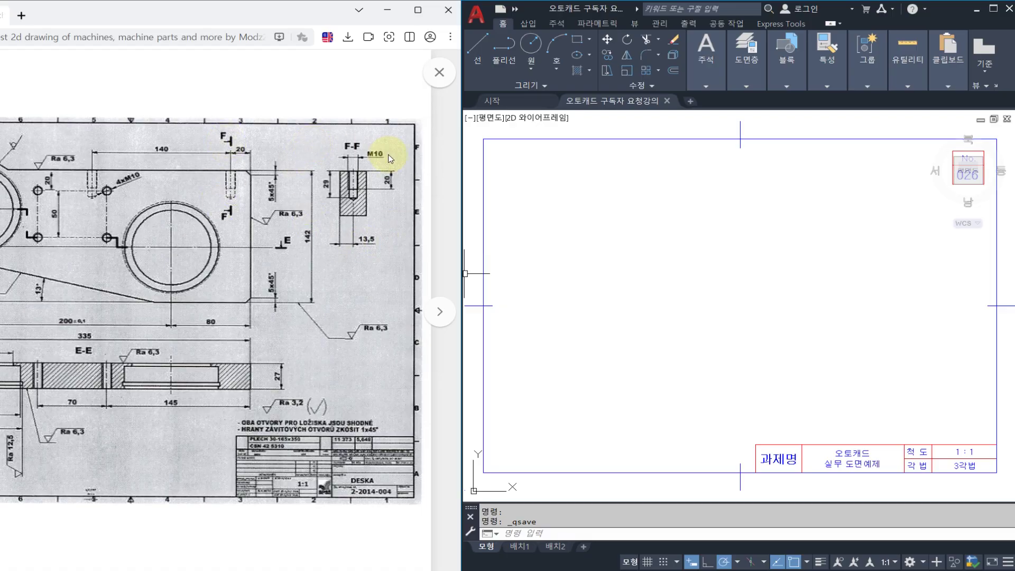
{"action": "key", "text": "ctrl+2"}
{"action": "mouse_move", "coordinate": [379, 247]}
{"action": "left_mouse_down"}
{"action": "mouse_move", "coordinate": [312, 193]}
{"action": "mouse_move", "coordinate": [372, 128]}
{"action": "mouse_move", "coordinate": [403, 191]}
{"action": "left_mouse_up"}
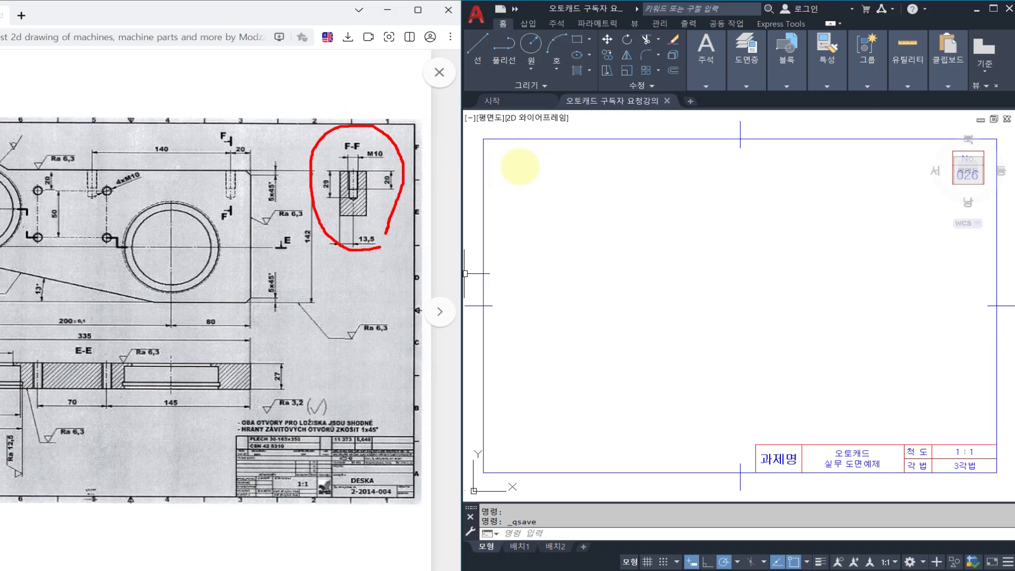
{"action": "mouse_move", "coordinate": [521, 170]}
{"action": "left_mouse_down"}
{"action": "mouse_move", "coordinate": [574, 186]}
{"action": "mouse_move", "coordinate": [556, 210]}
{"action": "left_mouse_up"}
{"action": "mouse_move", "coordinate": [579, 221]}
{"action": "left_mouse_down"}
{"action": "mouse_move", "coordinate": [640, 177]}
{"action": "mouse_move", "coordinate": [618, 193]}
{"action": "left_mouse_up"}
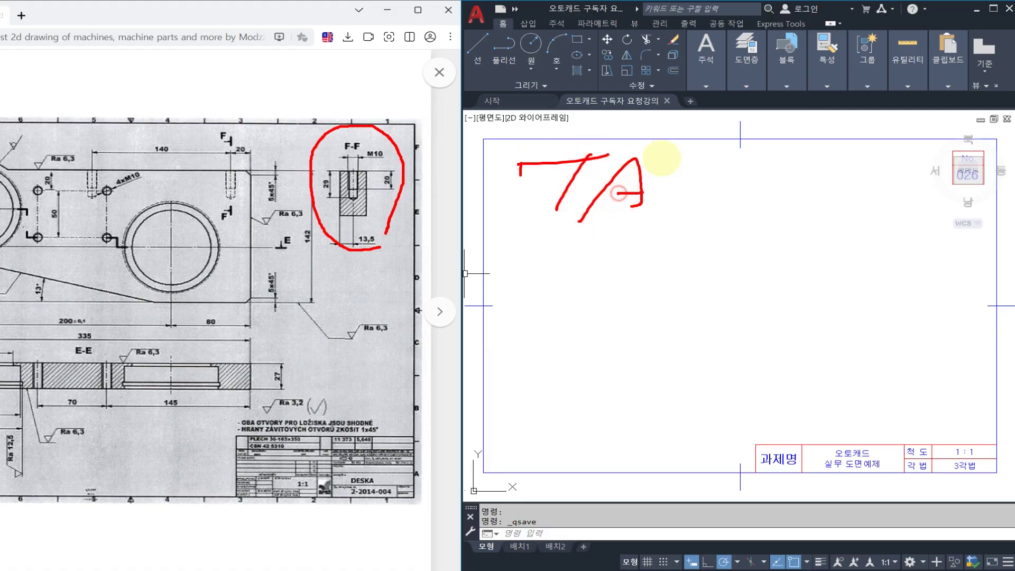
{"action": "mouse_move", "coordinate": [663, 154]}
{"action": "left_mouse_down"}
{"action": "mouse_move", "coordinate": [667, 245]}
{"action": "mouse_move", "coordinate": [624, 194]}
{"action": "left_mouse_up"}
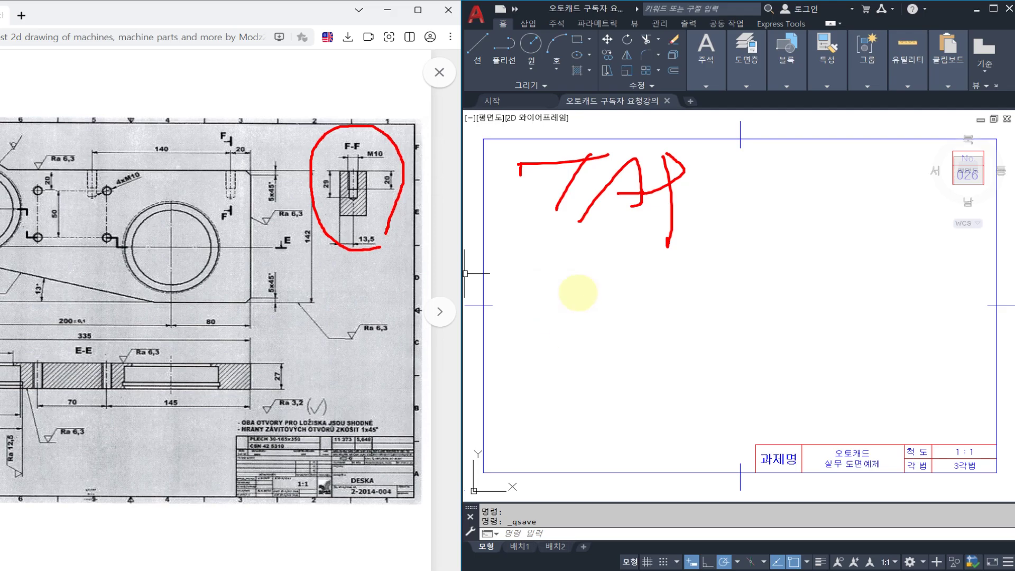
{"action": "left_click_drag", "start_coordinate": [581, 289], "coordinate": [561, 325]}
{"action": "mouse_move", "coordinate": [573, 305]}
{"action": "left_mouse_down"}
{"action": "mouse_move", "coordinate": [638, 324]}
{"action": "mouse_move", "coordinate": [600, 357]}
{"action": "left_mouse_up"}
{"action": "mouse_move", "coordinate": [665, 320]}
{"action": "left_mouse_down"}
{"action": "mouse_move", "coordinate": [664, 330]}
{"action": "mouse_move", "coordinate": [766, 316]}
{"action": "mouse_move", "coordinate": [761, 334]}
{"action": "left_mouse_up"}
{"action": "mouse_move", "coordinate": [729, 317]}
{"action": "left_mouse_down"}
{"action": "mouse_move", "coordinate": [785, 316]}
{"action": "mouse_move", "coordinate": [769, 355]}
{"action": "mouse_move", "coordinate": [742, 373]}
{"action": "mouse_move", "coordinate": [642, 385]}
{"action": "mouse_move", "coordinate": [819, 331]}
{"action": "mouse_move", "coordinate": [782, 355]}
{"action": "left_mouse_up"}
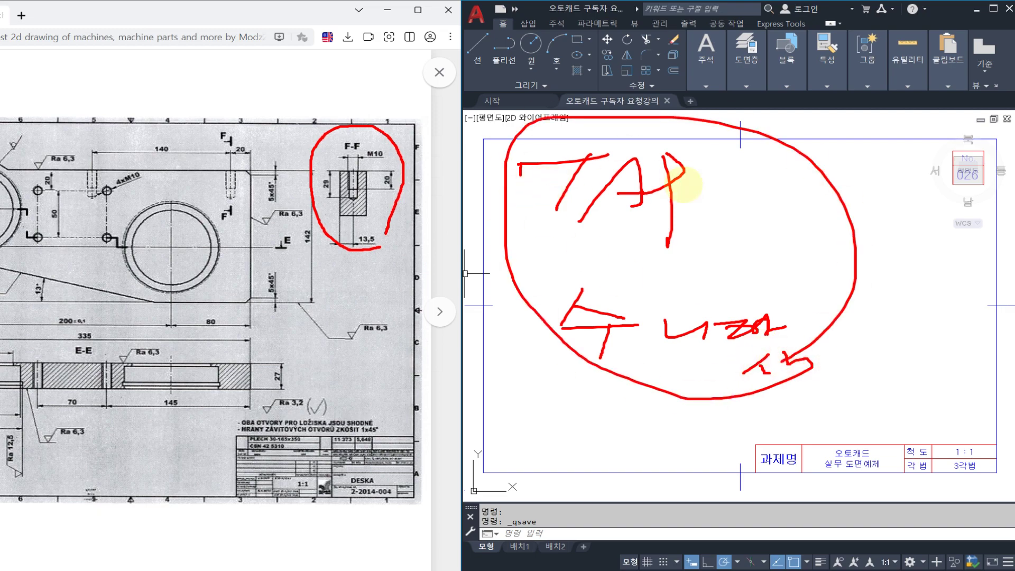
{"action": "key", "text": "Escape"}
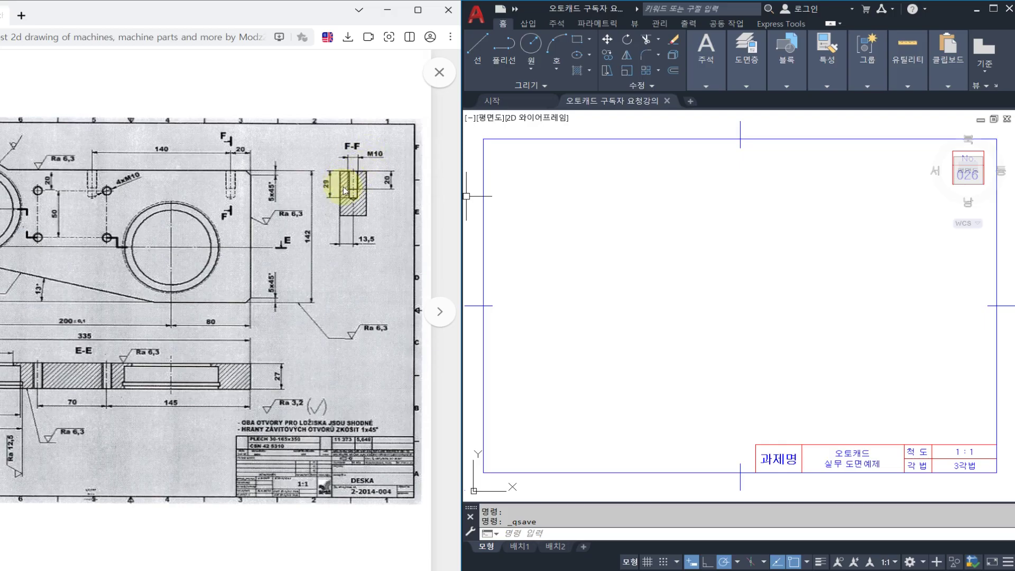
{"action": "left_click", "coordinate": [593, 234]}
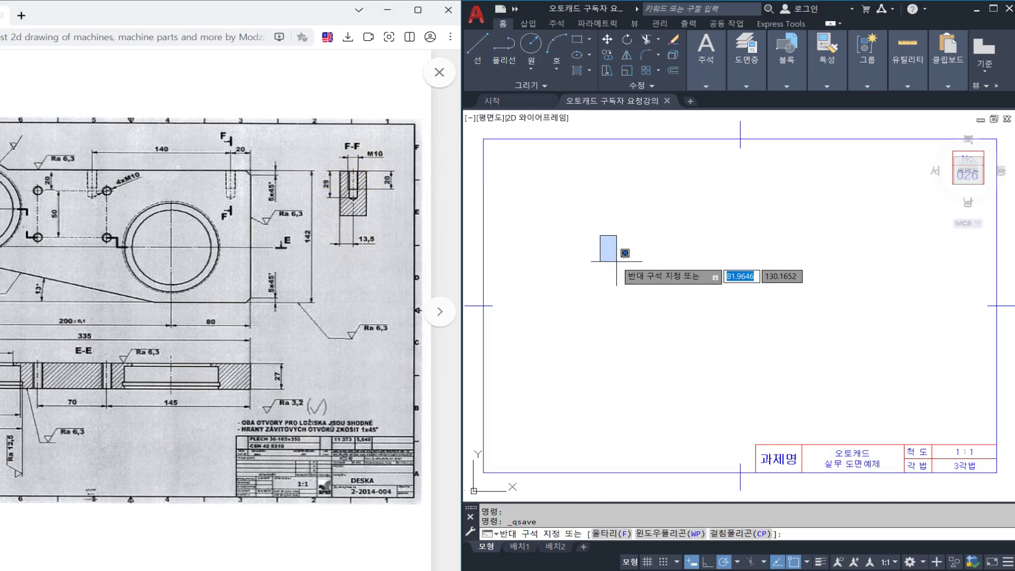
{"action": "key", "text": "Escape"}
{"action": "middle_click_drag", "start_coordinate": [634, 263], "coordinate": [628, 260]}
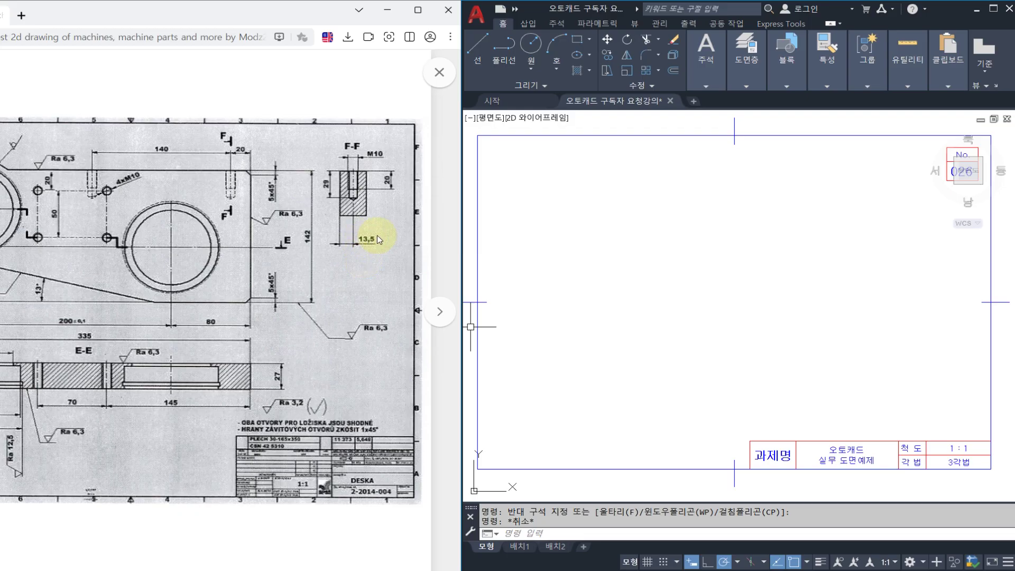
Draw a rectangle 27 wide and 40 high in the open area of the drawing frame.
{"action": "left_click", "coordinate": [504, 251]}
{"action": "key", "text": "Escape"}
{"action": "type", "text": "RE"}
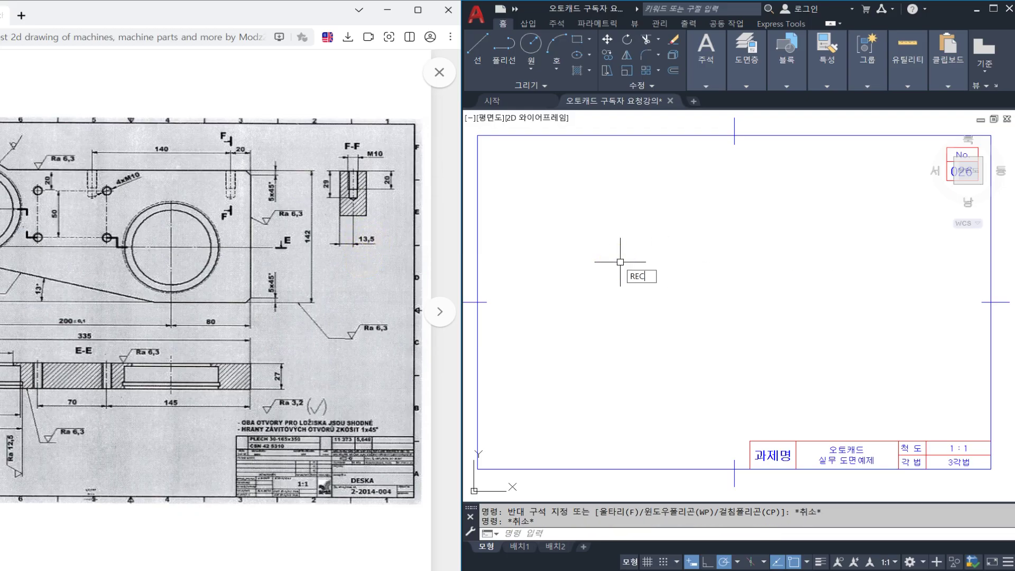
{"action": "type", "text": "C"}
{"action": "key", "text": "Return"}
{"action": "left_click", "coordinate": [601, 324]}
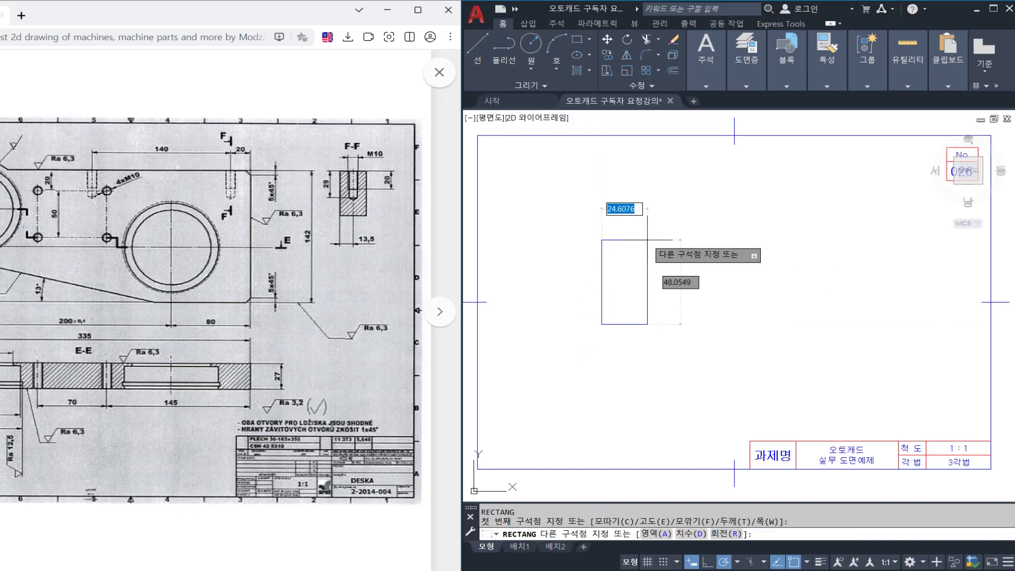
{"action": "type", "text": "2"}
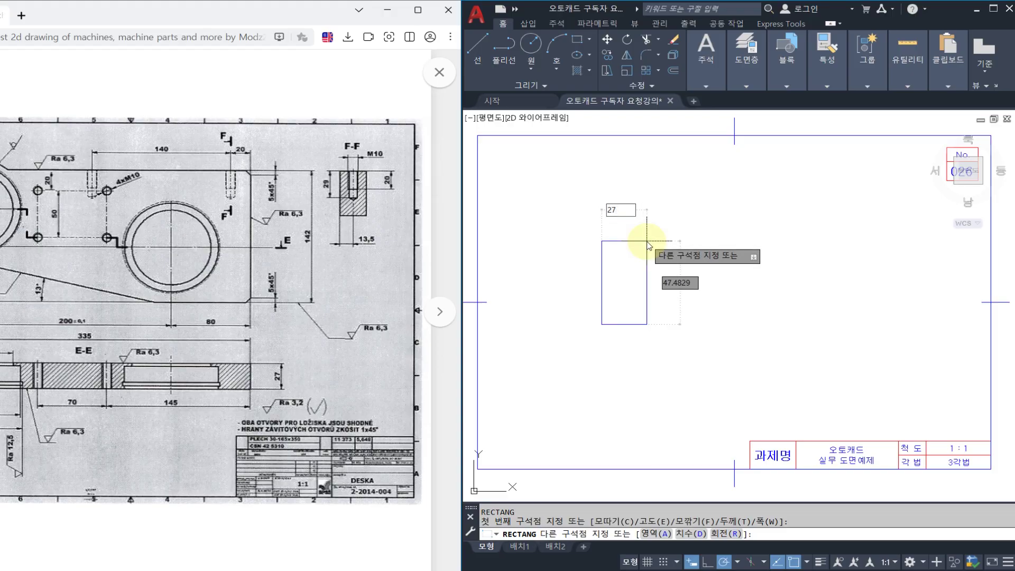
{"action": "type", "text": "7"}
{"action": "key", "text": "Tab"}
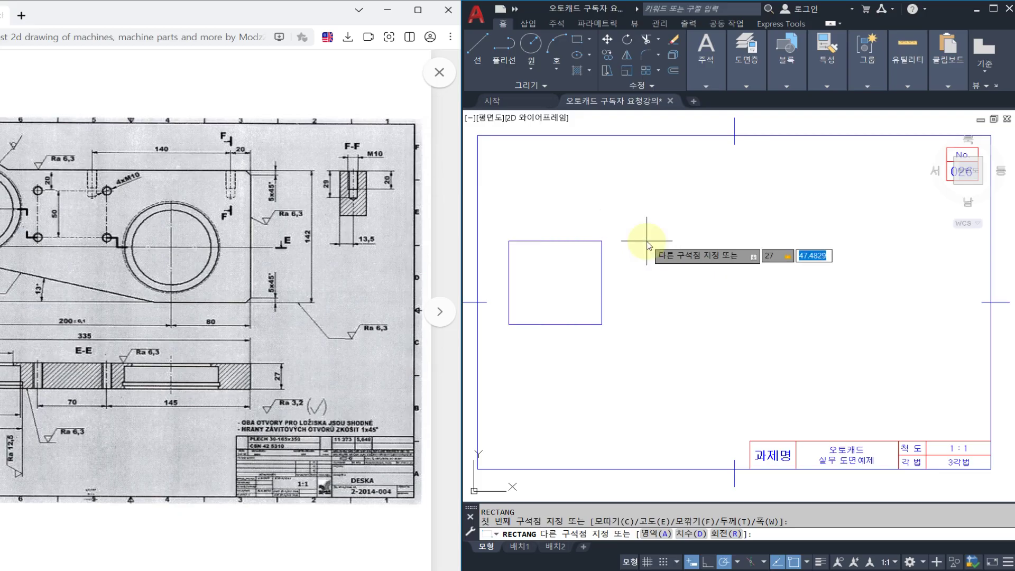
{"action": "type", "text": "40"}
{"action": "key", "text": "Return"}
Add a horizontal linear dimension for the rectangle's width just below its bottom edge.
{"action": "type", "text": "DIMLI"}
{"action": "key", "text": "Return"}
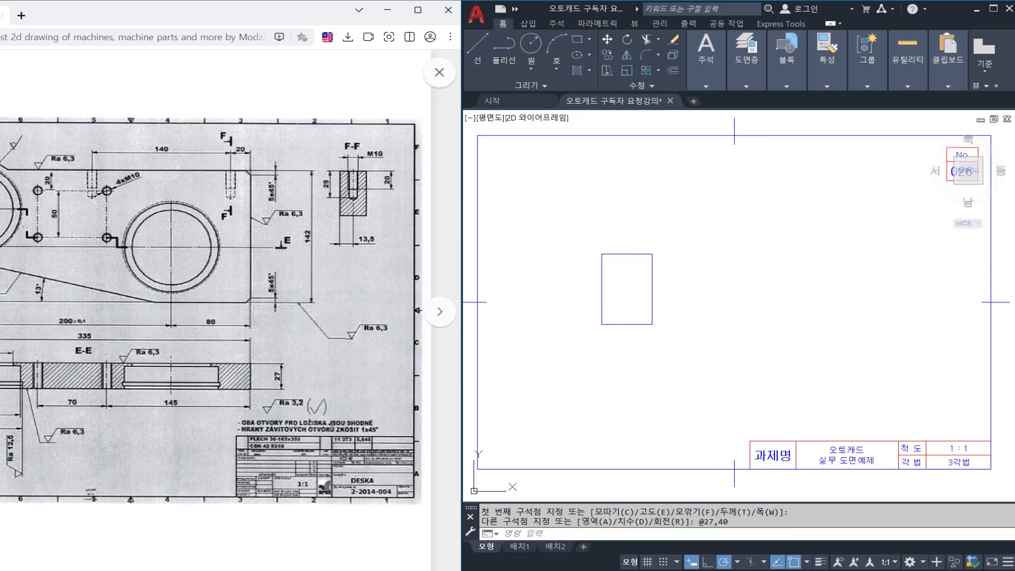
{"action": "left_click", "coordinate": [602, 324]}
{"action": "left_click", "coordinate": [655, 324]}
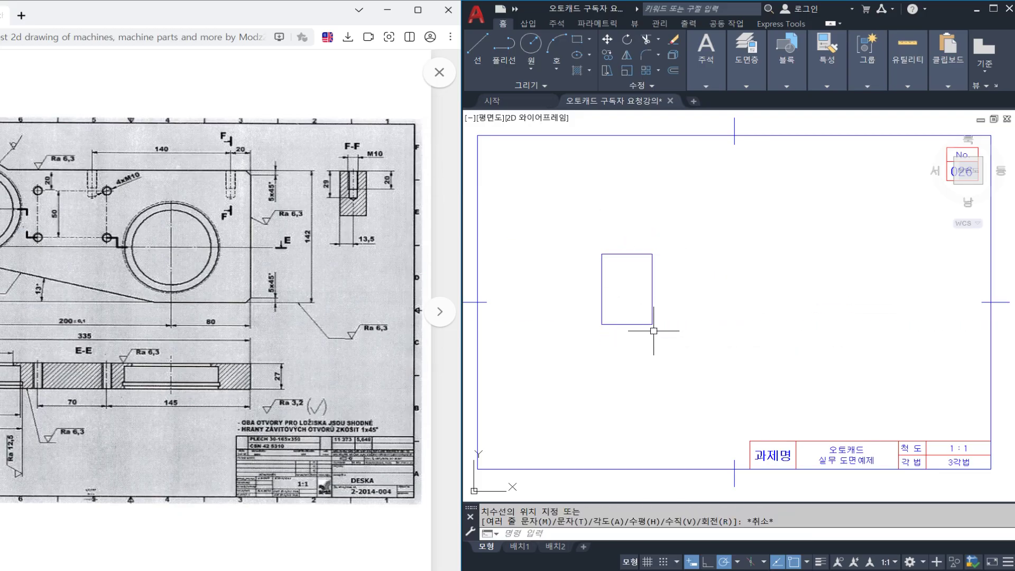
{"action": "key", "text": "Escape"}
{"action": "key", "text": "space"}
{"action": "left_click", "coordinate": [601, 324]}
{"action": "left_click", "coordinate": [652, 324]}
{"action": "left_click", "coordinate": [635, 341]}
Add a vertical linear dimension for the rectangle's height just outside its right edge.
{"action": "key", "text": "space"}
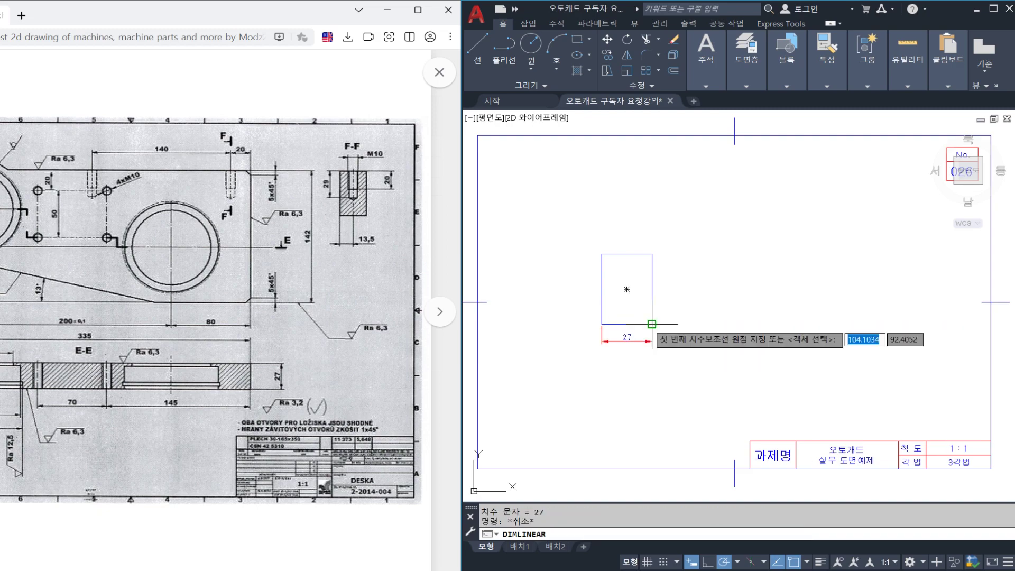
{"action": "left_click", "coordinate": [653, 324]}
{"action": "left_click", "coordinate": [653, 254]}
{"action": "left_click", "coordinate": [665, 261]}
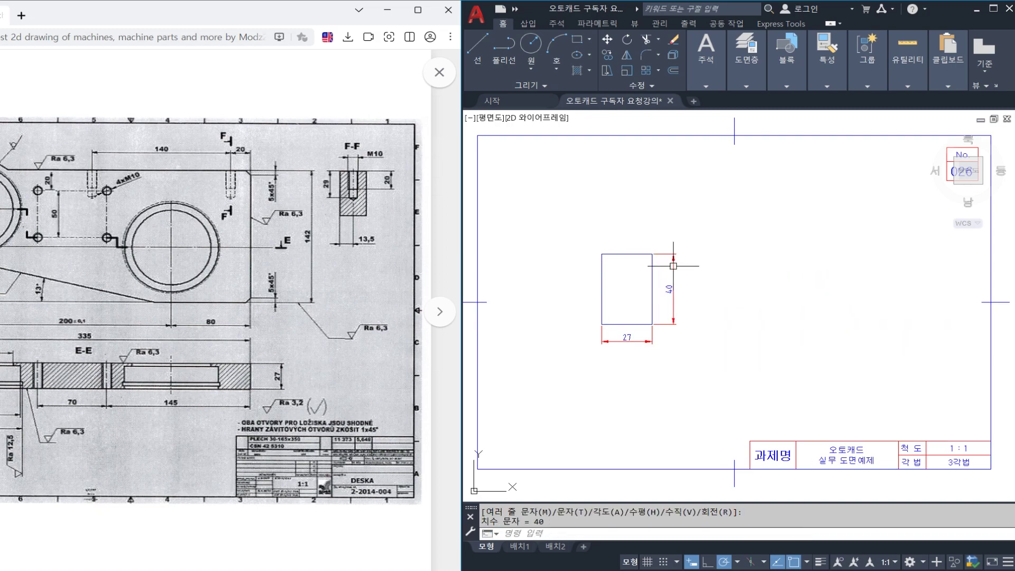
{"action": "key", "text": "Escape"}
Explode the rectangle into separate lines.
{"action": "scroll", "coordinate": [628, 296], "scroll_direction": "up", "scroll_amount": 2}
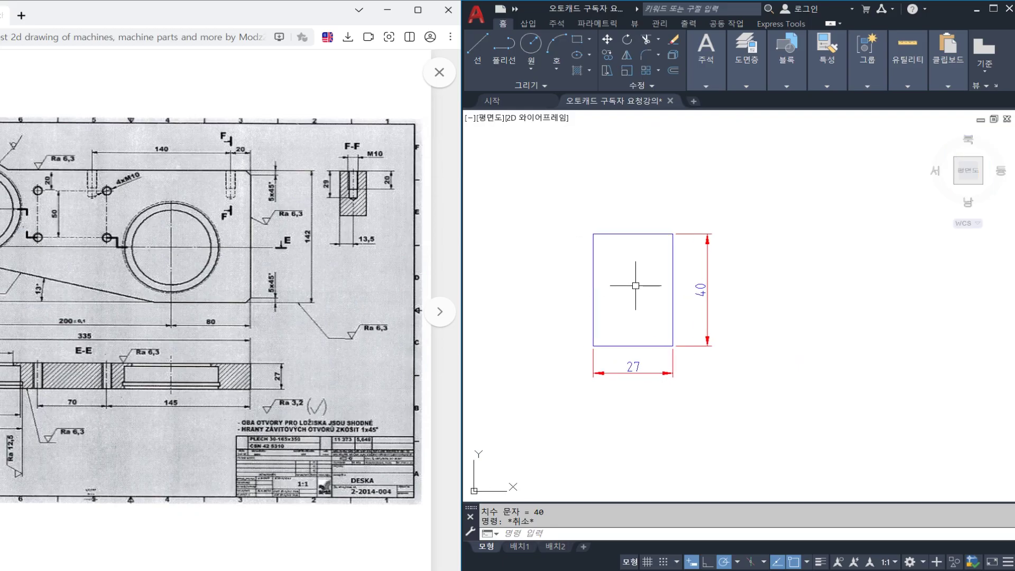
{"action": "left_click", "coordinate": [640, 285]}
{"action": "left_click", "coordinate": [584, 254]}
{"action": "key", "text": "Escape"}
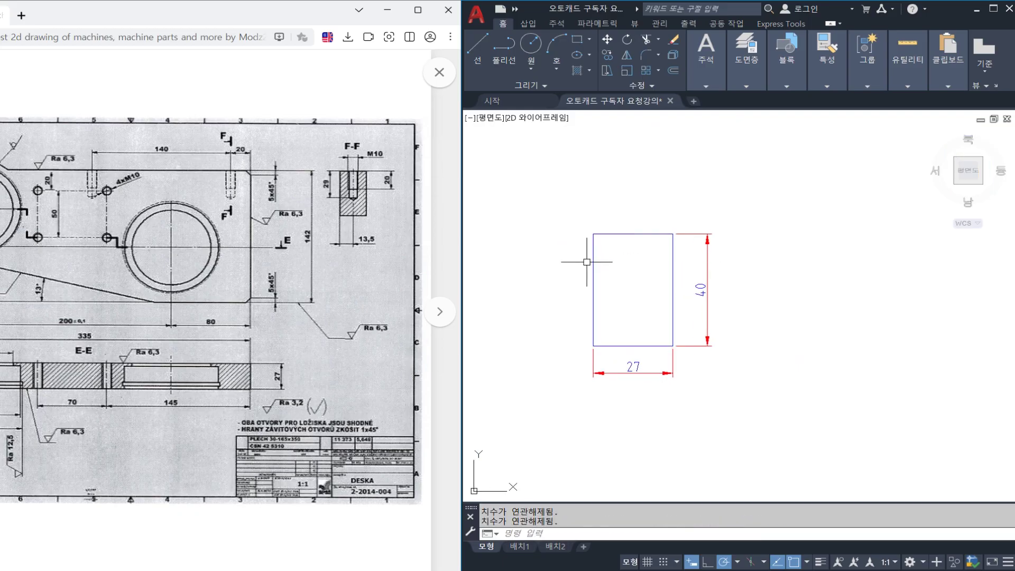
Offset the rectangle's left edge inward by 13.5 to create the vertical centreline.
{"action": "type", "text": "O"}
{"action": "key", "text": "Return"}
{"action": "type", "text": "13.5"}
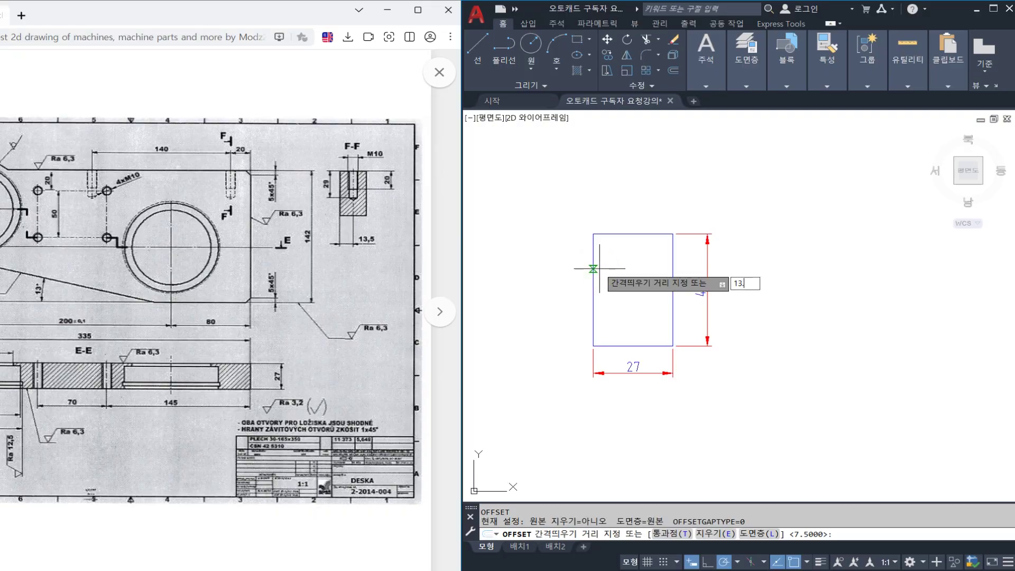
{"action": "key", "text": "Return"}
{"action": "left_click", "coordinate": [596, 259]}
{"action": "left_click", "coordinate": [621, 253]}
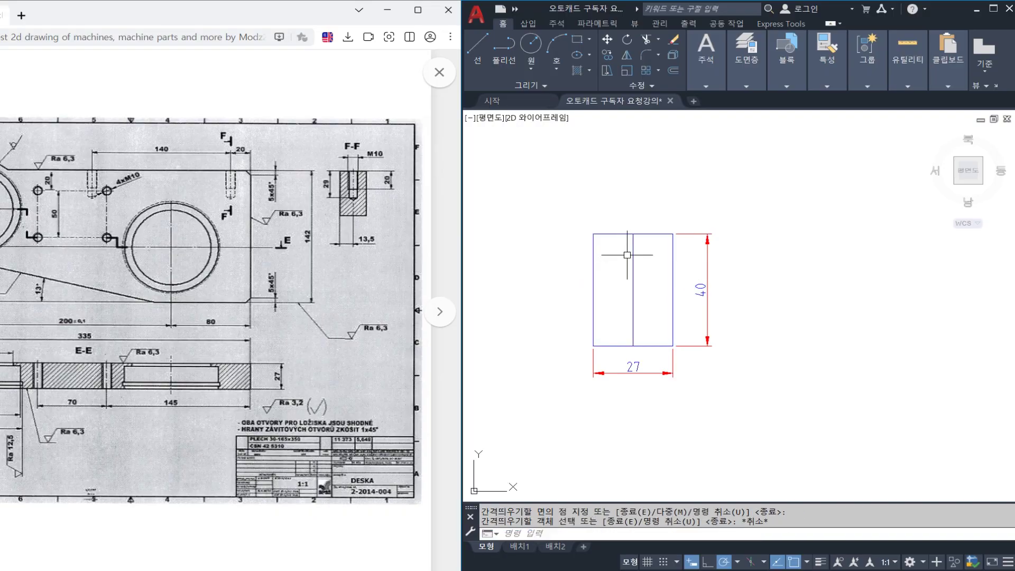
{"action": "key", "text": "Escape"}
Stretch the upper end of the vertical centreline slightly above the rectangle's top edge.
{"action": "left_click", "coordinate": [633, 254]}
{"action": "scroll", "coordinate": [634, 252], "scroll_direction": "up", "scroll_amount": 2}
{"action": "scroll", "coordinate": [634, 253], "scroll_direction": "up", "scroll_amount": 2}
{"action": "scroll", "coordinate": [636, 243], "scroll_direction": "down", "scroll_amount": 2}
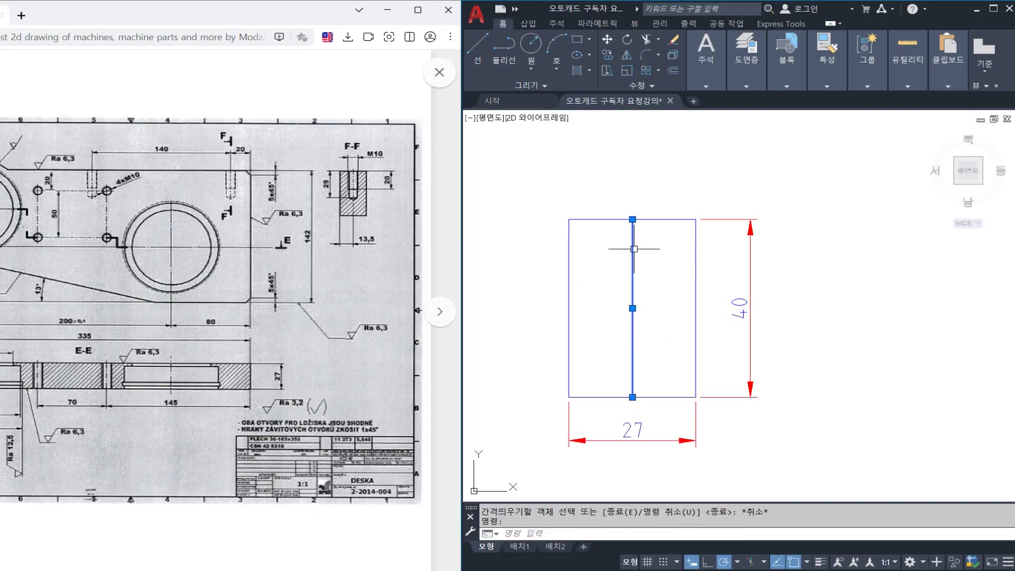
{"action": "key", "text": "Escape"}
{"action": "left_click", "coordinate": [631, 242]}
{"action": "left_click", "coordinate": [632, 219]}
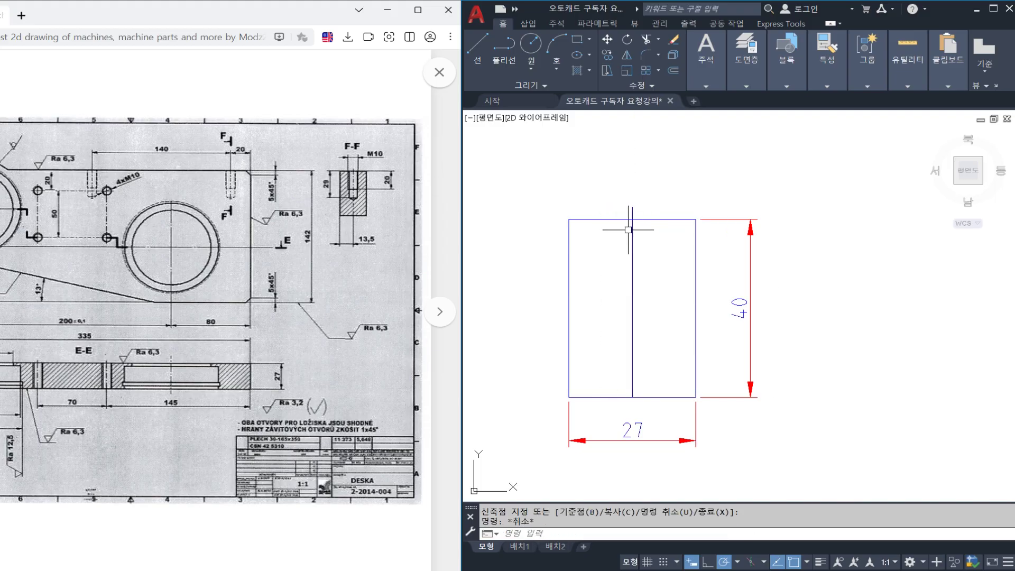
{"action": "scroll", "coordinate": [630, 216], "scroll_direction": "up", "scroll_amount": 3}
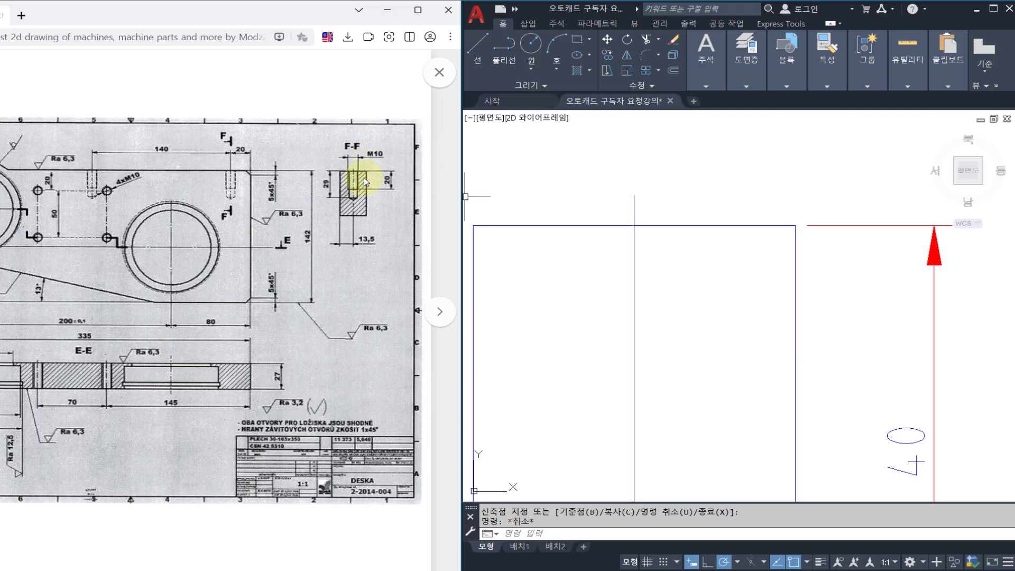
{"action": "left_click", "coordinate": [560, 206]}
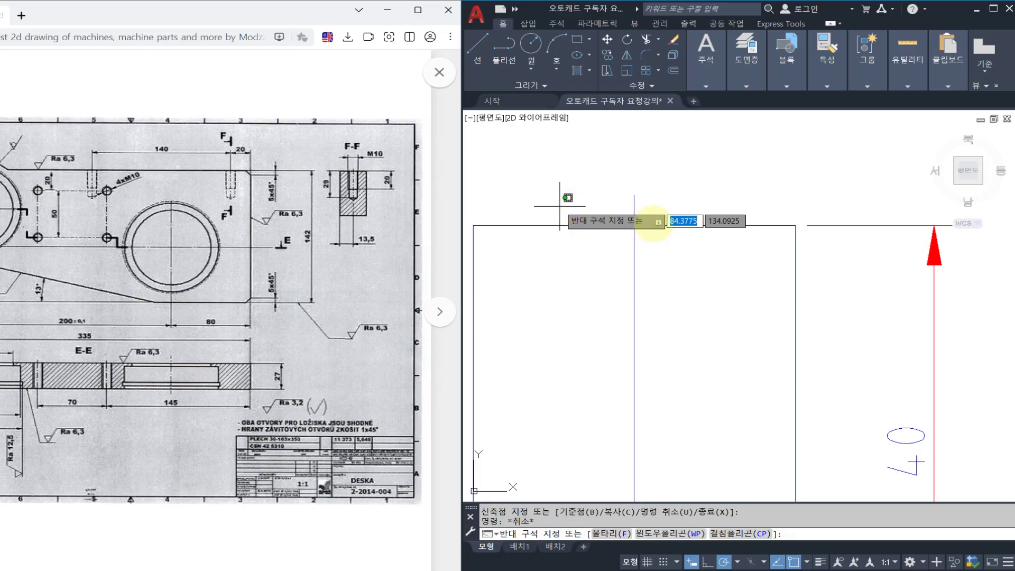
{"action": "scroll", "coordinate": [681, 207], "scroll_direction": "down", "scroll_amount": 4}
{"action": "key", "text": "Escape"}
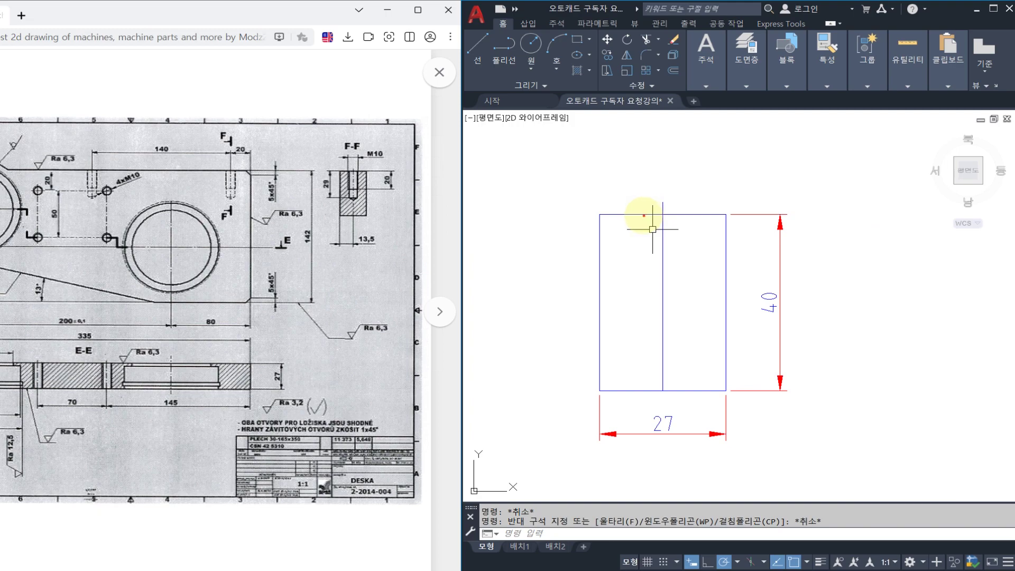
{"action": "mouse_move", "coordinate": [644, 216]}
{"action": "left_mouse_down"}
{"action": "mouse_move", "coordinate": [654, 311]}
{"action": "mouse_move", "coordinate": [676, 281]}
{"action": "mouse_move", "coordinate": [671, 216]}
{"action": "left_mouse_up"}
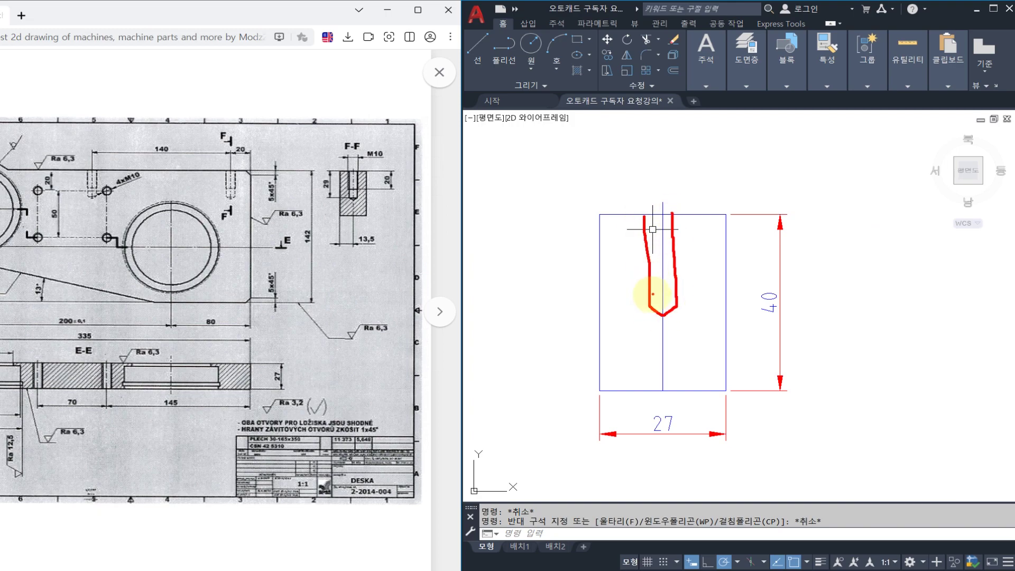
{"action": "left_click_drag", "start_coordinate": [650, 303], "coordinate": [682, 305]}
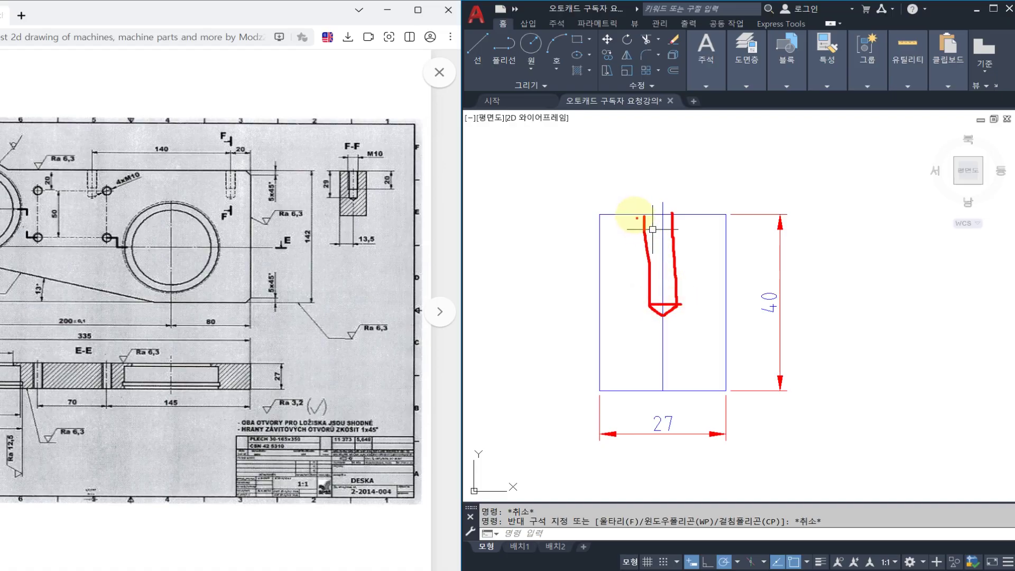
{"action": "mouse_move", "coordinate": [636, 214]}
{"action": "left_mouse_down"}
{"action": "mouse_move", "coordinate": [640, 259]}
{"action": "mouse_move", "coordinate": [674, 266]}
{"action": "left_mouse_up"}
{"action": "left_click_drag", "start_coordinate": [689, 208], "coordinate": [680, 280]}
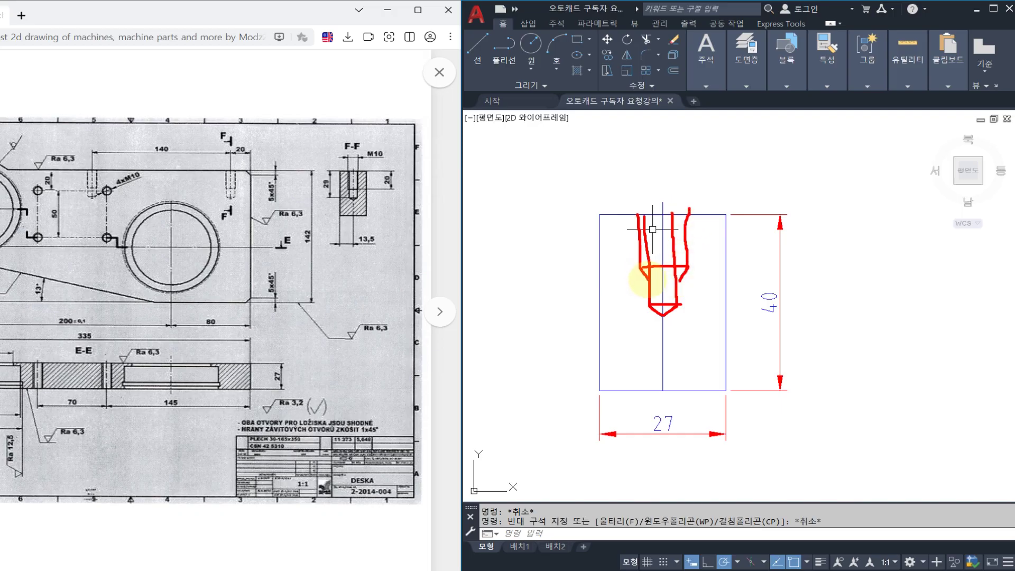
{"action": "mouse_move", "coordinate": [642, 230]}
{"action": "left_mouse_down"}
{"action": "mouse_move", "coordinate": [638, 289]}
{"action": "mouse_move", "coordinate": [688, 267]}
{"action": "left_mouse_up"}
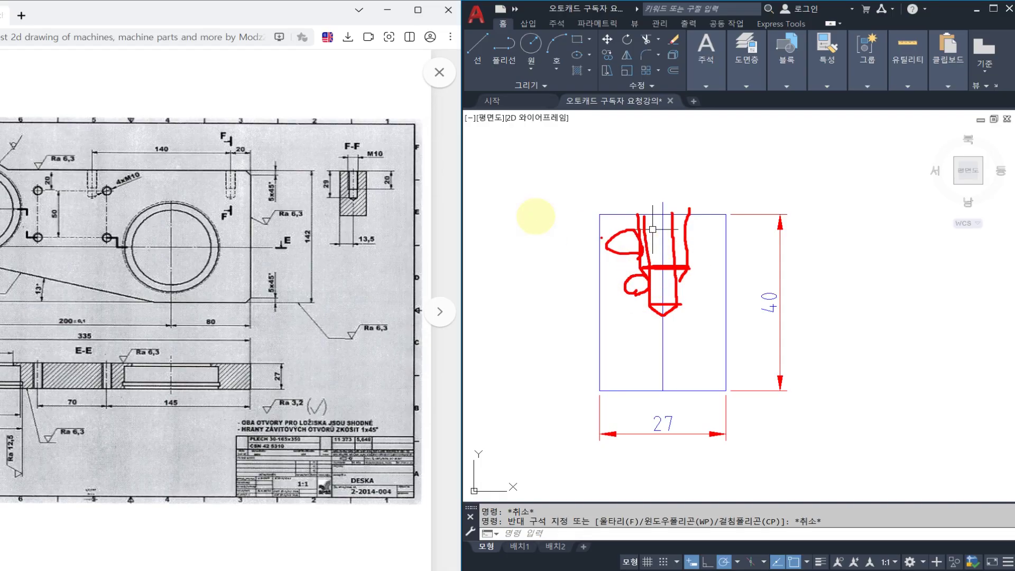
{"action": "key", "text": "Escape"}
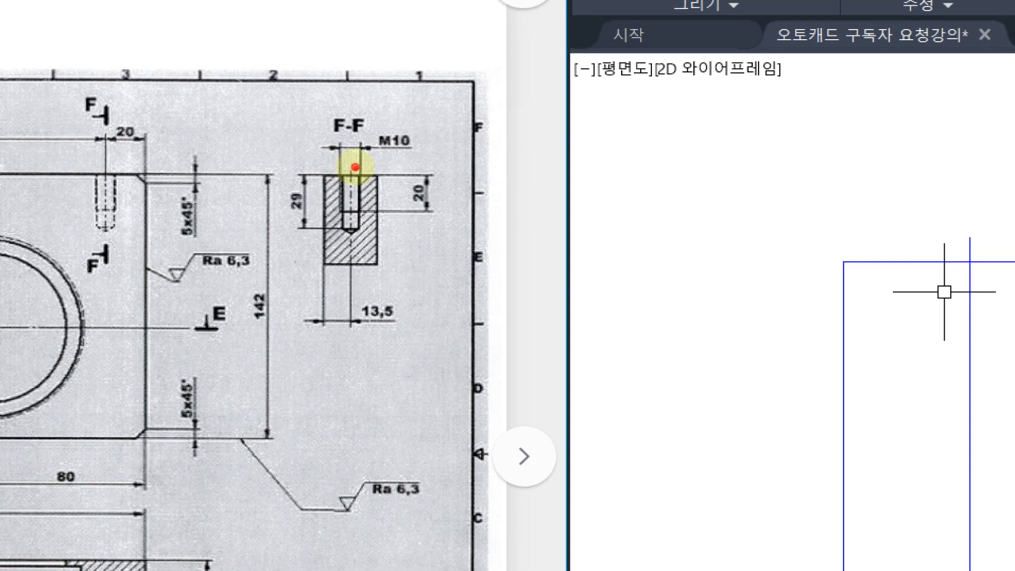
{"action": "mouse_move", "coordinate": [393, 271]}
{"action": "left_mouse_down"}
{"action": "mouse_move", "coordinate": [345, 272]}
{"action": "mouse_move", "coordinate": [306, 142]}
{"action": "mouse_move", "coordinate": [441, 188]}
{"action": "mouse_move", "coordinate": [389, 277]}
{"action": "mouse_move", "coordinate": [340, 180]}
{"action": "mouse_move", "coordinate": [328, 197]}
{"action": "mouse_move", "coordinate": [353, 181]}
{"action": "mouse_move", "coordinate": [343, 209]}
{"action": "mouse_move", "coordinate": [355, 193]}
{"action": "left_mouse_up"}
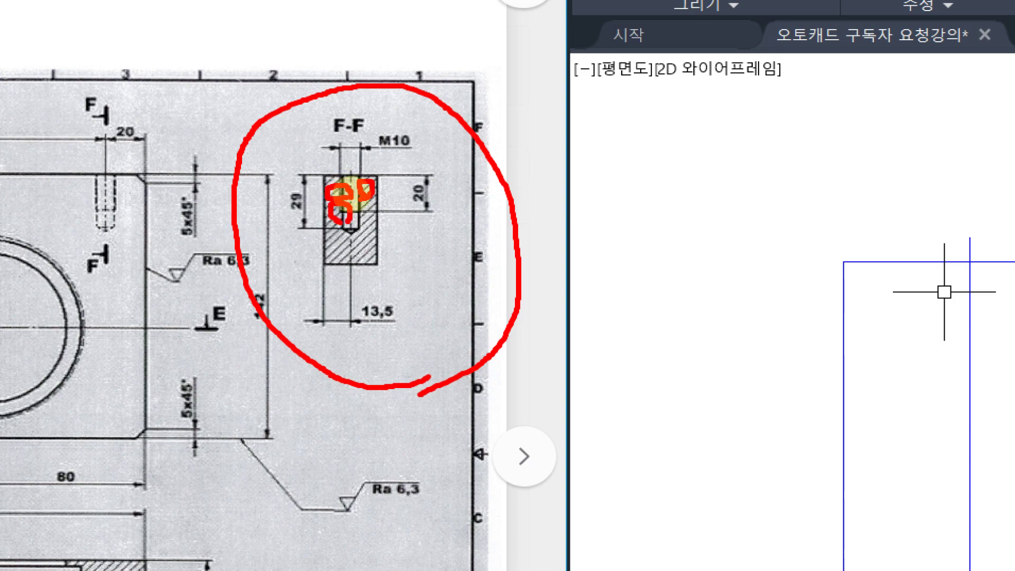
{"action": "key", "text": "Escape"}
{"action": "left_click", "coordinate": [647, 204]}
{"action": "key", "text": "Escape"}
{"action": "key", "text": "Escape"}
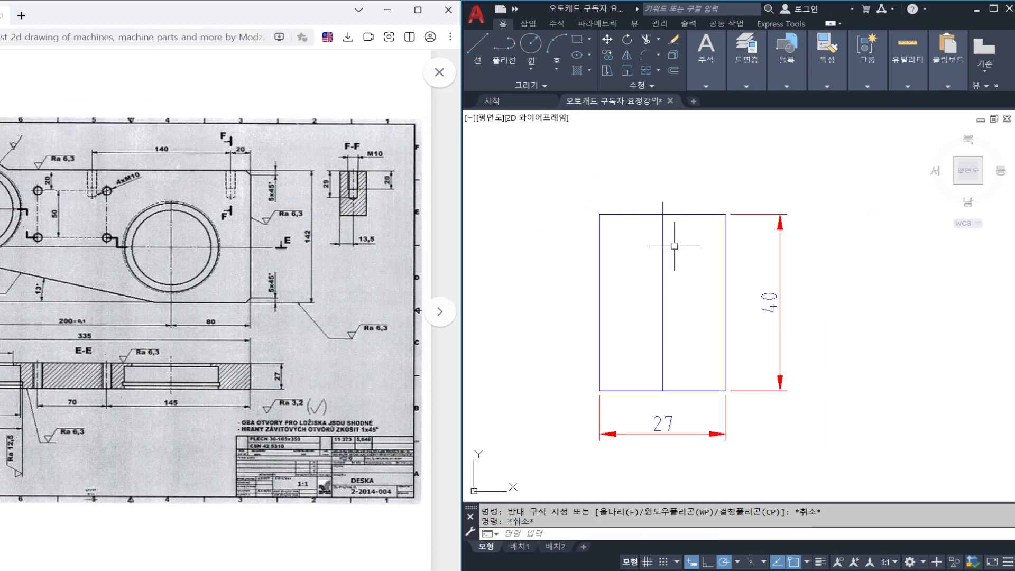
{"action": "middle_click_drag", "start_coordinate": [671, 226], "coordinate": [641, 221]}
{"action": "scroll", "coordinate": [641, 221], "scroll_direction": "up", "scroll_amount": 2}
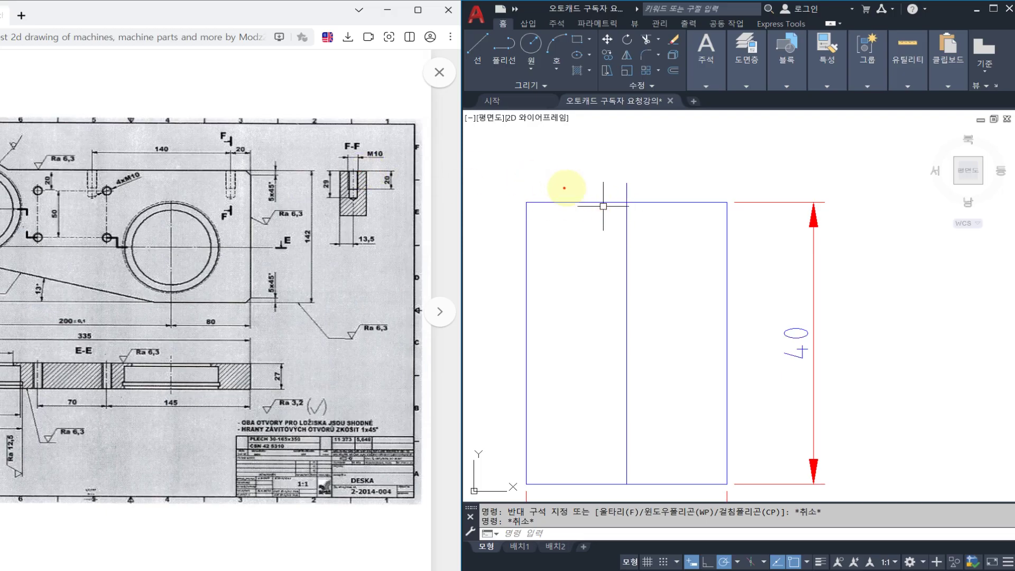
{"action": "left_click_drag", "start_coordinate": [570, 183], "coordinate": [576, 231]}
{"action": "mouse_move", "coordinate": [680, 188]}
{"action": "left_mouse_down"}
{"action": "mouse_move", "coordinate": [683, 217]}
{"action": "mouse_move", "coordinate": [579, 204]}
{"action": "left_mouse_up"}
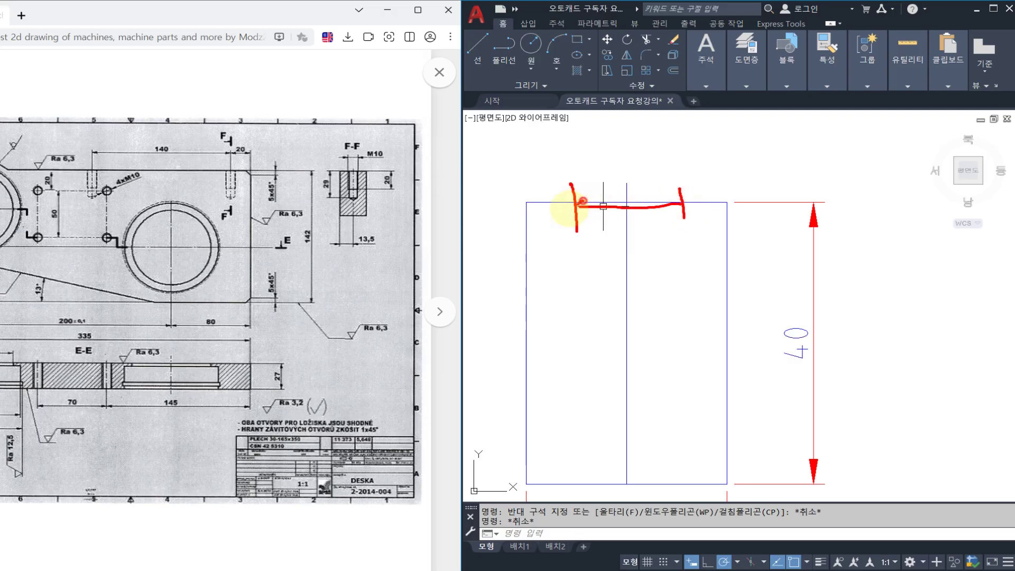
{"action": "key", "text": "Escape"}
Offset the vertical centreline by 10/2 to both sides to create the outer thread lines.
{"action": "middle_click_drag", "start_coordinate": [645, 221], "coordinate": [652, 185]}
{"action": "type", "text": "o"}
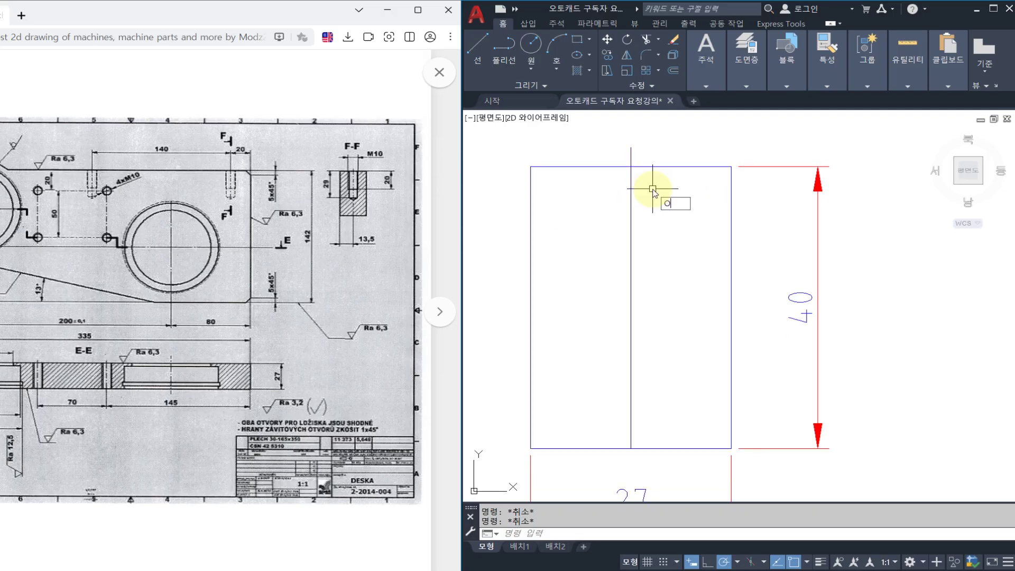
{"action": "key", "text": "Return"}
{"action": "type", "text": "10/2"}
{"action": "key", "text": "Return"}
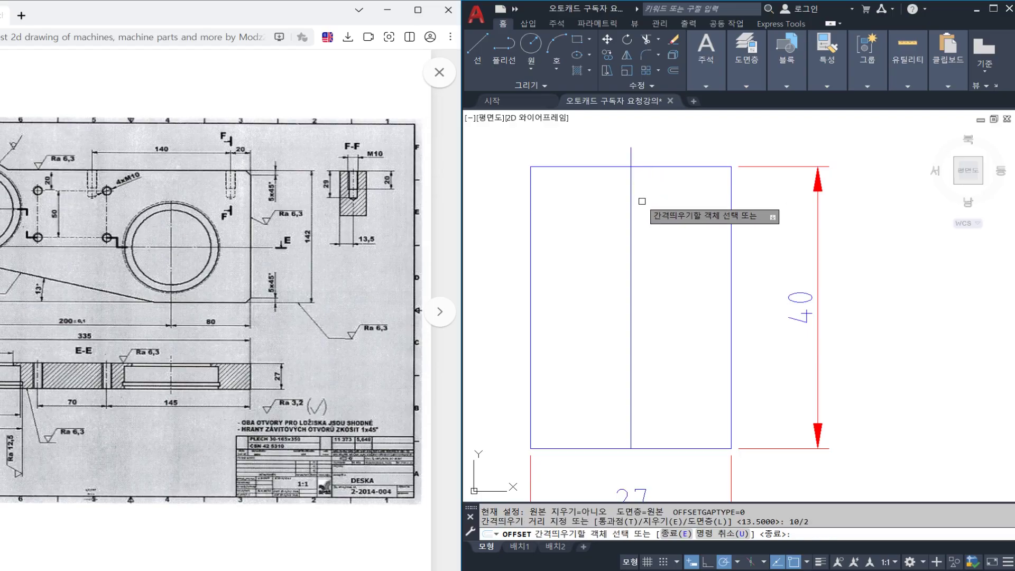
{"action": "left_click", "coordinate": [631, 203]}
{"action": "left_click", "coordinate": [622, 204]}
{"action": "left_click", "coordinate": [631, 206]}
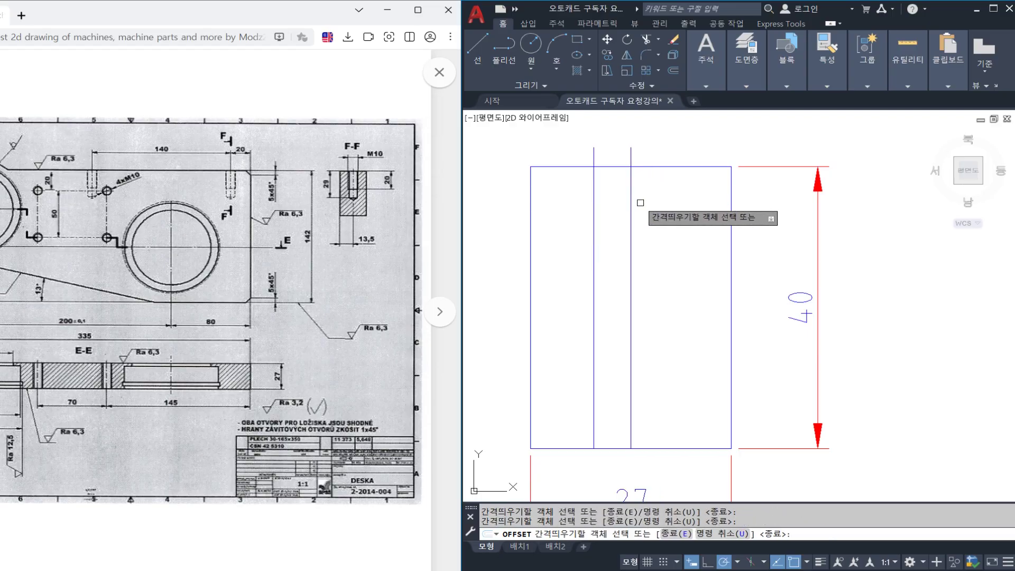
{"action": "left_click", "coordinate": [644, 198]}
{"action": "key", "text": "Escape"}
Trim the two offset lines' ends that project above the rectangle's top edge, using that edge as the cutting boundary.
{"action": "middle_click_drag", "start_coordinate": [657, 179], "coordinate": [651, 207]}
{"action": "type", "text": "tr"}
{"action": "key", "text": "Return"}
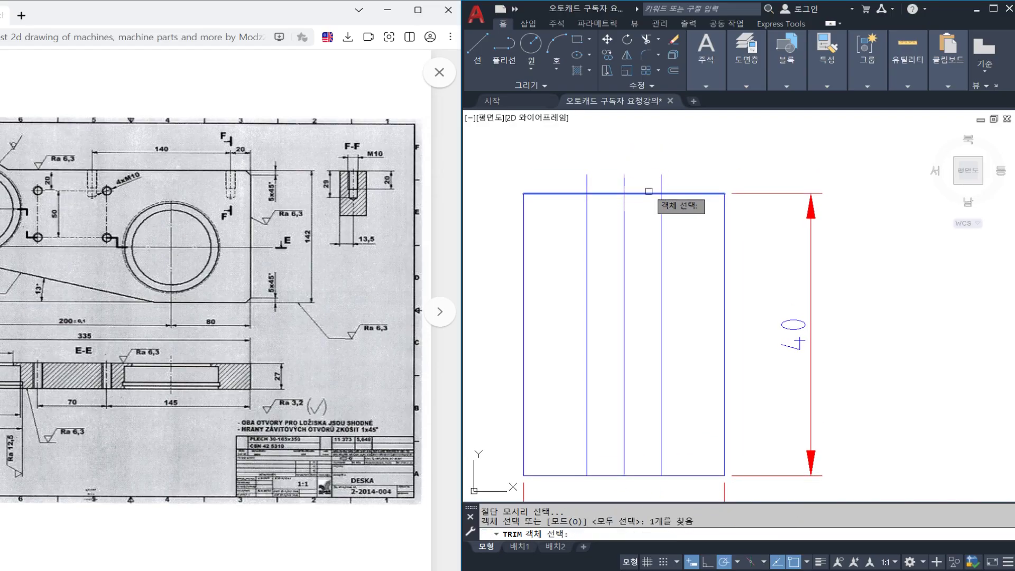
{"action": "left_click", "coordinate": [586, 182]}
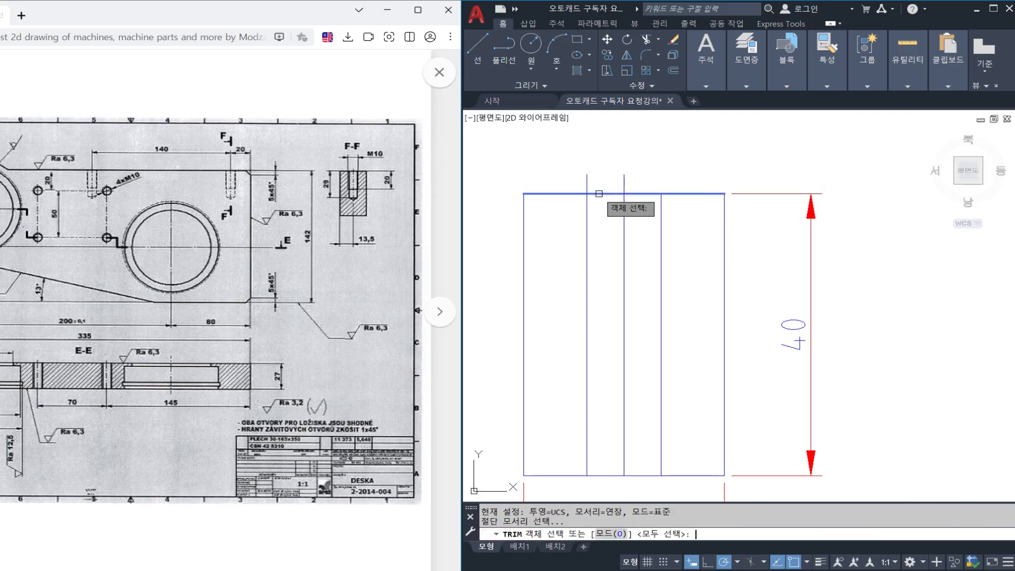
{"action": "key", "text": "Escape"}
{"action": "type", "text": "dli"}
{"action": "key", "text": "Return"}
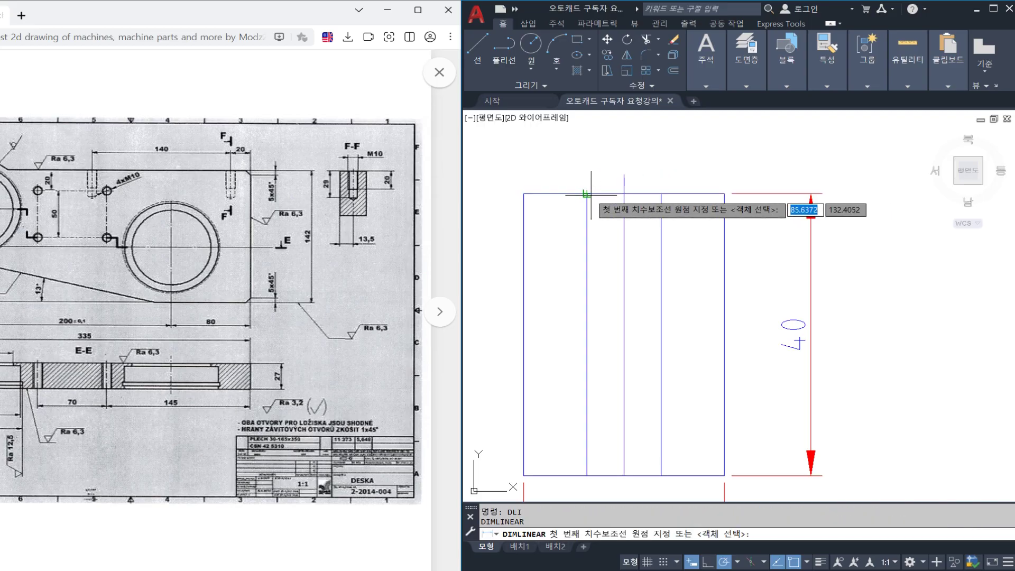
{"action": "left_click", "coordinate": [587, 194]}
{"action": "left_click", "coordinate": [661, 193]}
{"action": "key", "text": "Escape"}
{"action": "scroll", "coordinate": [630, 199], "scroll_direction": "down", "scroll_amount": 3}
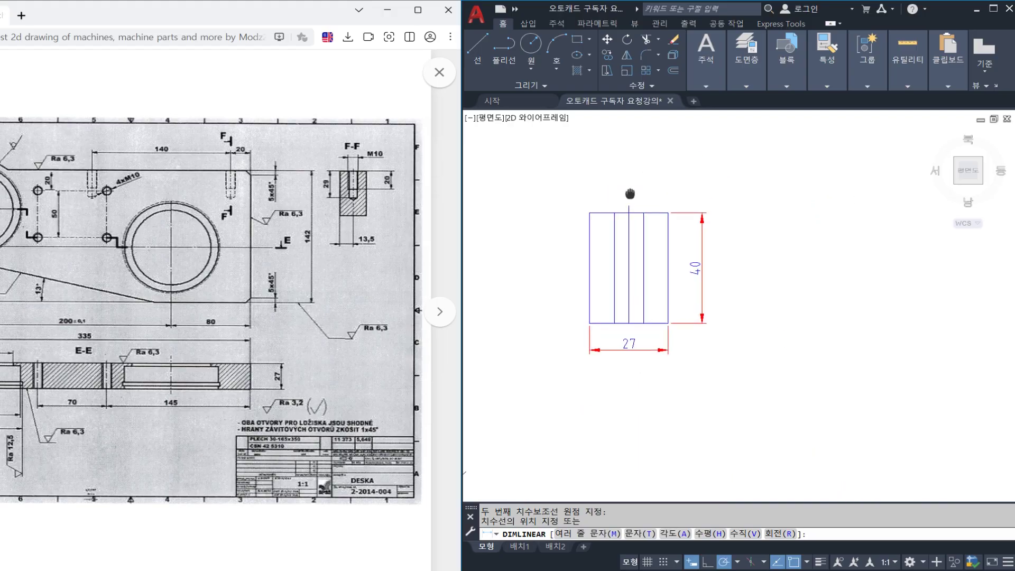
{"action": "scroll", "coordinate": [628, 220], "scroll_direction": "up", "scroll_amount": 3}
Add a horizontal linear dimension above the block between the upper ends of the two thread lines.
{"action": "key", "text": "Return"}
{"action": "left_click", "coordinate": [642, 252]}
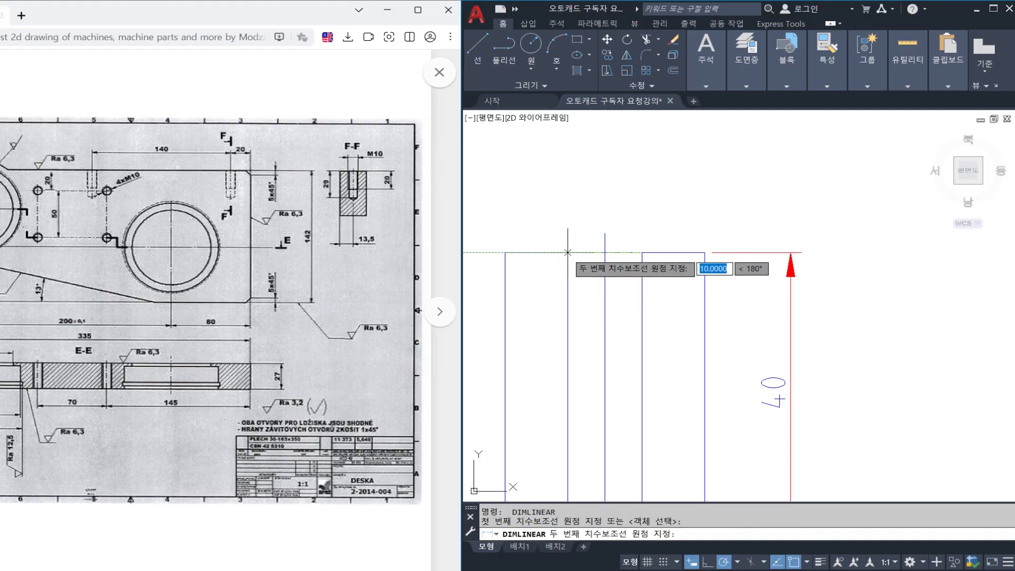
{"action": "left_click", "coordinate": [568, 252]}
{"action": "left_click", "coordinate": [588, 183]}
{"action": "key", "text": "Escape"}
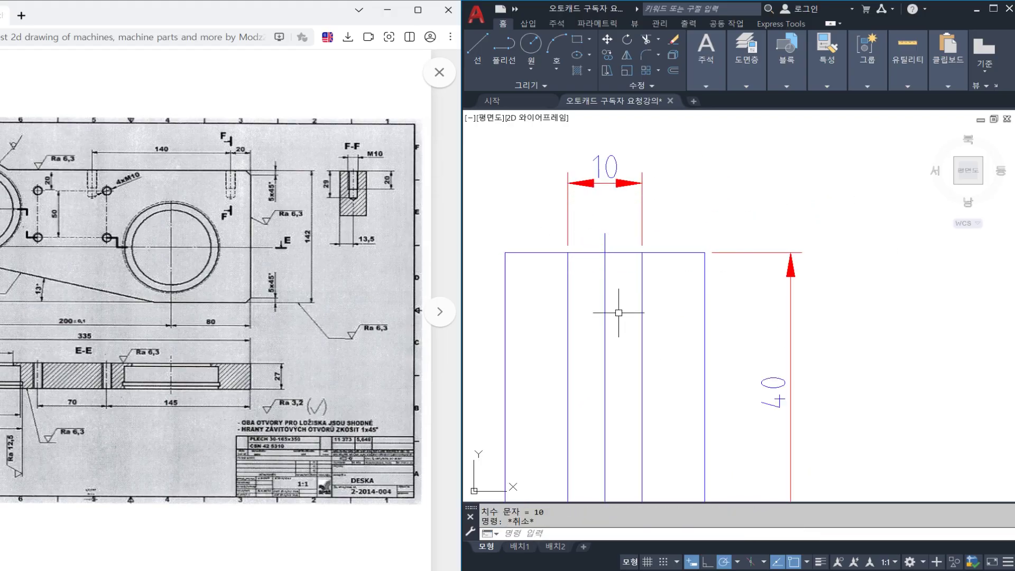
{"action": "left_click", "coordinate": [589, 255]}
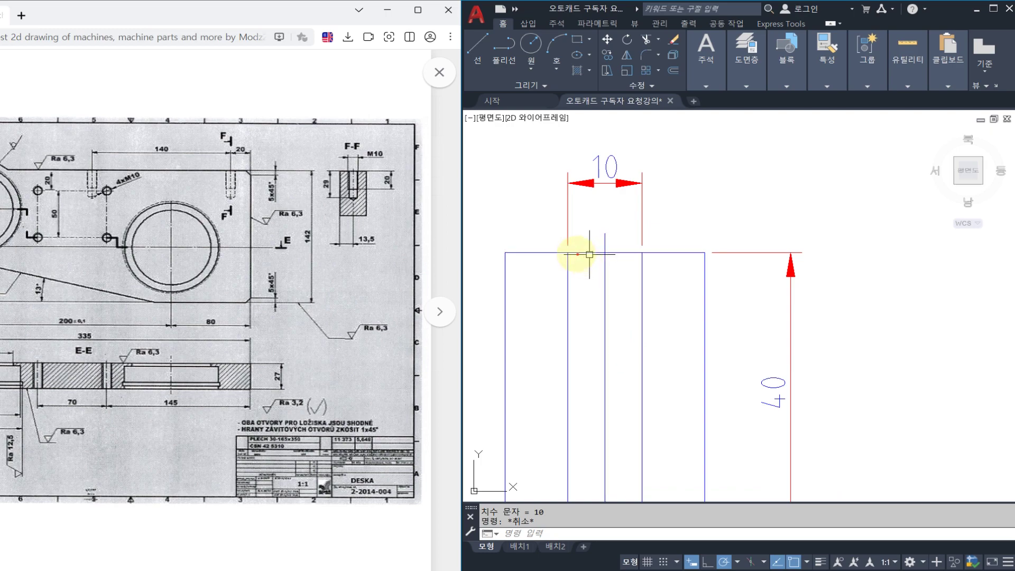
{"action": "left_click_drag", "start_coordinate": [575, 252], "coordinate": [582, 310]}
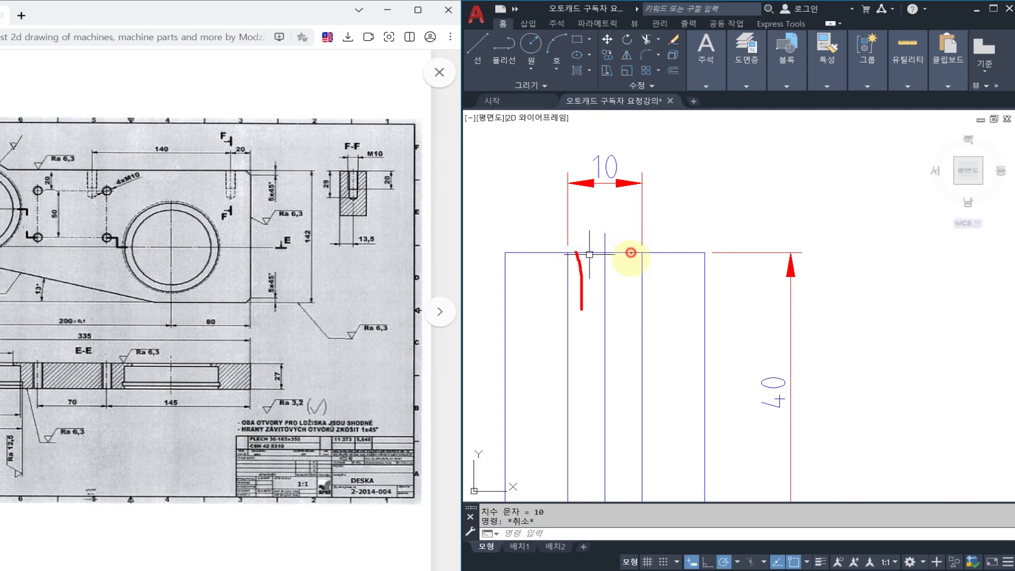
{"action": "left_click_drag", "start_coordinate": [630, 252], "coordinate": [629, 316]}
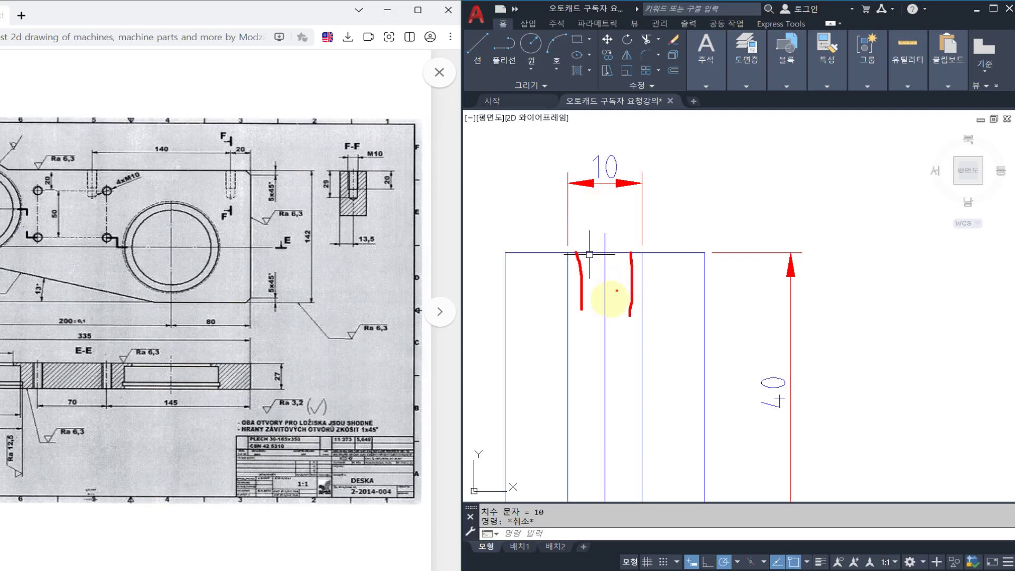
Switch to the standards PDF and look up the M10 minor diameter in the metric coarse thread table.
{"action": "left_click", "coordinate": [582, 570]}
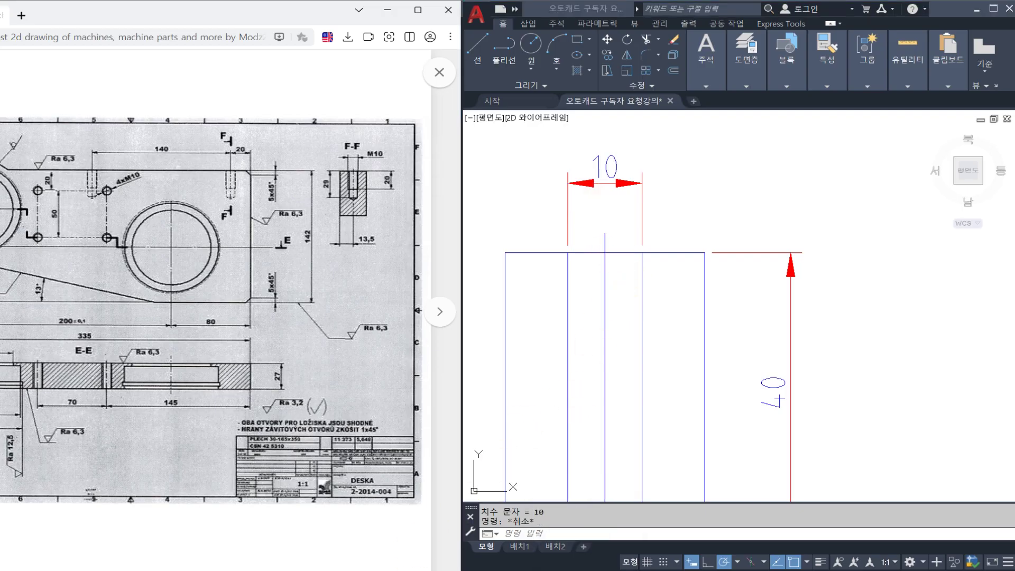
{"action": "left_click", "coordinate": [323, 205]}
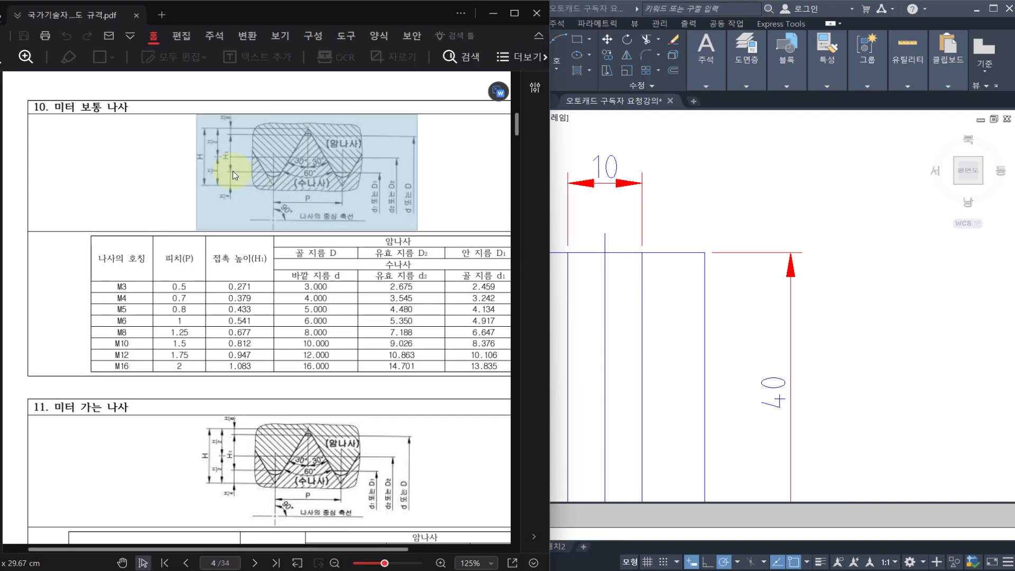
{"action": "left_click", "coordinate": [148, 163]}
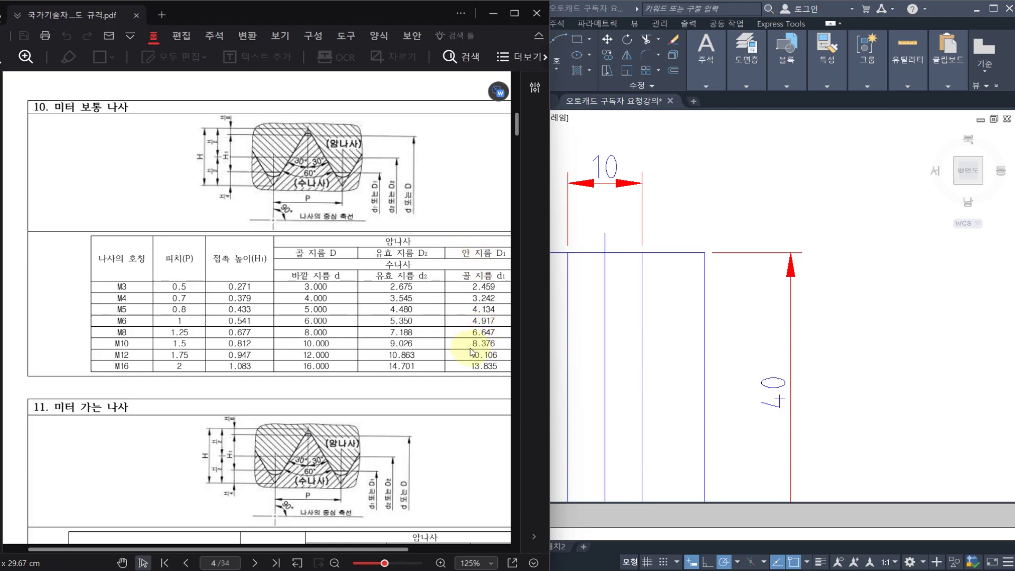
{"action": "left_click", "coordinate": [608, 295]}
{"action": "mouse_move", "coordinate": [607, 294]}
{"action": "middle_mouse_down"}
{"action": "mouse_move", "coordinate": [674, 275]}
{"action": "mouse_move", "coordinate": [681, 260]}
{"action": "middle_mouse_up"}
{"action": "left_click_drag", "start_coordinate": [646, 228], "coordinate": [648, 264]}
{"action": "left_click_drag", "start_coordinate": [706, 229], "coordinate": [708, 270]}
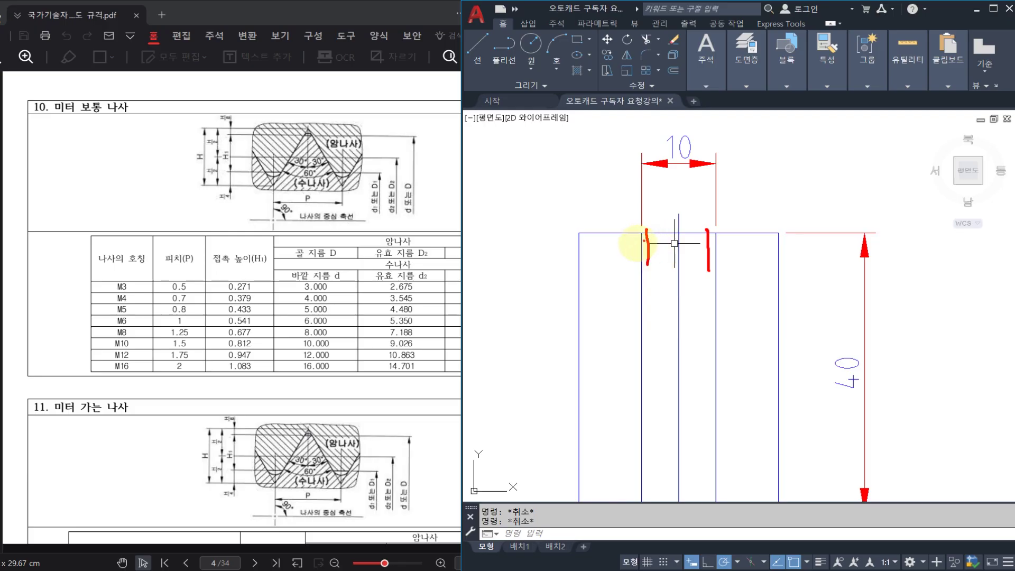
{"action": "mouse_move", "coordinate": [560, 200]}
{"action": "left_mouse_down"}
{"action": "mouse_move", "coordinate": [560, 304]}
{"action": "mouse_move", "coordinate": [575, 340]}
{"action": "left_mouse_up"}
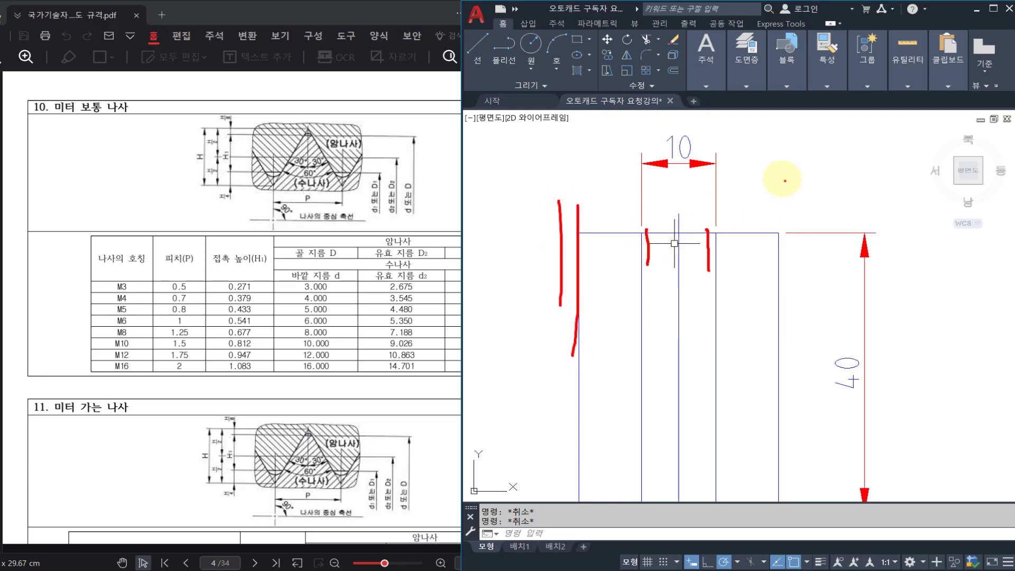
{"action": "mouse_move", "coordinate": [780, 177]}
{"action": "left_mouse_down"}
{"action": "mouse_move", "coordinate": [772, 284]}
{"action": "mouse_move", "coordinate": [788, 285]}
{"action": "left_mouse_up"}
{"action": "mouse_move", "coordinate": [871, 177]}
{"action": "left_mouse_down"}
{"action": "mouse_move", "coordinate": [870, 283]}
{"action": "mouse_move", "coordinate": [882, 290]}
{"action": "left_mouse_up"}
{"action": "mouse_move", "coordinate": [781, 191]}
{"action": "left_mouse_down"}
{"action": "mouse_move", "coordinate": [787, 227]}
{"action": "mouse_move", "coordinate": [776, 278]}
{"action": "left_mouse_up"}
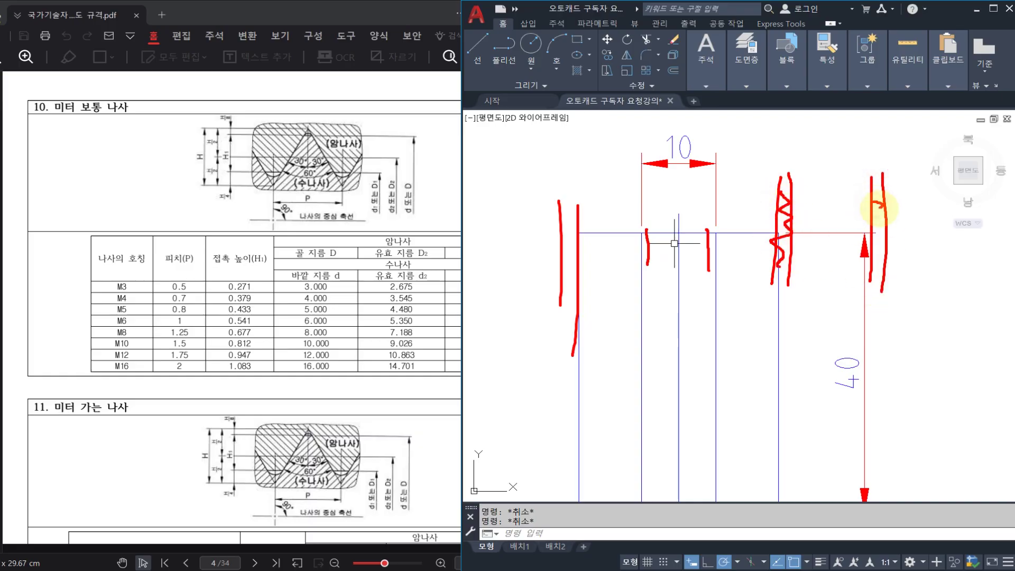
{"action": "left_click_drag", "start_coordinate": [878, 206], "coordinate": [880, 251]}
{"action": "left_click_drag", "start_coordinate": [922, 180], "coordinate": [908, 208]}
{"action": "left_click_drag", "start_coordinate": [904, 182], "coordinate": [929, 235]}
{"action": "mouse_move", "coordinate": [765, 311]}
{"action": "left_mouse_down"}
{"action": "mouse_move", "coordinate": [756, 417]}
{"action": "mouse_move", "coordinate": [778, 430]}
{"action": "left_mouse_up"}
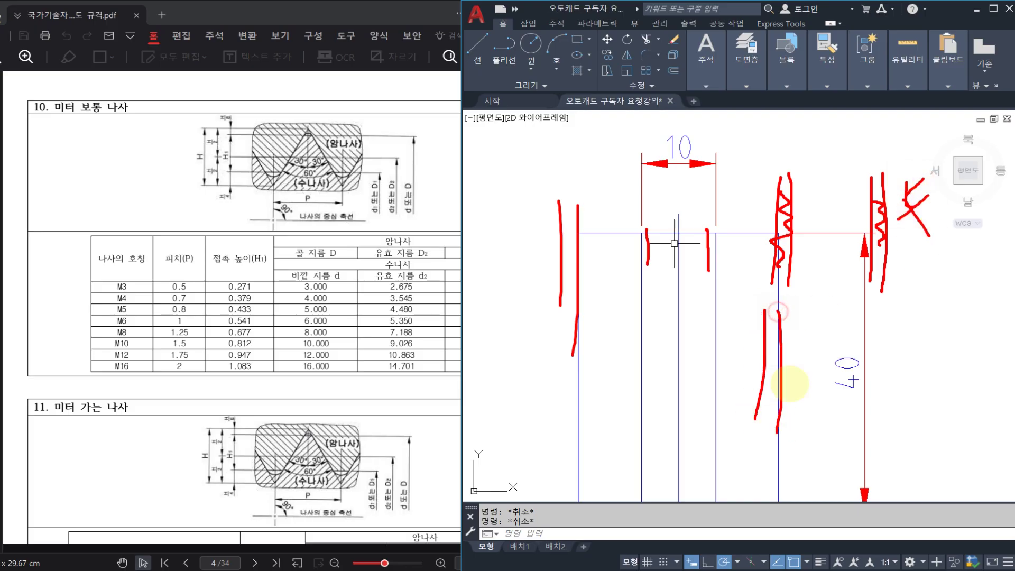
{"action": "mouse_move", "coordinate": [849, 315]}
{"action": "left_mouse_down"}
{"action": "mouse_move", "coordinate": [848, 444]}
{"action": "mouse_move", "coordinate": [879, 453]}
{"action": "left_mouse_up"}
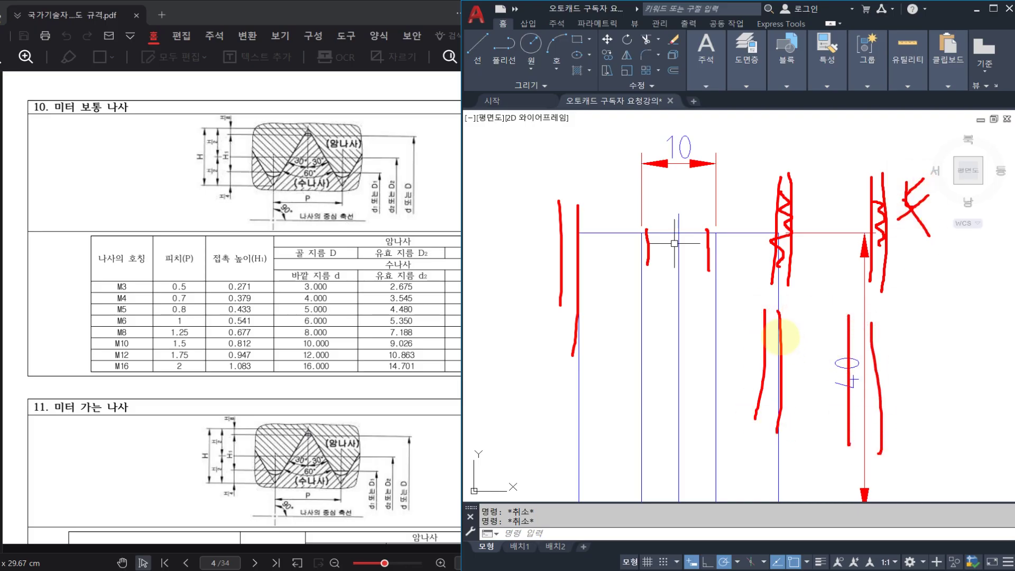
{"action": "mouse_move", "coordinate": [786, 346]}
{"action": "left_mouse_down"}
{"action": "mouse_move", "coordinate": [776, 338]}
{"action": "mouse_move", "coordinate": [765, 362]}
{"action": "mouse_move", "coordinate": [777, 344]}
{"action": "mouse_move", "coordinate": [783, 351]}
{"action": "left_mouse_up"}
{"action": "left_click", "coordinate": [773, 360]}
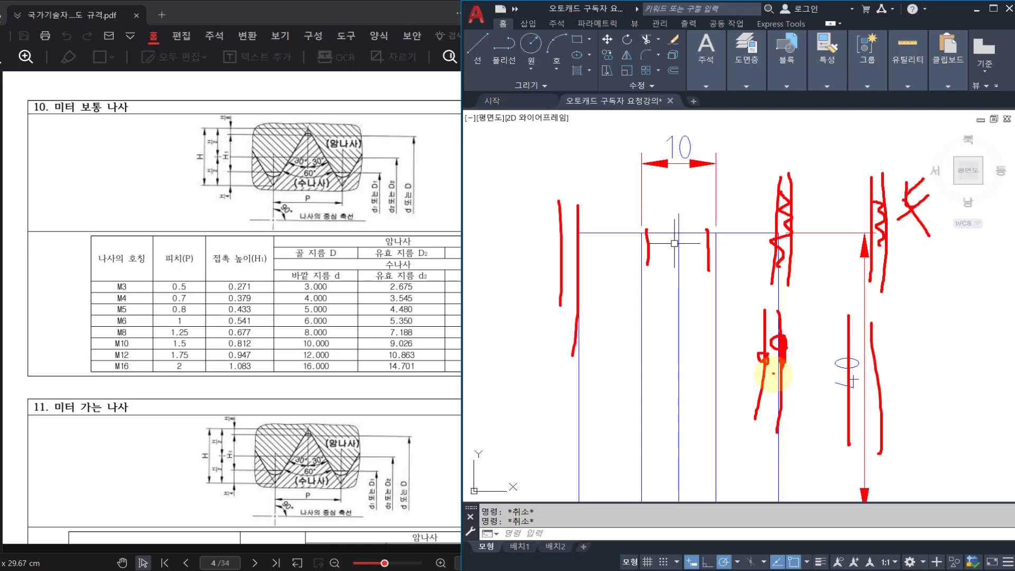
{"action": "mouse_move", "coordinate": [779, 373]}
{"action": "left_mouse_down"}
{"action": "mouse_move", "coordinate": [770, 385]}
{"action": "mouse_move", "coordinate": [747, 373]}
{"action": "mouse_move", "coordinate": [761, 384]}
{"action": "left_mouse_up"}
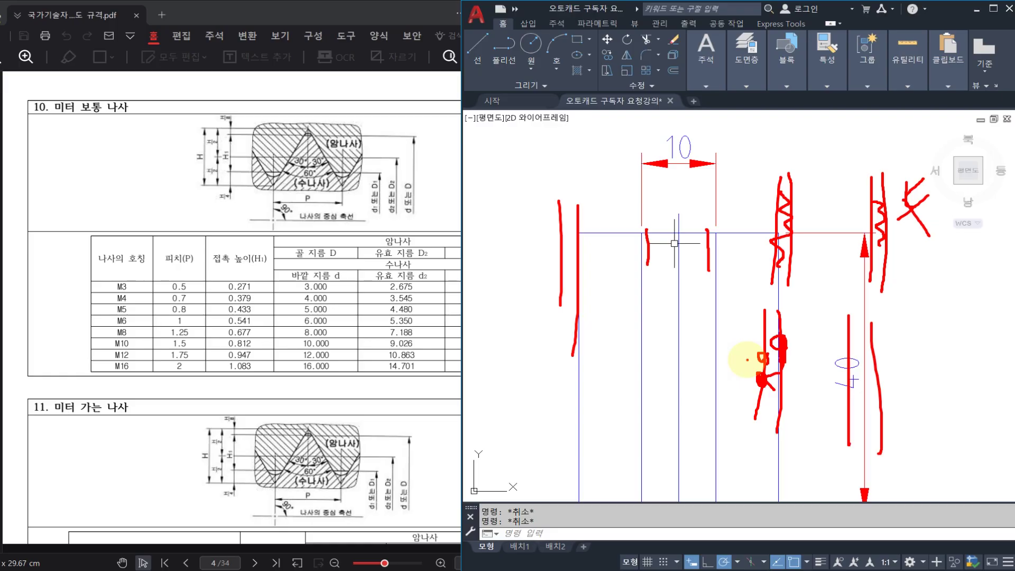
{"action": "key", "text": "Escape"}
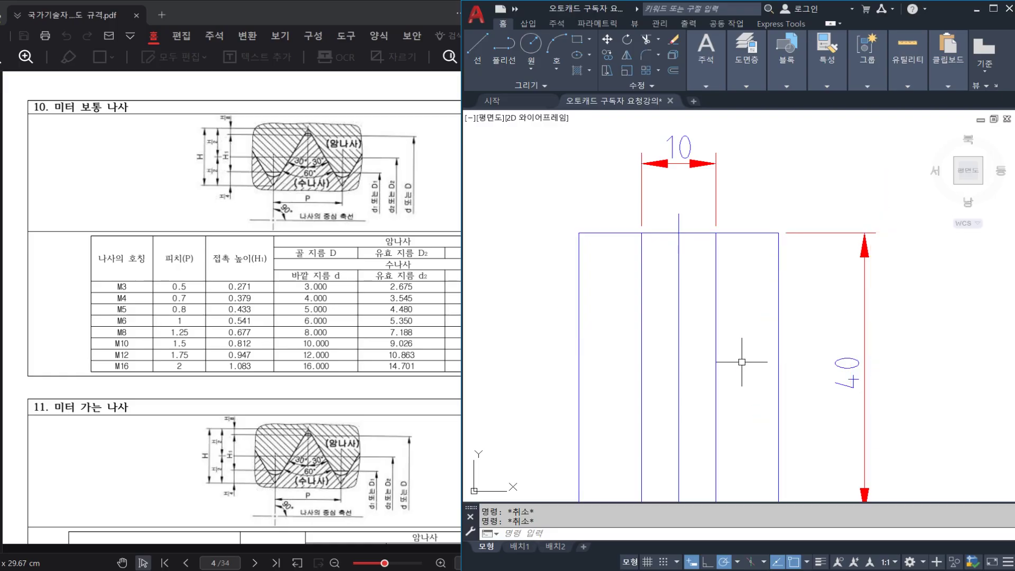
{"action": "left_click", "coordinate": [687, 222]}
{"action": "key", "text": "Escape"}
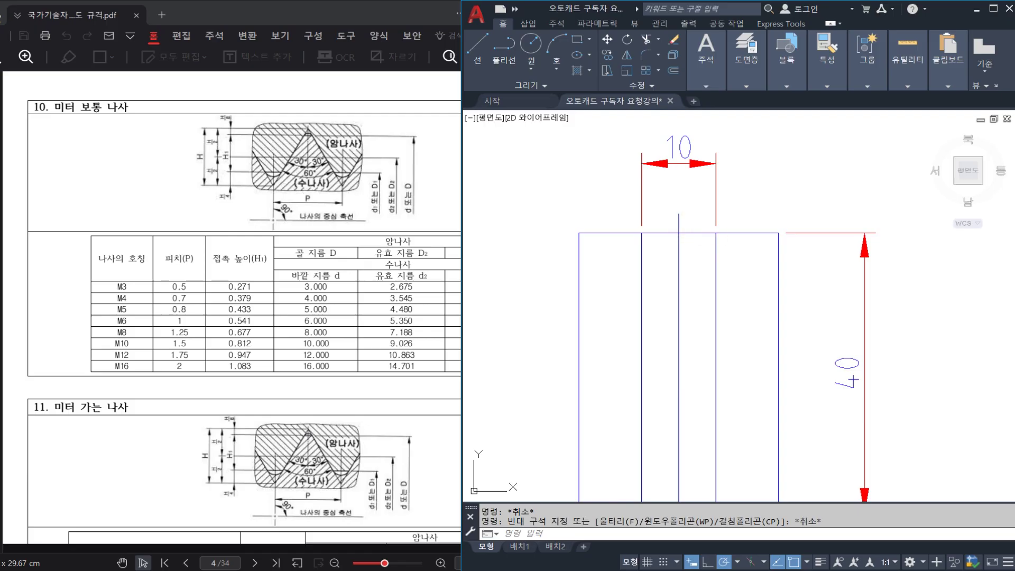
Offset the vertical centreline by 8376/2000 to both sides to create the minor-diameter lines.
{"action": "type", "text": "o"}
{"action": "key", "text": "space"}
{"action": "type", "text": "83"}
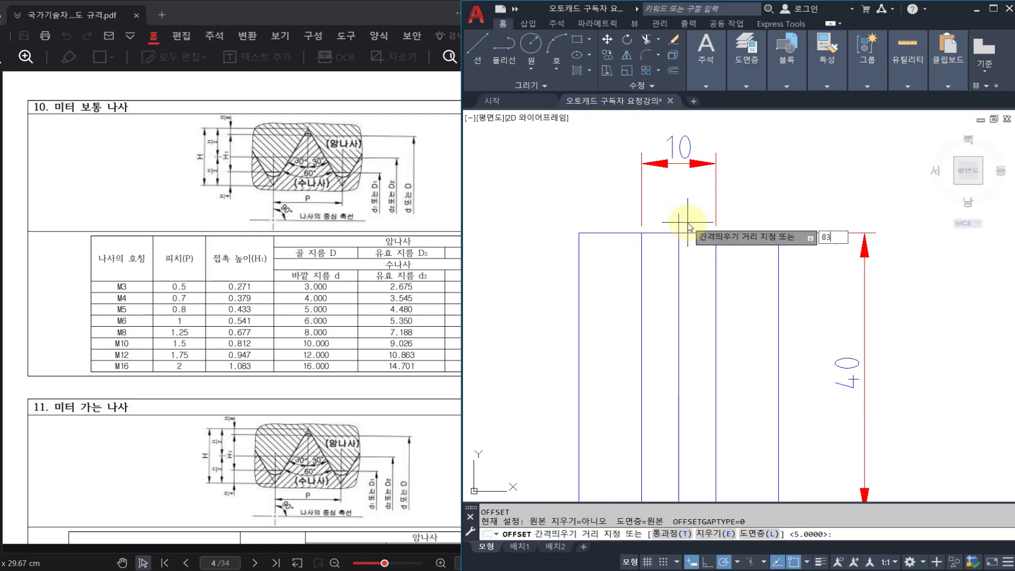
{"action": "type", "text": "76/2000"}
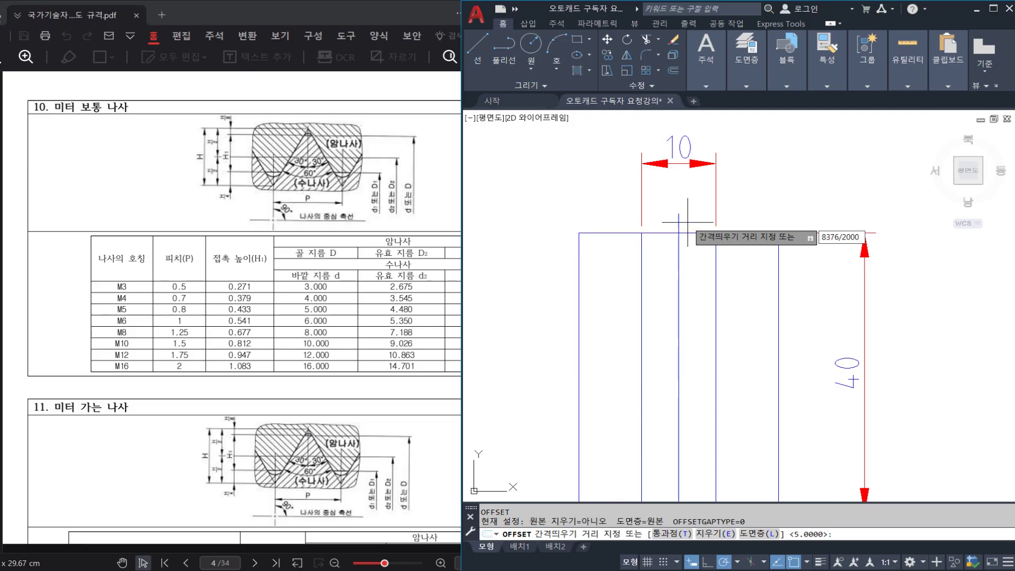
{"action": "key", "text": "Return"}
{"action": "left_click", "coordinate": [678, 258]}
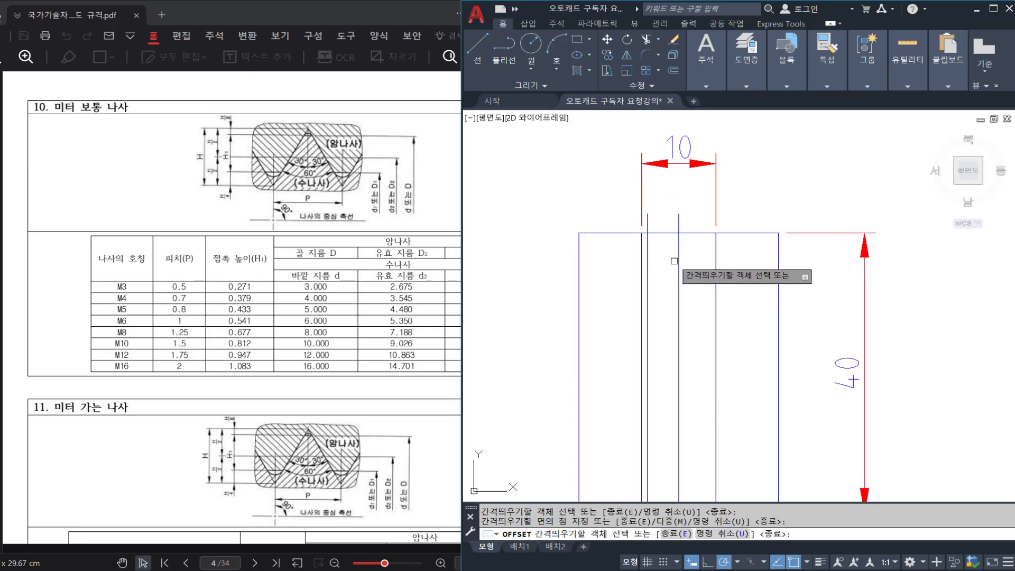
{"action": "left_click", "coordinate": [699, 272]}
{"action": "key", "text": "Escape"}
Check the spacing of the two minor-diameter lines with a temporary linear dimension and erase that dimension.
{"action": "type", "text": "dli"}
{"action": "key", "text": "Return"}
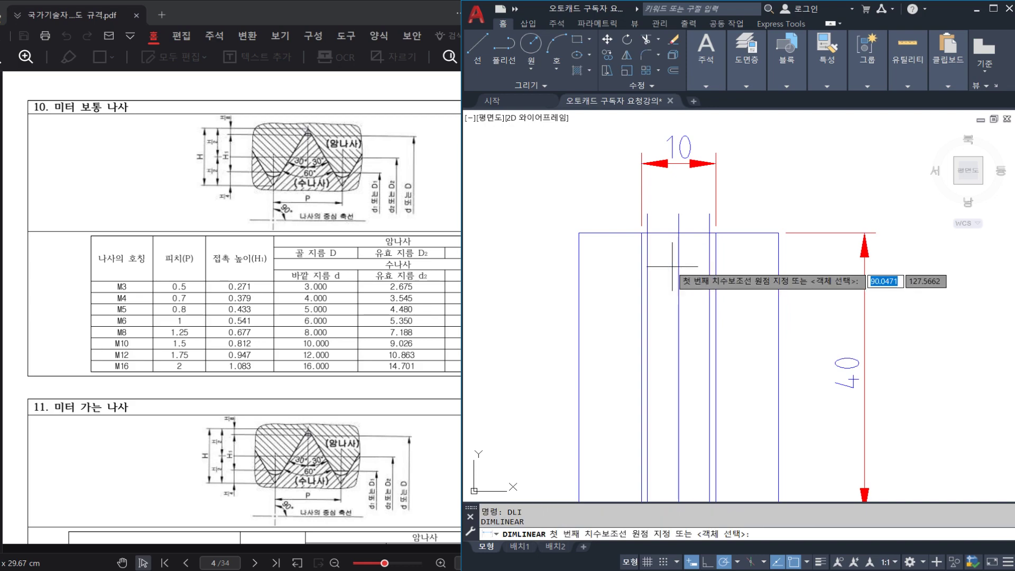
{"action": "left_click", "coordinate": [647, 266]}
{"action": "left_click", "coordinate": [708, 266]}
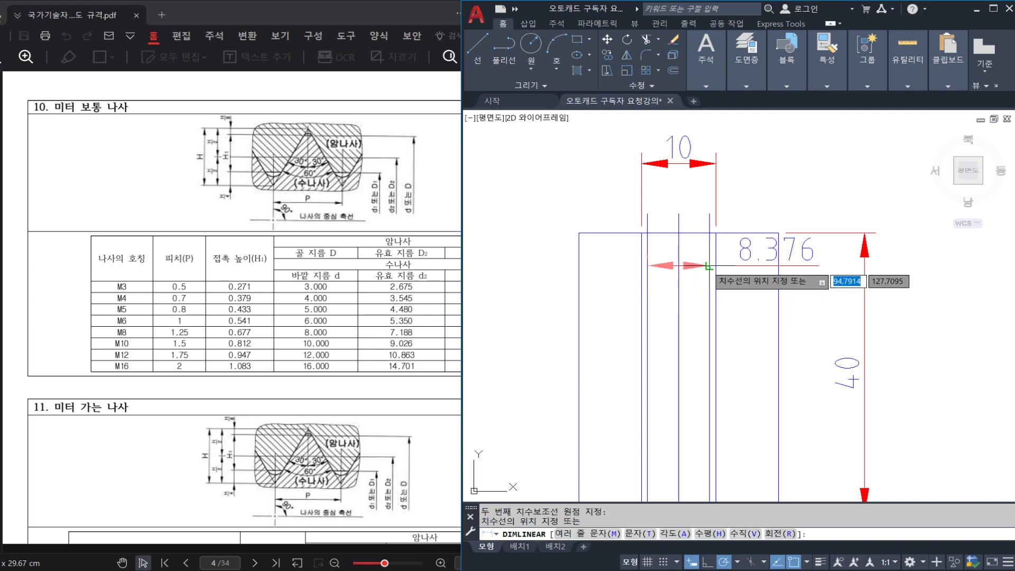
{"action": "left_click", "coordinate": [682, 283]}
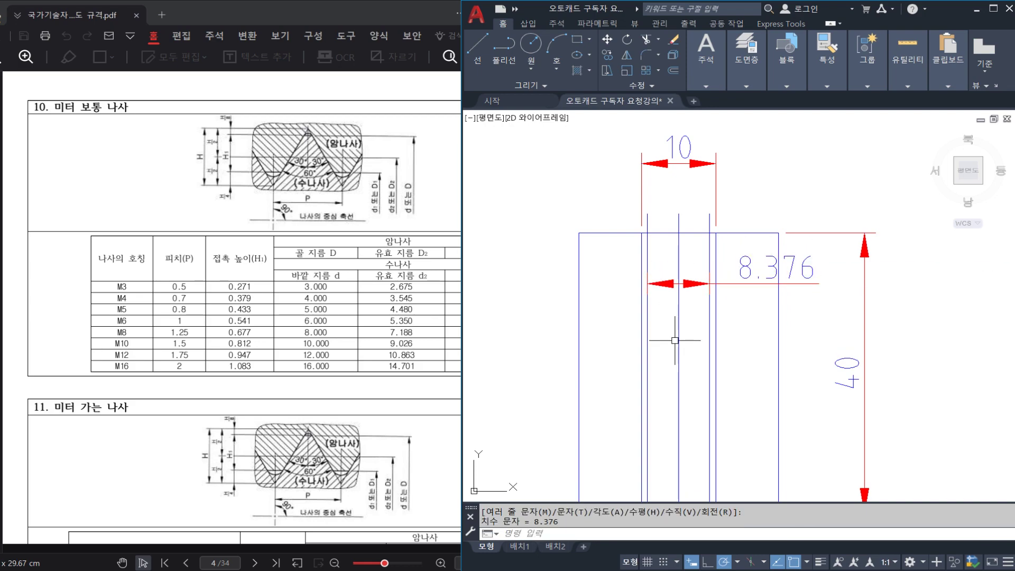
{"action": "left_click", "coordinate": [772, 267]}
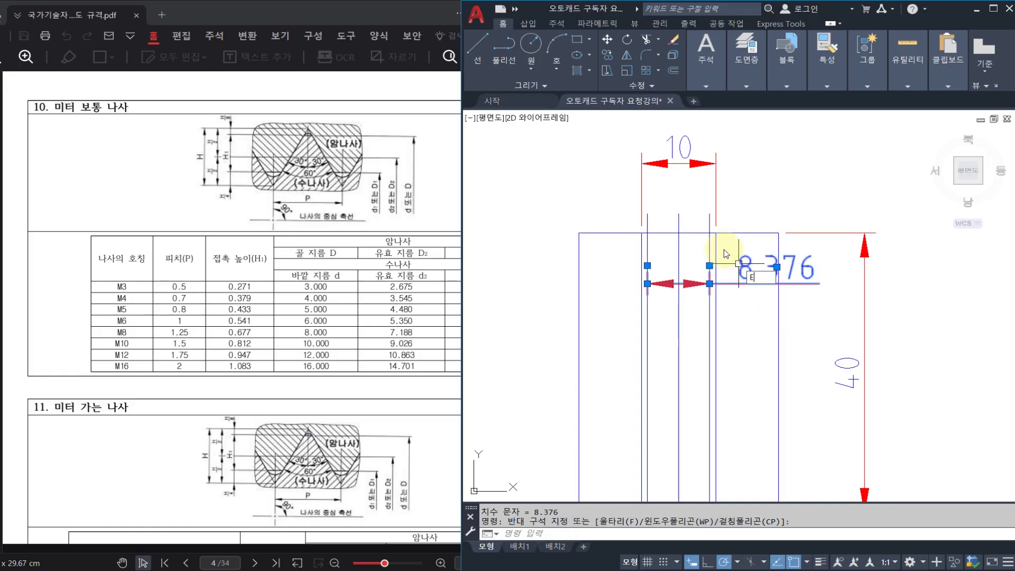
{"action": "type", "text": "e"}
{"action": "key", "text": "Return"}
Trim the ends of the two minor-diameter lines that project above the rectangle's top edge.
{"action": "type", "text": "tr"}
{"action": "key", "text": "Return"}
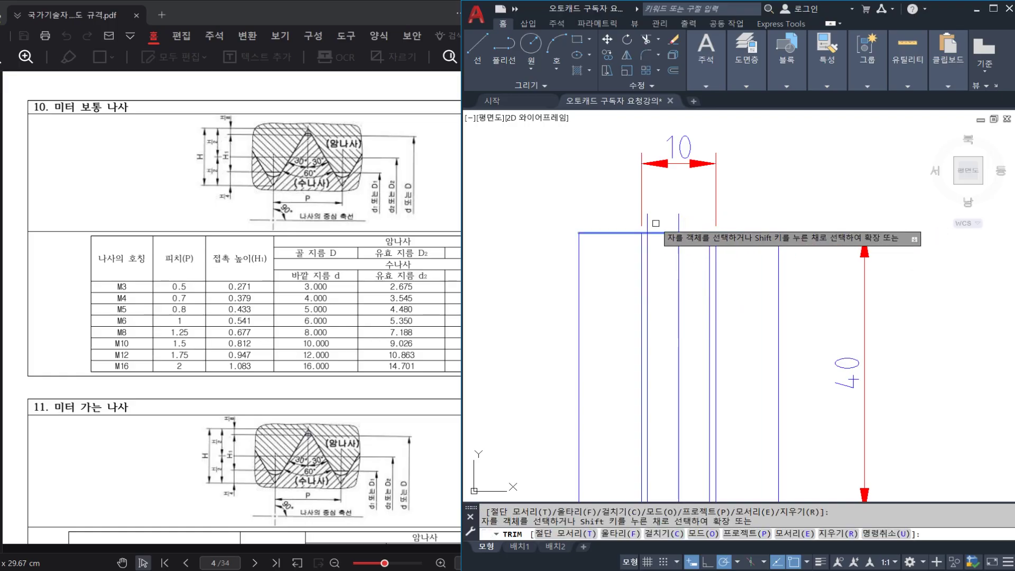
{"action": "key", "text": "Escape"}
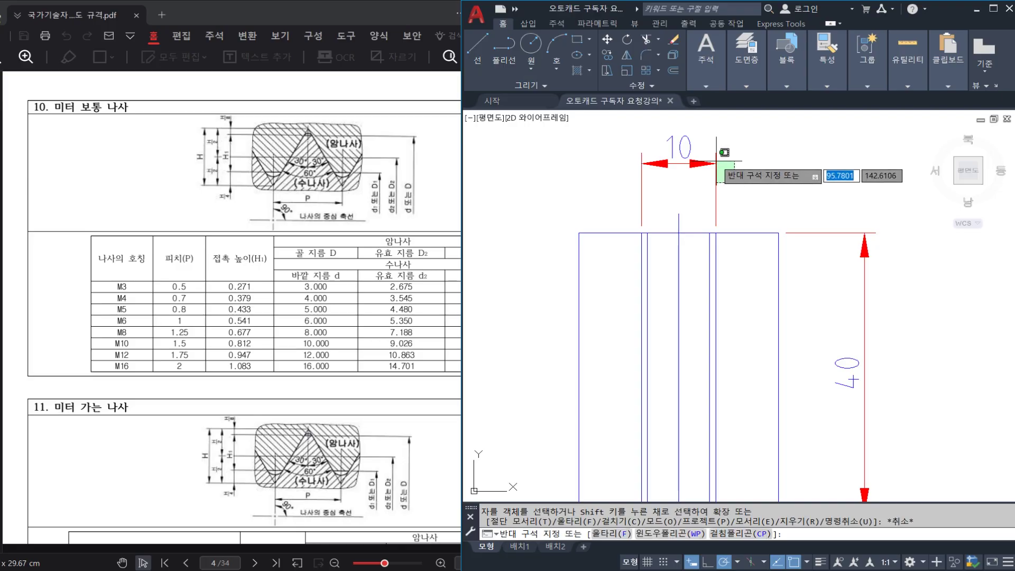
{"action": "left_click", "coordinate": [716, 158]}
{"action": "left_click", "coordinate": [632, 140]}
{"action": "key", "text": "Escape"}
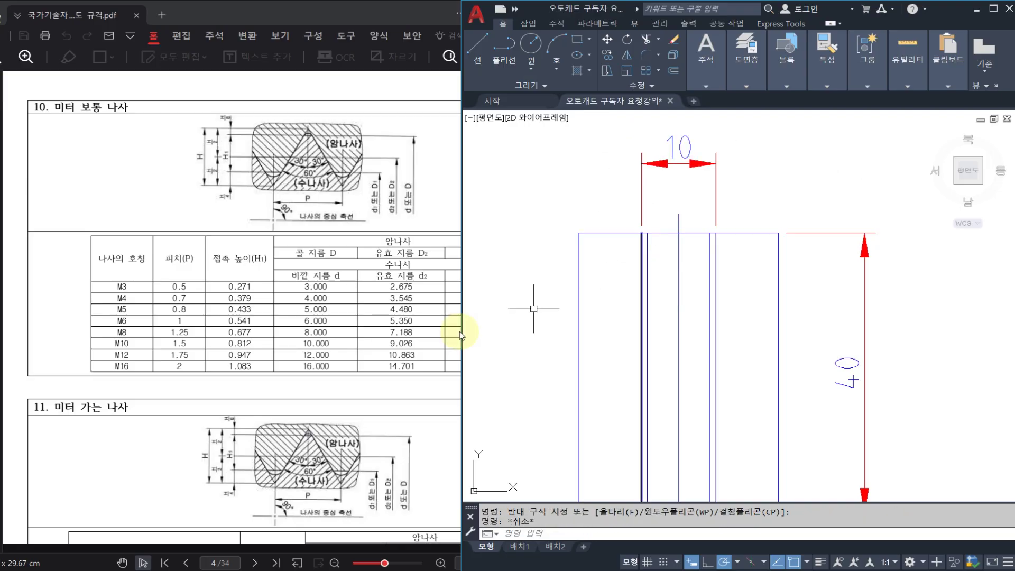
Recheck the M10 row of the metric coarse thread table in the standards PDF against the drawn thread lines.
{"action": "left_click", "coordinate": [335, 339]}
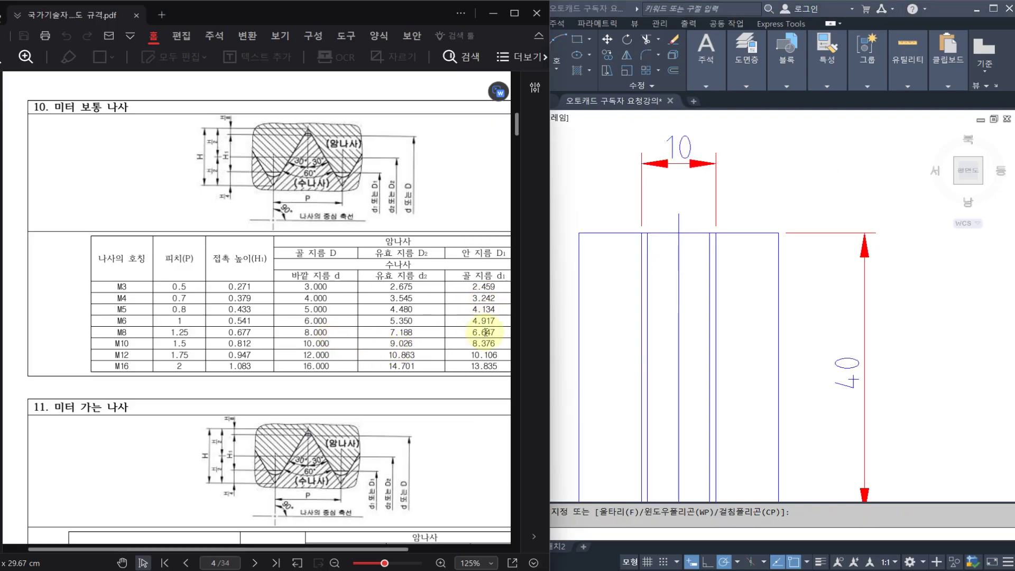
{"action": "left_click", "coordinate": [656, 296]}
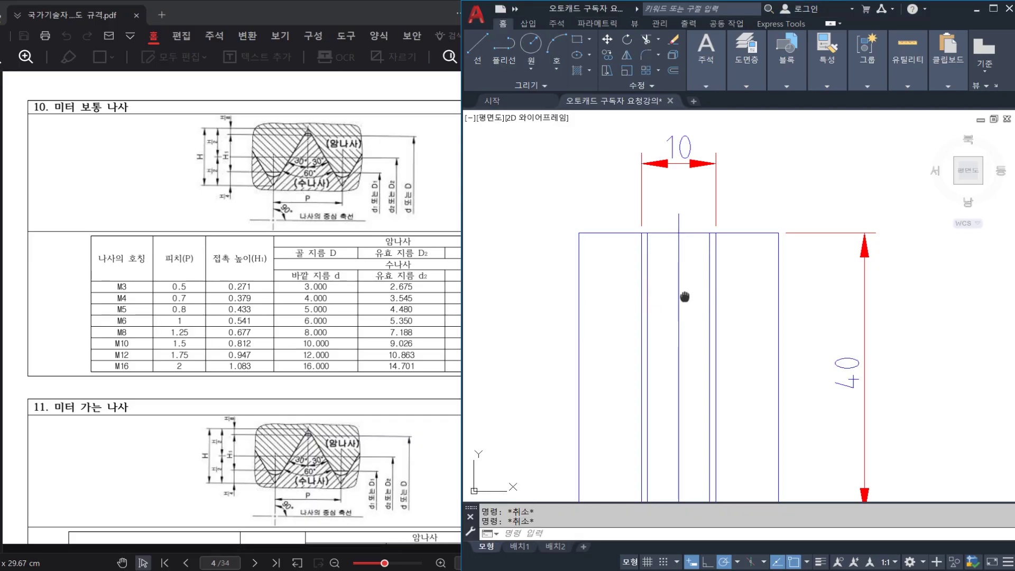
{"action": "mouse_move", "coordinate": [680, 295]}
{"action": "middle_mouse_down"}
{"action": "mouse_move", "coordinate": [684, 243]}
{"action": "mouse_move", "coordinate": [720, 214]}
{"action": "middle_mouse_up"}
{"action": "scroll", "coordinate": [726, 261], "scroll_direction": "down", "scroll_amount": 3}
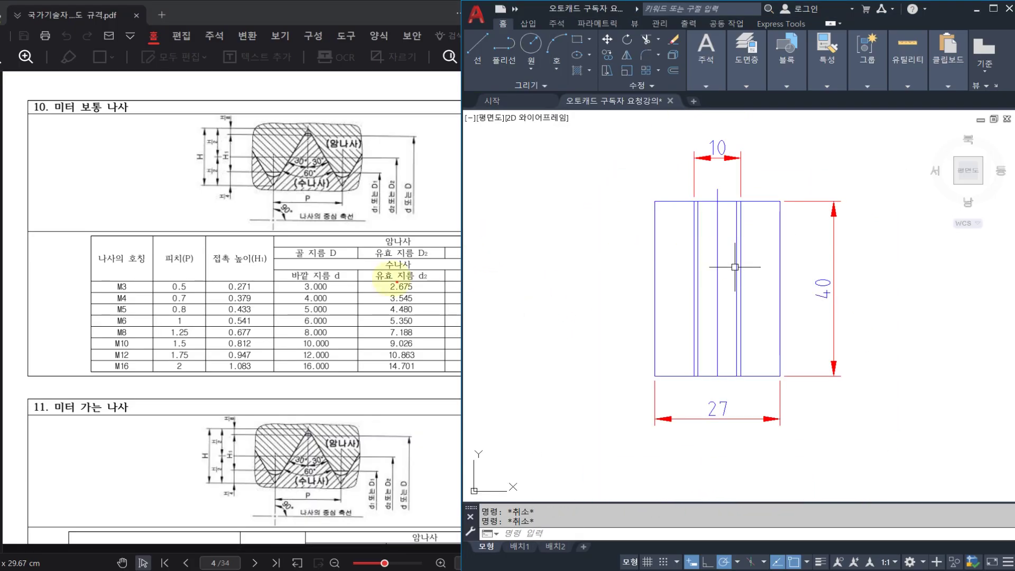
Switch to the browser's reference drawing and examine the thread depth and drilled-hole depth in section F-F.
{"action": "mouse_move", "coordinate": [481, 568]}
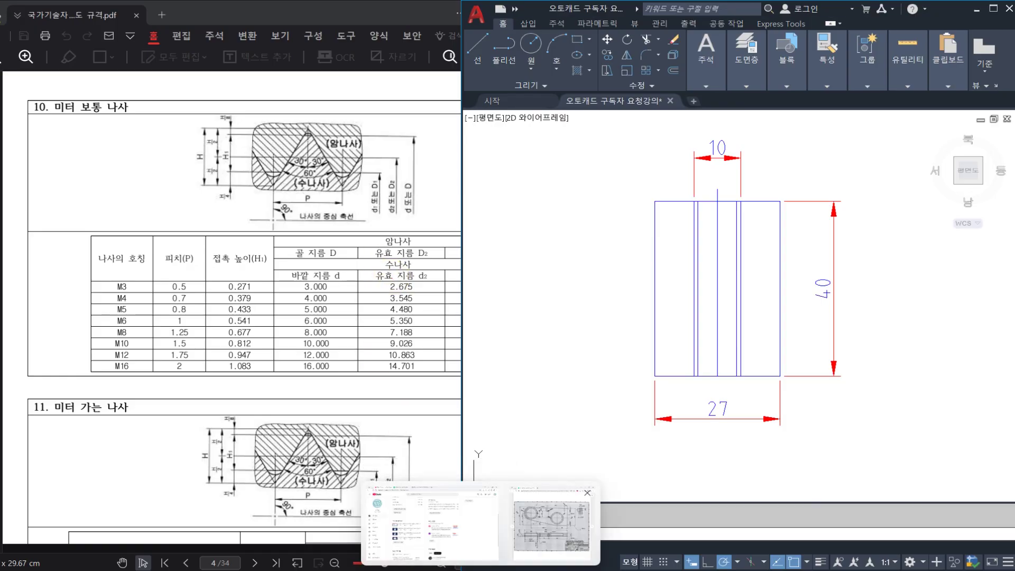
{"action": "left_click", "coordinate": [549, 526]}
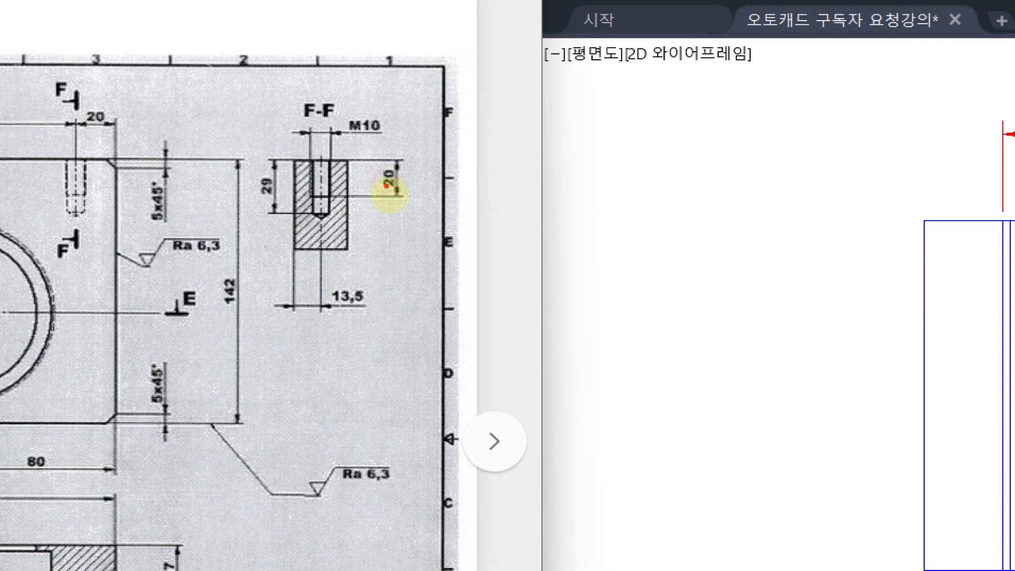
{"action": "mouse_move", "coordinate": [396, 212]}
{"action": "left_mouse_down"}
{"action": "mouse_move", "coordinate": [353, 169]}
{"action": "mouse_move", "coordinate": [410, 163]}
{"action": "mouse_move", "coordinate": [405, 216]}
{"action": "left_mouse_up"}
{"action": "mouse_move", "coordinate": [265, 196]}
{"action": "left_mouse_down"}
{"action": "mouse_move", "coordinate": [279, 174]}
{"action": "mouse_move", "coordinate": [285, 206]}
{"action": "left_mouse_up"}
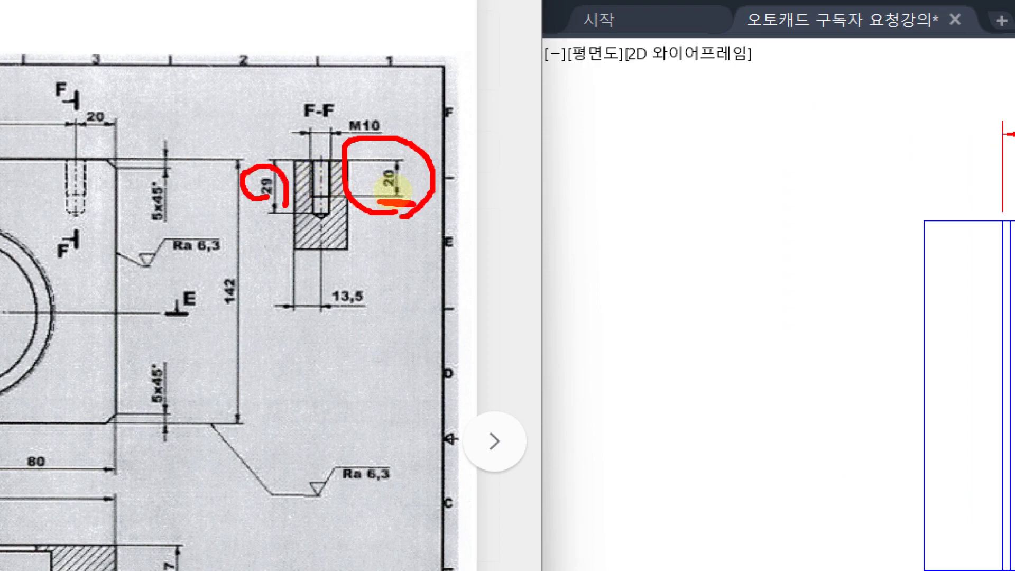
{"action": "left_click_drag", "start_coordinate": [241, 204], "coordinate": [264, 203]}
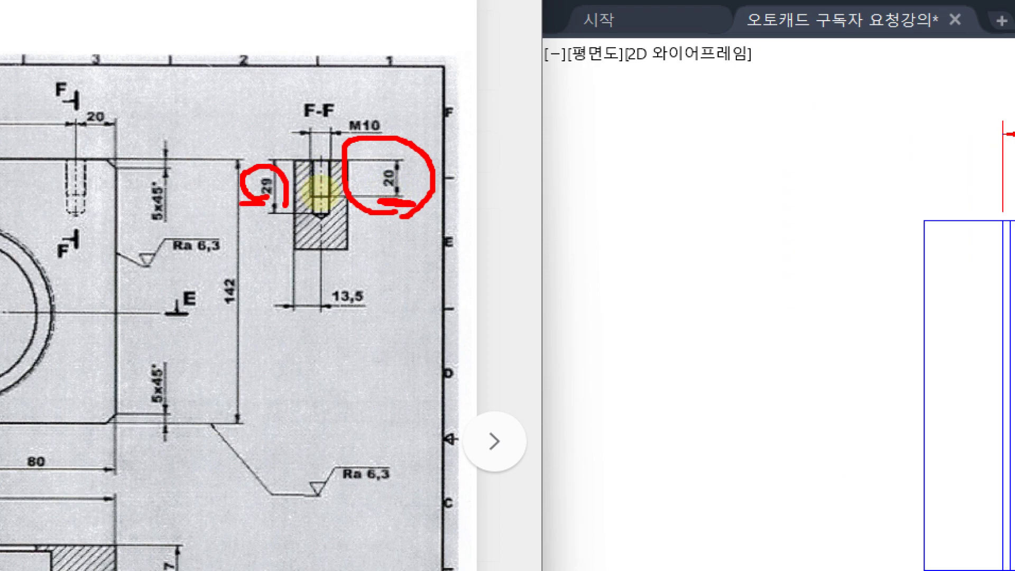
{"action": "left_click", "coordinate": [332, 213]}
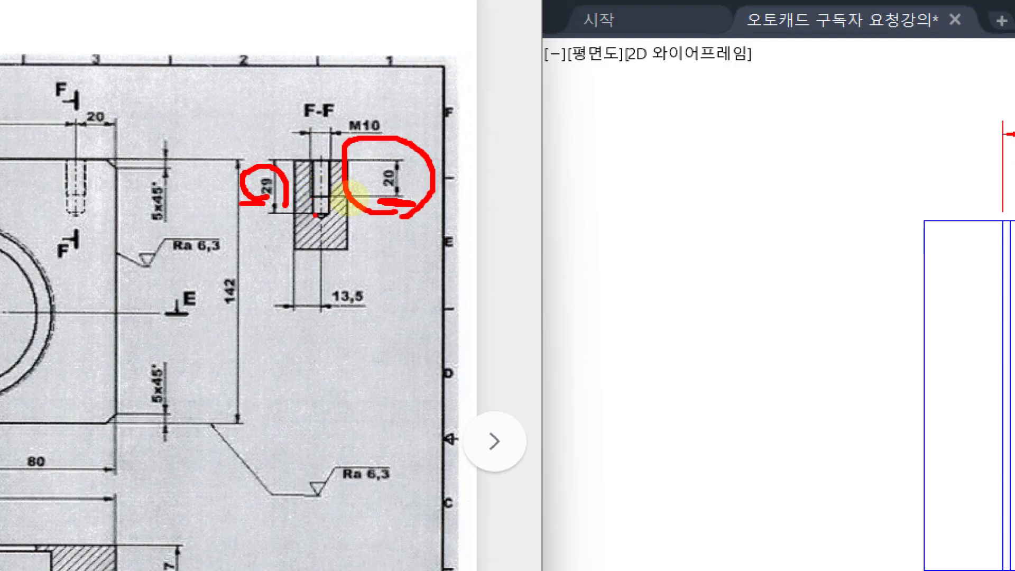
{"action": "left_click_drag", "start_coordinate": [677, 149], "coordinate": [675, 202]}
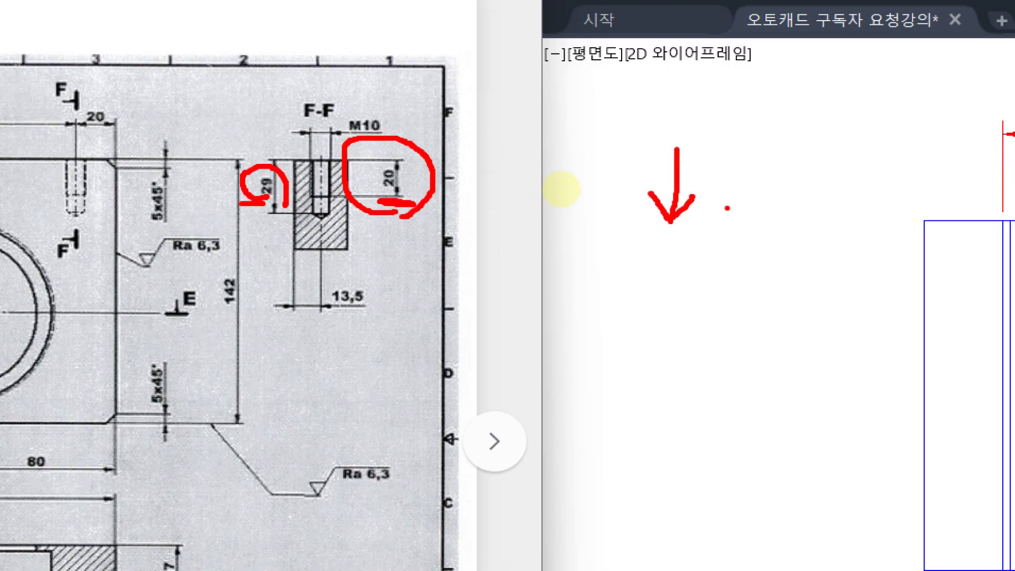
{"action": "mouse_move", "coordinate": [746, 146]}
{"action": "left_mouse_down"}
{"action": "mouse_move", "coordinate": [755, 280]}
{"action": "mouse_move", "coordinate": [784, 212]}
{"action": "mouse_move", "coordinate": [772, 131]}
{"action": "left_mouse_up"}
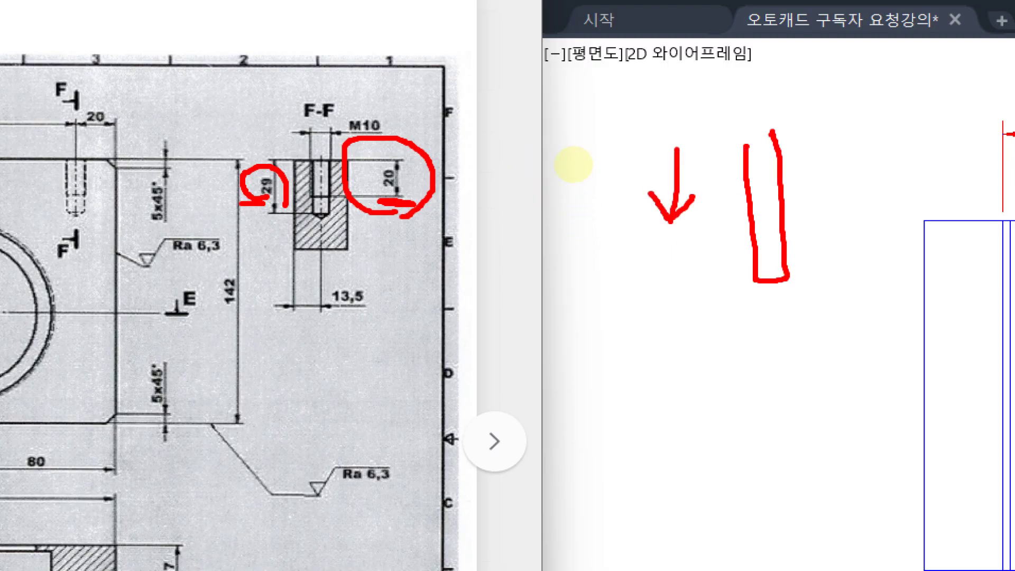
{"action": "left_click_drag", "start_coordinate": [843, 129], "coordinate": [848, 157]}
{"action": "mouse_move", "coordinate": [740, 136]}
{"action": "left_mouse_down"}
{"action": "mouse_move", "coordinate": [740, 235]}
{"action": "mouse_move", "coordinate": [794, 201]}
{"action": "mouse_move", "coordinate": [793, 122]}
{"action": "left_mouse_up"}
{"action": "left_click", "coordinate": [765, 225]}
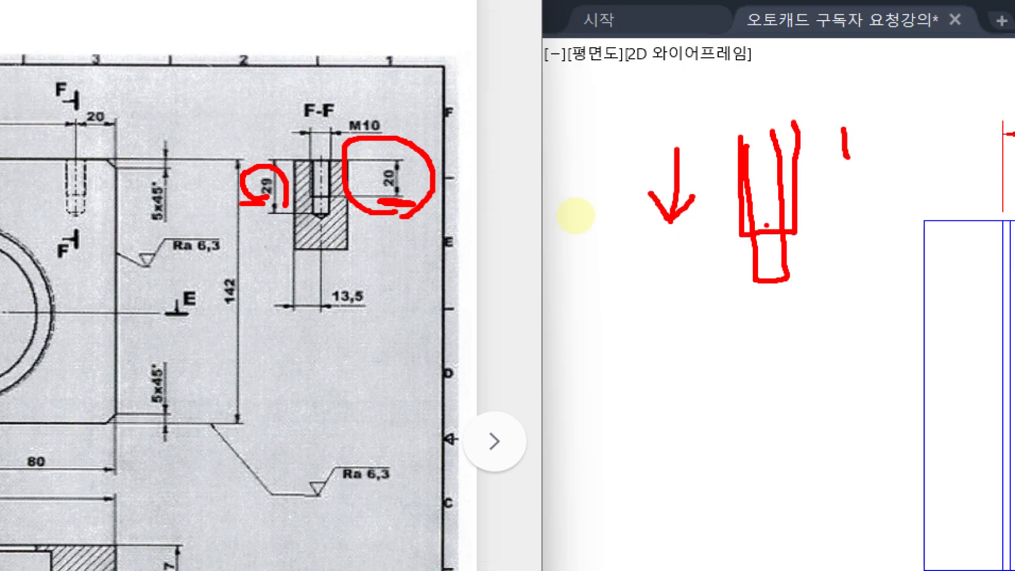
{"action": "mouse_move", "coordinate": [775, 299]}
{"action": "left_mouse_down"}
{"action": "mouse_move", "coordinate": [753, 270]}
{"action": "mouse_move", "coordinate": [797, 289]}
{"action": "left_mouse_up"}
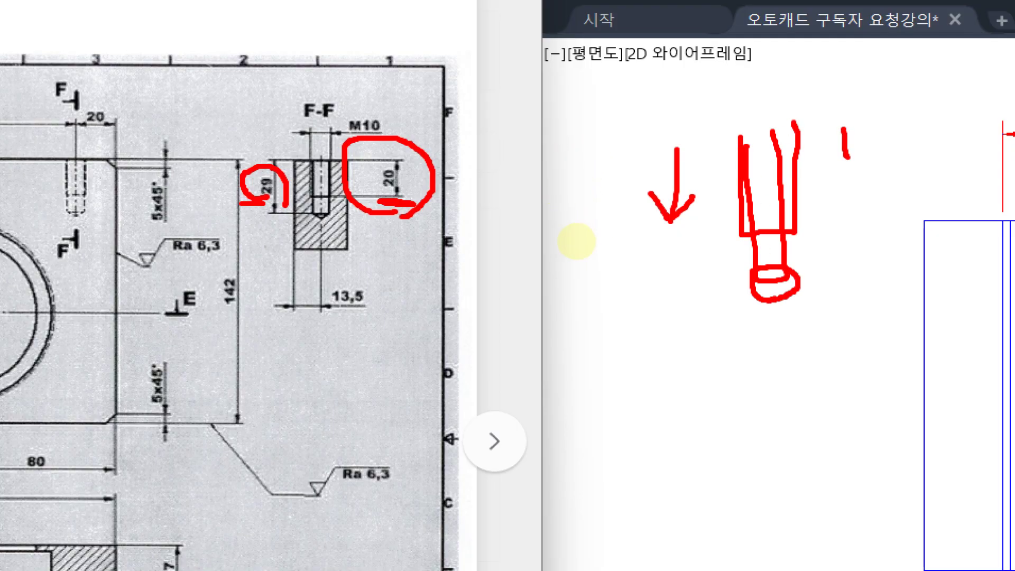
{"action": "mouse_move", "coordinate": [267, 197]}
{"action": "left_mouse_down"}
{"action": "mouse_move", "coordinate": [194, 258]}
{"action": "mouse_move", "coordinate": [219, 261]}
{"action": "left_mouse_up"}
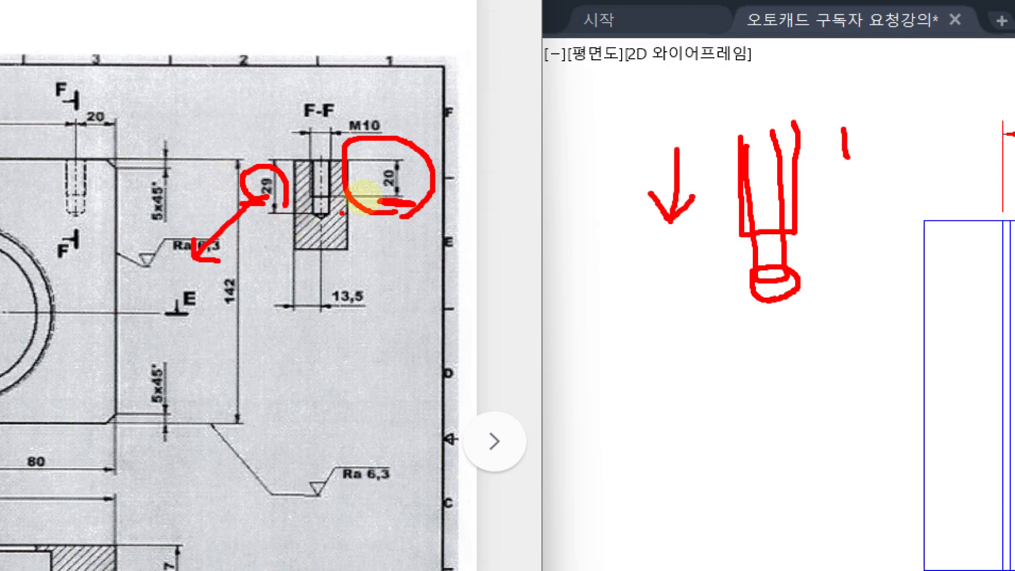
{"action": "mouse_move", "coordinate": [259, 150]}
{"action": "left_mouse_down"}
{"action": "mouse_move", "coordinate": [244, 199]}
{"action": "mouse_move", "coordinate": [274, 221]}
{"action": "left_mouse_up"}
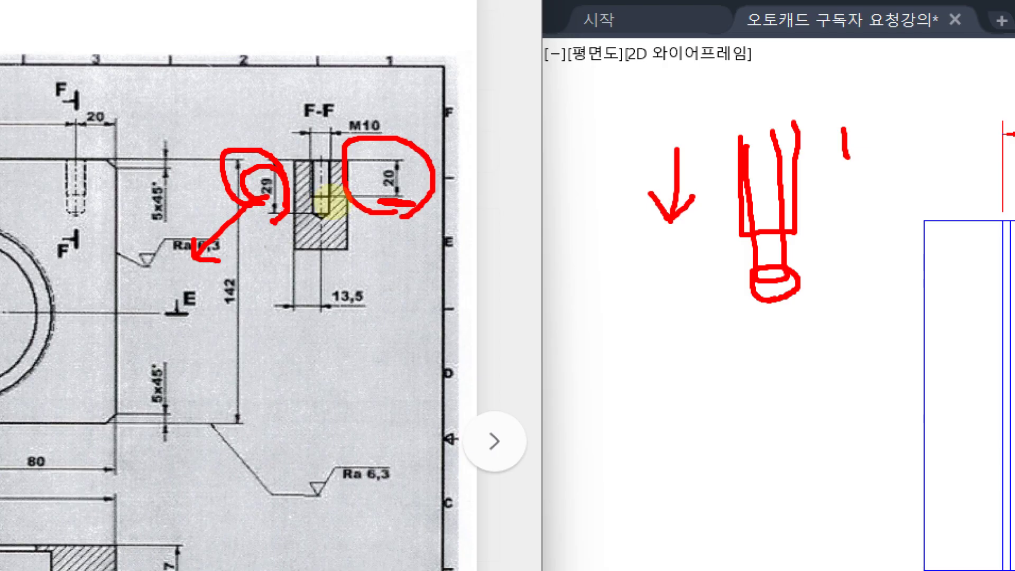
{"action": "left_click", "coordinate": [320, 217]}
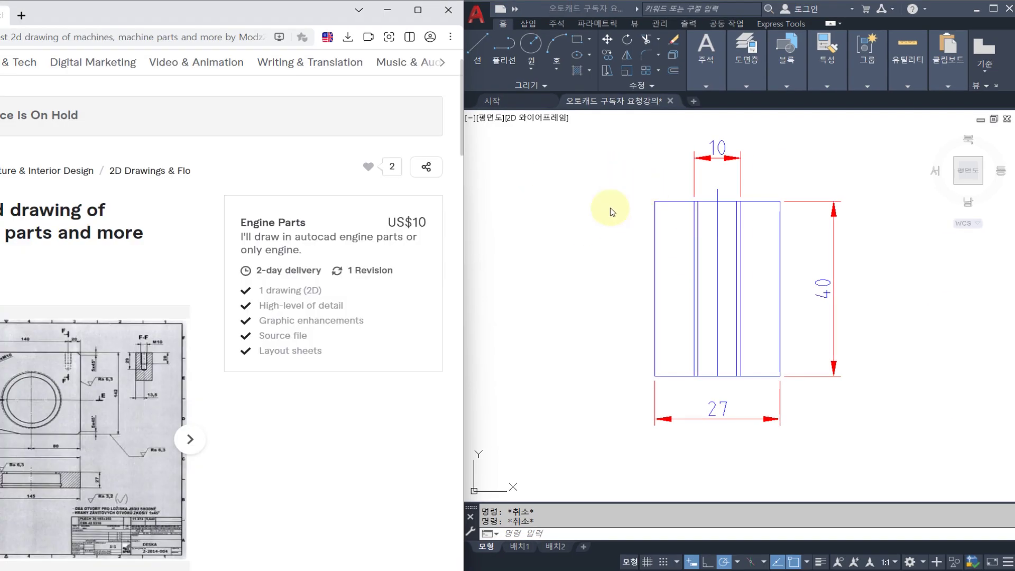
{"action": "left_click", "coordinate": [146, 353]}
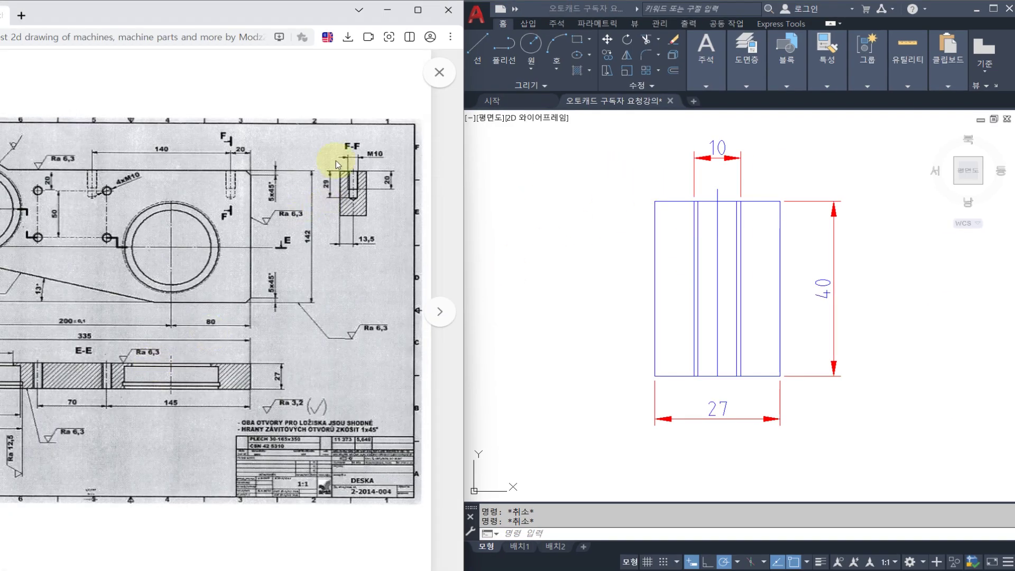
Return to AutoCAD and offset the block's top edge downward by 20 for the thread depth.
{"action": "left_click", "coordinate": [731, 206]}
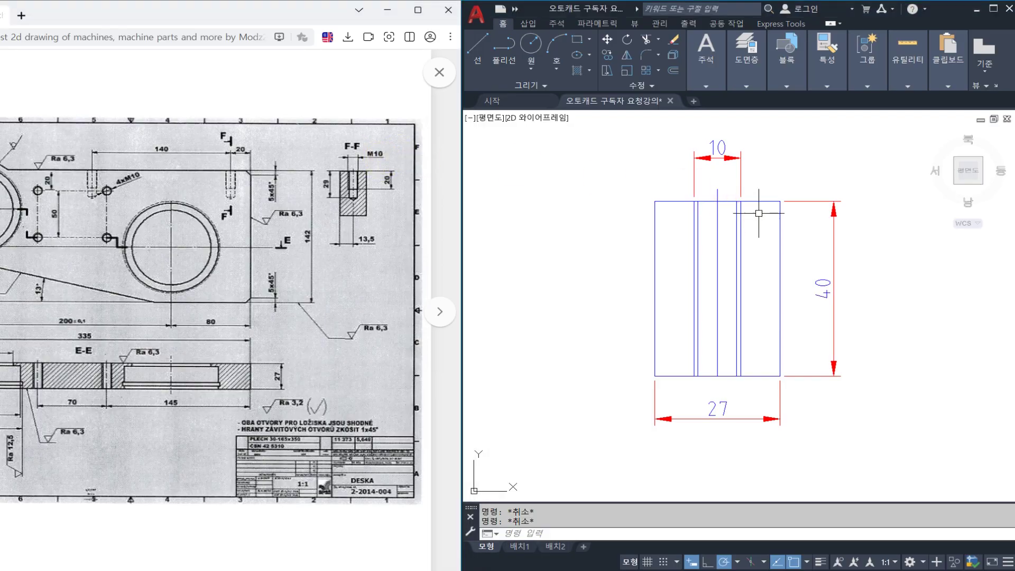
{"action": "middle_click_drag", "start_coordinate": [758, 212], "coordinate": [739, 205]}
{"action": "type", "text": "o"}
{"action": "key", "text": "Return"}
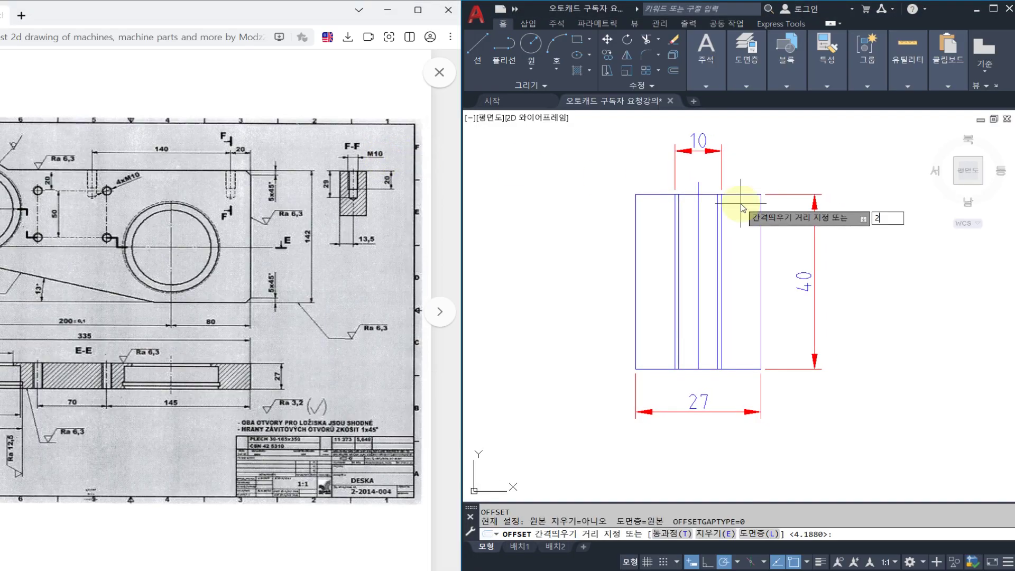
{"action": "type", "text": "20"}
{"action": "key", "text": "Return"}
{"action": "left_click", "coordinate": [742, 195]}
{"action": "left_click", "coordinate": [745, 226]}
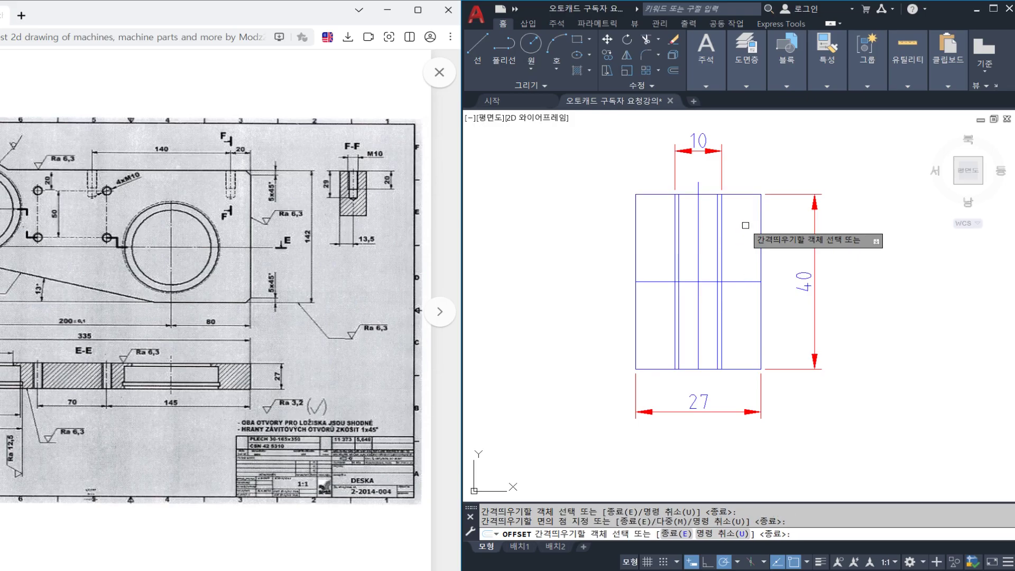
{"action": "left_click", "coordinate": [741, 226]}
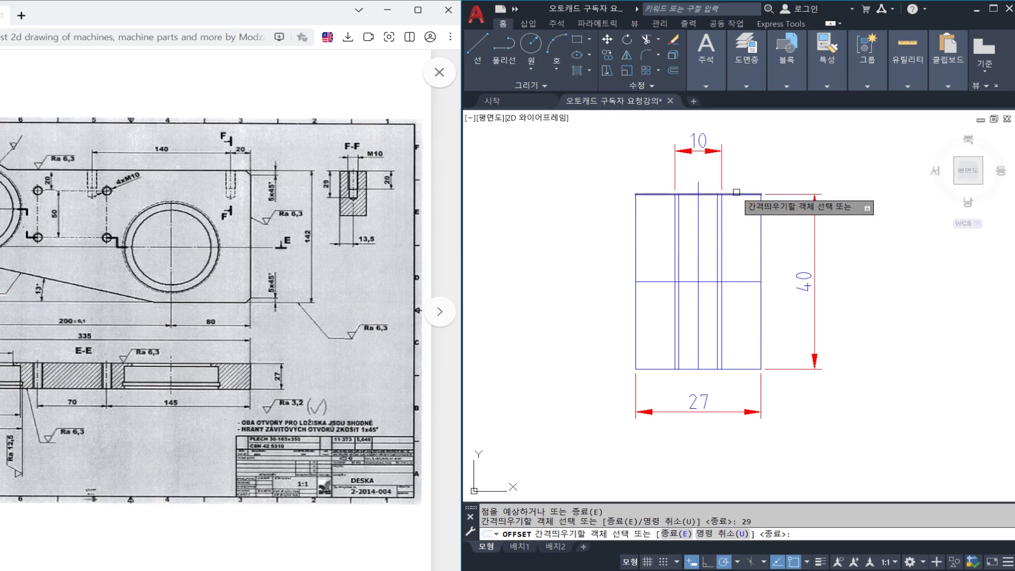
{"action": "key", "text": "Escape"}
{"action": "key", "text": "Escape"}
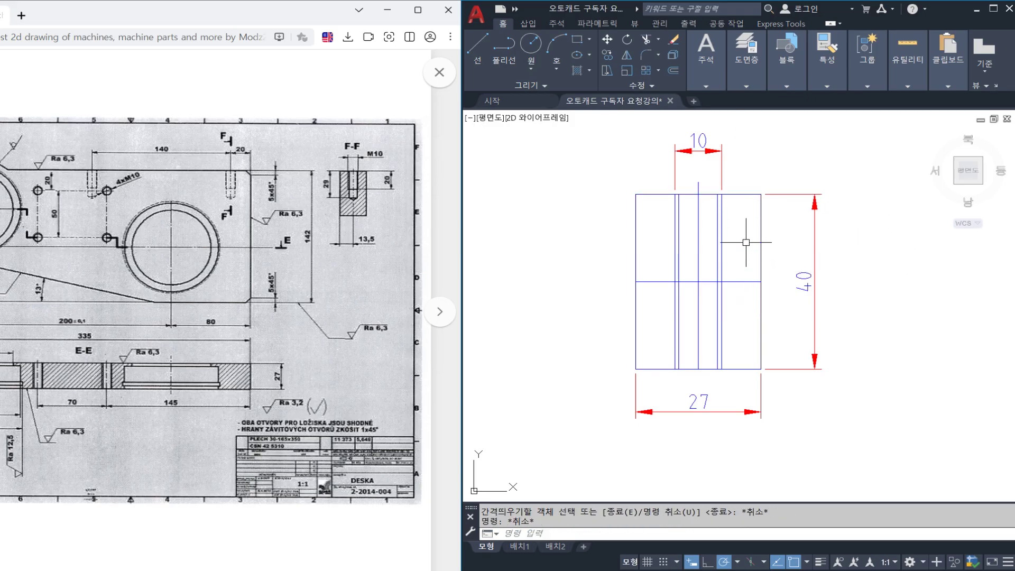
Offset the block's top edge downward by 29 for the drilled-hole depth.
{"action": "type", "text": "o"}
{"action": "key", "text": "Return"}
{"action": "type", "text": "29"}
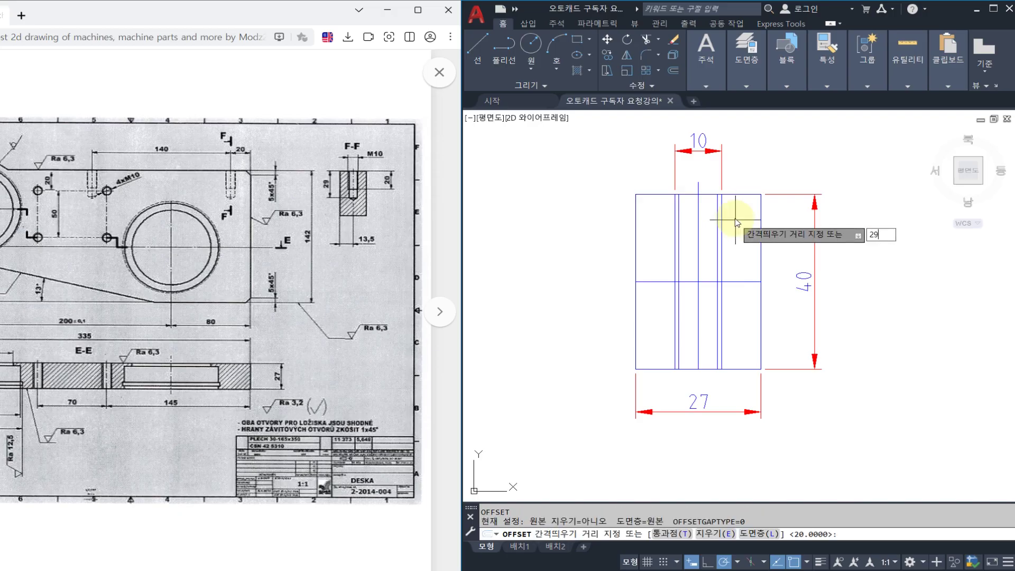
{"action": "key", "text": "Return"}
{"action": "left_click", "coordinate": [740, 194]}
{"action": "left_click", "coordinate": [724, 259]}
{"action": "key", "text": "Escape"}
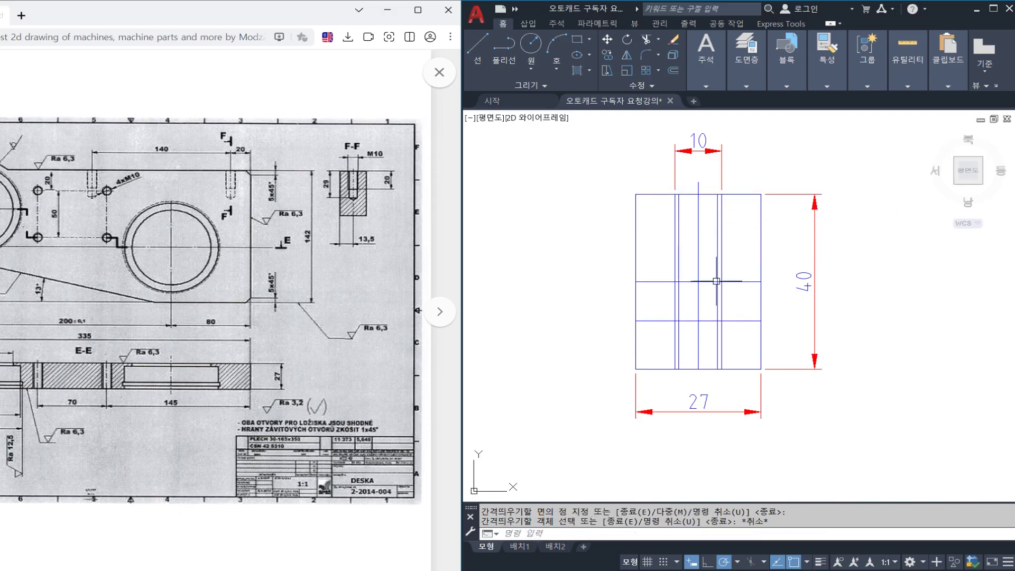
{"action": "scroll", "coordinate": [707, 268], "scroll_direction": "up", "scroll_amount": 2}
{"action": "middle_click_drag", "start_coordinate": [706, 267], "coordinate": [700, 267]}
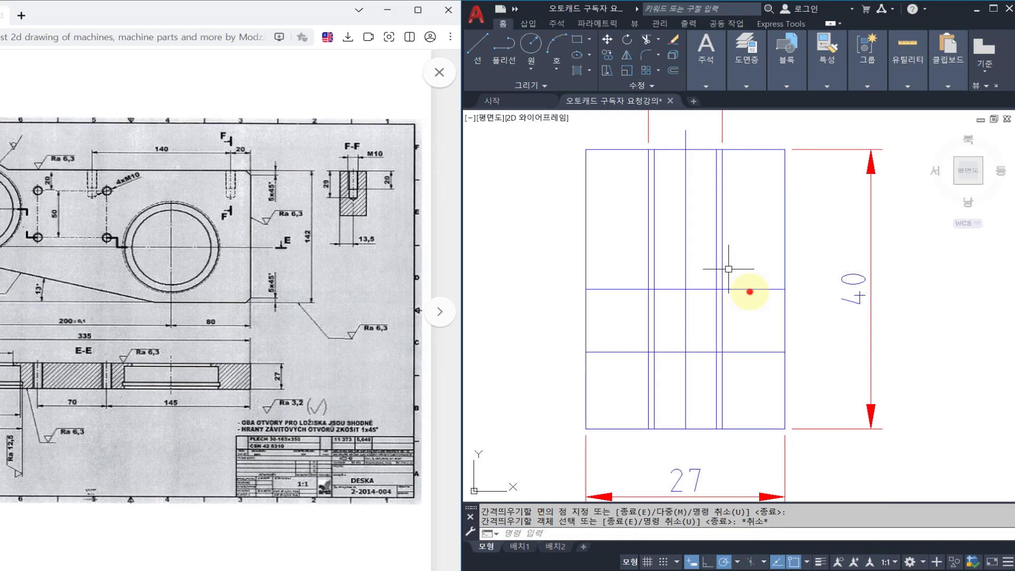
{"action": "left_click_drag", "start_coordinate": [749, 290], "coordinate": [752, 168]}
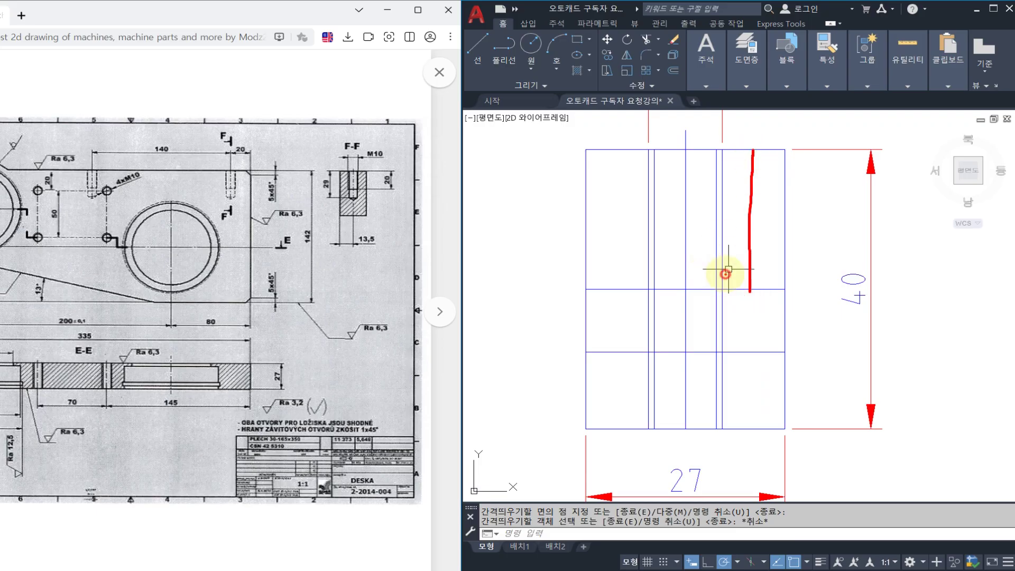
{"action": "left_click_drag", "start_coordinate": [725, 274], "coordinate": [719, 260]}
{"action": "left_click_drag", "start_coordinate": [650, 253], "coordinate": [646, 257]}
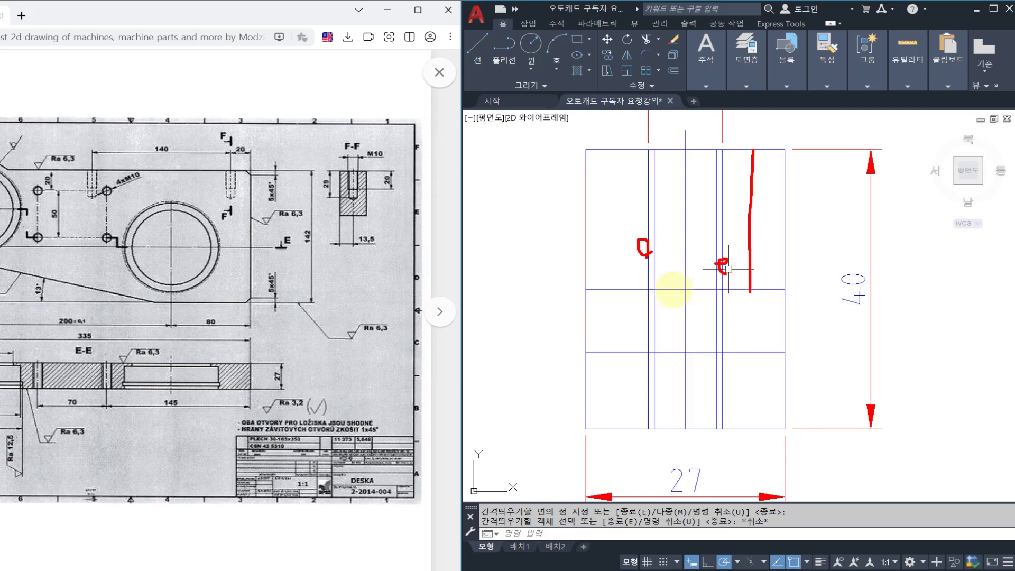
{"action": "mouse_move", "coordinate": [636, 287]}
{"action": "left_mouse_down"}
{"action": "mouse_move", "coordinate": [759, 290]}
{"action": "mouse_move", "coordinate": [617, 289]}
{"action": "mouse_move", "coordinate": [738, 294]}
{"action": "left_mouse_up"}
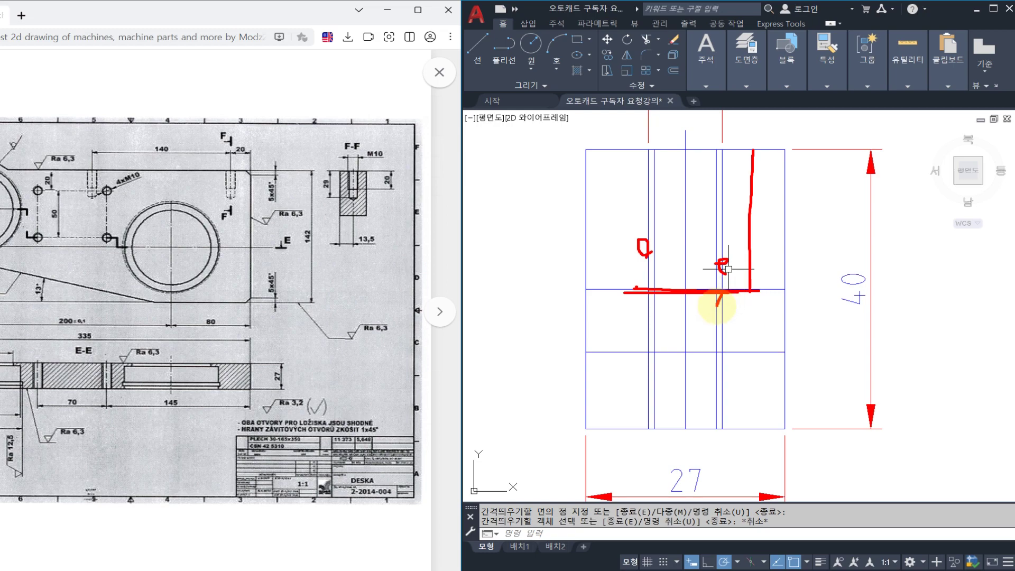
{"action": "left_click_drag", "start_coordinate": [653, 302], "coordinate": [659, 307]}
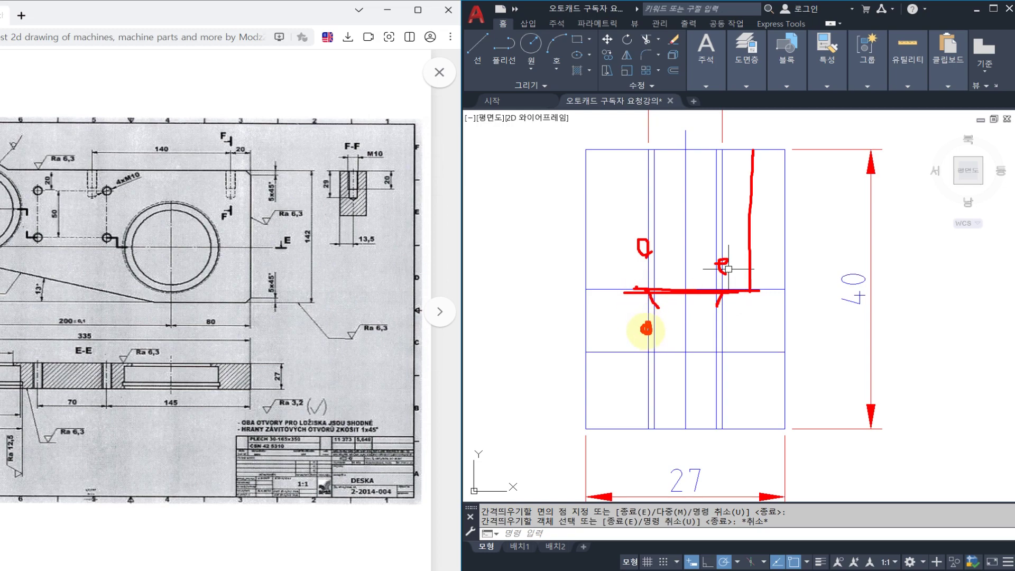
{"action": "left_click", "coordinate": [727, 327]}
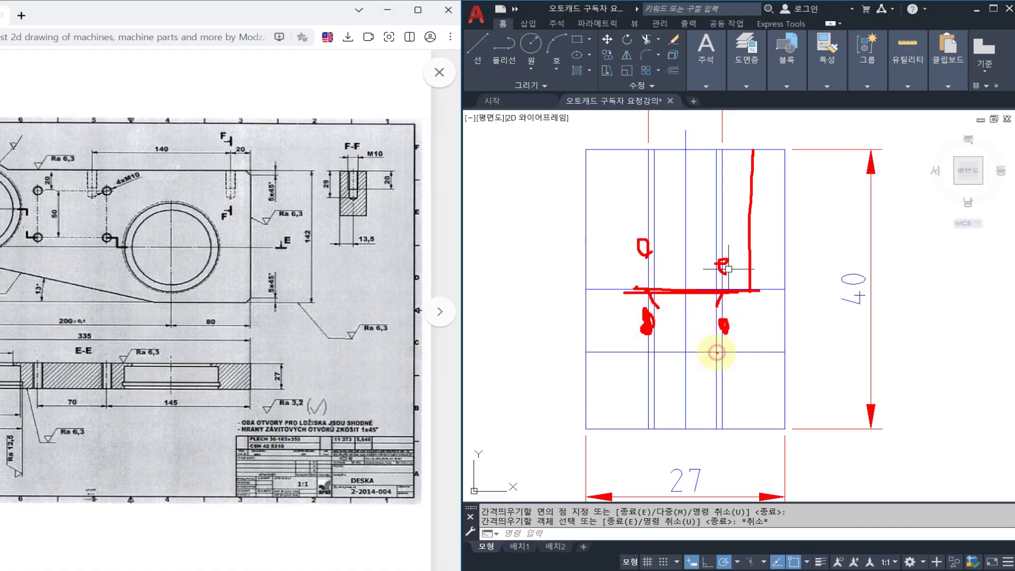
{"action": "mouse_move", "coordinate": [709, 356]}
{"action": "left_mouse_down"}
{"action": "mouse_move", "coordinate": [684, 371]}
{"action": "mouse_move", "coordinate": [656, 355]}
{"action": "left_mouse_up"}
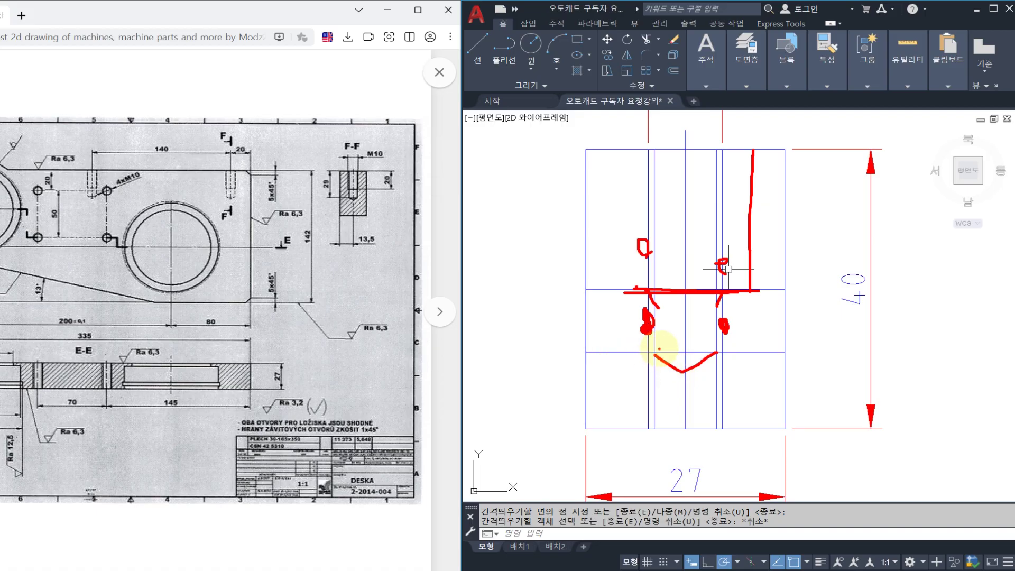
{"action": "key", "text": "Escape"}
Add a vertical linear dimension left of the block from the thread-depth line to the top edge.
{"action": "scroll", "coordinate": [818, 257], "scroll_direction": "down", "scroll_amount": 2}
{"action": "type", "text": "dli"}
{"action": "key", "text": "Return"}
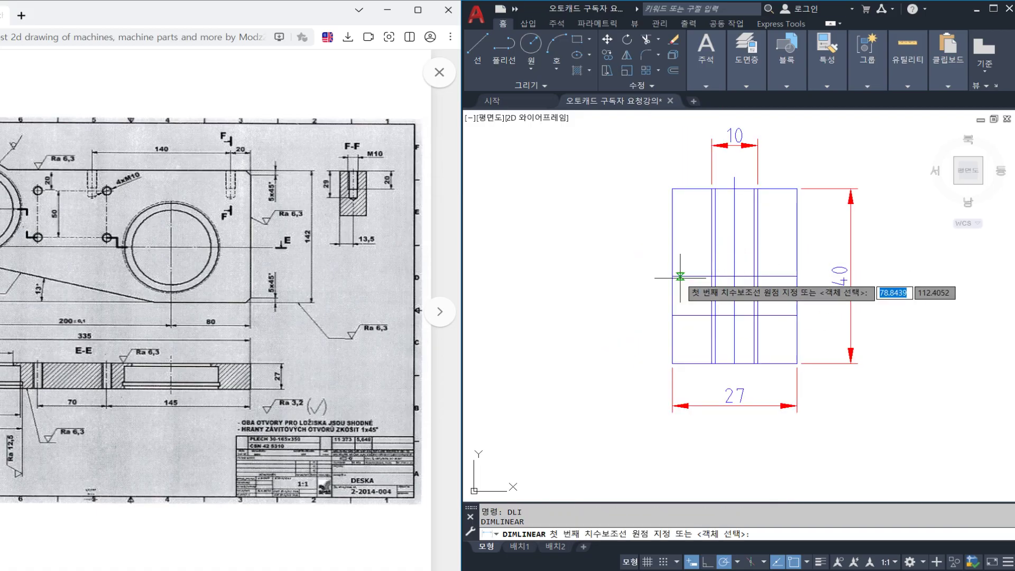
{"action": "left_click", "coordinate": [680, 275]}
{"action": "left_click", "coordinate": [672, 189]}
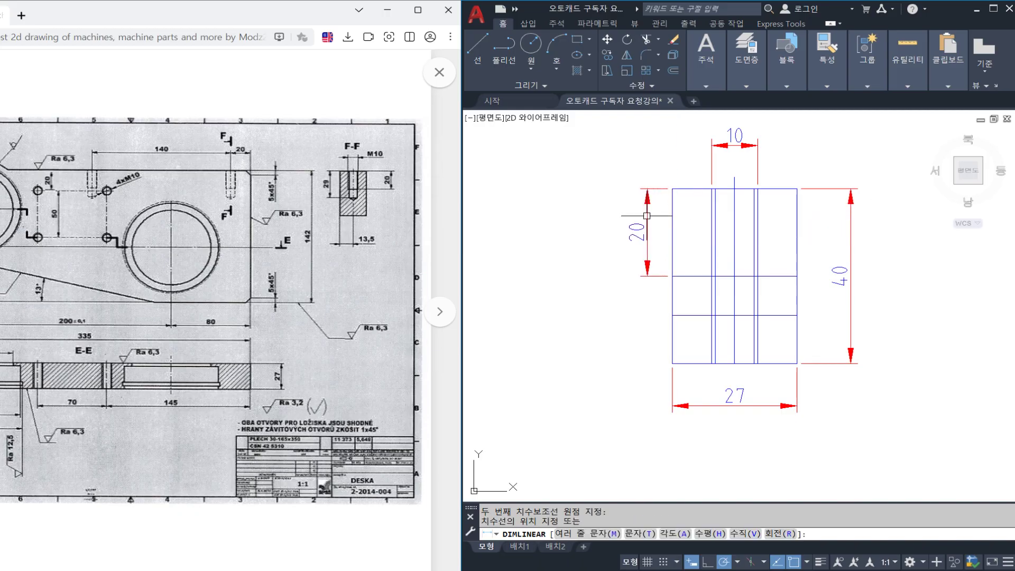
{"action": "left_click", "coordinate": [646, 216]}
Dimension the drilled-hole depth from its line to the top edge, placed outside the thread-depth dimension.
{"action": "key", "text": "Return"}
{"action": "left_click", "coordinate": [672, 315]}
{"action": "left_click", "coordinate": [672, 189]}
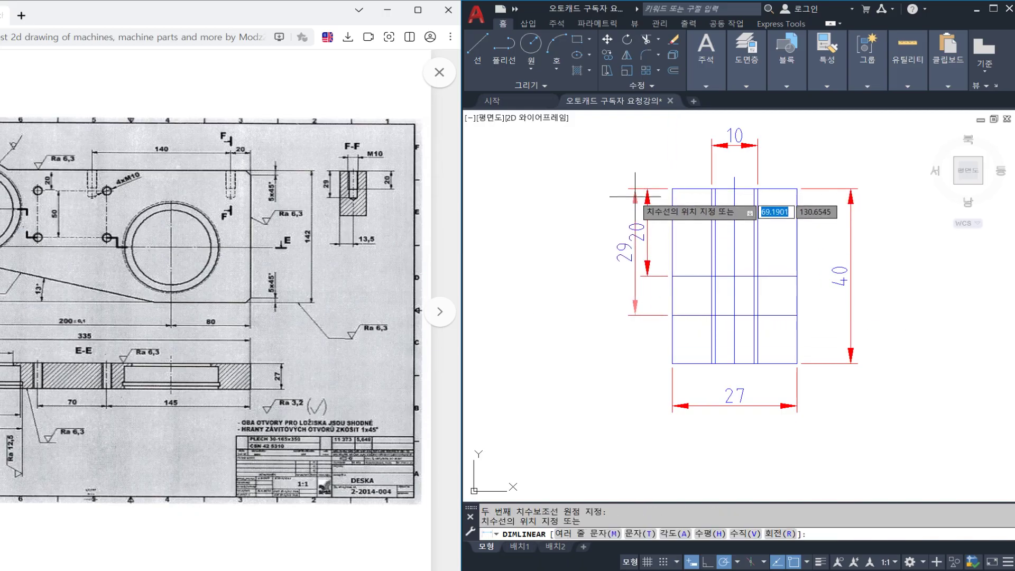
{"action": "left_click", "coordinate": [616, 222]}
{"action": "key", "text": "Escape"}
Trim the two outer M10 thread lines below the thread-depth line.
{"action": "scroll", "coordinate": [742, 209], "scroll_direction": "up", "scroll_amount": 2}
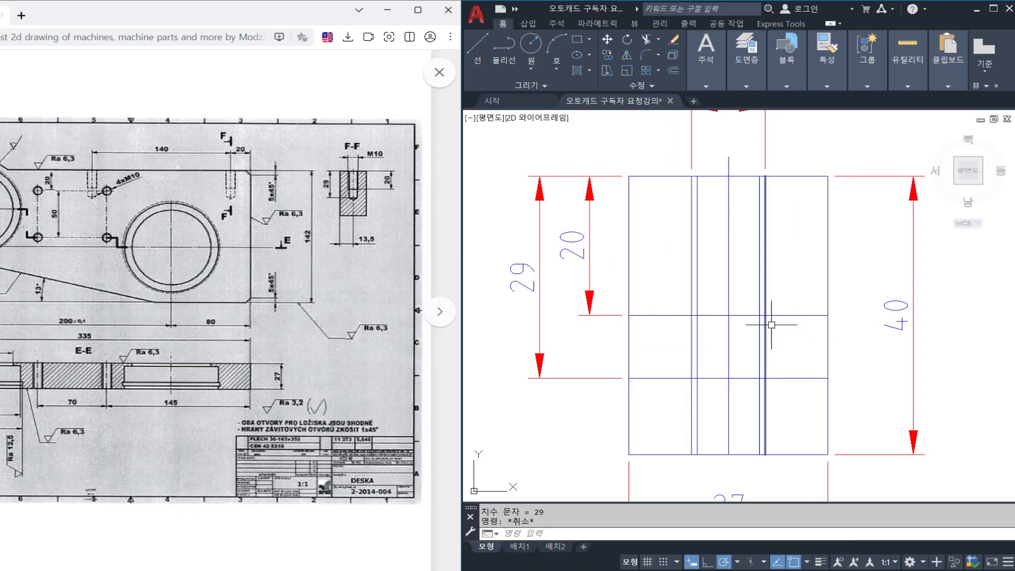
{"action": "type", "text": "tr"}
{"action": "key", "text": "Return"}
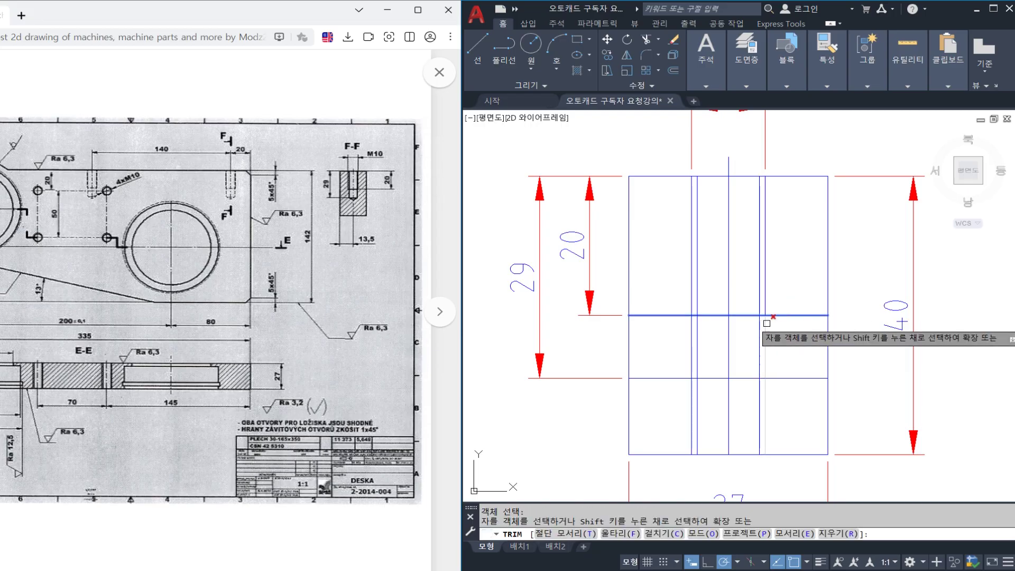
{"action": "left_click", "coordinate": [767, 323]}
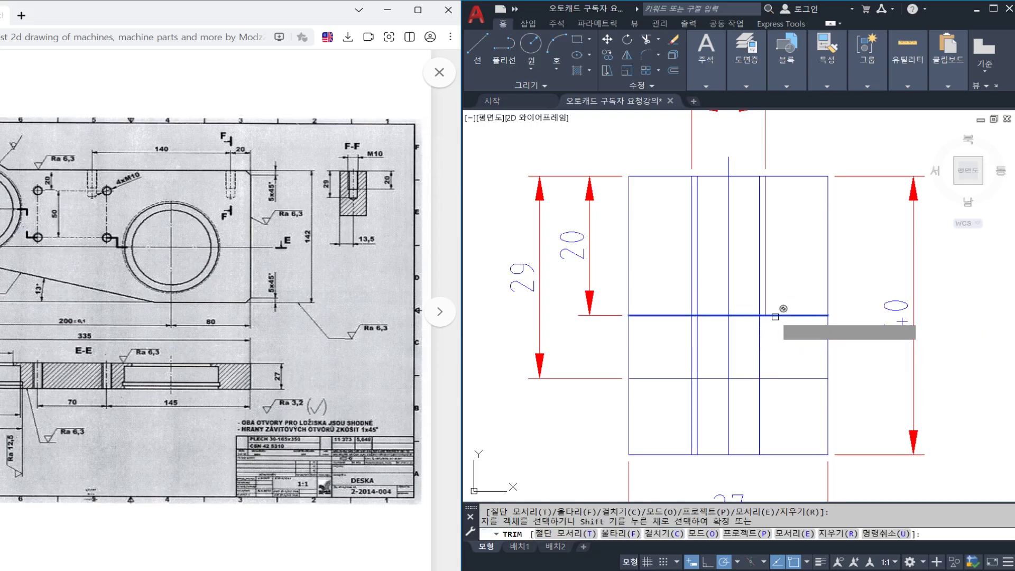
{"action": "left_click", "coordinate": [691, 324]}
{"action": "key", "text": "Escape"}
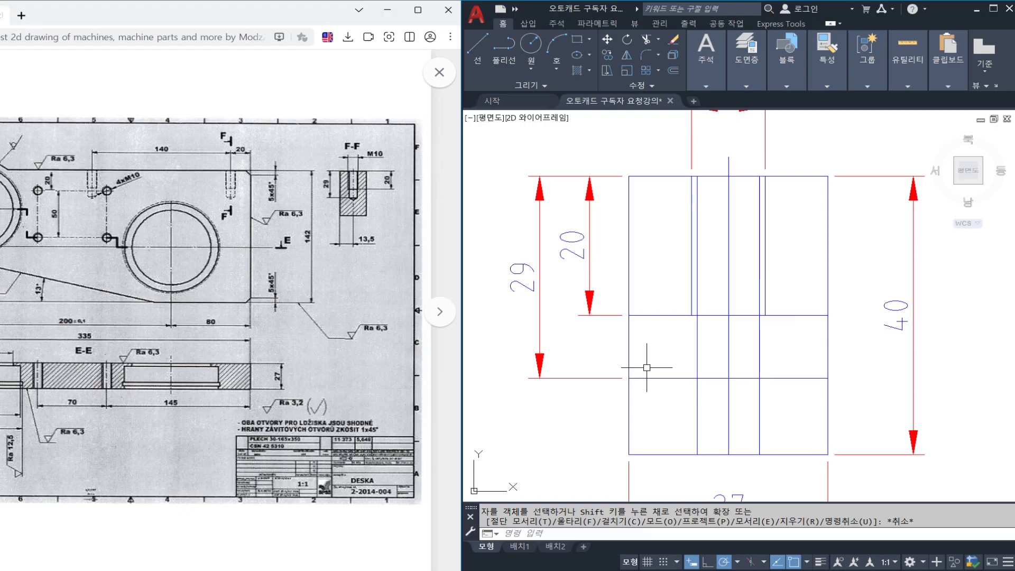
Trim the thread-depth line on both sides, using the two outer thread lines as cutting edges.
{"action": "key", "text": "space"}
{"action": "left_click", "coordinate": [764, 298]}
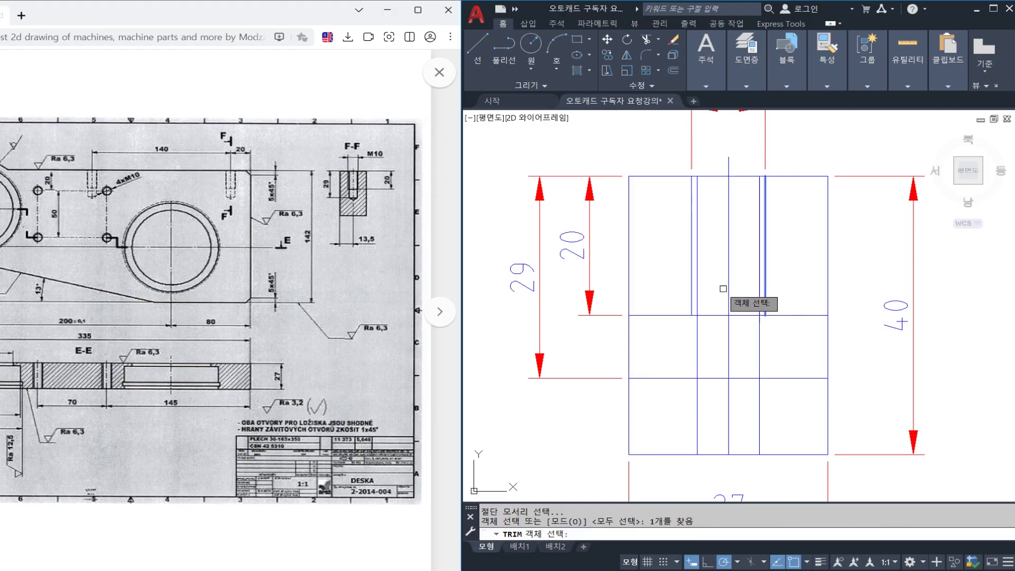
{"action": "key", "text": "space"}
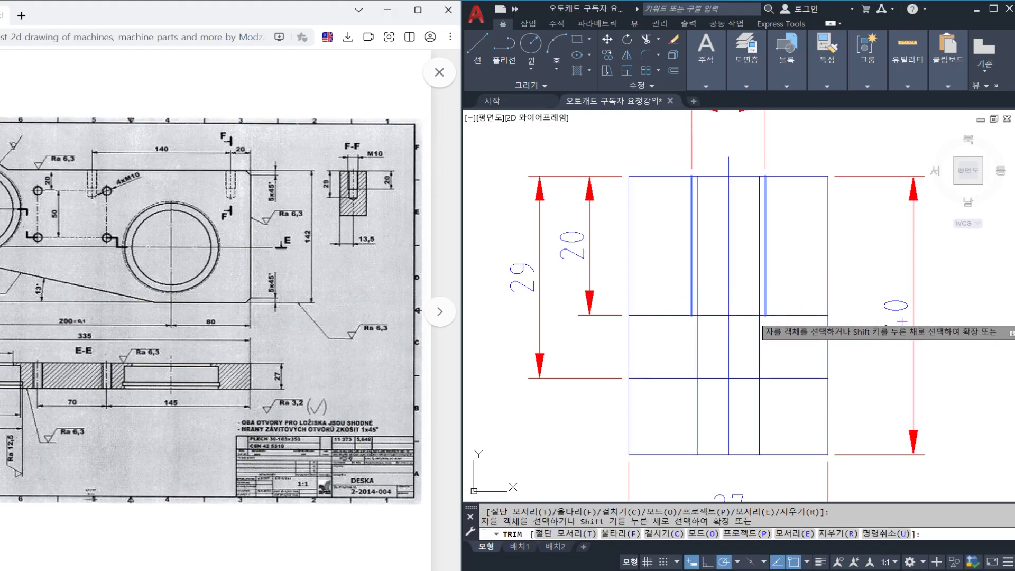
{"action": "key", "text": "Escape"}
{"action": "key", "text": "space"}
{"action": "left_click", "coordinate": [764, 310]}
{"action": "left_click", "coordinate": [692, 304]}
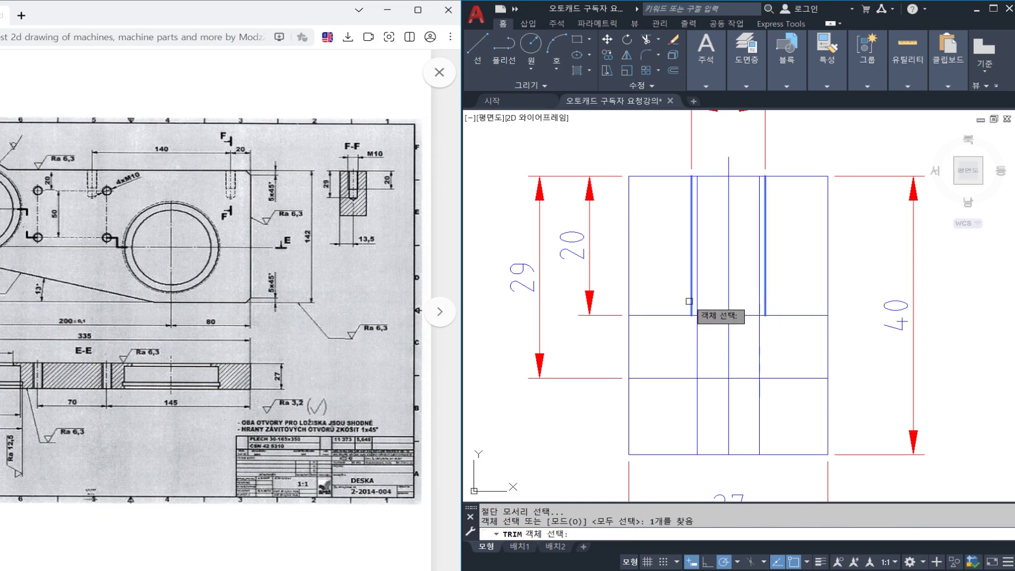
{"action": "key", "text": "space"}
{"action": "left_click", "coordinate": [678, 313]}
{"action": "left_click", "coordinate": [789, 314]}
{"action": "key", "text": "Escape"}
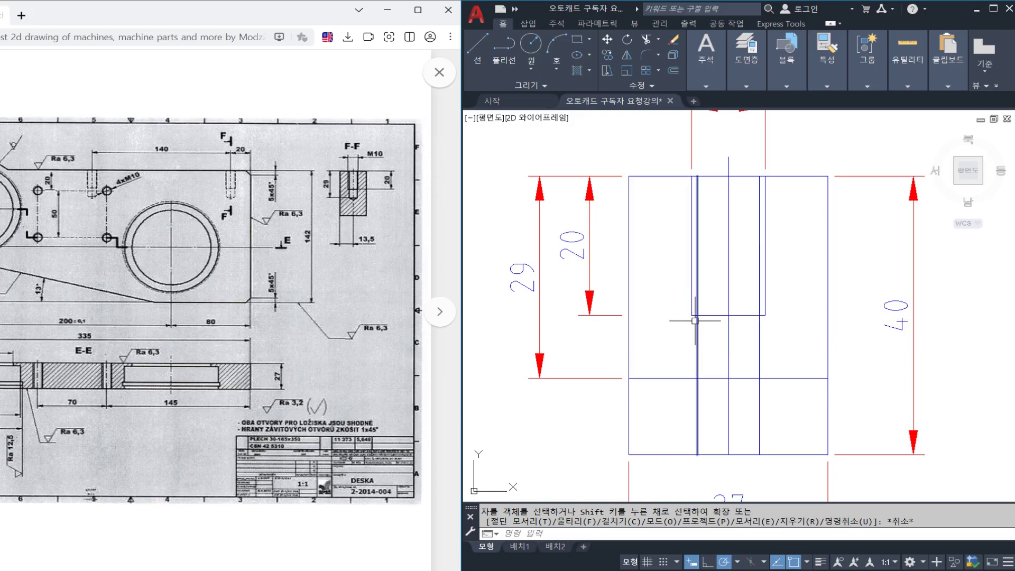
Try a 60-degree construction line through the lower-right corner of the thread end, and erase it.
{"action": "scroll", "coordinate": [698, 324], "scroll_direction": "up", "scroll_amount": 2}
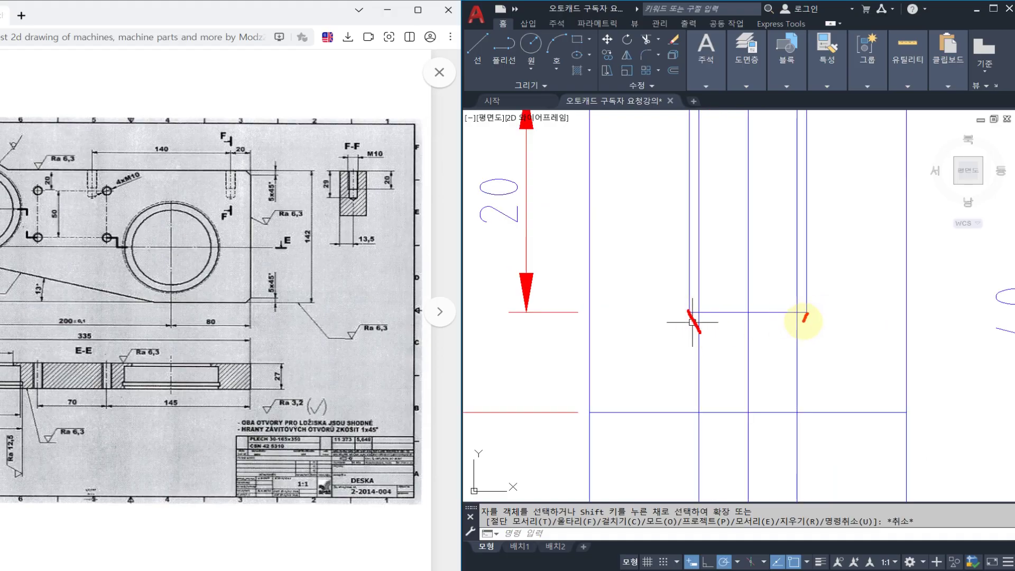
{"action": "key", "text": "Escape"}
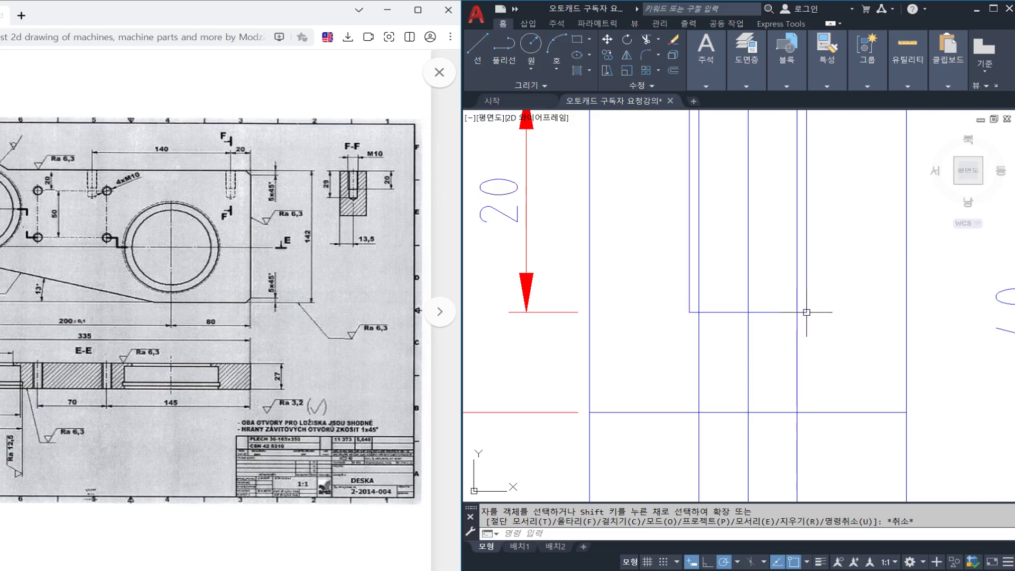
{"action": "mouse_move", "coordinate": [805, 313]}
{"action": "left_mouse_down"}
{"action": "mouse_move", "coordinate": [800, 335]}
{"action": "mouse_move", "coordinate": [842, 332]}
{"action": "mouse_move", "coordinate": [908, 295]}
{"action": "left_mouse_up"}
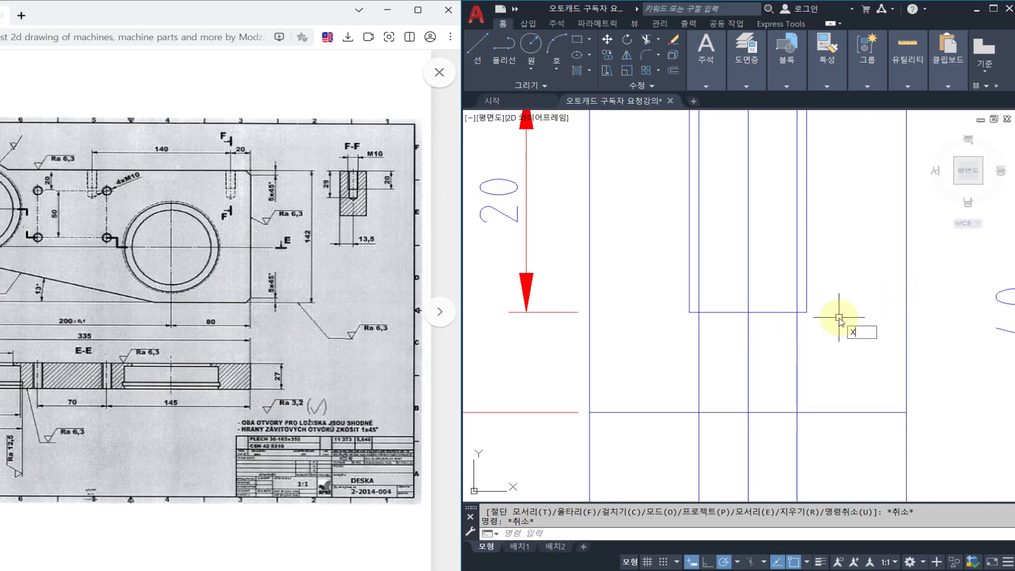
{"action": "type", "text": "XL"}
{"action": "key", "text": "Return"}
{"action": "type", "text": "A"}
{"action": "key", "text": "Return"}
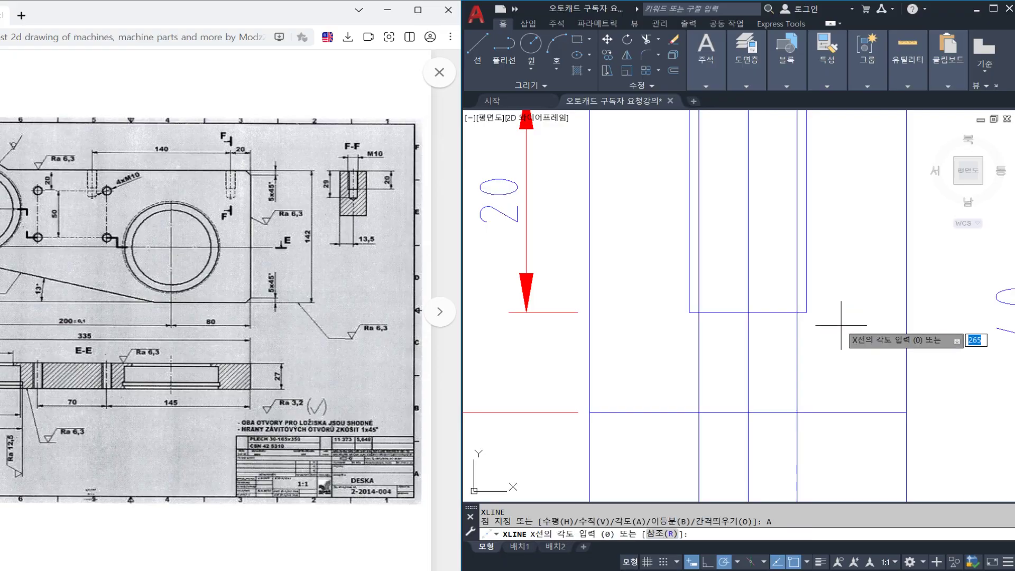
{"action": "type", "text": "60"}
{"action": "key", "text": "Return"}
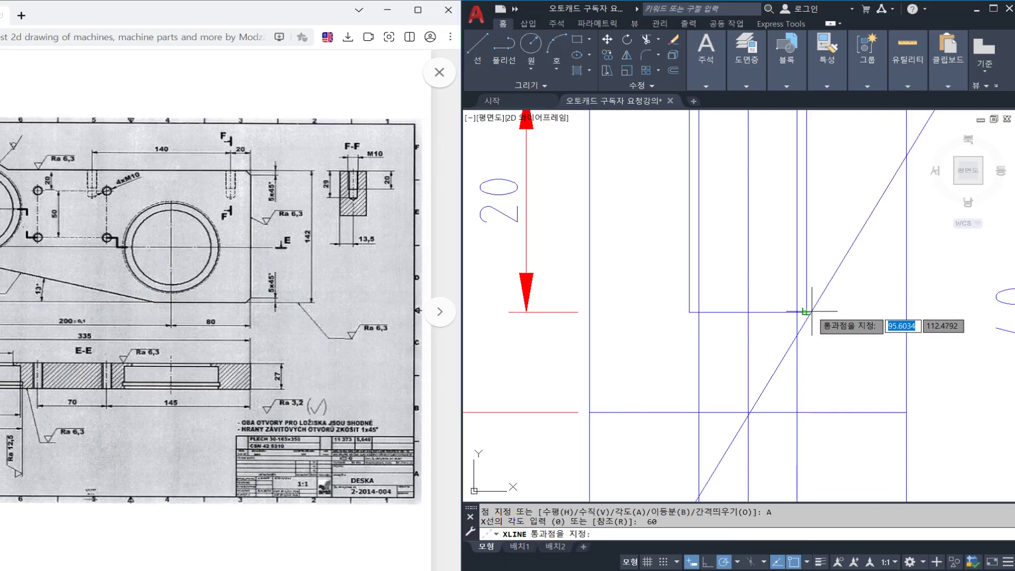
{"action": "left_click", "coordinate": [806, 312]}
{"action": "key", "text": "Escape"}
{"action": "scroll", "coordinate": [814, 328], "scroll_direction": "up", "scroll_amount": 2}
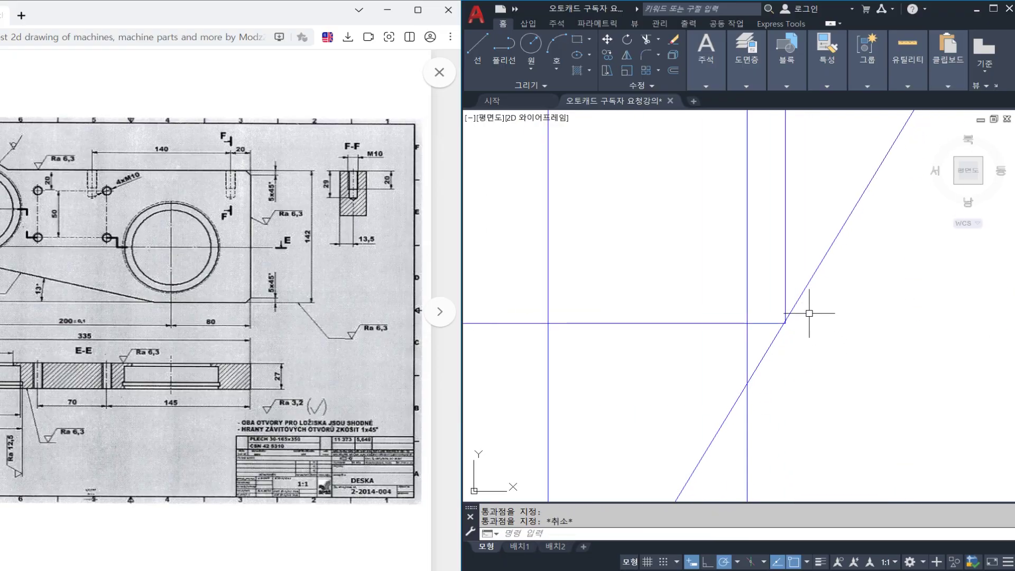
{"action": "left_click", "coordinate": [805, 288]}
{"action": "type", "text": "E"}
{"action": "key", "text": "Return"}
Draw a construction line at 60 degrees through the lower-right corner of the thread end.
{"action": "type", "text": "XL"}
{"action": "key", "text": "Return"}
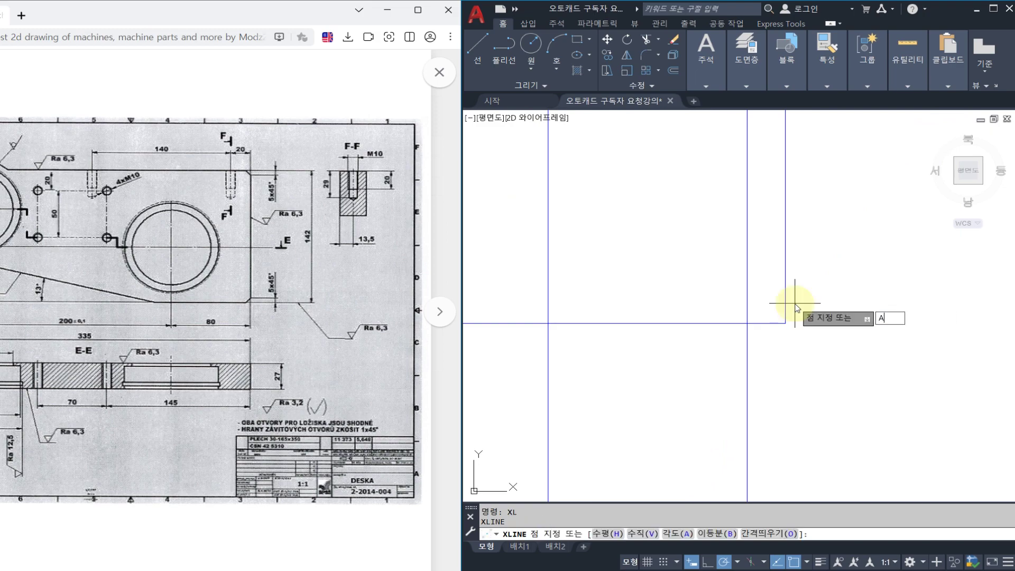
{"action": "type", "text": "A"}
{"action": "key", "text": "Return"}
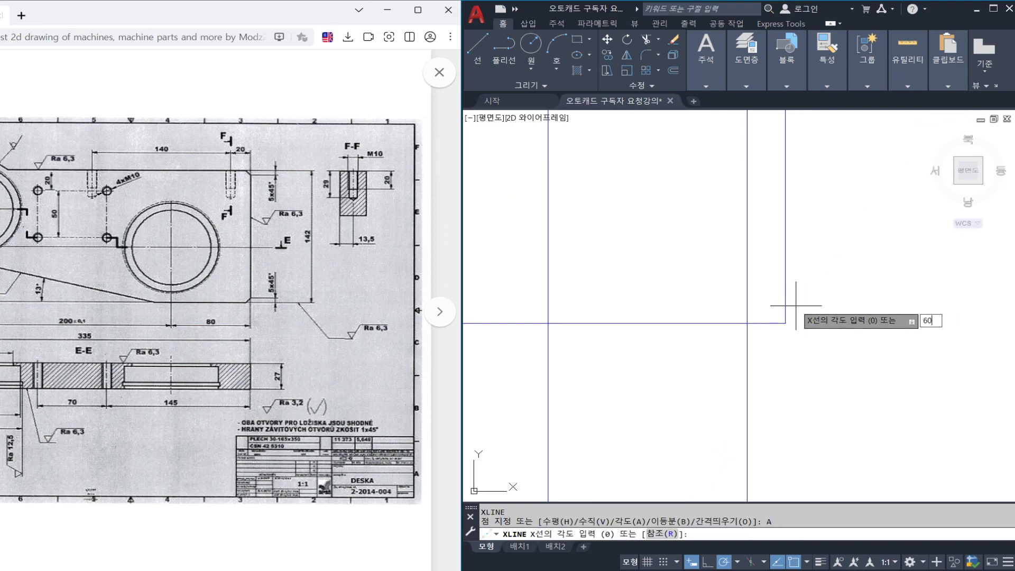
{"action": "key", "text": "Return"}
{"action": "left_click", "coordinate": [785, 323]}
{"action": "key", "text": "Escape"}
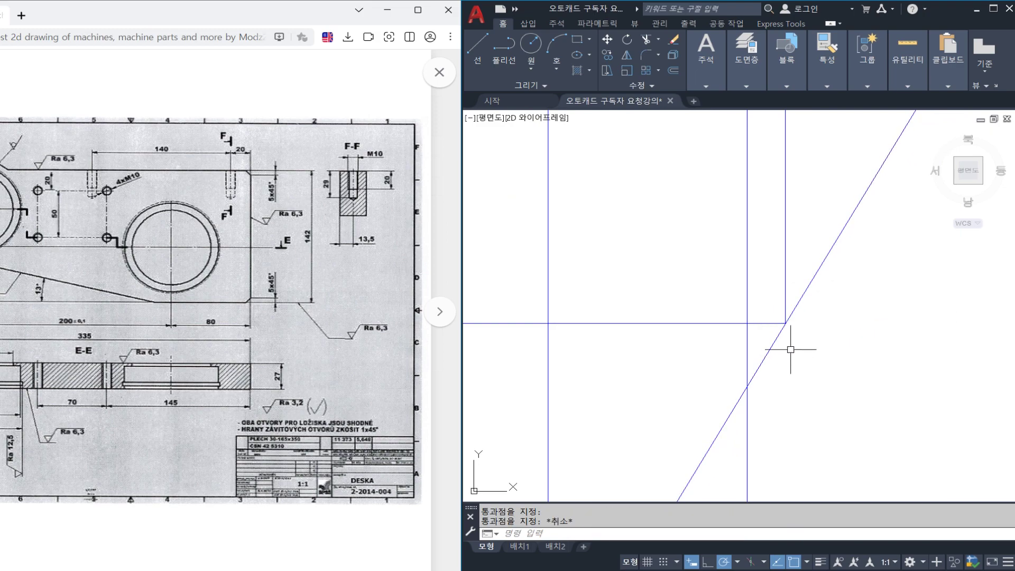
Trim the 60-degree line to the short piece between the thread-depth line and the right drilled-hole wall.
{"action": "type", "text": "TRIM 객체 선택:"}
{"action": "key", "text": "Return"}
{"action": "left_click", "coordinate": [793, 312]}
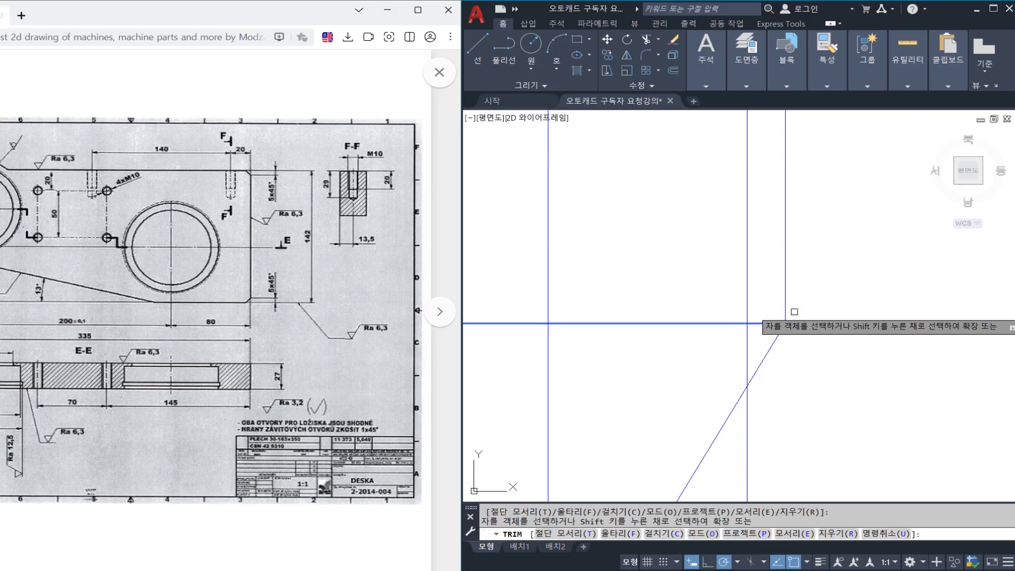
{"action": "left_click", "coordinate": [735, 406]}
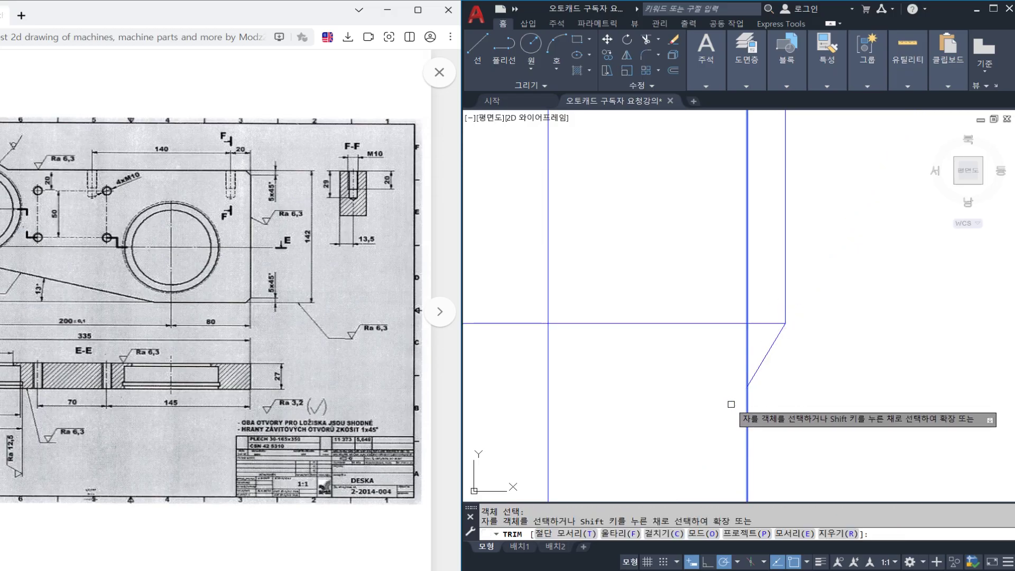
{"action": "key", "text": "Escape"}
Add an angular dimension between the slanted thread-end line and the drilled-hole wall, and erase it.
{"action": "scroll", "coordinate": [749, 325], "scroll_direction": "down", "scroll_amount": 2}
{"action": "type", "text": "DIMAN"}
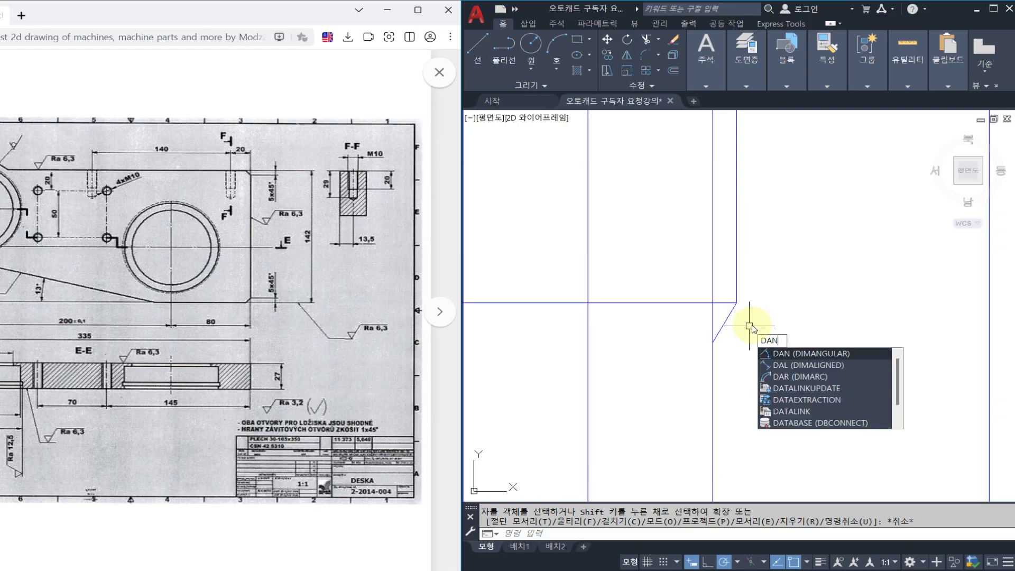
{"action": "key", "text": "Return"}
{"action": "left_click", "coordinate": [729, 315]}
{"action": "left_click", "coordinate": [716, 315]}
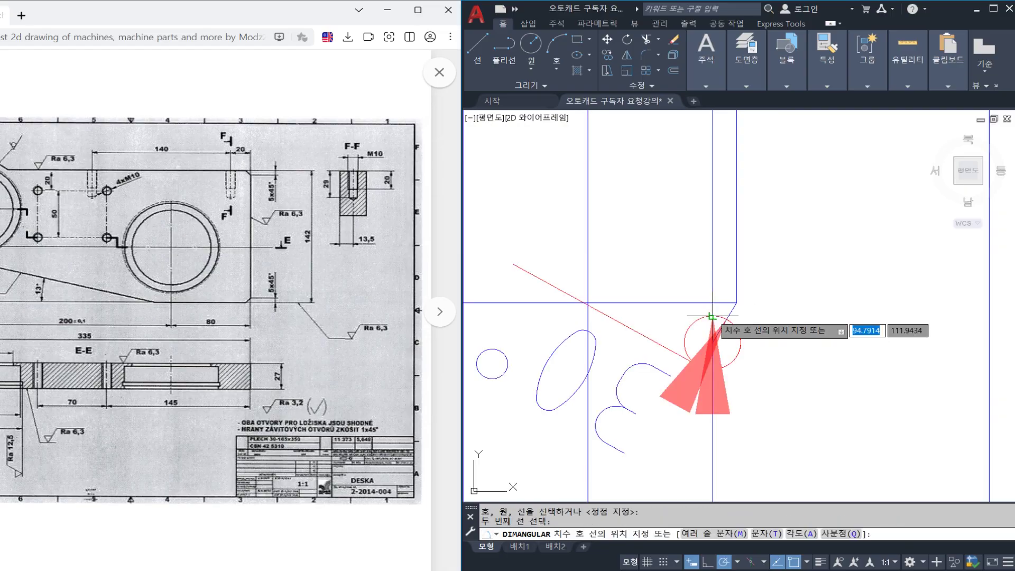
{"action": "scroll", "coordinate": [723, 422], "scroll_direction": "up", "scroll_amount": 5}
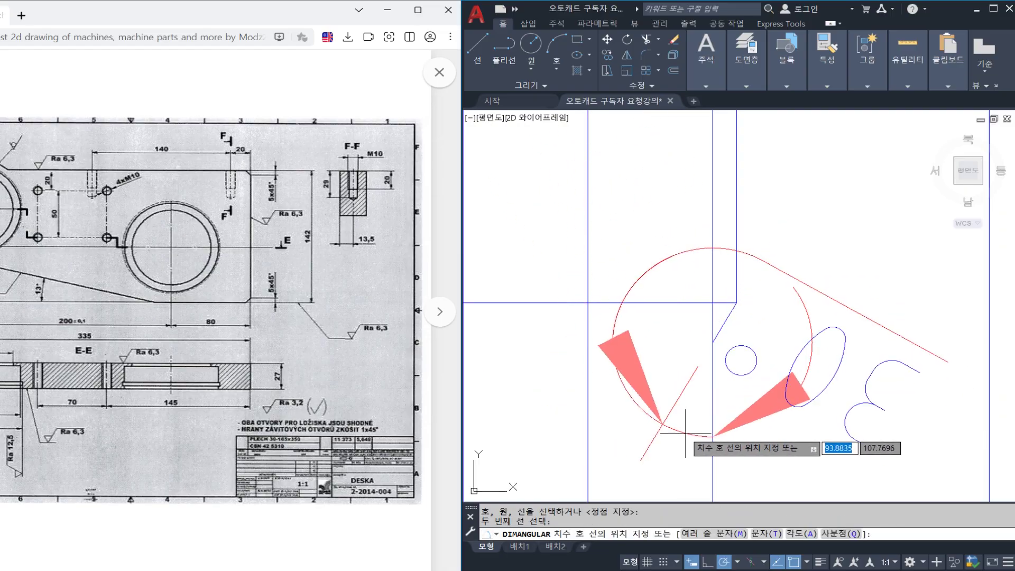
{"action": "scroll", "coordinate": [717, 425], "scroll_direction": "down", "scroll_amount": 5}
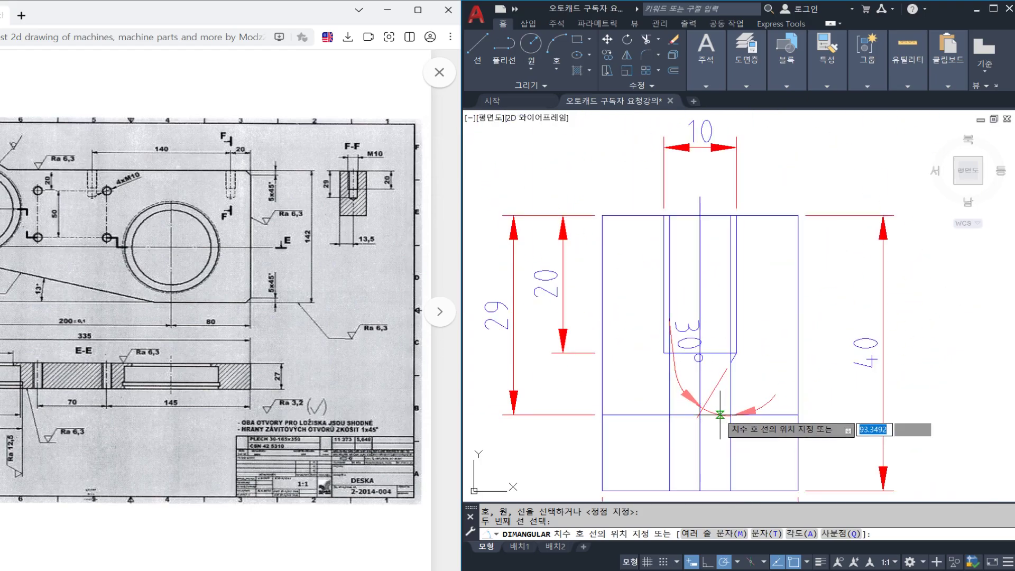
{"action": "left_click", "coordinate": [693, 416]}
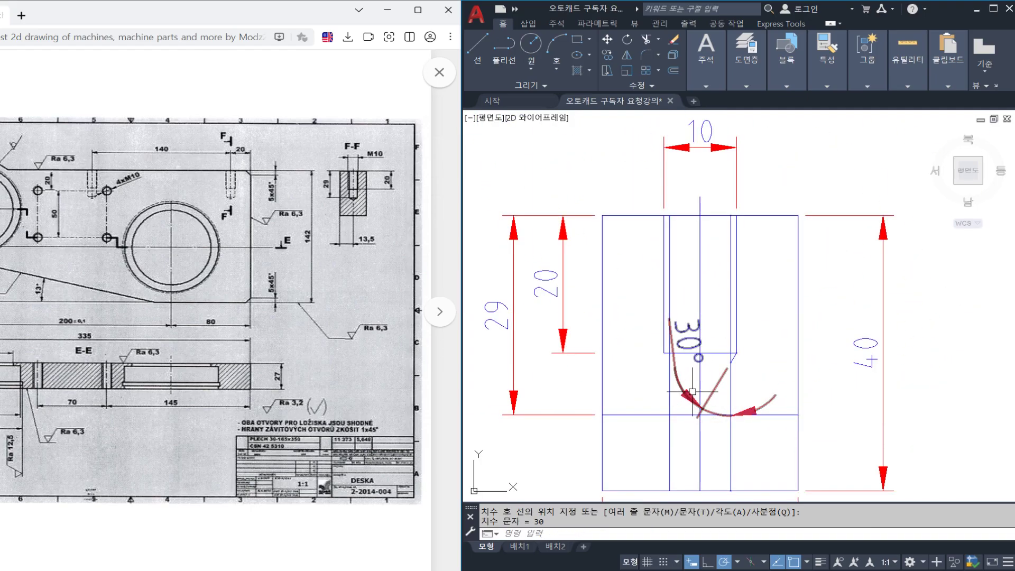
{"action": "left_click", "coordinate": [692, 391]}
{"action": "key", "text": "e"}
{"action": "key", "text": "Return"}
Mirror the short slanted thread-end line about the hole's vertical centreline, keeping the original.
{"action": "scroll", "coordinate": [723, 348], "scroll_direction": "up", "scroll_amount": 4}
{"action": "left_click", "coordinate": [702, 317]}
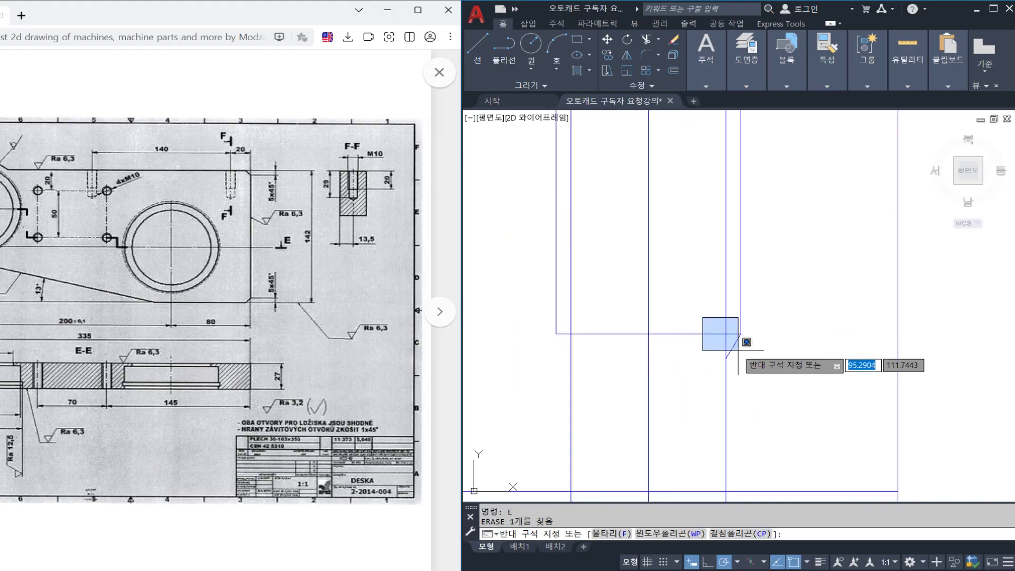
{"action": "left_click", "coordinate": [743, 361]}
{"action": "type", "text": "MI"}
{"action": "key", "text": "Return"}
{"action": "left_click", "coordinate": [648, 333]}
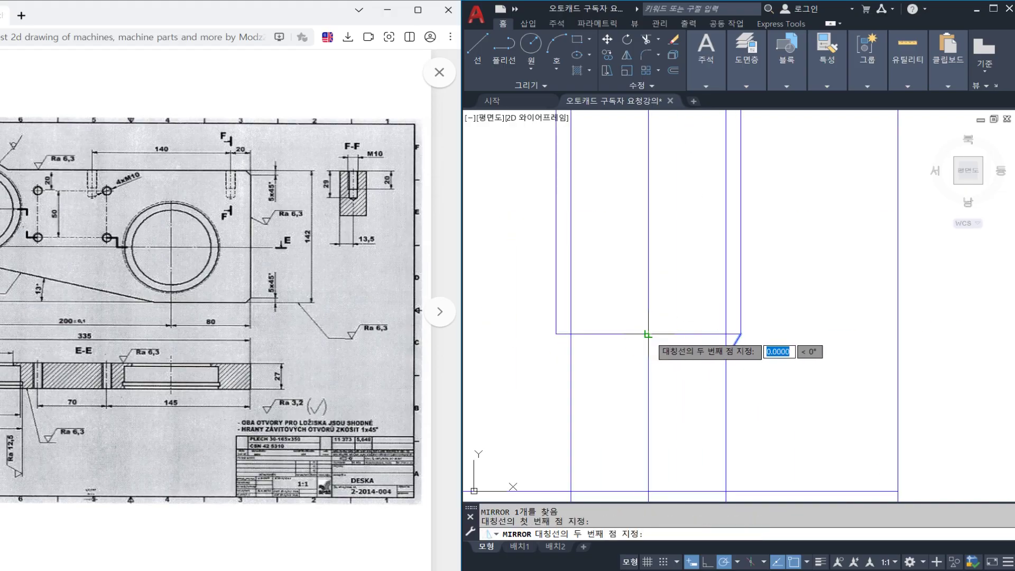
{"action": "left_click", "coordinate": [642, 348]}
{"action": "scroll", "coordinate": [687, 332], "scroll_direction": "down", "scroll_amount": 2}
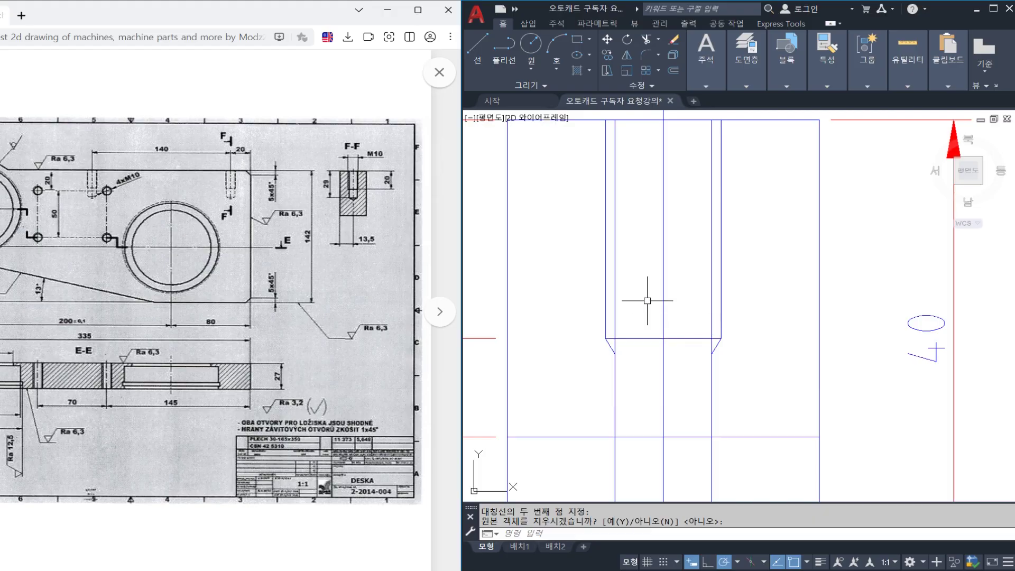
{"action": "key", "text": "Return"}
{"action": "left_click", "coordinate": [605, 290]}
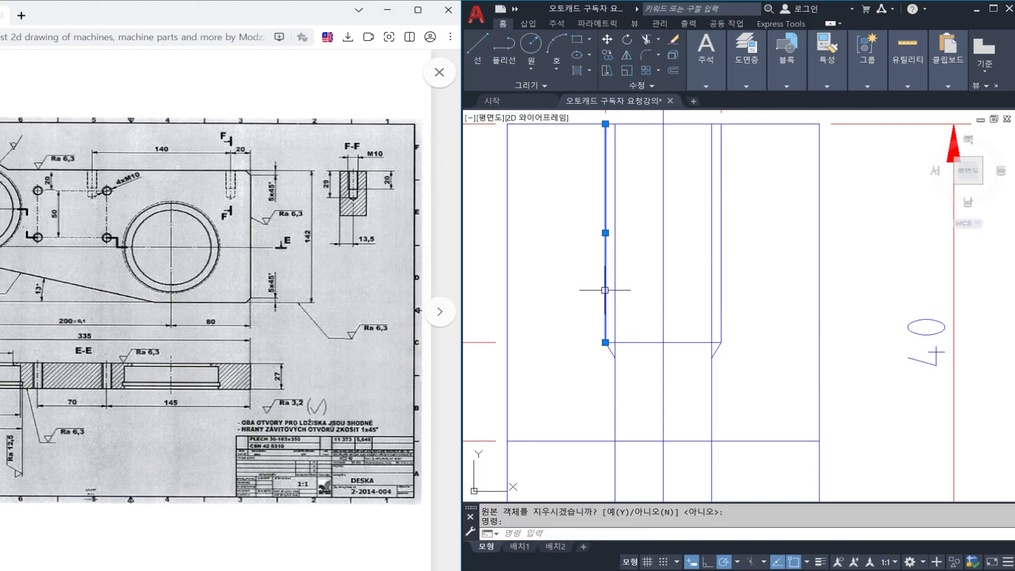
{"action": "left_click", "coordinate": [610, 350]}
{"action": "middle_click_drag", "start_coordinate": [719, 193], "coordinate": [692, 278]}
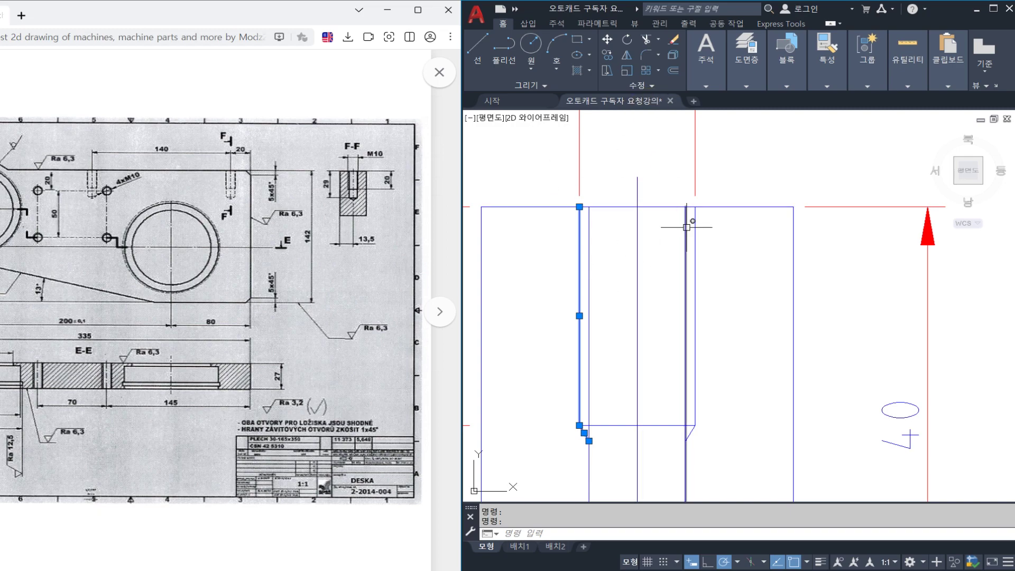
{"action": "mouse_move", "coordinate": [686, 227]}
{"action": "middle_click_drag", "start_coordinate": [694, 294], "coordinate": [700, 223]}
{"action": "key", "text": "Escape"}
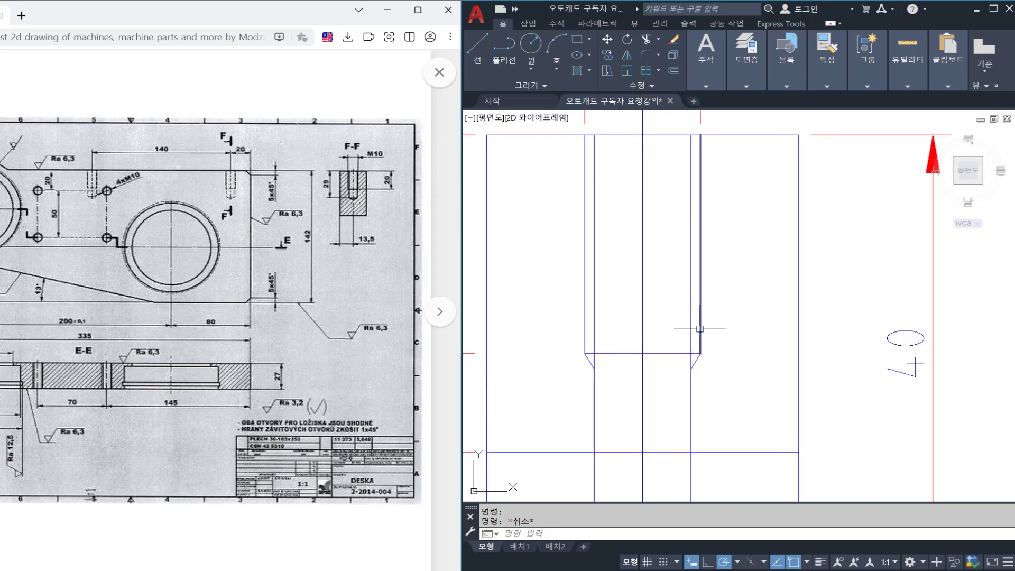
Move both outer thread lines and both slanted thread-end lines to the 가는실선 layer.
{"action": "left_click", "coordinate": [700, 341]}
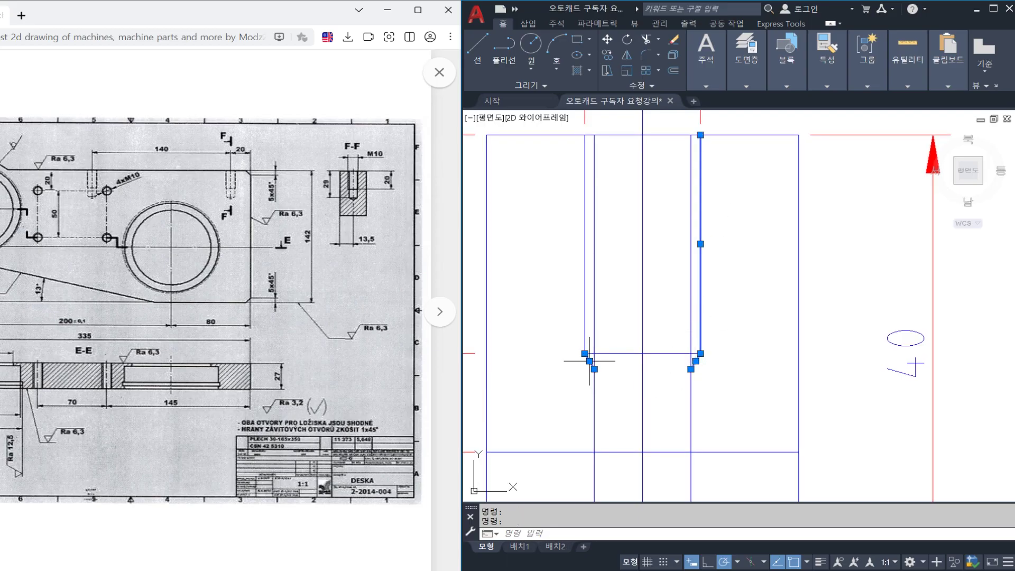
{"action": "left_click", "coordinate": [746, 53]}
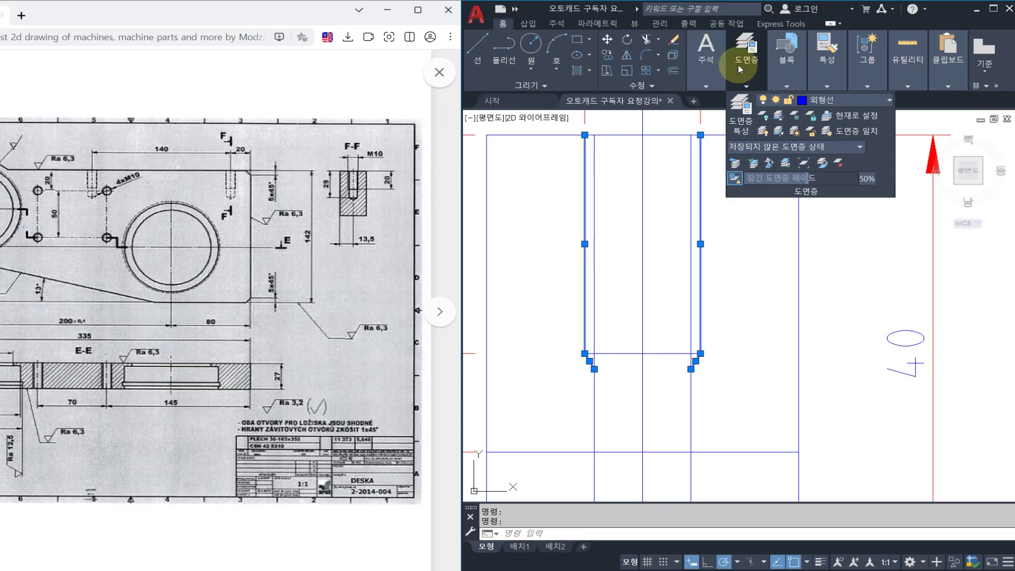
{"action": "left_click", "coordinate": [817, 101]}
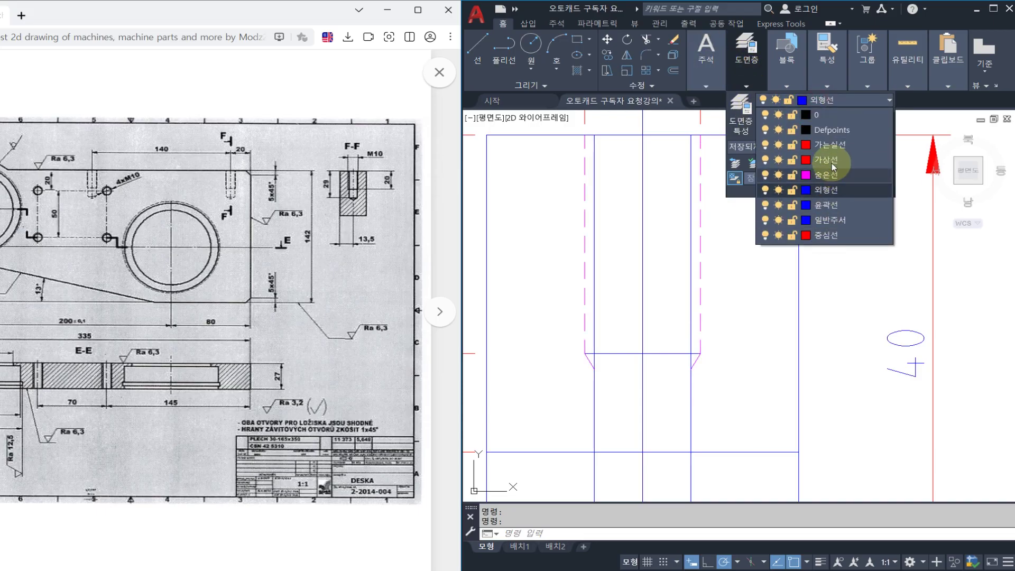
{"action": "left_click", "coordinate": [828, 141]}
{"action": "scroll", "coordinate": [748, 297], "scroll_direction": "down", "scroll_amount": 4}
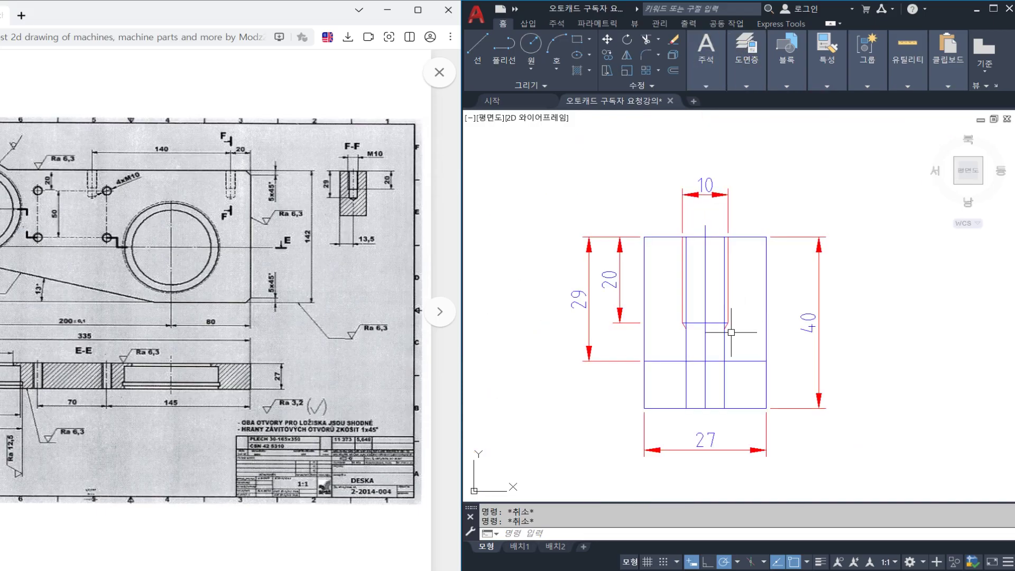
{"action": "scroll", "coordinate": [719, 351], "scroll_direction": "up", "scroll_amount": 4}
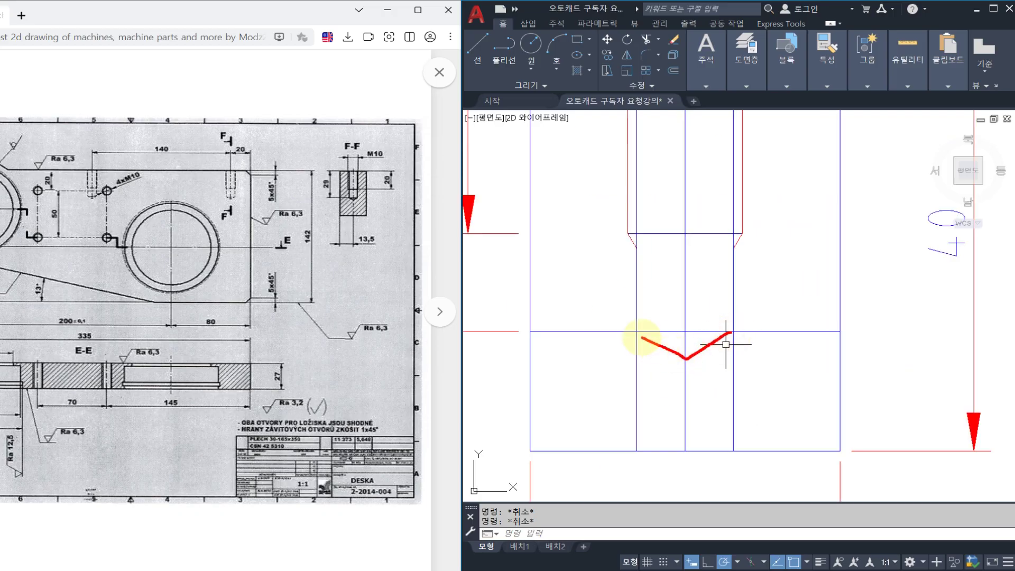
{"action": "scroll", "coordinate": [650, 309], "scroll_direction": "down", "scroll_amount": 3}
{"action": "left_click", "coordinate": [568, 296]}
{"action": "left_click", "coordinate": [519, 267]}
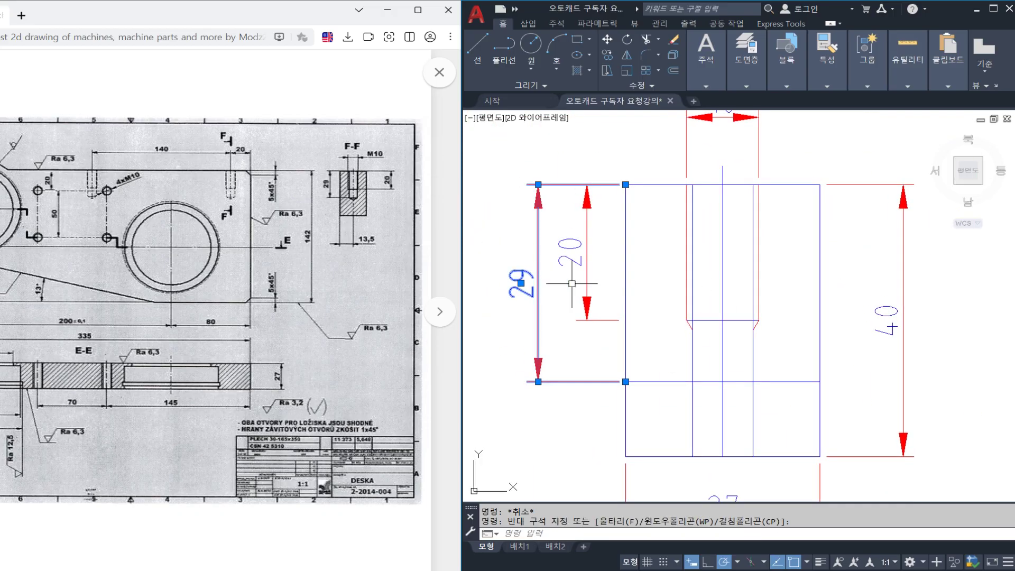
{"action": "key", "text": "Escape"}
{"action": "mouse_move", "coordinate": [689, 338]}
{"action": "left_mouse_down"}
{"action": "mouse_move", "coordinate": [668, 351]}
{"action": "mouse_move", "coordinate": [706, 360]}
{"action": "left_mouse_up"}
{"action": "mouse_move", "coordinate": [749, 368]}
{"action": "left_mouse_down"}
{"action": "mouse_move", "coordinate": [737, 358]}
{"action": "mouse_move", "coordinate": [792, 351]}
{"action": "mouse_move", "coordinate": [765, 371]}
{"action": "left_mouse_up"}
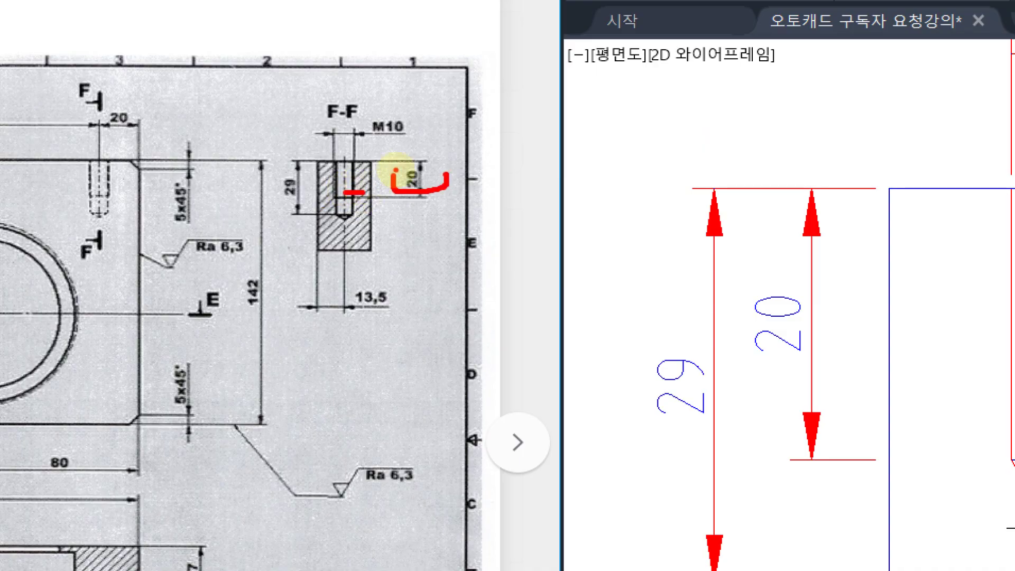
{"action": "left_click_drag", "start_coordinate": [395, 170], "coordinate": [432, 210]}
{"action": "key", "text": "Escape"}
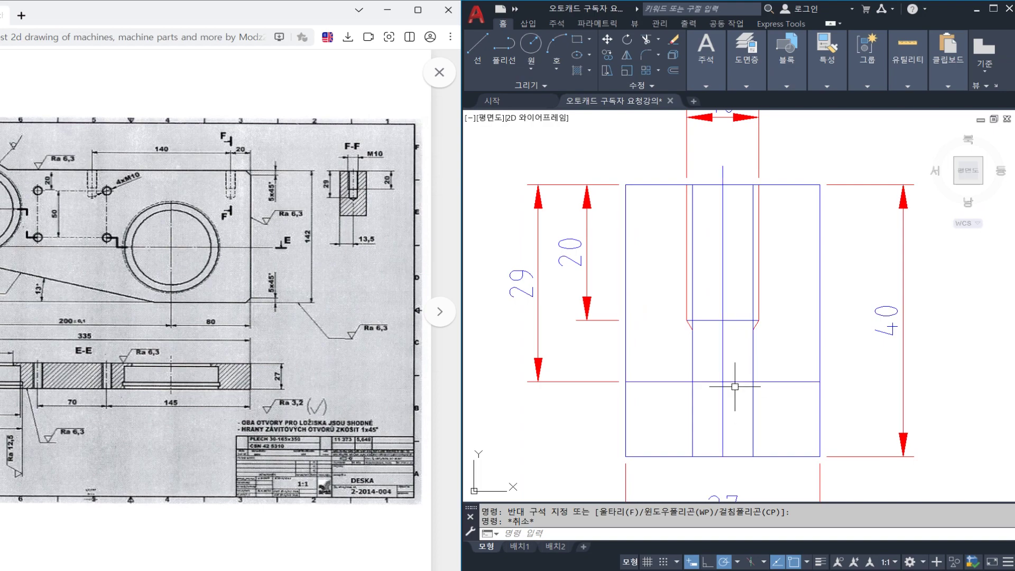
Draw a construction line at 30 degrees through the intersection of the right drilled-hole wall and the hole-depth line.
{"action": "type", "text": "L"}
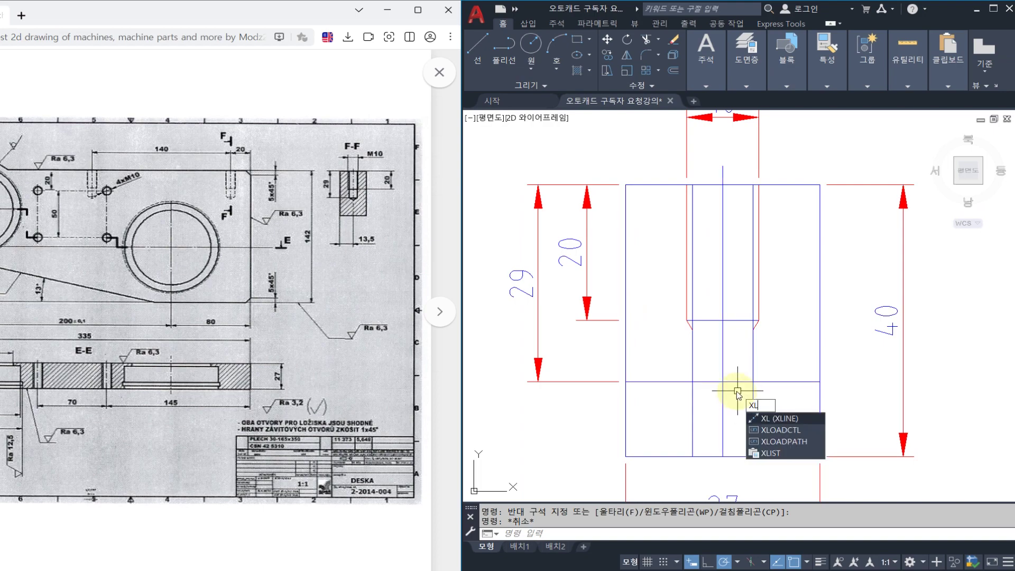
{"action": "key", "text": "Return"}
{"action": "type", "text": "A"}
{"action": "key", "text": "Return"}
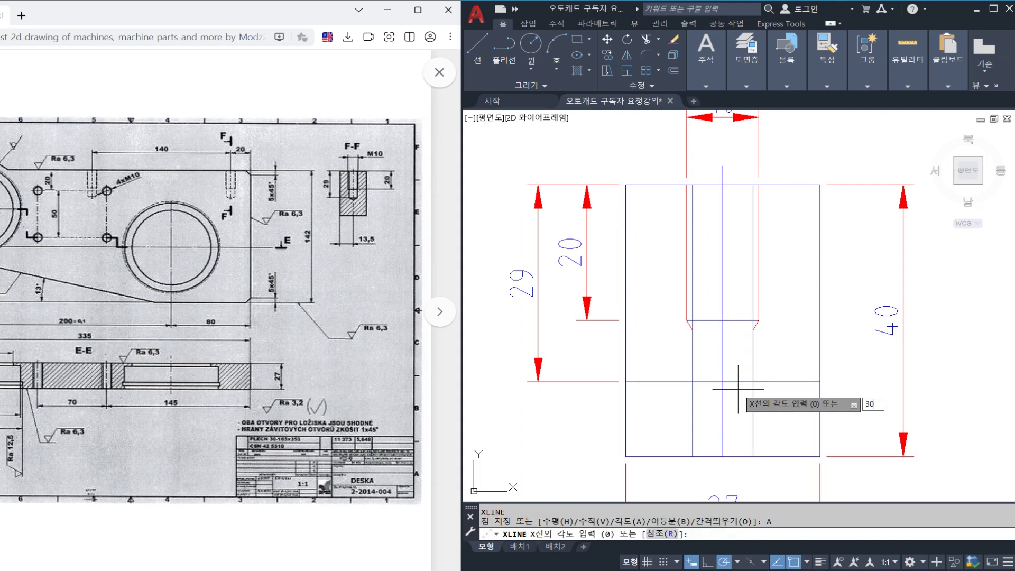
{"action": "type", "text": "30"}
{"action": "key", "text": "Return"}
{"action": "left_click", "coordinate": [753, 380]}
{"action": "key", "text": "Escape"}
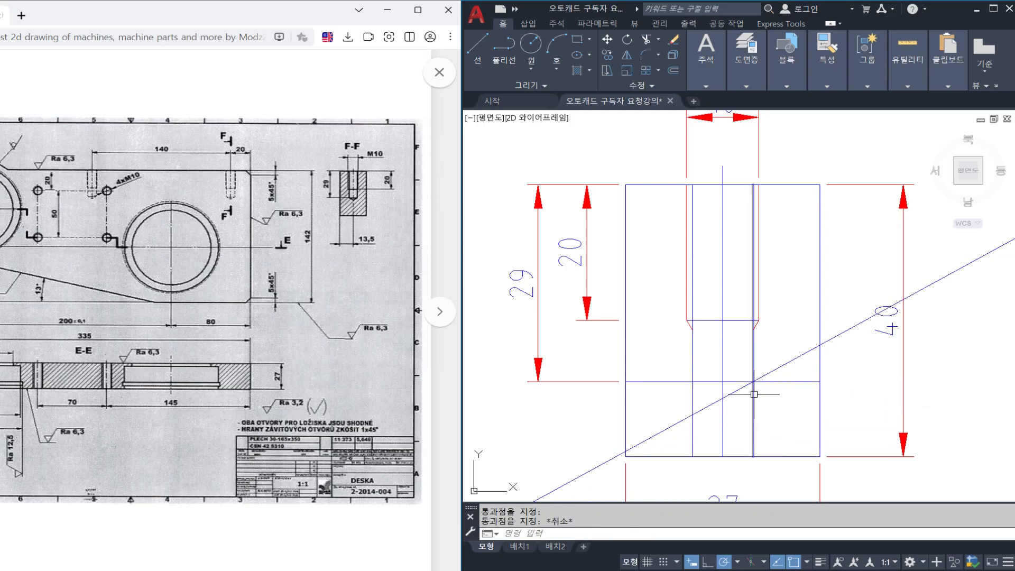
Trim the 30-degree line and the hole-depth line back to the right drilled-hole wall, removing their parts outside it.
{"action": "type", "text": "tr"}
{"action": "key", "text": "Return"}
{"action": "left_click", "coordinate": [762, 389]}
{"action": "left_click", "coordinate": [746, 370]}
{"action": "key", "text": "Return"}
{"action": "left_click", "coordinate": [767, 381]}
{"action": "left_click", "coordinate": [770, 374]}
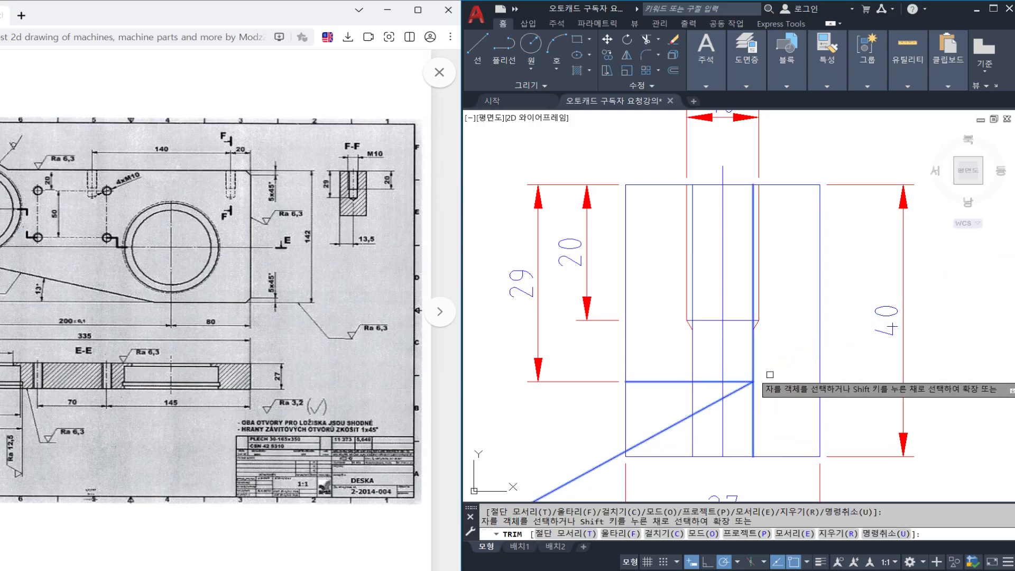
{"action": "key", "text": "Return"}
Trim the 30-degree line at the hole's vertical centreline, keeping only the piece up to the right drilled-hole wall.
{"action": "key", "text": "Return"}
{"action": "left_click", "coordinate": [735, 407]}
{"action": "left_click", "coordinate": [717, 381]}
{"action": "key", "text": "Return"}
{"action": "left_click", "coordinate": [708, 405]}
{"action": "key", "text": "Escape"}
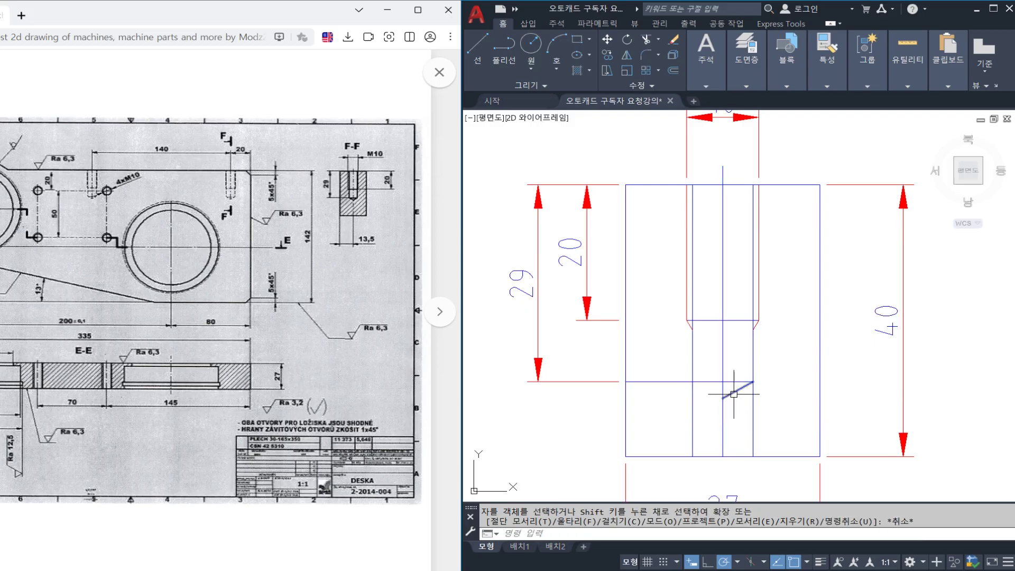
{"action": "type", "text": "mi"}
{"action": "key", "text": "Return"}
{"action": "left_click", "coordinate": [731, 394]}
{"action": "key", "text": "Return"}
{"action": "left_click", "coordinate": [723, 398]}
{"action": "left_click", "coordinate": [724, 381]}
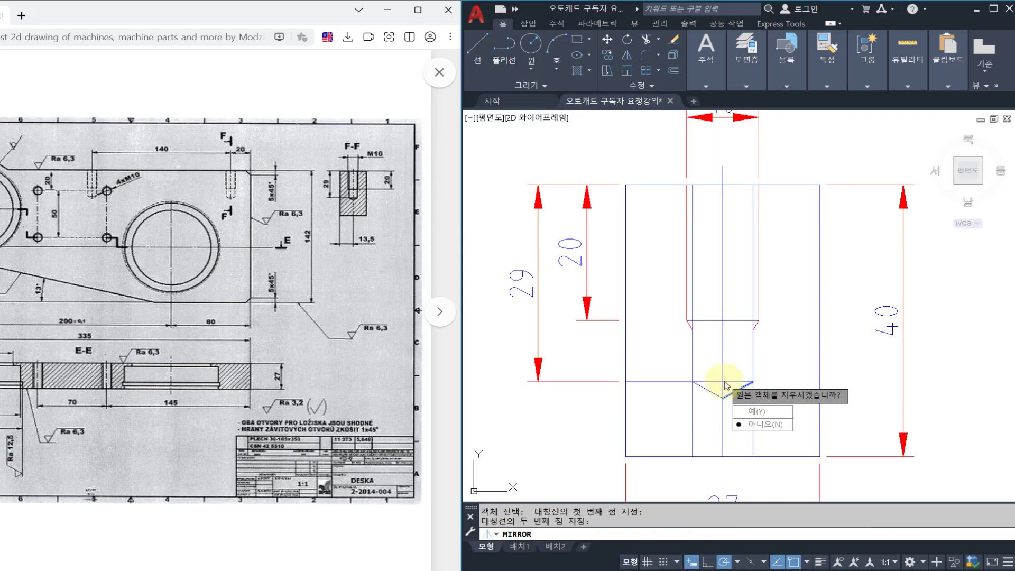
{"action": "key", "text": "Escape"}
{"action": "key", "text": "Escape"}
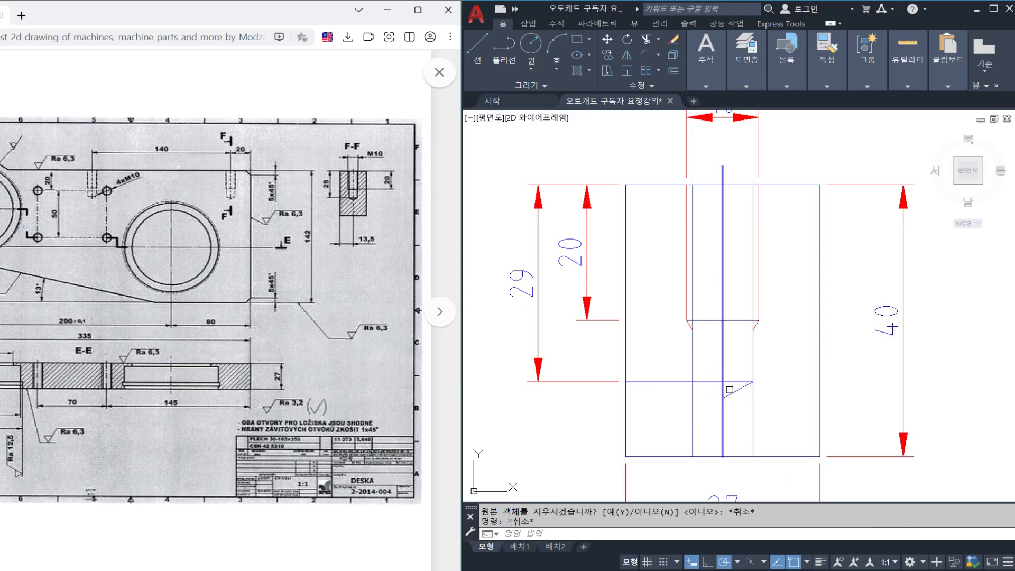
{"action": "type", "text": "dan"}
{"action": "key", "text": "Return"}
{"action": "key", "text": "Escape"}
Mirror the slanted drill-tip line about the hole's vertical centreline, keeping the original.
{"action": "type", "text": "mi"}
{"action": "key", "text": "Return"}
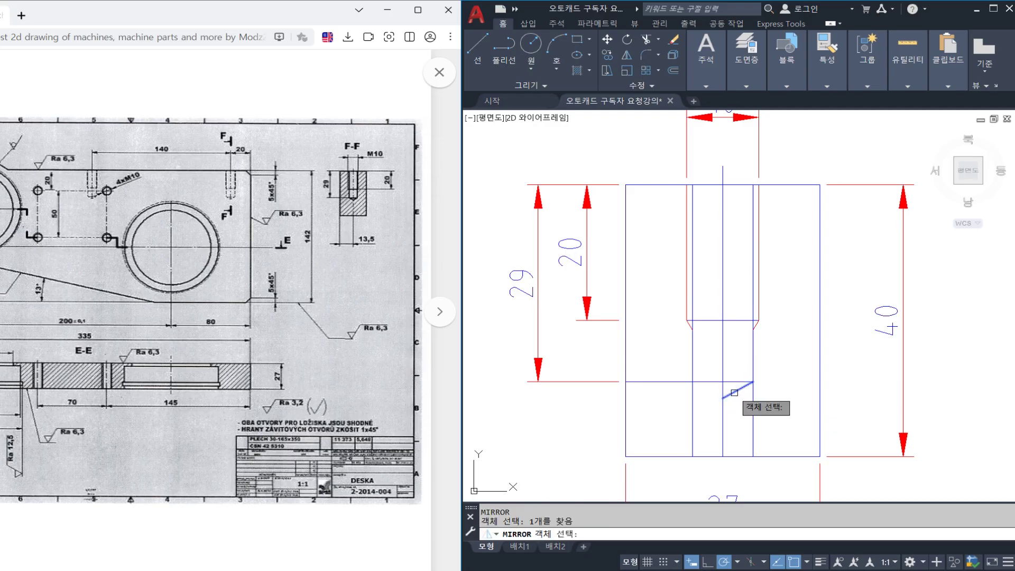
{"action": "left_click", "coordinate": [735, 393]}
{"action": "key", "text": "Return"}
{"action": "left_click", "coordinate": [723, 382]}
{"action": "left_click", "coordinate": [725, 400]}
{"action": "key", "text": "Return"}
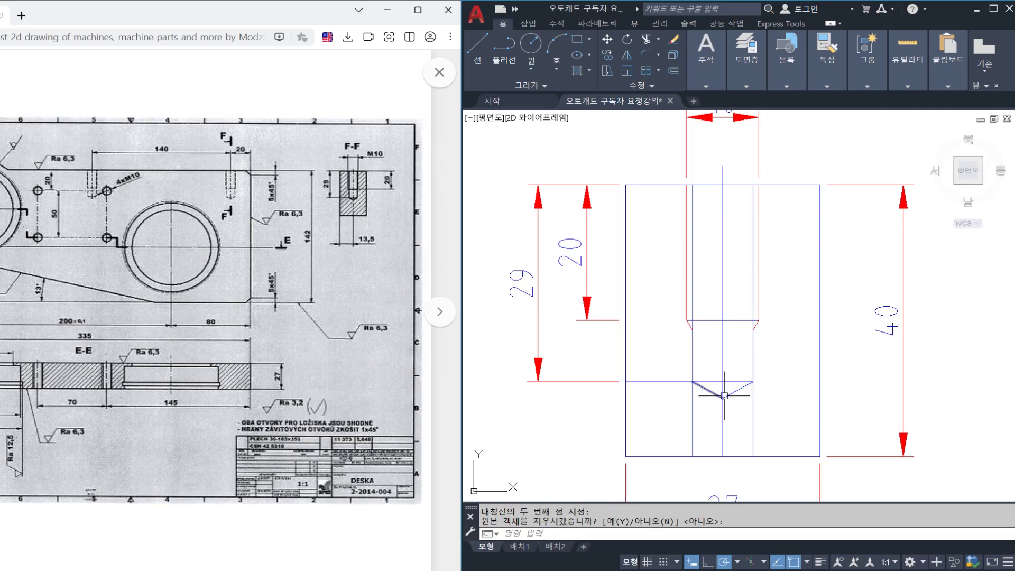
Add an angular dimension between the two slanted drill-tip lines, and erase it.
{"action": "type", "text": "Dan"}
{"action": "key", "text": "Return"}
{"action": "left_click", "coordinate": [715, 391]}
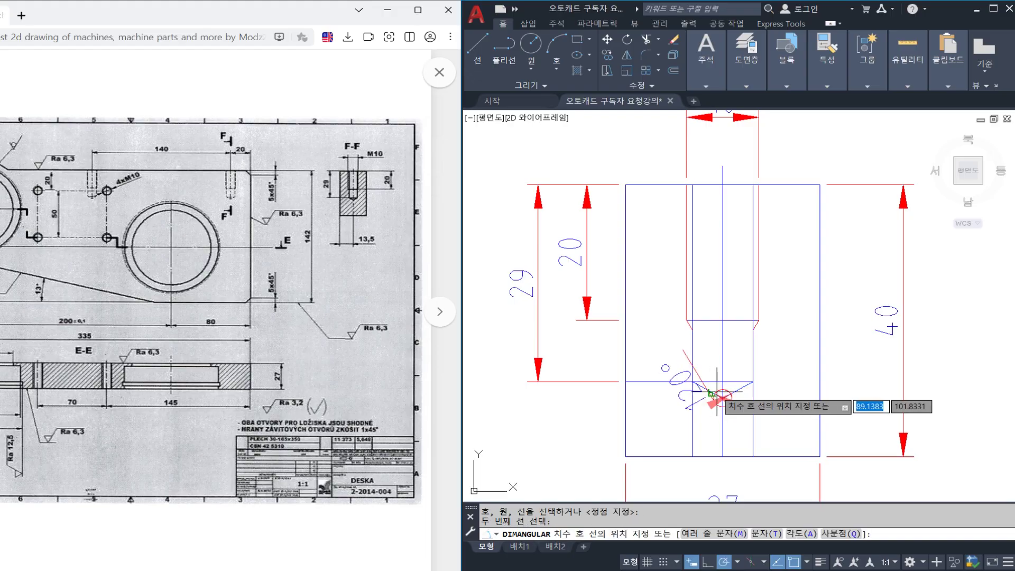
{"action": "left_click", "coordinate": [737, 390]}
{"action": "left_click", "coordinate": [802, 316]}
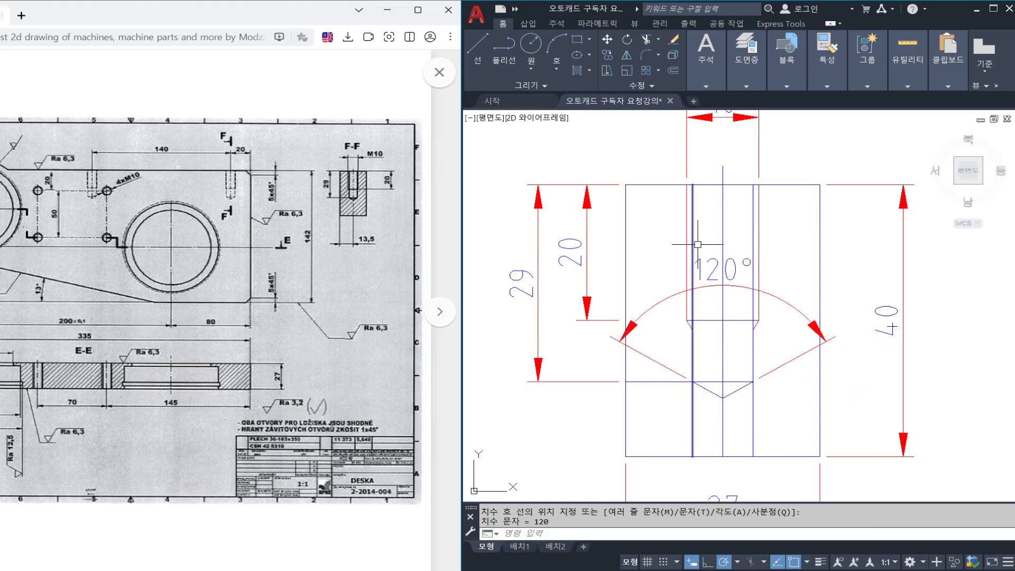
{"action": "left_click", "coordinate": [737, 284]}
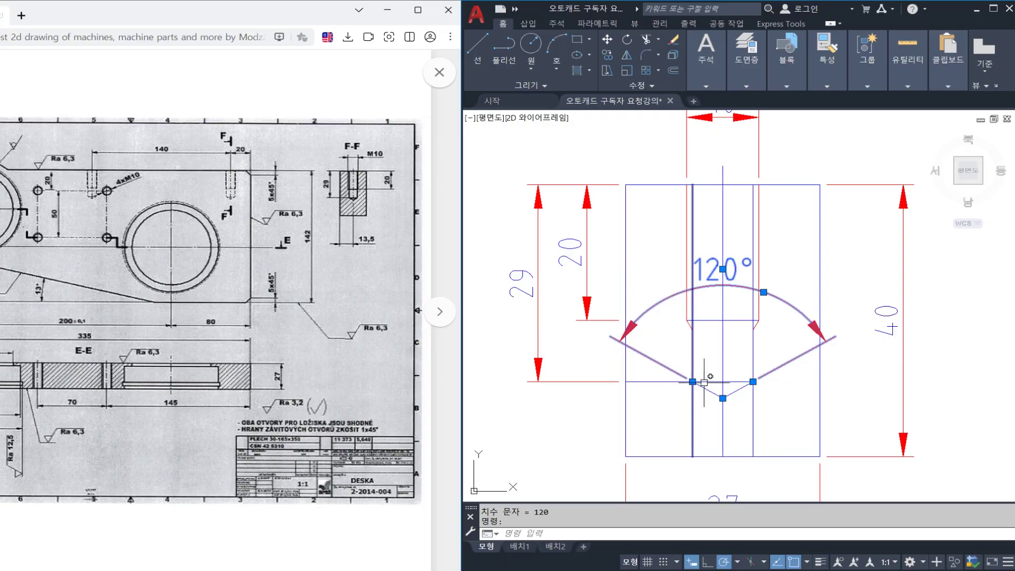
{"action": "key", "text": "Return"}
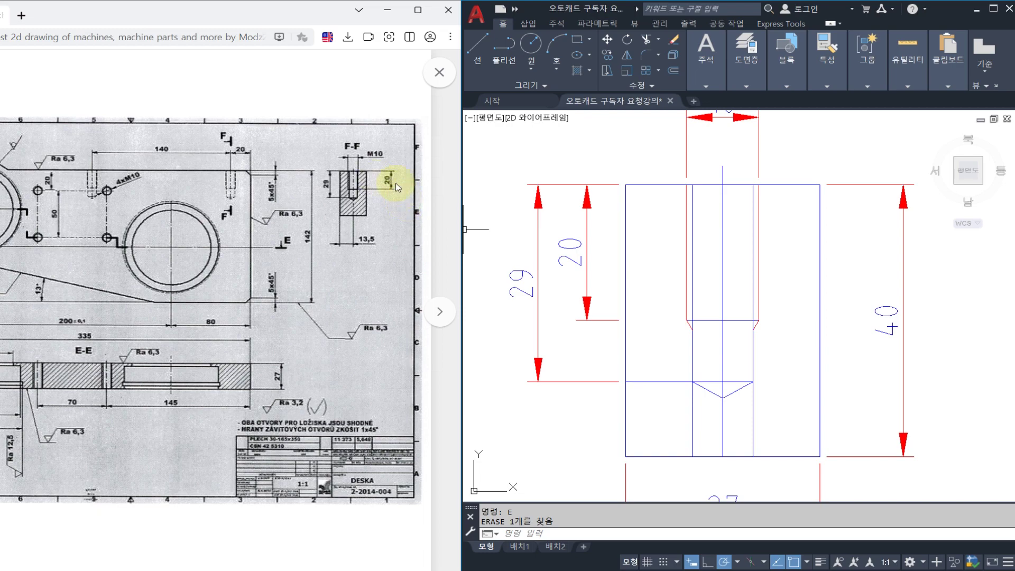
{"action": "key", "text": "Escape"}
{"action": "scroll", "coordinate": [616, 245], "scroll_direction": "down", "scroll_amount": 4}
{"action": "scroll", "coordinate": [617, 245], "scroll_direction": "up", "scroll_amount": 2}
{"action": "left_click", "coordinate": [599, 259]}
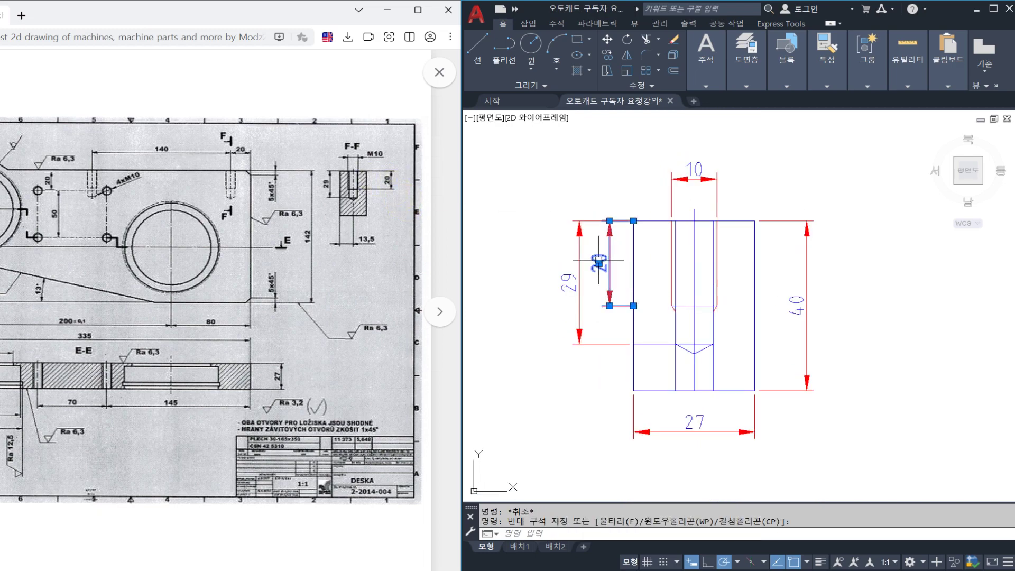
{"action": "key", "text": "Escape"}
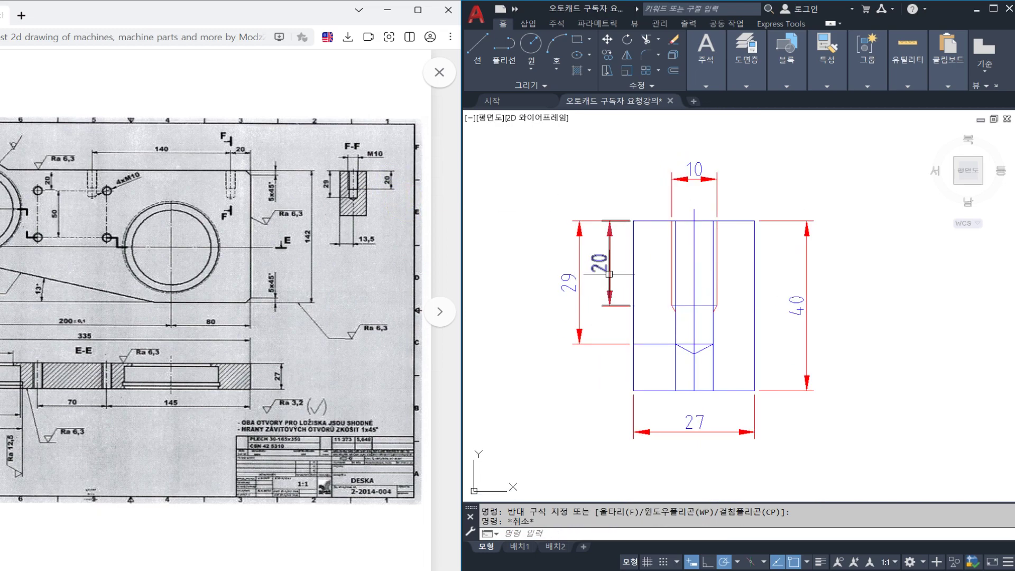
{"action": "left_click", "coordinate": [611, 255]}
{"action": "left_click", "coordinate": [601, 261]}
{"action": "right_click", "coordinate": [602, 261]}
{"action": "key", "text": "Escape"}
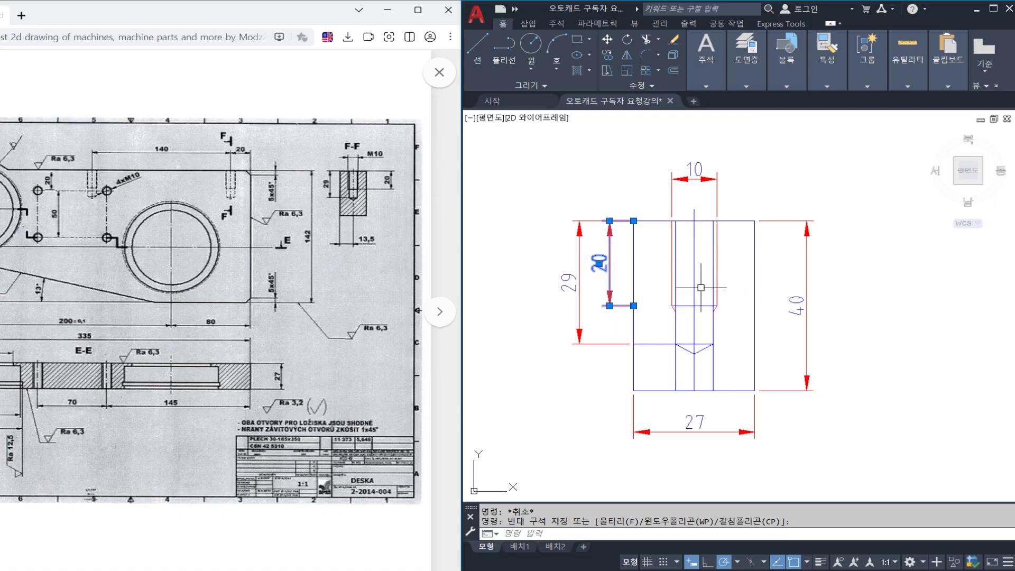
{"action": "key", "text": "Escape"}
{"action": "left_click", "coordinate": [588, 302]}
{"action": "left_click", "coordinate": [553, 290]}
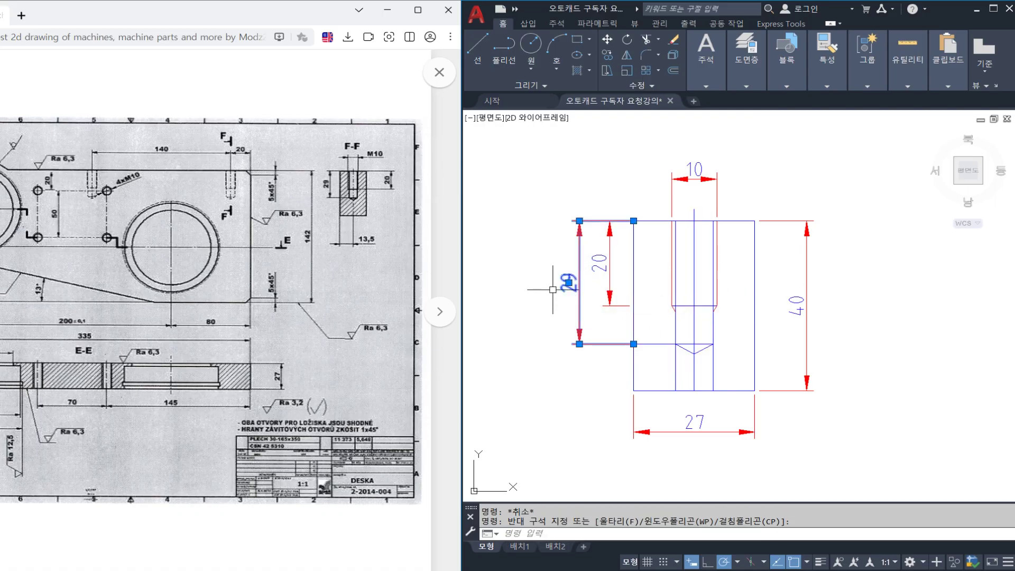
{"action": "key", "text": "Escape"}
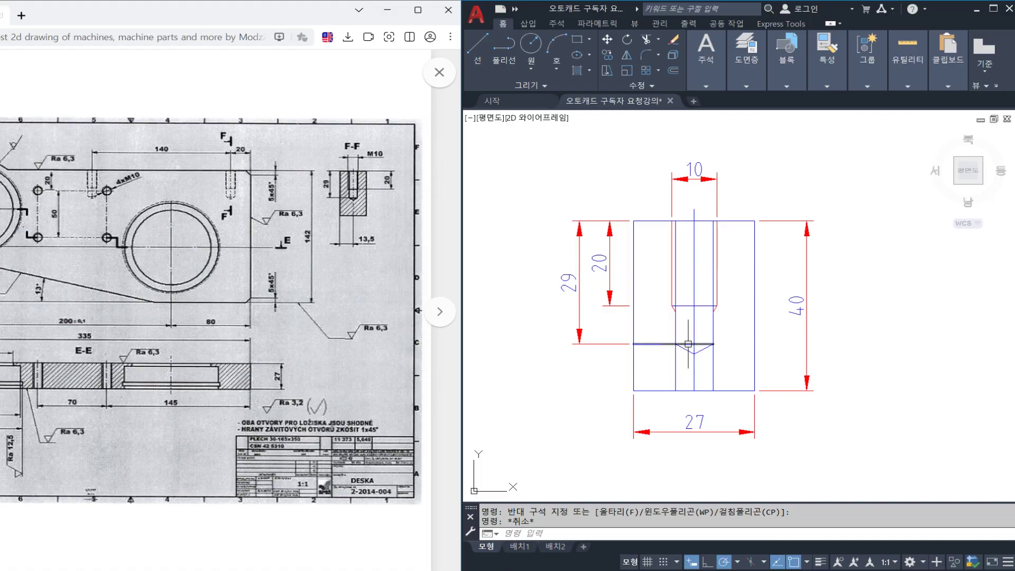
Trim away the part of the hole-depth line outside the left drilled-hole wall.
{"action": "type", "text": "tr"}
{"action": "key", "text": "space"}
{"action": "left_click", "coordinate": [667, 345]}
{"action": "key", "text": "Escape"}
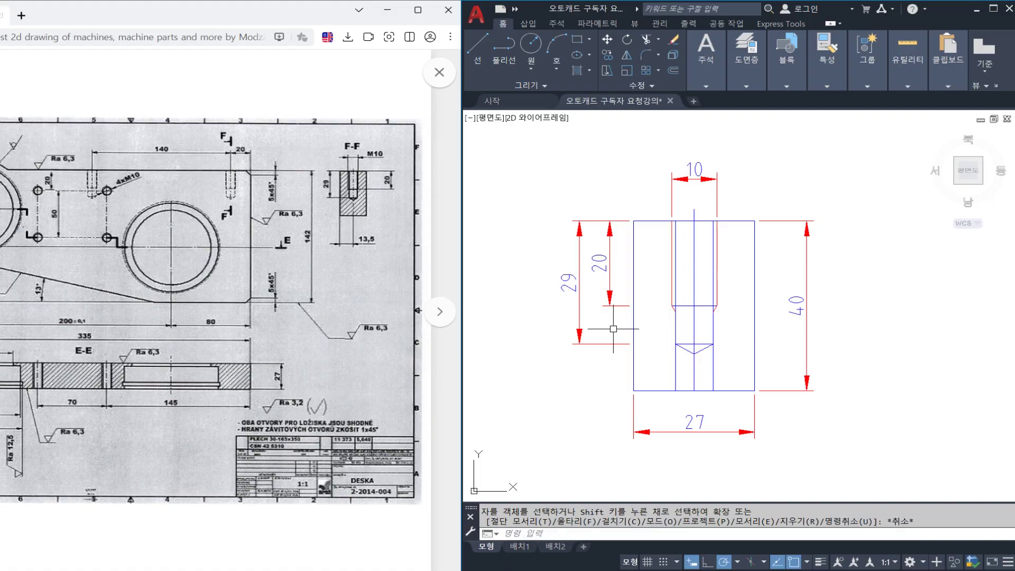
{"action": "left_click", "coordinate": [613, 329]}
{"action": "left_click", "coordinate": [534, 248]}
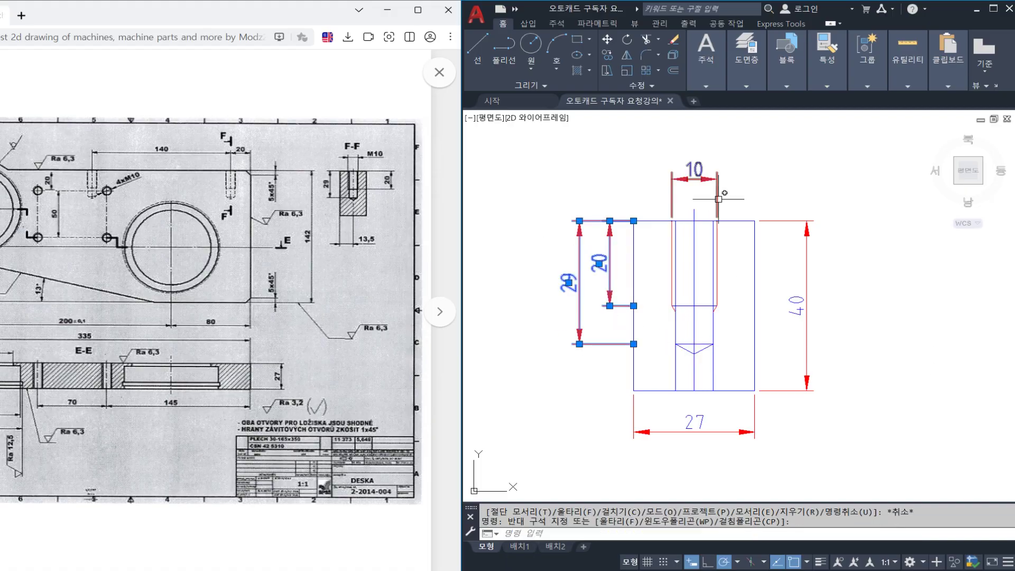
{"action": "left_click", "coordinate": [737, 188]}
{"action": "left_click", "coordinate": [667, 158]}
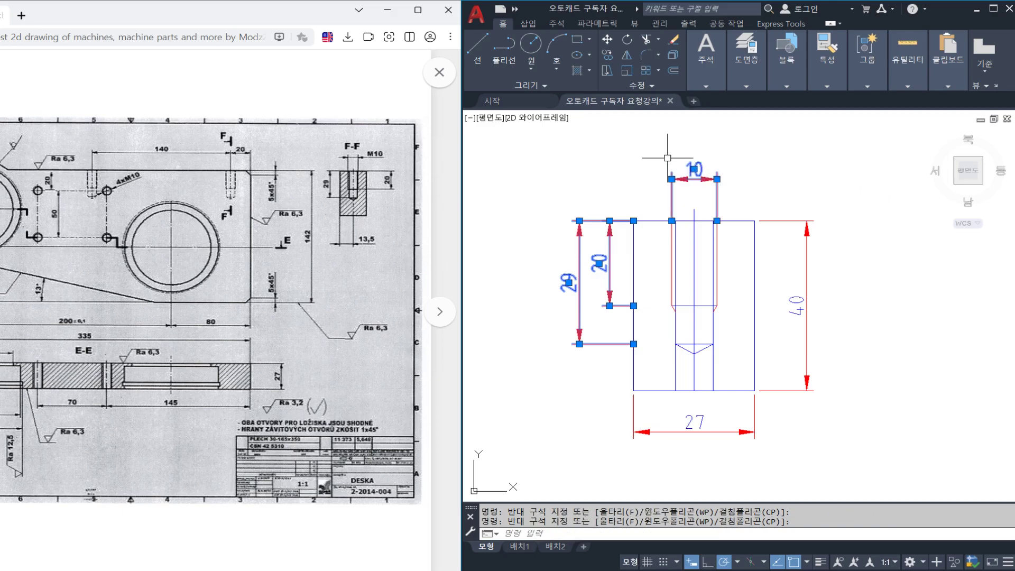
{"action": "key", "text": "Escape"}
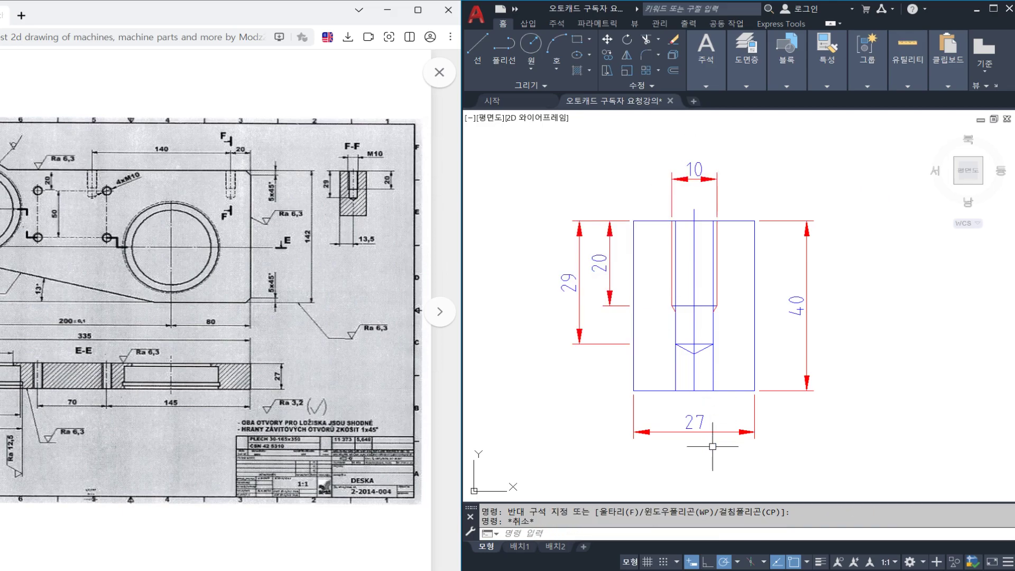
{"action": "left_click", "coordinate": [687, 420]}
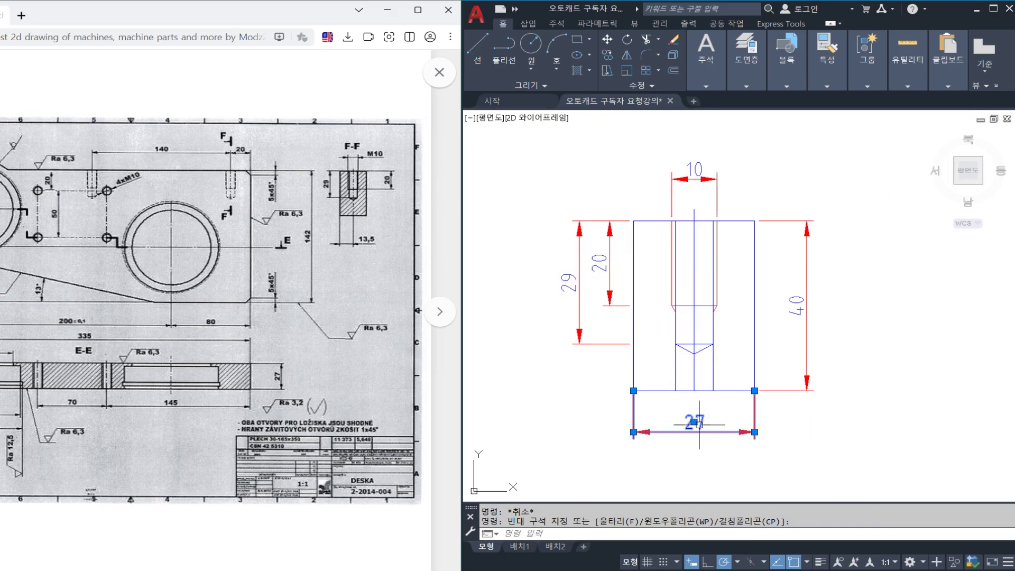
{"action": "key", "text": "Escape"}
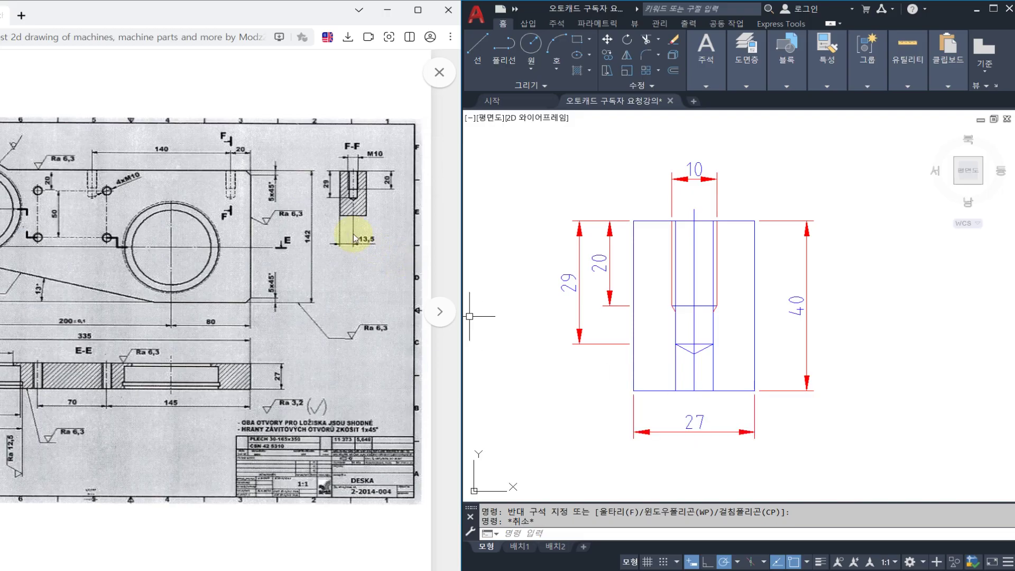
Replace the block's overall width dimension with a linear dimension from its left edge to the hole's centreline, placed below the block.
{"action": "left_click", "coordinate": [663, 427]}
{"action": "type", "text": "E"}
{"action": "key", "text": "Return"}
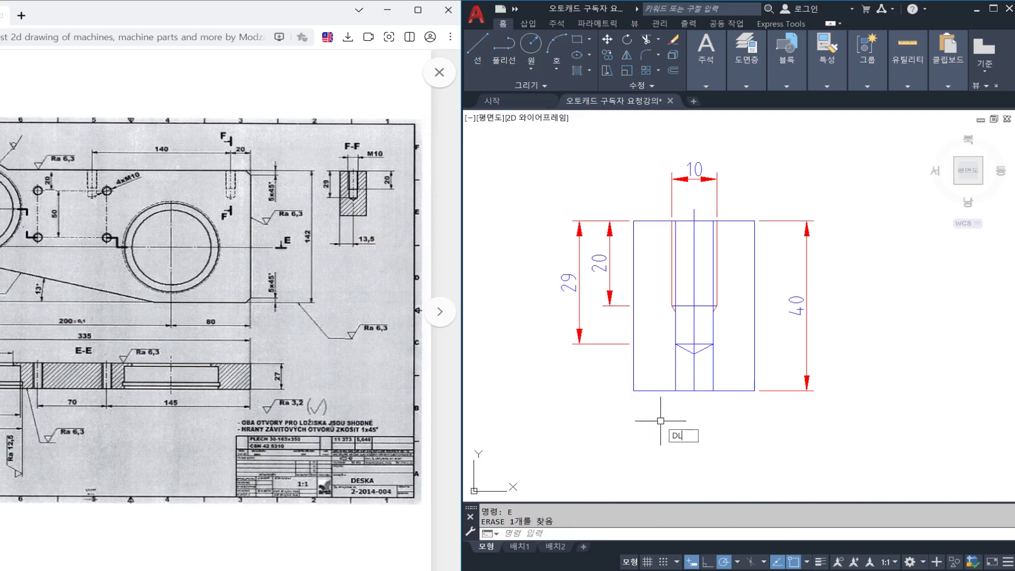
{"action": "type", "text": "DL"}
{"action": "key", "text": "Return"}
{"action": "left_click", "coordinate": [634, 391]}
{"action": "left_click", "coordinate": [694, 391]}
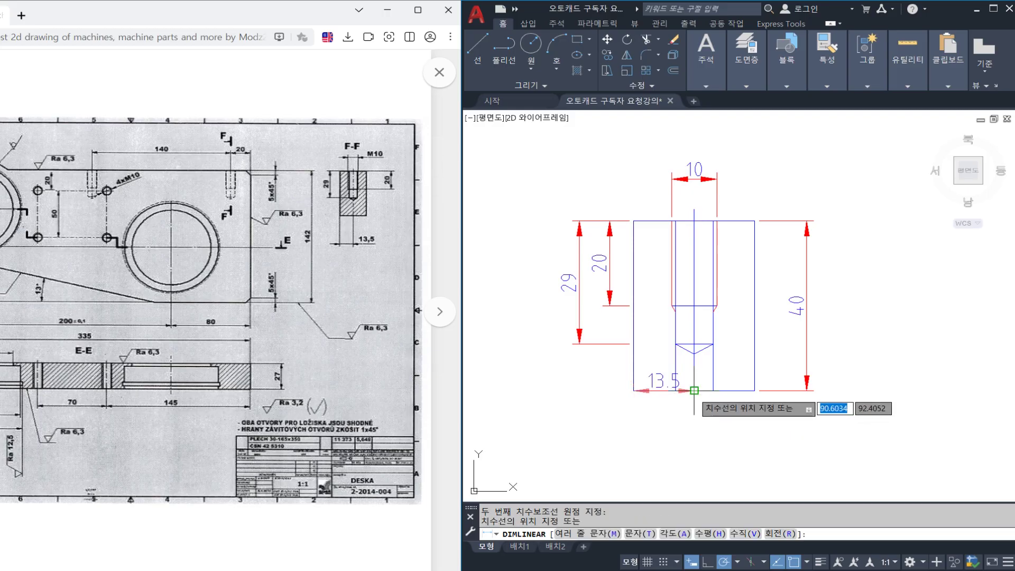
{"action": "left_click", "coordinate": [694, 435]}
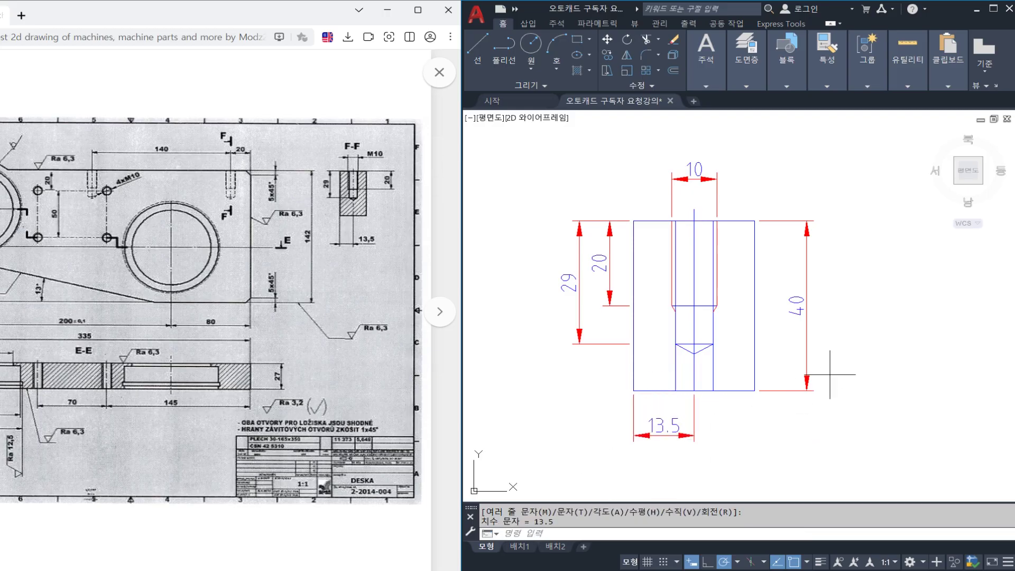
Erase the block's overall height dimension beside its right edge.
{"action": "left_click", "coordinate": [800, 301]}
{"action": "type", "text": "E"}
{"action": "key", "text": "Return"}
Change the text of the thread diameter dimension above the block to M10.
{"action": "scroll", "coordinate": [680, 271], "scroll_direction": "up", "scroll_amount": 3}
{"action": "scroll", "coordinate": [665, 278], "scroll_direction": "down", "scroll_amount": 3}
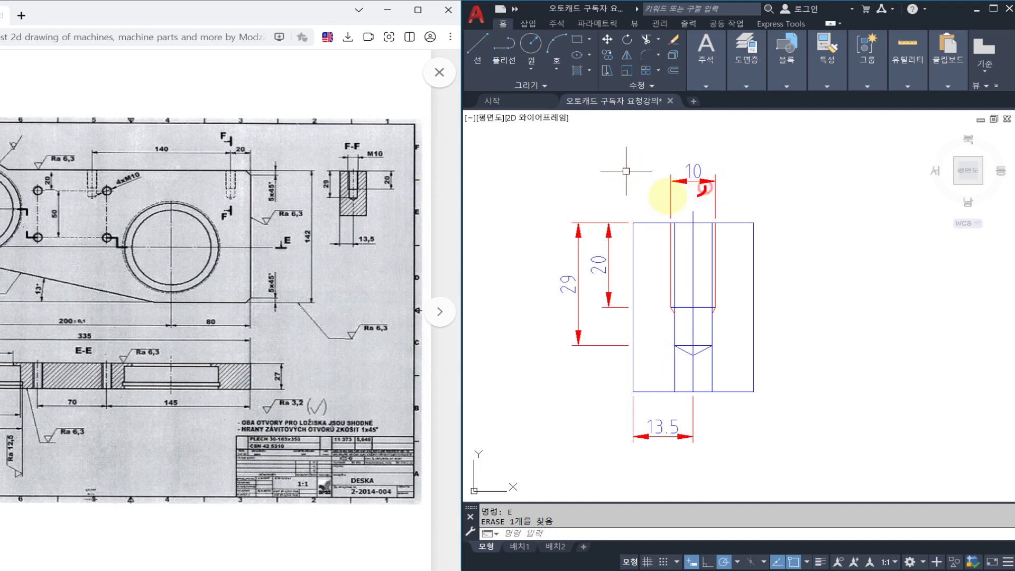
{"action": "left_click", "coordinate": [692, 172]}
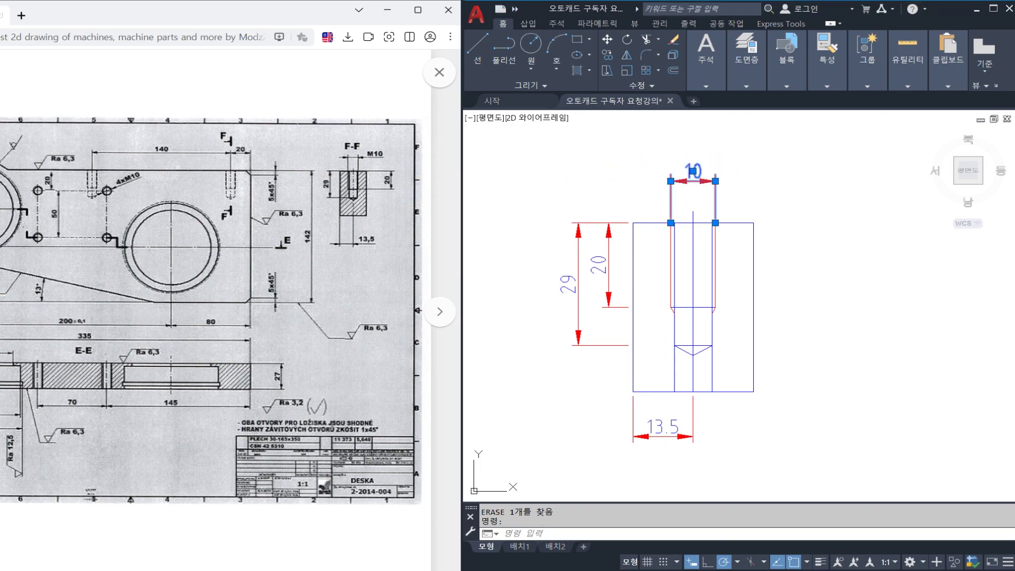
{"action": "double_click", "coordinate": [692, 171]}
{"action": "type", "text": "M10"}
{"action": "left_click", "coordinate": [722, 214]}
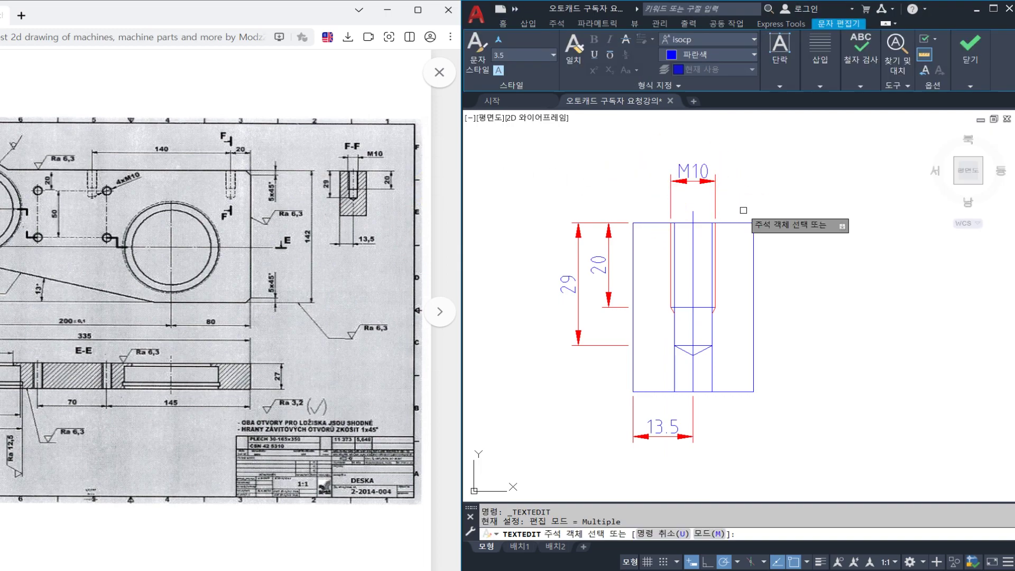
{"action": "key", "text": "Escape"}
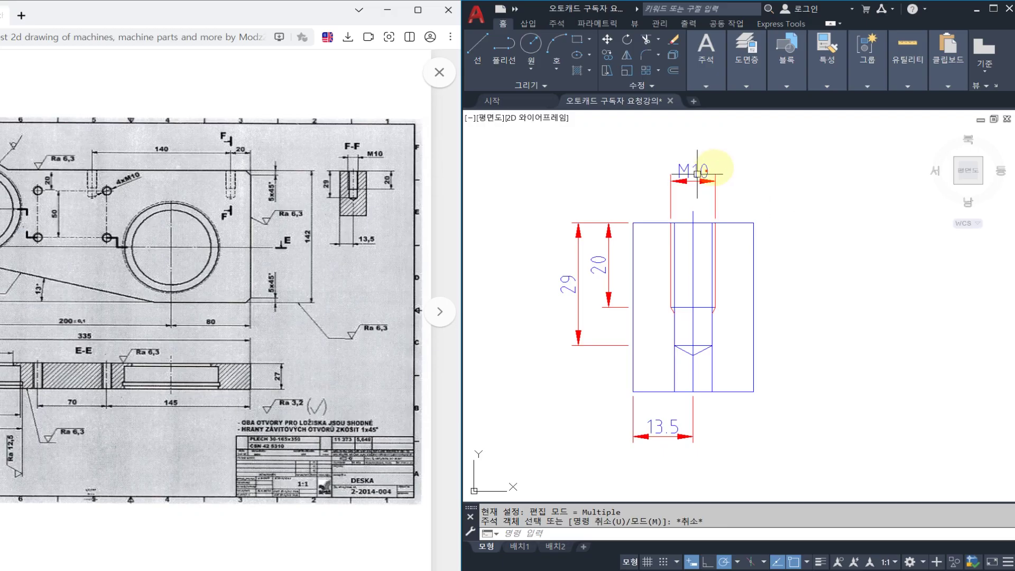
{"action": "left_click_drag", "start_coordinate": [709, 164], "coordinate": [720, 173]}
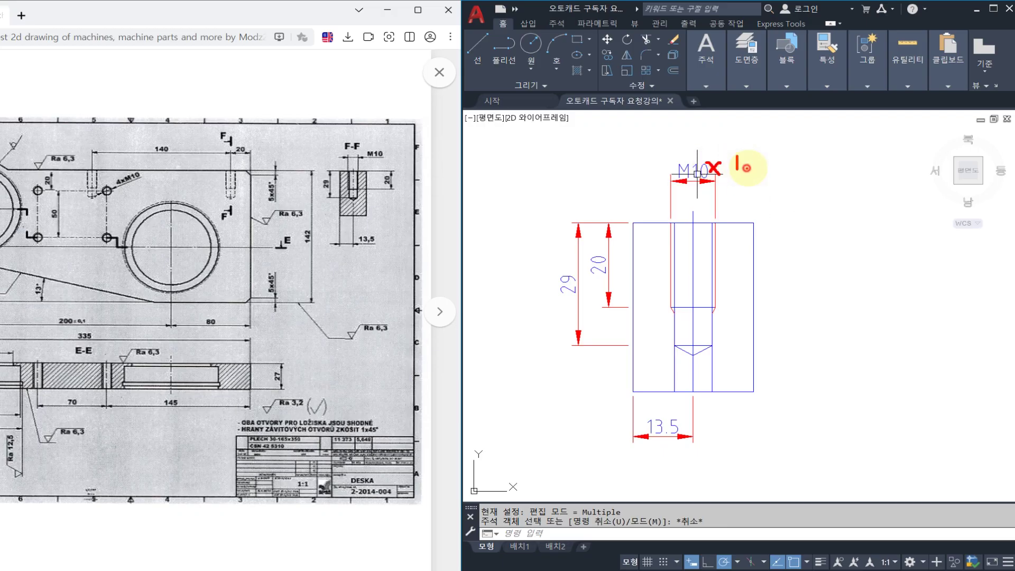
Switch to the PDF standard and look up the M10 pitch in the metric coarse thread table, returning to AutoCAD.
{"action": "left_click_drag", "start_coordinate": [783, 157], "coordinate": [800, 156]}
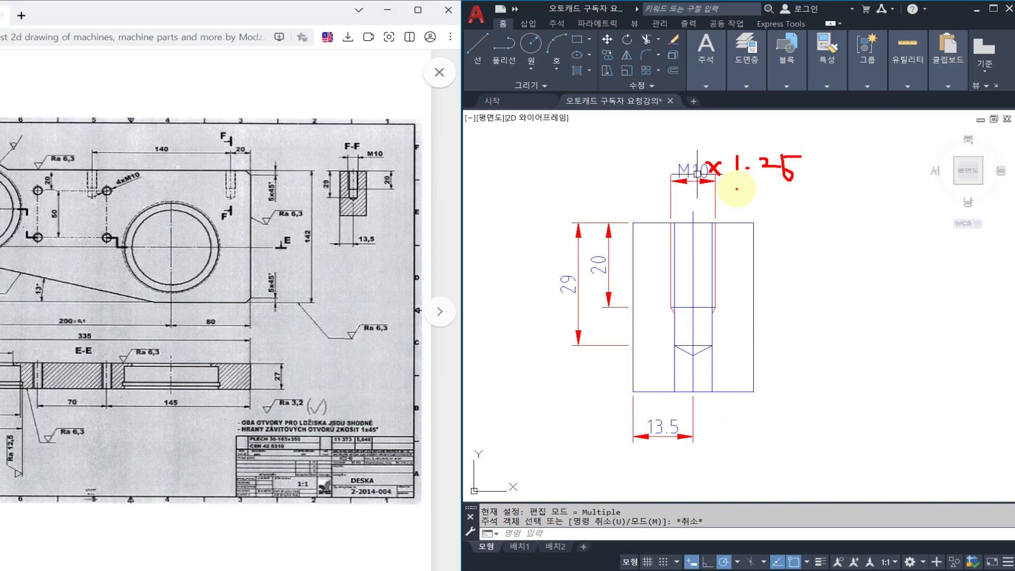
{"action": "key", "text": "Escape"}
{"action": "key", "text": "alt+Tab"}
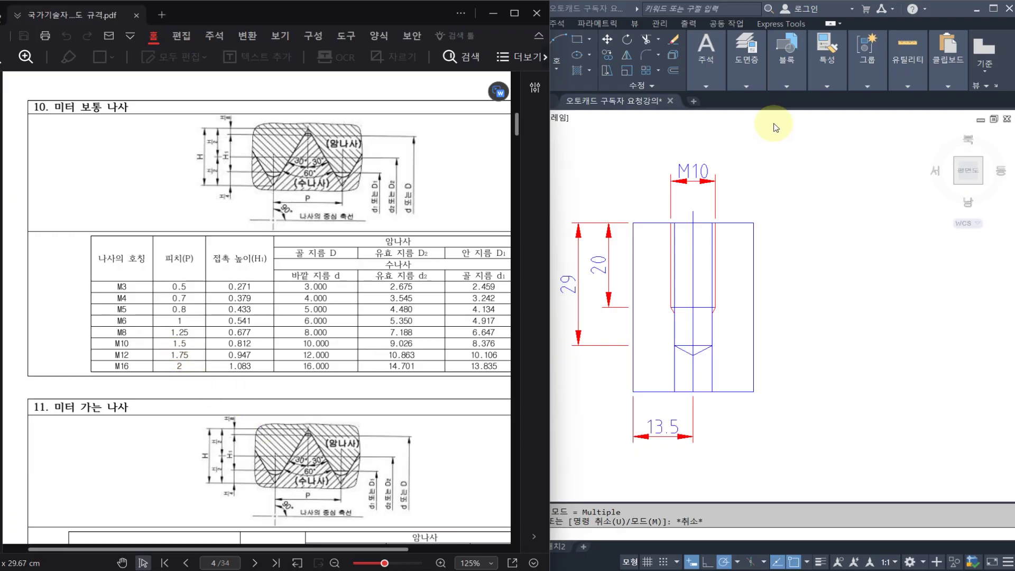
{"action": "left_click", "coordinate": [536, 569]}
{"action": "left_click", "coordinate": [679, 272]}
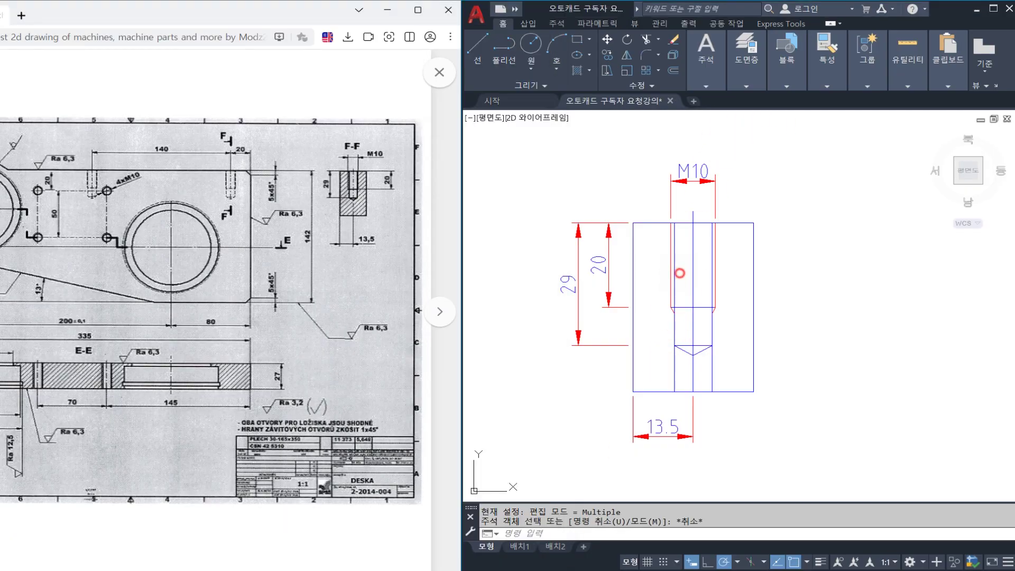
{"action": "key", "text": "Escape"}
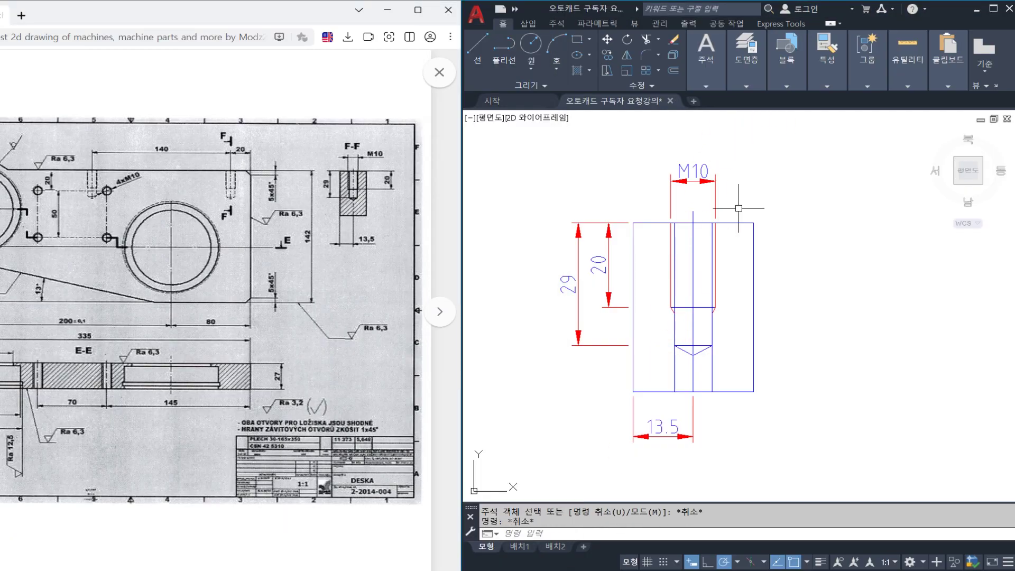
Change the text of the thread diameter dimension above the block to M10x1.5.
{"action": "double_click", "coordinate": [708, 168]}
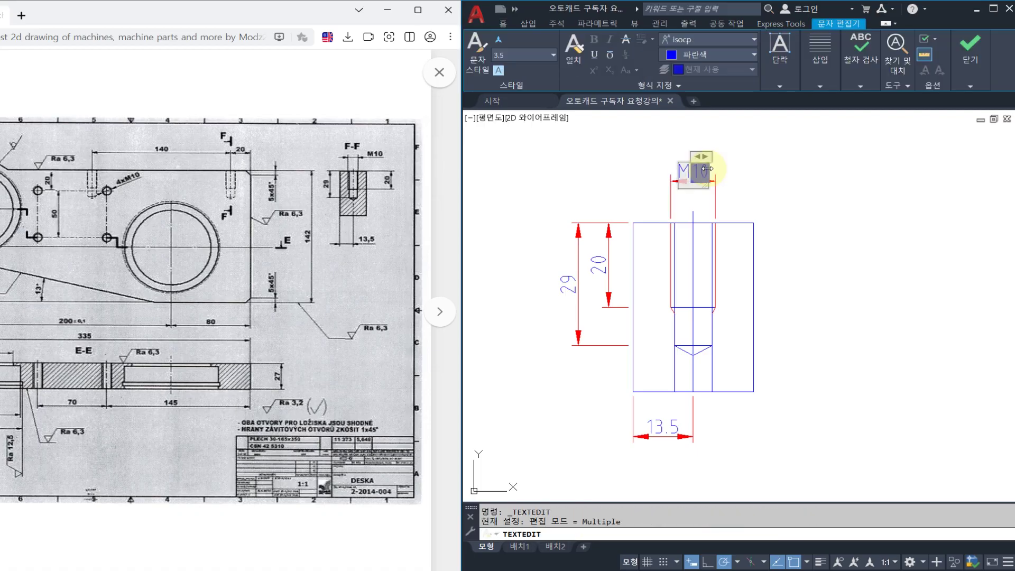
{"action": "left_click", "coordinate": [800, 185]}
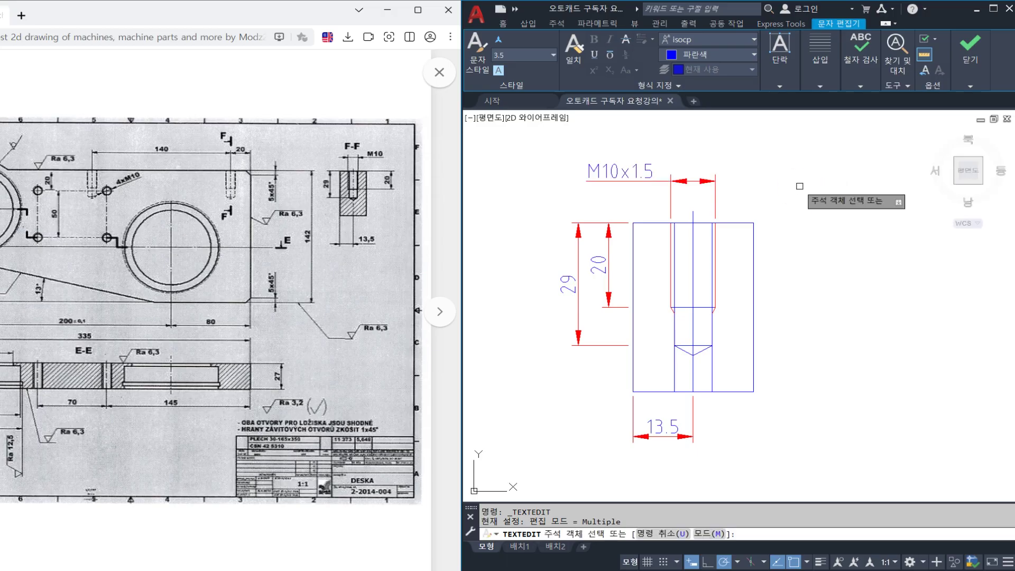
{"action": "key", "text": "Escape"}
{"action": "left_click", "coordinate": [639, 162]}
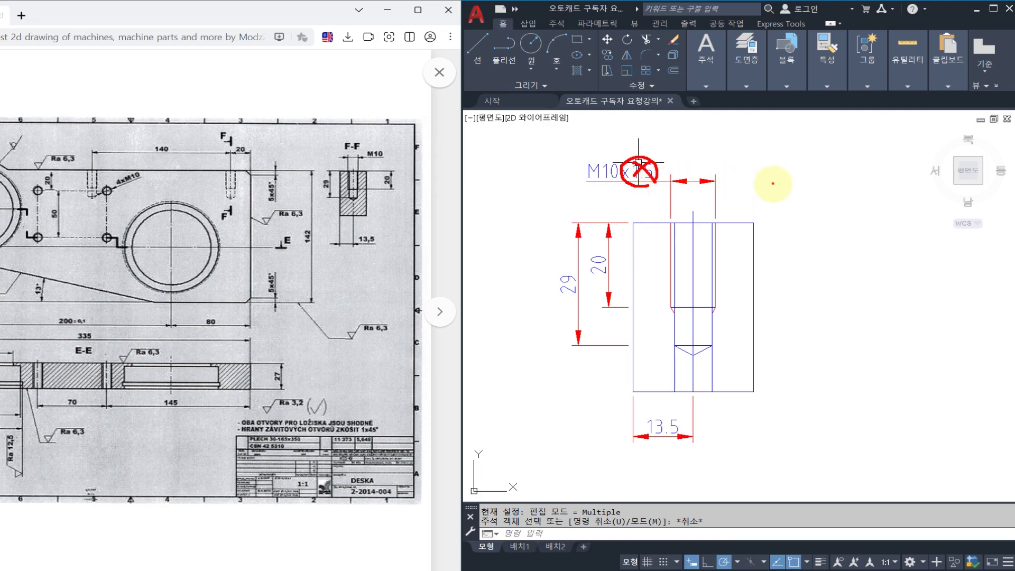
{"action": "left_click_drag", "start_coordinate": [763, 168], "coordinate": [844, 164]}
{"action": "left_click_drag", "start_coordinate": [766, 189], "coordinate": [871, 189]}
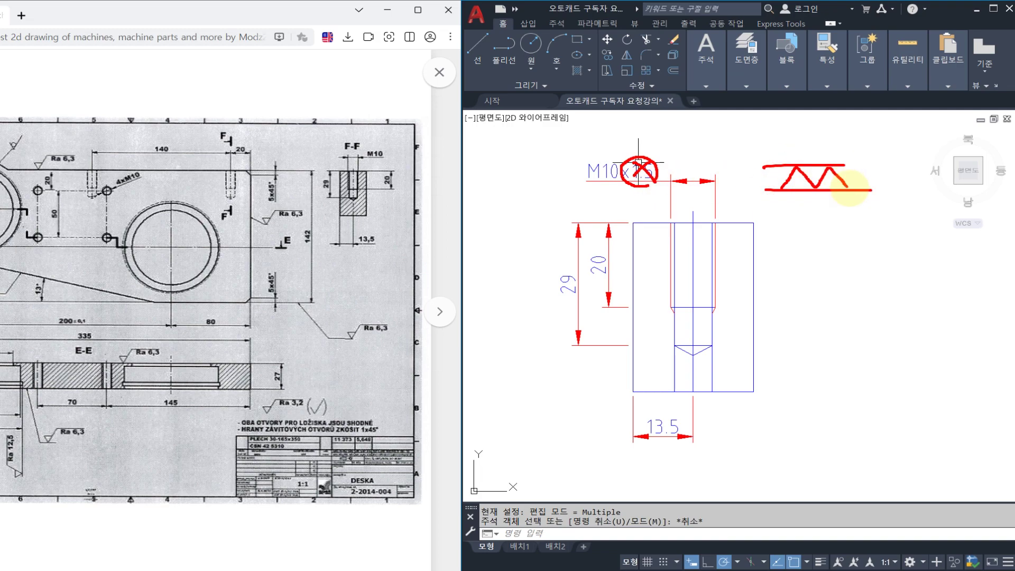
{"action": "mouse_move", "coordinate": [849, 188]}
{"action": "left_mouse_down"}
{"action": "mouse_move", "coordinate": [883, 164]}
{"action": "mouse_move", "coordinate": [893, 188]}
{"action": "left_mouse_up"}
{"action": "left_click_drag", "start_coordinate": [794, 164], "coordinate": [797, 114]}
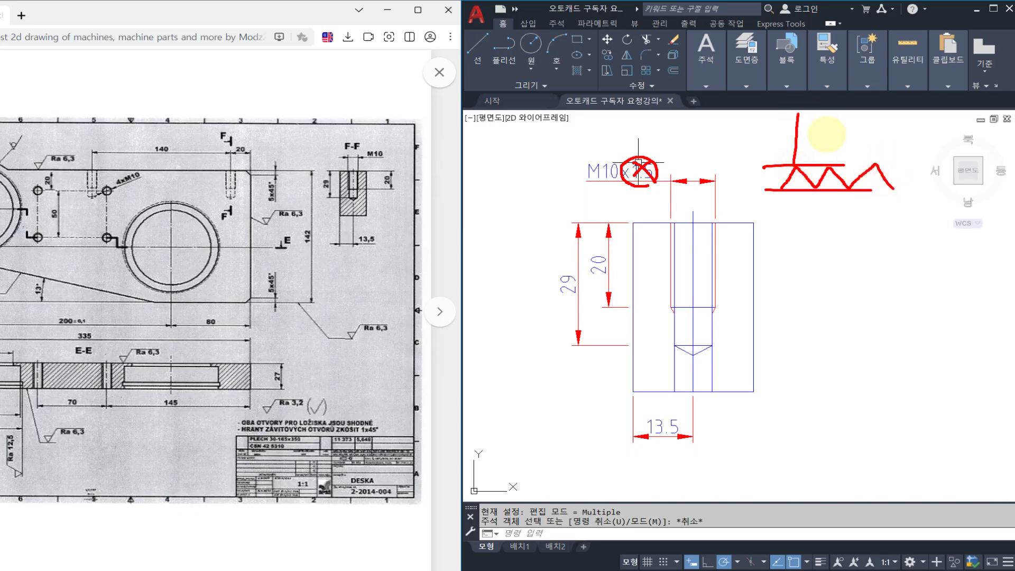
{"action": "left_click_drag", "start_coordinate": [827, 165], "coordinate": [826, 119]}
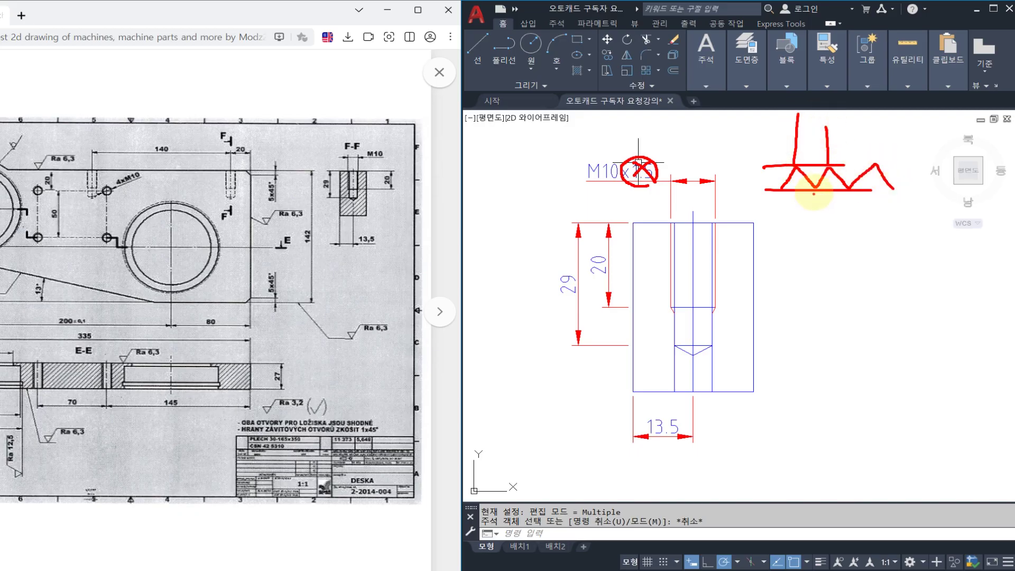
{"action": "left_click_drag", "start_coordinate": [817, 191], "coordinate": [816, 249]}
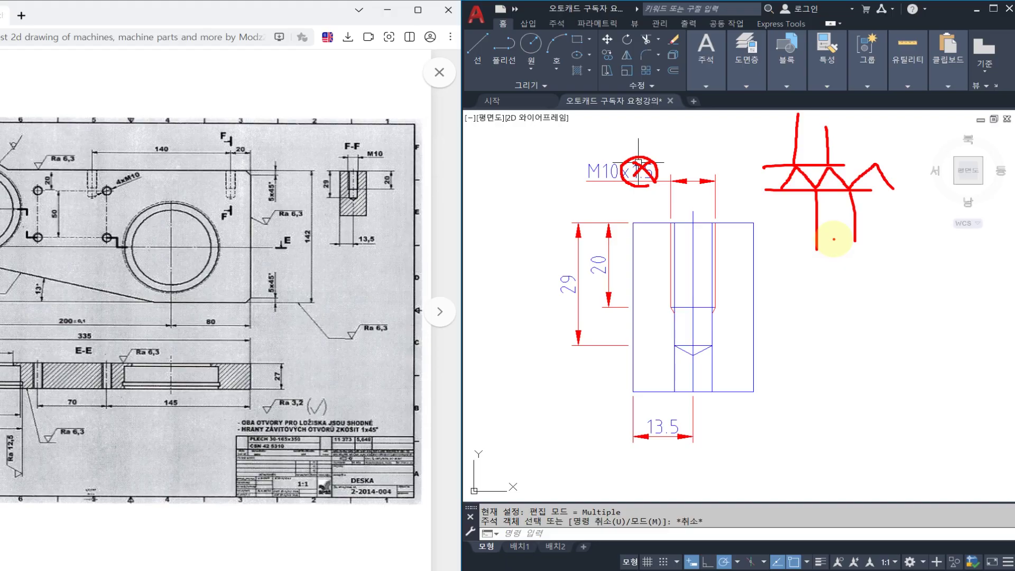
{"action": "key", "text": "Escape"}
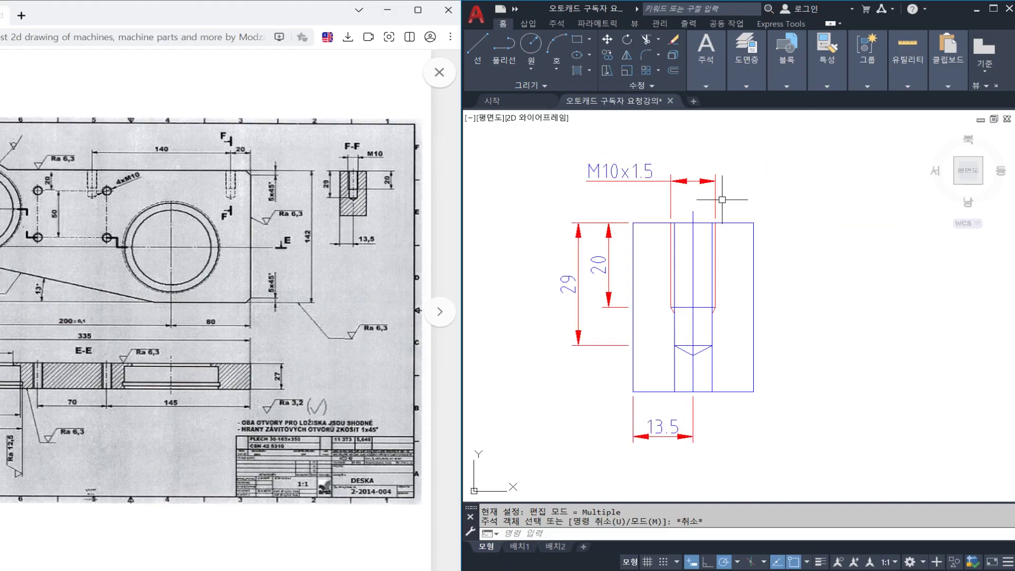
{"action": "left_click", "coordinate": [627, 230]}
{"action": "key", "text": "Escape"}
{"action": "key", "text": "Escape"}
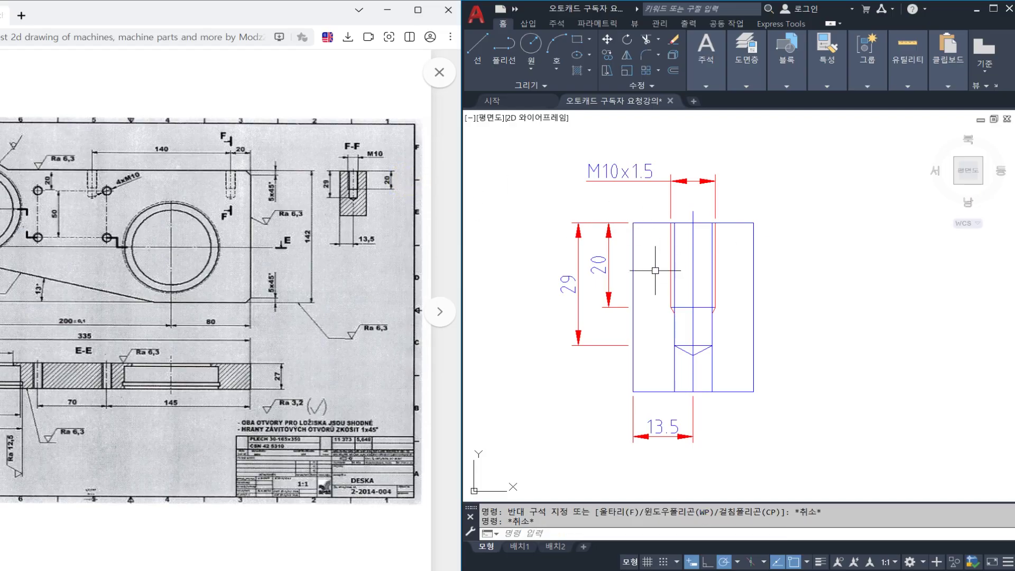
{"action": "scroll", "coordinate": [657, 270], "scroll_direction": "up", "scroll_amount": 2}
{"action": "middle_click_drag", "start_coordinate": [651, 175], "coordinate": [707, 189]}
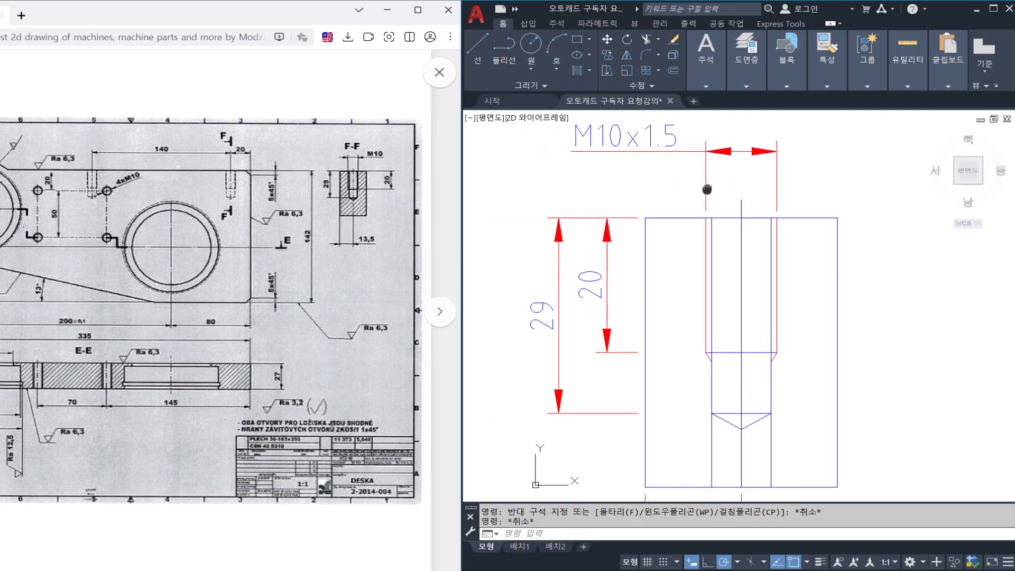
{"action": "left_click", "coordinate": [739, 190]}
{"action": "left_click", "coordinate": [667, 147]}
{"action": "key", "text": "Escape"}
{"action": "left_click", "coordinate": [629, 276]}
{"action": "left_click", "coordinate": [577, 236]}
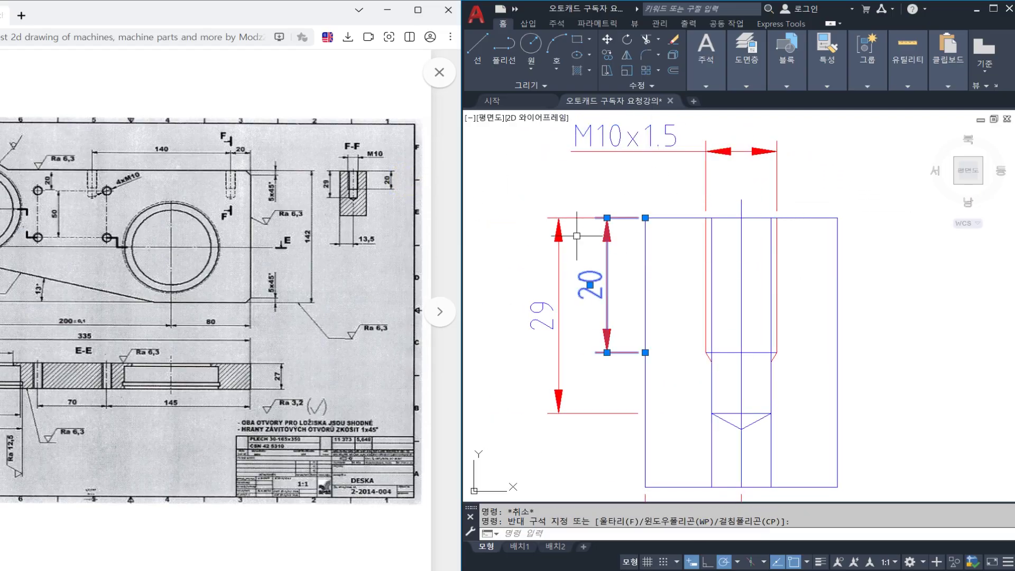
{"action": "key", "text": "Escape"}
{"action": "scroll", "coordinate": [675, 279], "scroll_direction": "up", "scroll_amount": 4}
{"action": "scroll", "coordinate": [726, 292], "scroll_direction": "down", "scroll_amount": 4}
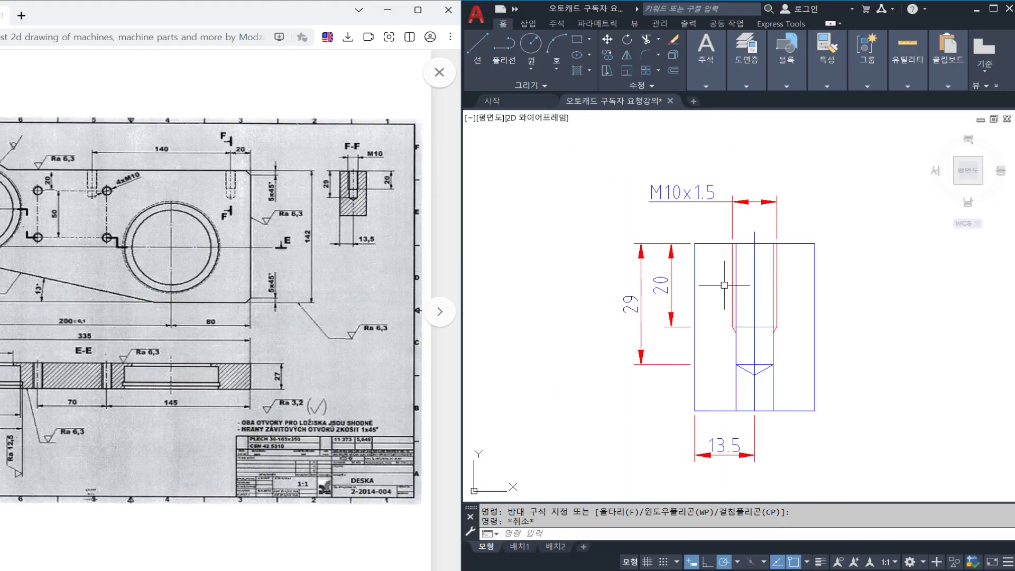
Move the whole section view with all its dimensions a short distance horizontally to the right.
{"action": "left_click", "coordinate": [714, 392]}
{"action": "left_click", "coordinate": [550, 197]}
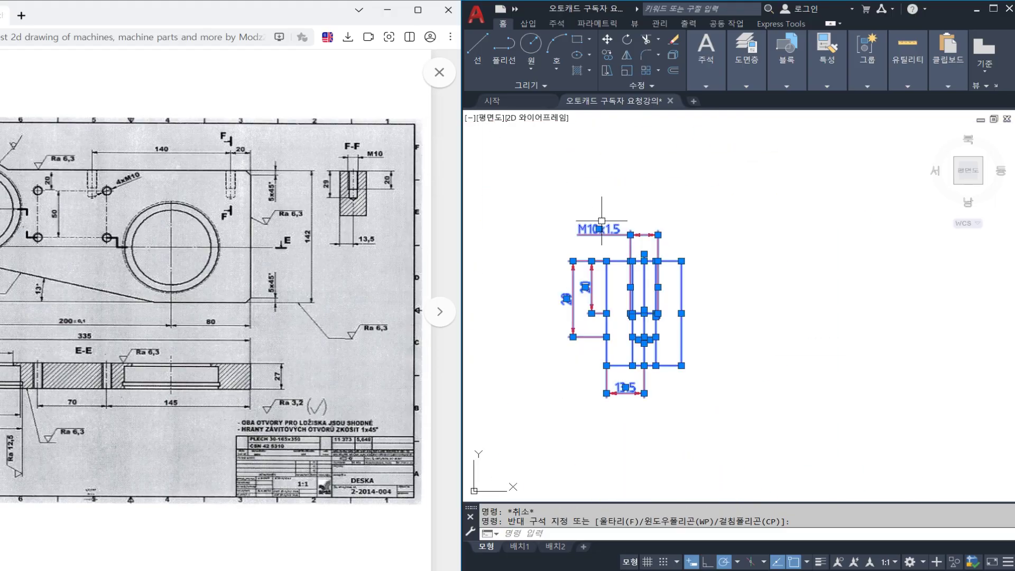
{"action": "middle_click_drag", "start_coordinate": [660, 241], "coordinate": [521, 203]}
{"action": "type", "text": "m"}
{"action": "key", "text": "space"}
{"action": "left_click", "coordinate": [600, 280]}
{"action": "left_click", "coordinate": [663, 279]}
{"action": "key", "text": "Escape"}
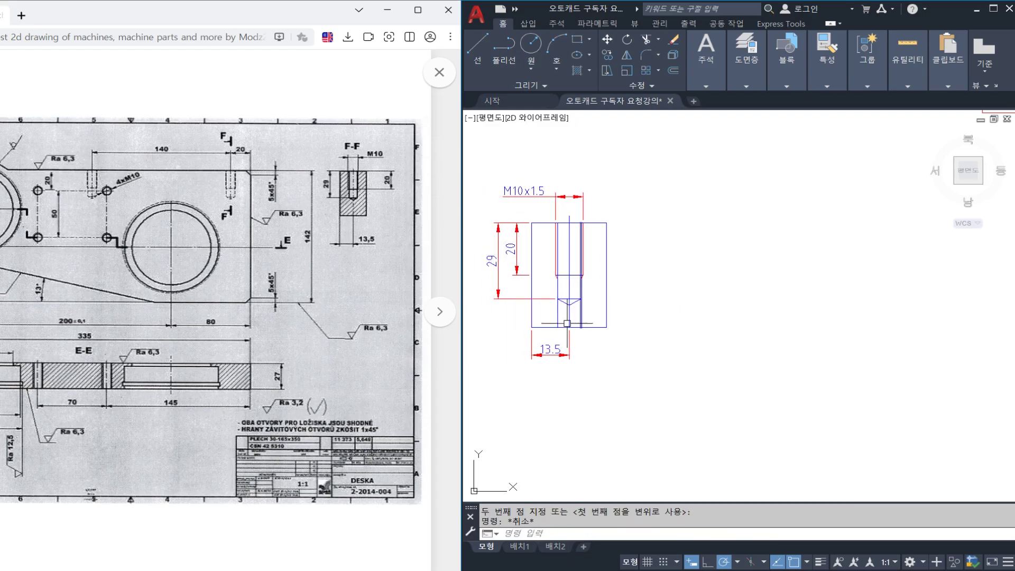
Trim both drilled-hole wall lines below the hole-depth line, using that line as the cutting edge.
{"action": "scroll", "coordinate": [563, 318], "scroll_direction": "up", "scroll_amount": 8}
{"action": "type", "text": "tr"}
{"action": "key", "text": "space"}
{"action": "left_click", "coordinate": [635, 194]}
{"action": "key", "text": "space"}
{"action": "left_click", "coordinate": [707, 277]}
{"action": "left_click", "coordinate": [641, 283]}
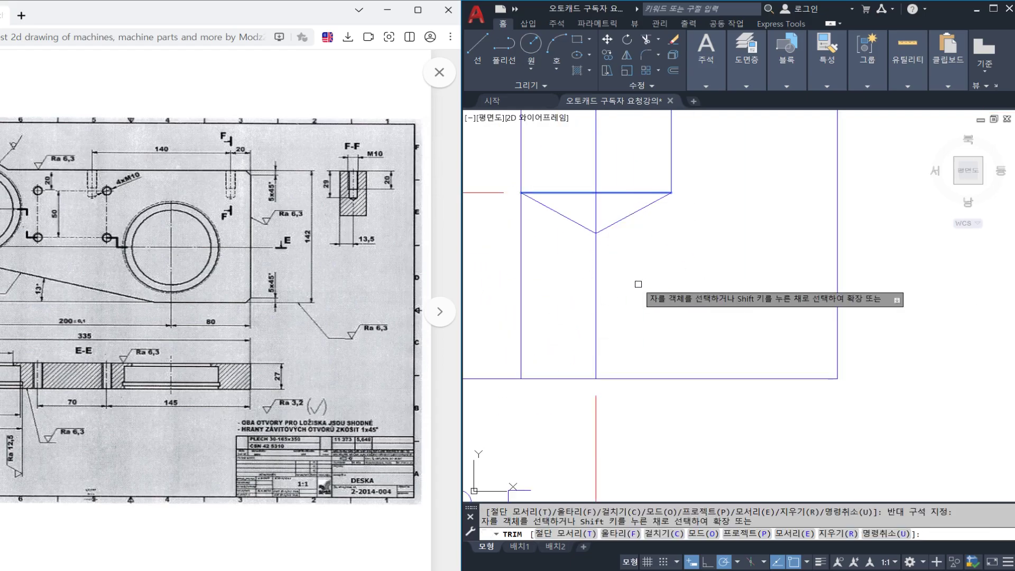
{"action": "left_click", "coordinate": [539, 291]}
{"action": "left_click", "coordinate": [492, 290]}
{"action": "key", "text": "Escape"}
Put the hole's vertical centre line on the centreline layer.
{"action": "scroll", "coordinate": [594, 275], "scroll_direction": "down", "scroll_amount": 8}
{"action": "scroll", "coordinate": [568, 249], "scroll_direction": "up", "scroll_amount": 4}
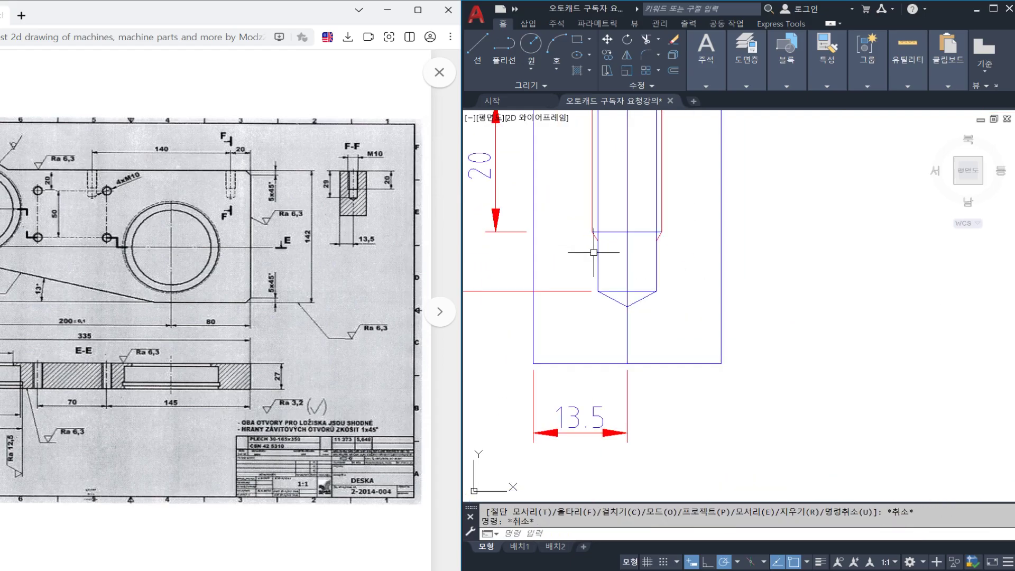
{"action": "left_click", "coordinate": [626, 243]}
{"action": "mouse_move", "coordinate": [720, 59]}
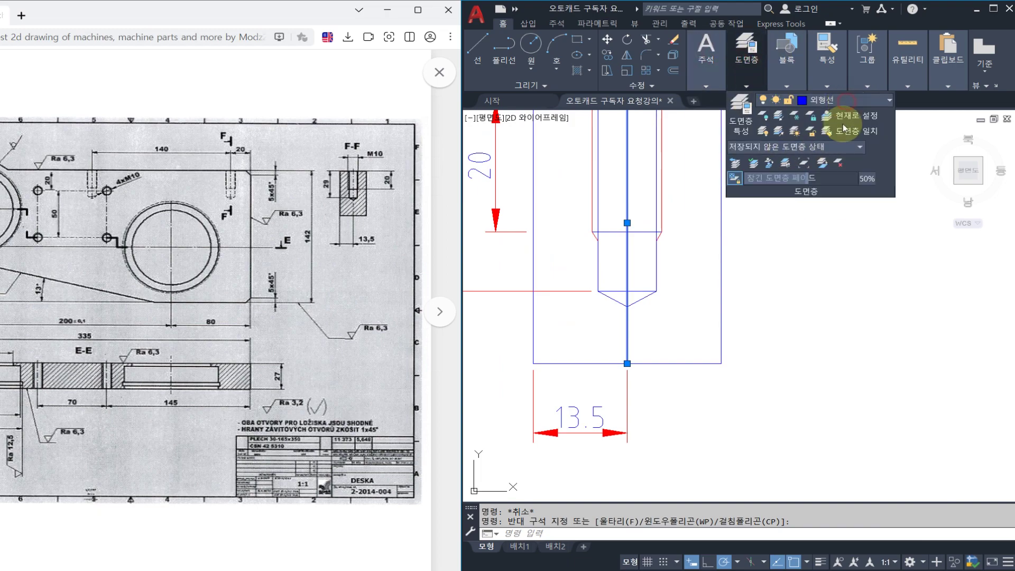
{"action": "left_click", "coordinate": [843, 100]}
{"action": "left_click", "coordinate": [826, 238]}
{"action": "key", "text": "Escape"}
{"action": "key", "text": "Escape"}
Stretch the lower end of the hole's centre line slightly past the block's bottom edge.
{"action": "middle_click_drag", "start_coordinate": [706, 314], "coordinate": [696, 247]}
{"action": "type", "text": "s"}
{"action": "key", "text": "space"}
{"action": "left_click", "coordinate": [692, 271]}
{"action": "left_click", "coordinate": [664, 242]}
{"action": "key", "text": "space"}
{"action": "left_click", "coordinate": [691, 265]}
{"action": "left_click", "coordinate": [691, 274]}
{"action": "key", "text": "Escape"}
{"action": "scroll", "coordinate": [693, 270], "scroll_direction": "down", "scroll_amount": 2}
{"action": "middle_click_drag", "start_coordinate": [686, 142], "coordinate": [674, 206]}
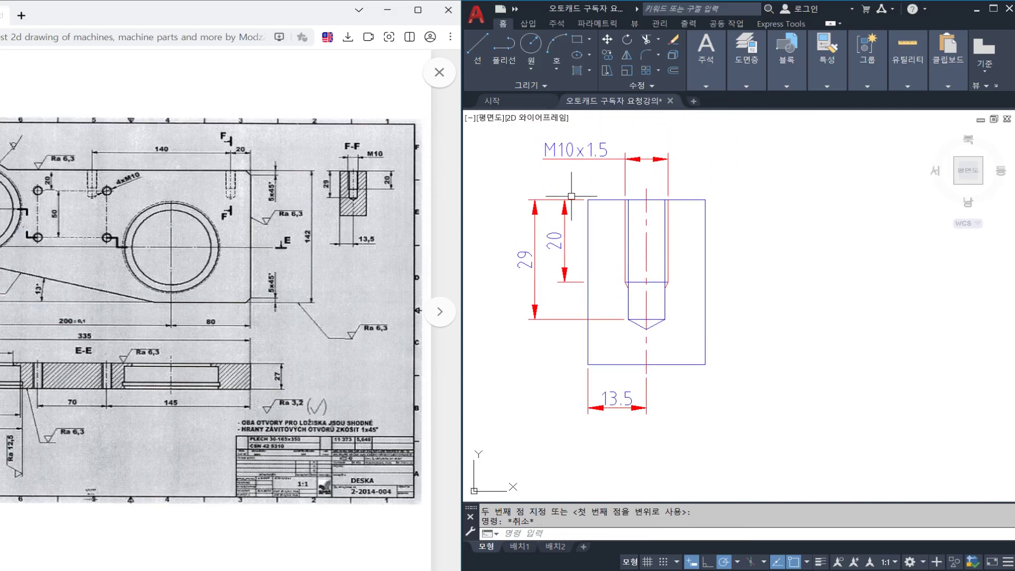
Remove the x1.5 pitch from the thread diameter dimension text, leaving M10.
{"action": "double_click", "coordinate": [573, 151]}
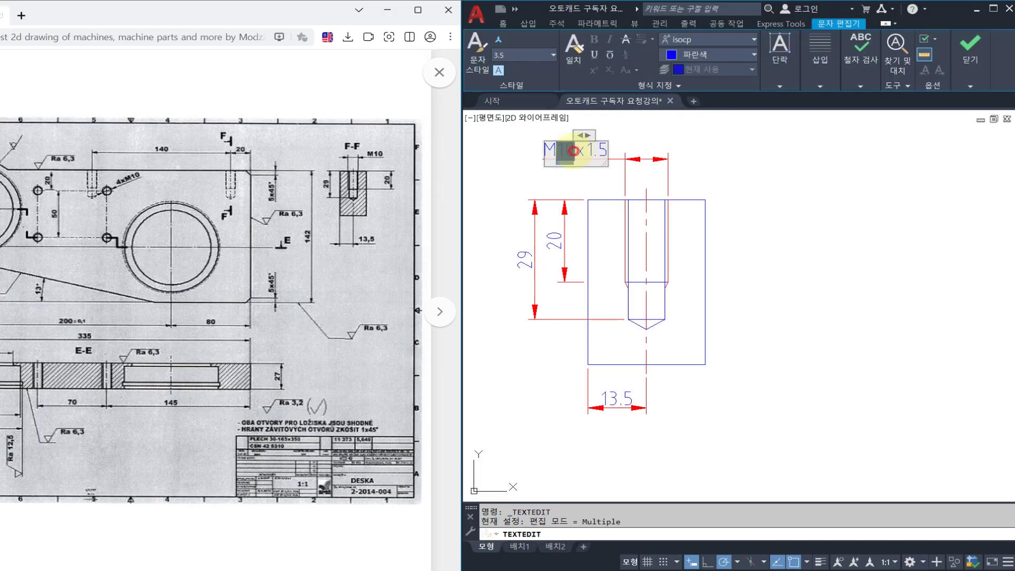
{"action": "left_click_drag", "start_coordinate": [578, 152], "coordinate": [630, 151]}
{"action": "key", "text": "Delete"}
{"action": "left_click", "coordinate": [648, 200]}
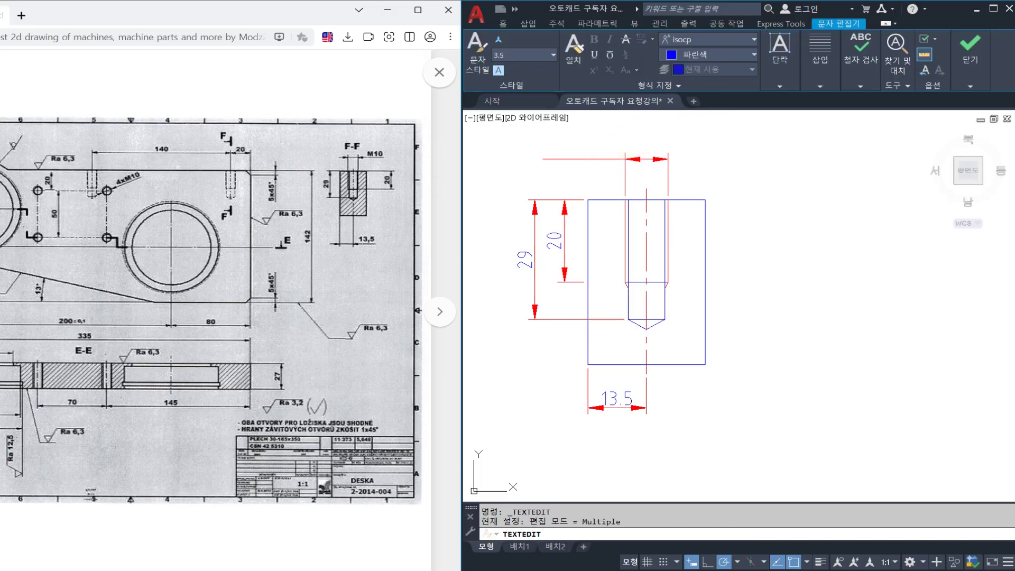
{"action": "key", "text": "Escape"}
{"action": "middle_click_drag", "start_coordinate": [678, 235], "coordinate": [629, 222]}
{"action": "middle_click_drag", "start_coordinate": [602, 320], "coordinate": [623, 326]}
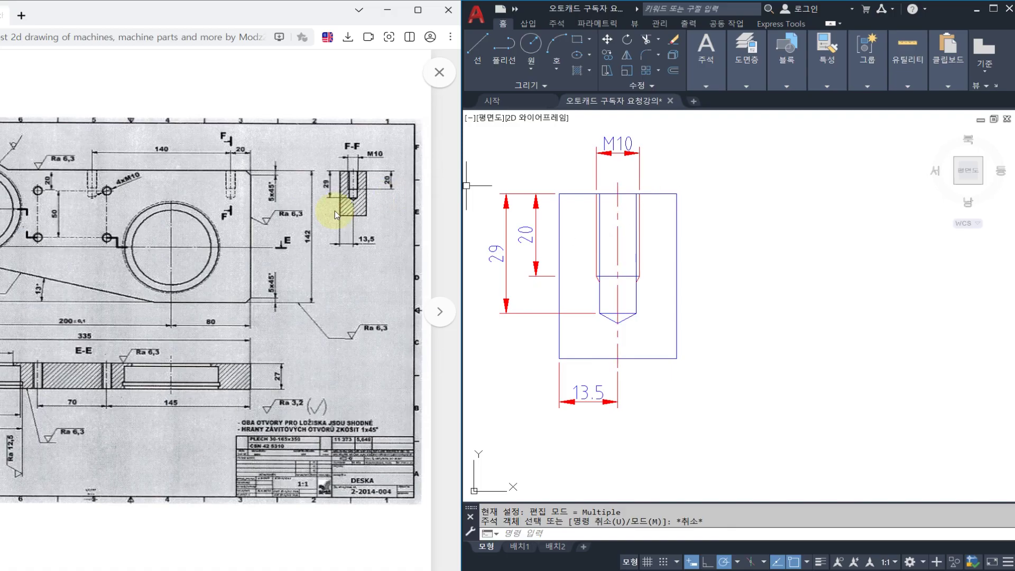
Draw a horizontal and a vertical construction line crossing at a free point to the right of the section view.
{"action": "middle_click_drag", "start_coordinate": [811, 303], "coordinate": [777, 310]}
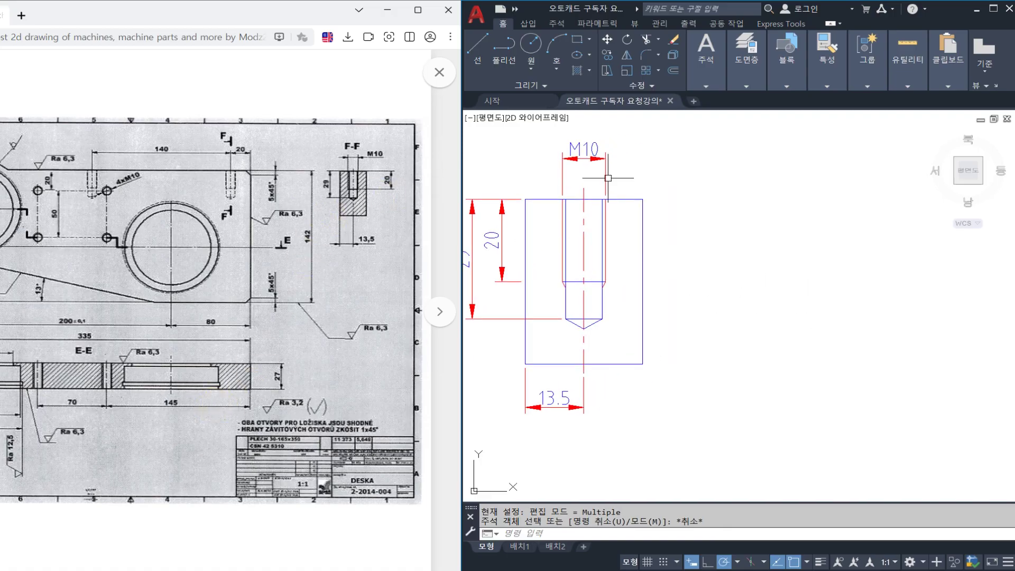
{"action": "mouse_move", "coordinate": [742, 220]}
{"action": "middle_mouse_down"}
{"action": "mouse_move", "coordinate": [695, 236]}
{"action": "mouse_move", "coordinate": [754, 251]}
{"action": "middle_mouse_up"}
{"action": "type", "text": "xl"}
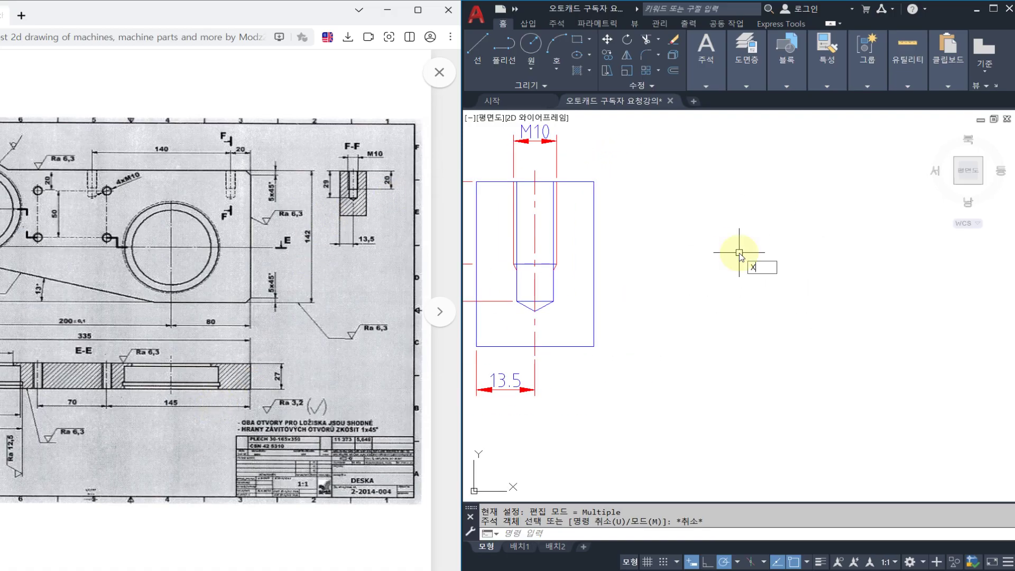
{"action": "key", "text": "Return"}
{"action": "left_click", "coordinate": [731, 241]}
{"action": "key", "text": "Escape"}
{"action": "key", "text": "space"}
{"action": "left_click", "coordinate": [797, 246]}
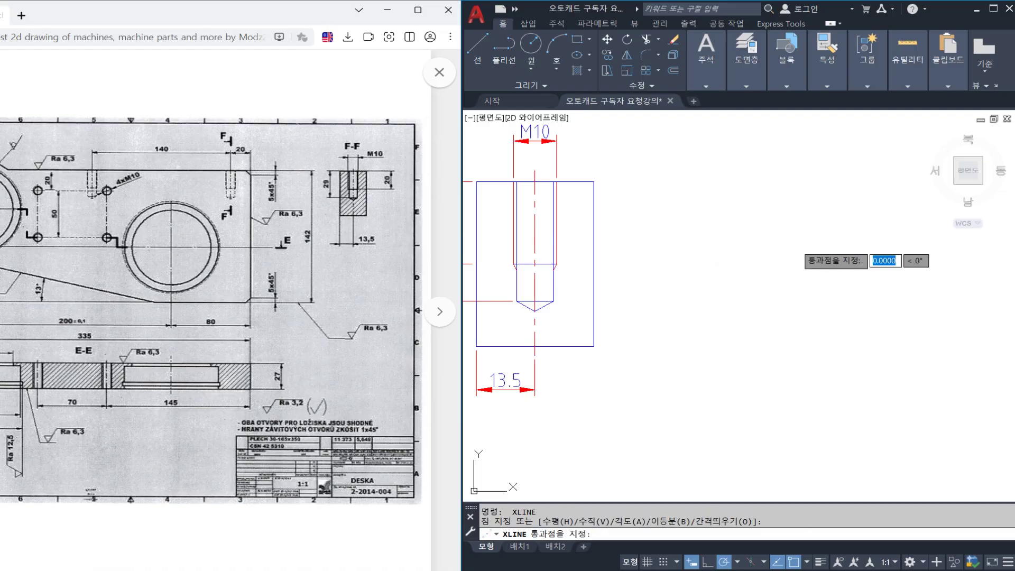
{"action": "left_click", "coordinate": [810, 246]}
{"action": "left_click", "coordinate": [798, 216]}
{"action": "key", "text": "Escape"}
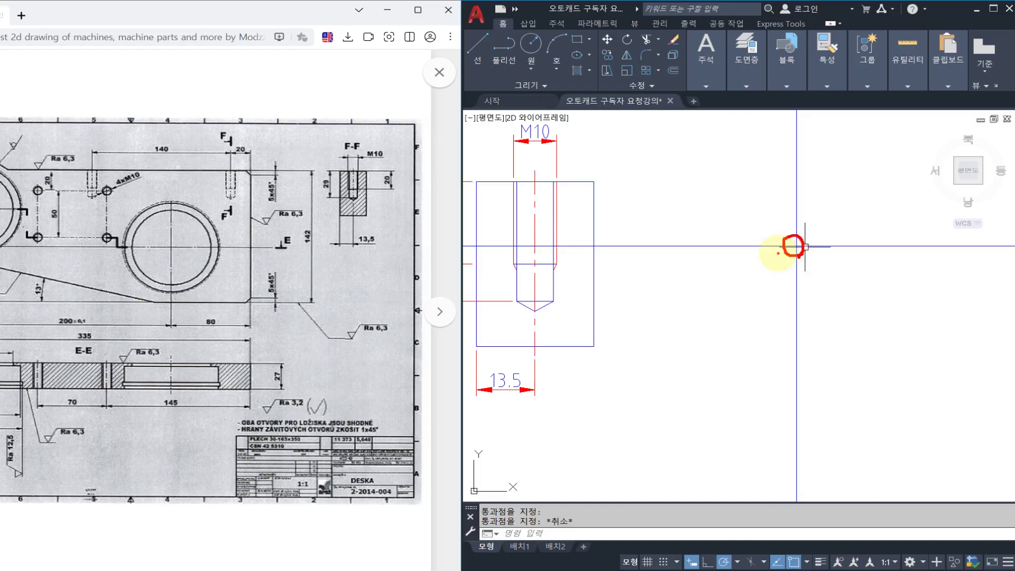
{"action": "middle_click_drag", "start_coordinate": [615, 230], "coordinate": [703, 236]}
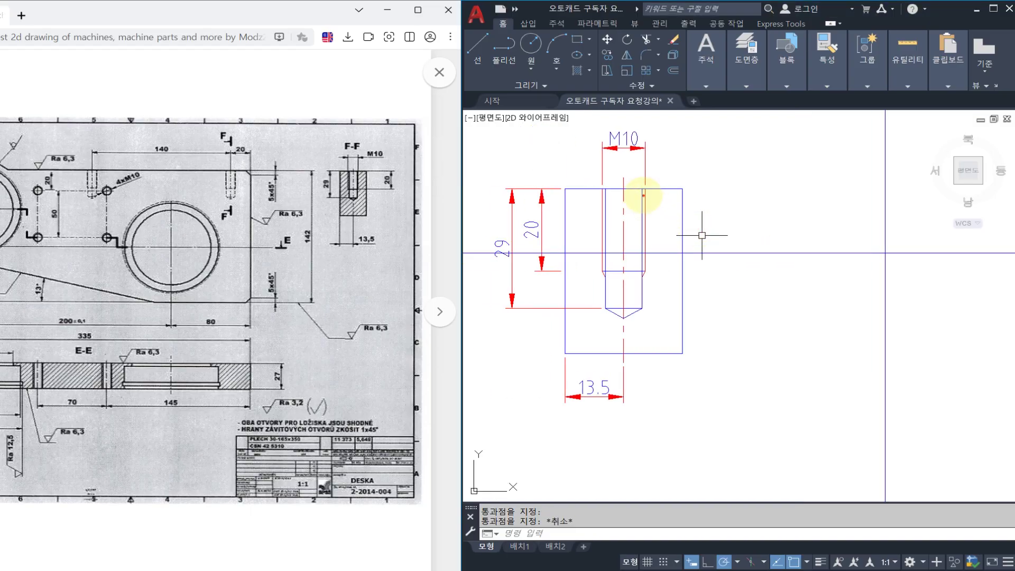
Check the M10 thread diameters in the PDF's metric coarse thread table and return to AutoCAD.
{"action": "mouse_move", "coordinate": [642, 148]}
{"action": "left_mouse_down"}
{"action": "mouse_move", "coordinate": [598, 154]}
{"action": "mouse_move", "coordinate": [689, 130]}
{"action": "mouse_move", "coordinate": [676, 143]}
{"action": "mouse_move", "coordinate": [732, 125]}
{"action": "mouse_move", "coordinate": [748, 145]}
{"action": "mouse_move", "coordinate": [783, 131]}
{"action": "left_mouse_up"}
{"action": "key", "text": "Escape"}
{"action": "key", "text": "alt+Tab"}
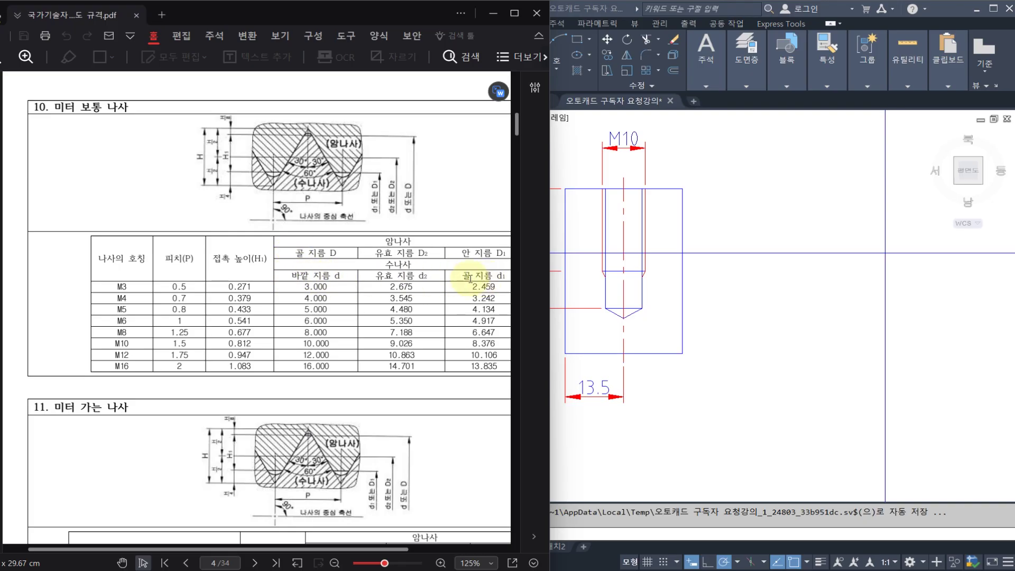
{"action": "left_click", "coordinate": [763, 196]}
{"action": "middle_click_drag", "start_coordinate": [770, 199], "coordinate": [704, 197]}
{"action": "scroll", "coordinate": [754, 210], "scroll_direction": "down", "scroll_amount": 6}
{"action": "mouse_move", "coordinate": [767, 228]}
{"action": "middle_mouse_down"}
{"action": "mouse_move", "coordinate": [711, 244]}
{"action": "mouse_move", "coordinate": [728, 244]}
{"action": "middle_mouse_up"}
{"action": "scroll", "coordinate": [718, 242], "scroll_direction": "up", "scroll_amount": 5}
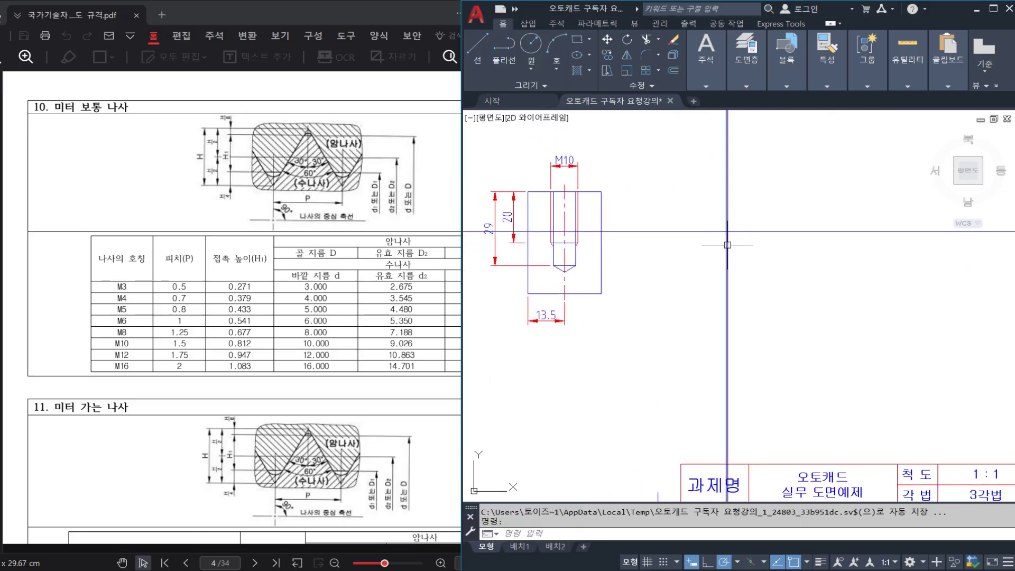
{"action": "left_click", "coordinate": [753, 239]}
{"action": "left_click", "coordinate": [711, 202]}
{"action": "key", "text": "Escape"}
{"action": "key", "text": "Escape"}
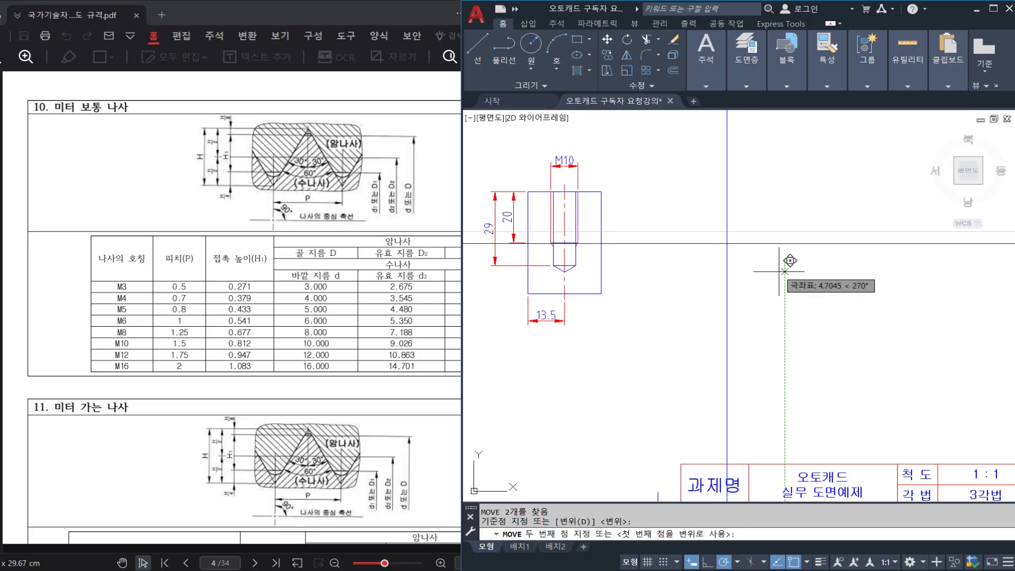
Erase the two crossing construction lines to the right of the section view.
{"action": "left_click", "coordinate": [766, 236]}
{"action": "left_click", "coordinate": [711, 219]}
{"action": "type", "text": "e"}
{"action": "key", "text": "space"}
Draw a horizontal construction line through the block's upper-right corner.
{"action": "type", "text": "xl"}
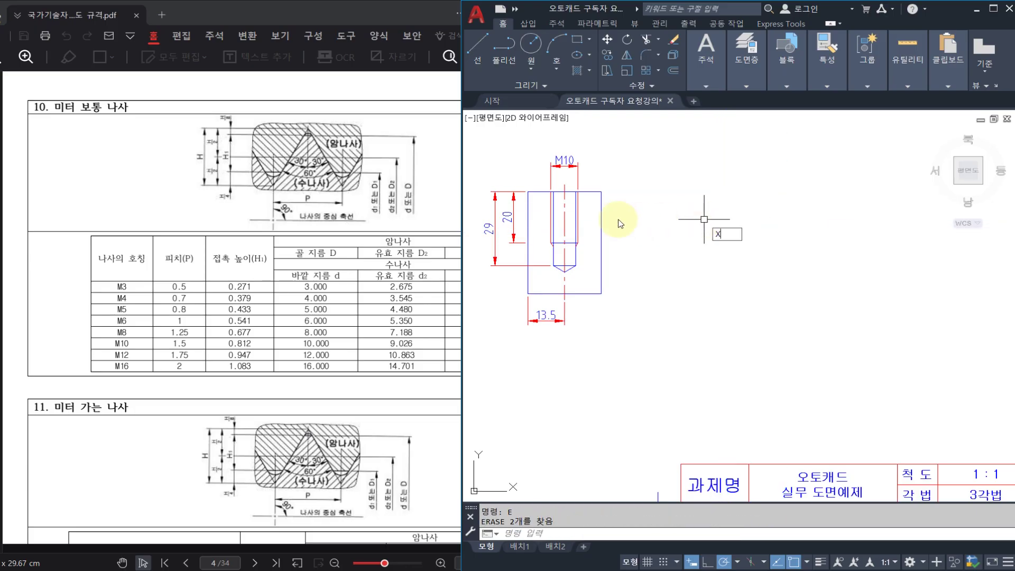
{"action": "key", "text": "space"}
{"action": "left_click", "coordinate": [601, 190]}
{"action": "left_click", "coordinate": [681, 192]}
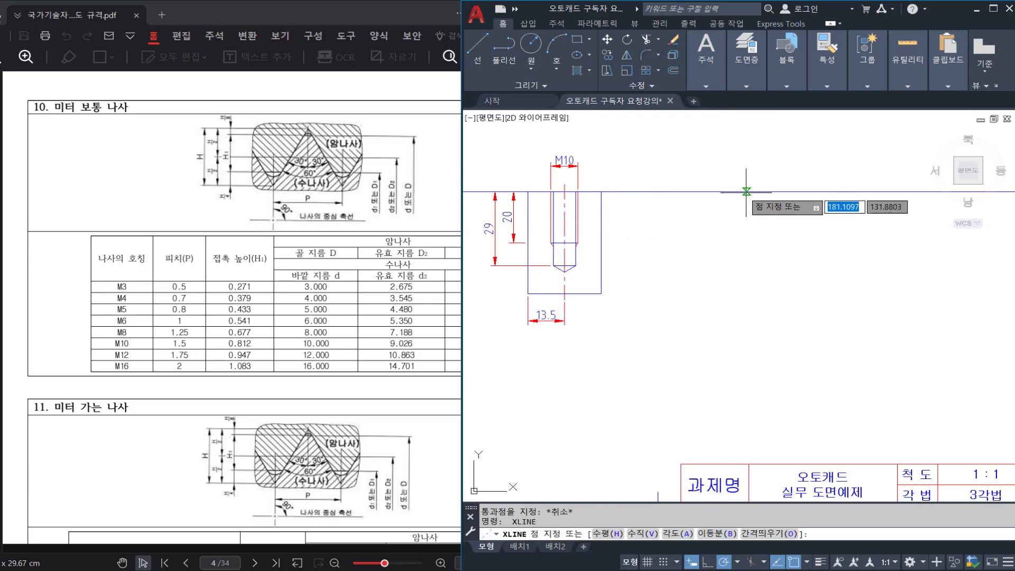
Draw a vertical construction line crossing the horizontal one to the right of the section view.
{"action": "key", "text": "Escape"}
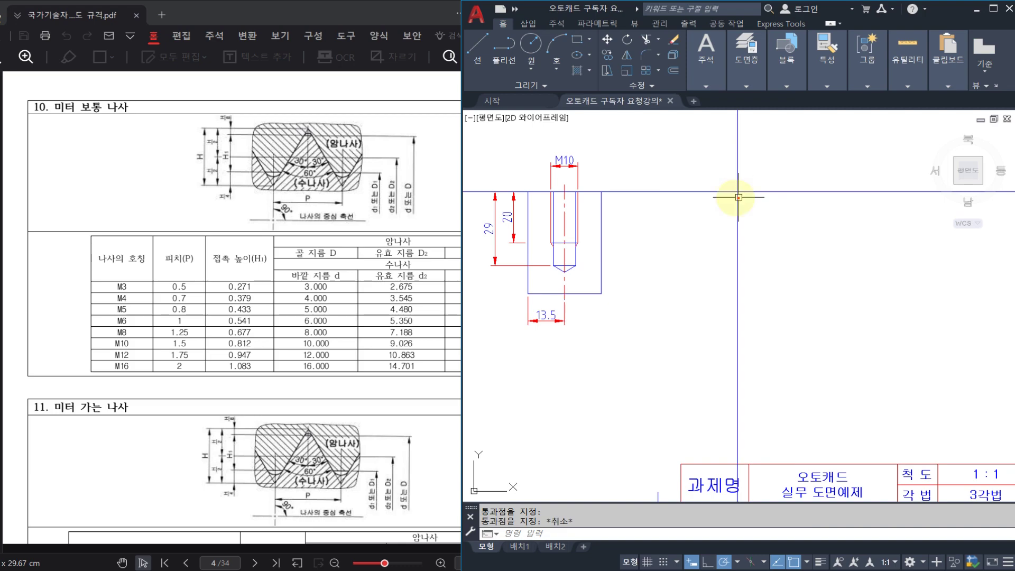
{"action": "mouse_move", "coordinate": [700, 191]}
{"action": "left_mouse_down"}
{"action": "mouse_move", "coordinate": [796, 150]}
{"action": "mouse_move", "coordinate": [795, 191]}
{"action": "left_mouse_up"}
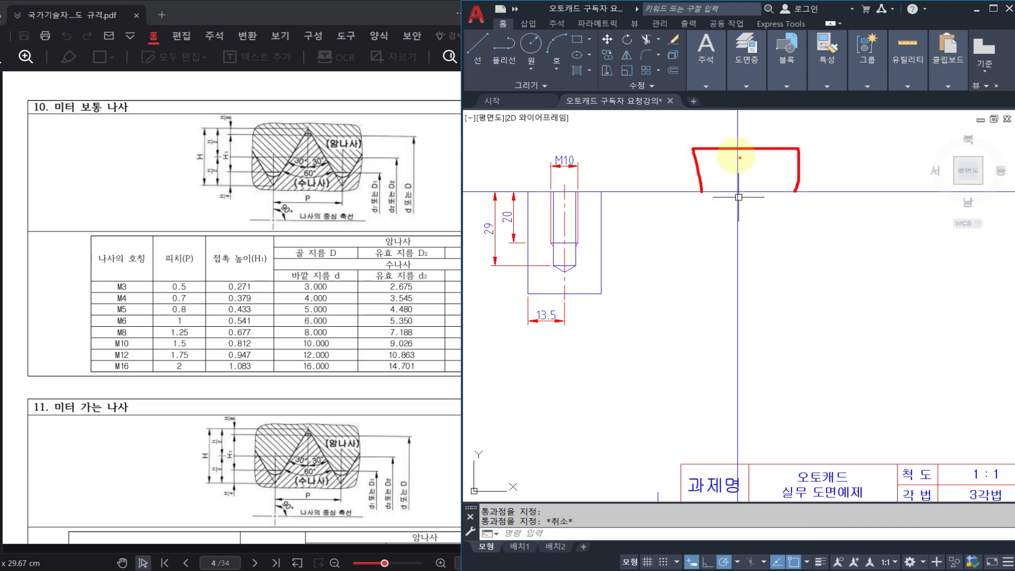
{"action": "left_click_drag", "start_coordinate": [763, 152], "coordinate": [762, 181]}
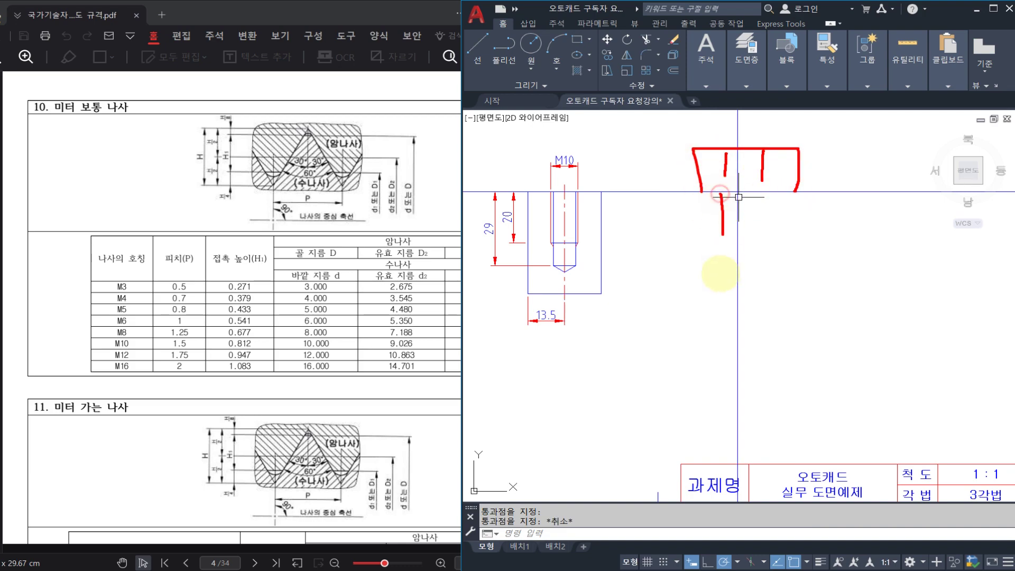
{"action": "mouse_move", "coordinate": [720, 273]}
{"action": "left_mouse_down"}
{"action": "mouse_move", "coordinate": [761, 288]}
{"action": "mouse_move", "coordinate": [746, 185]}
{"action": "left_mouse_up"}
{"action": "key", "text": "Escape"}
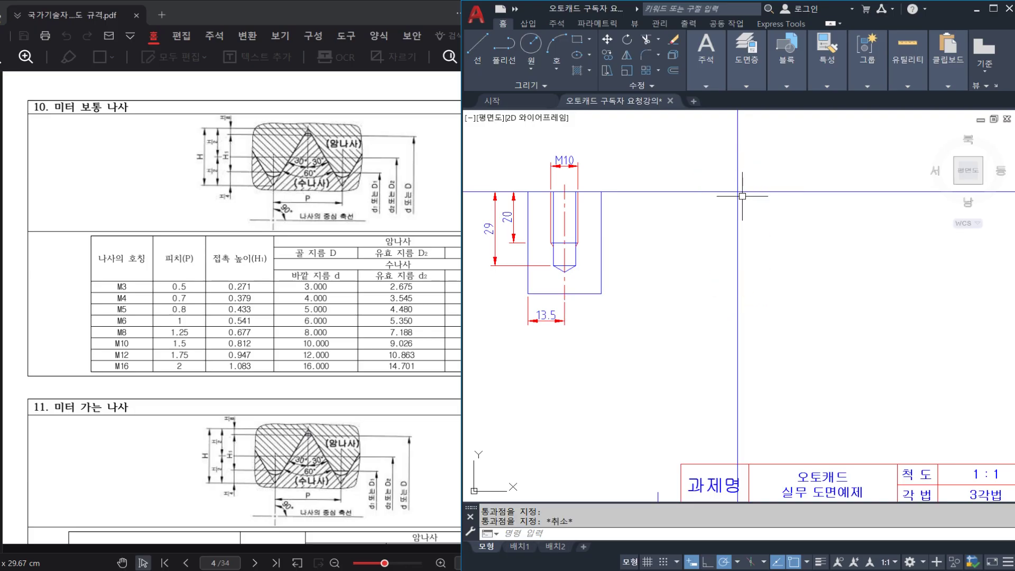
{"action": "key", "text": "Escape"}
Offset the vertical construction line by 10/2 to both sides.
{"action": "middle_click_drag", "start_coordinate": [742, 196], "coordinate": [712, 202]}
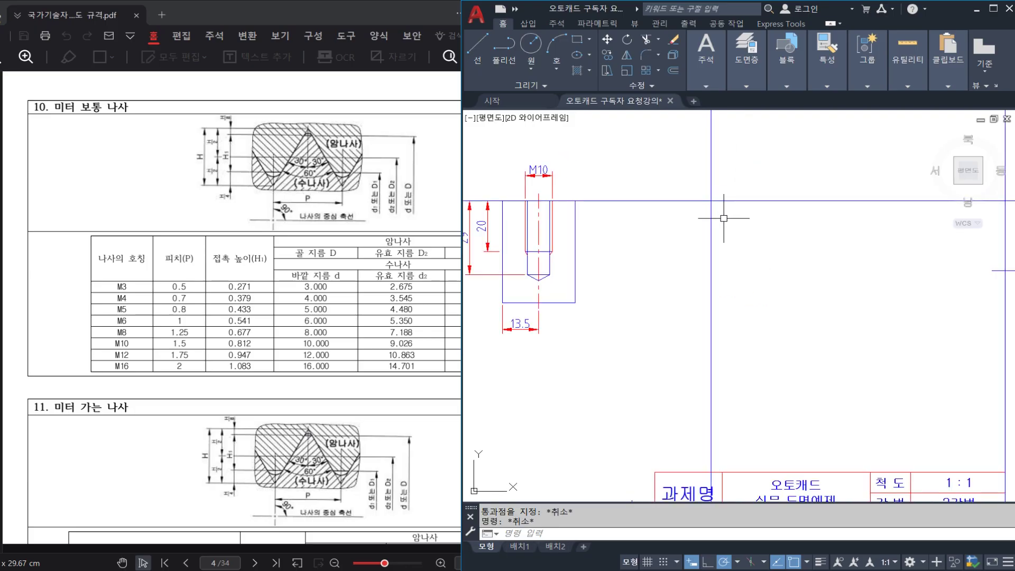
{"action": "type", "text": "o"}
{"action": "key", "text": "space"}
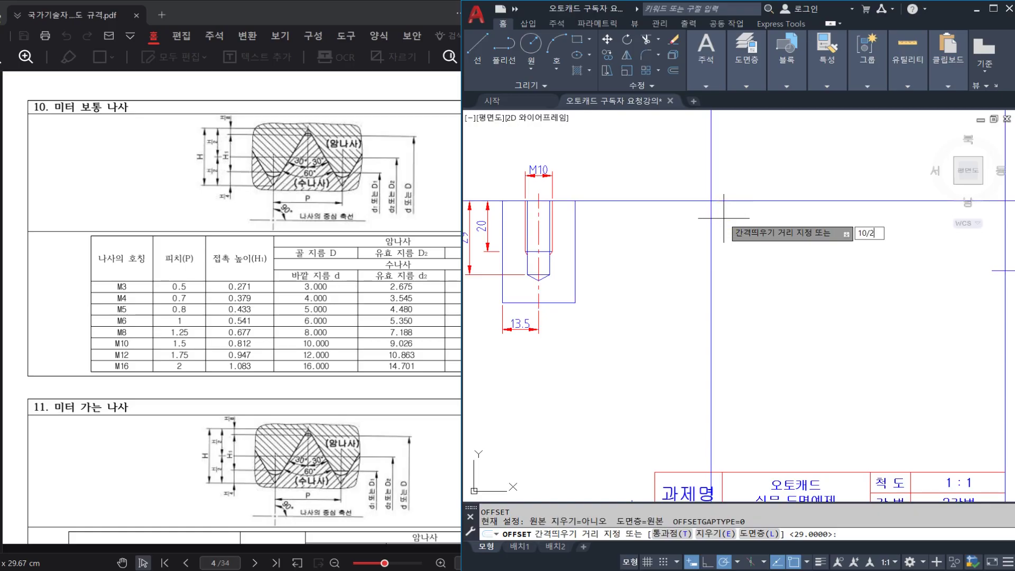
{"action": "key", "text": "space"}
{"action": "left_click", "coordinate": [710, 218]}
{"action": "left_click", "coordinate": [687, 220]}
{"action": "left_click", "coordinate": [710, 219]}
{"action": "left_click", "coordinate": [720, 221]}
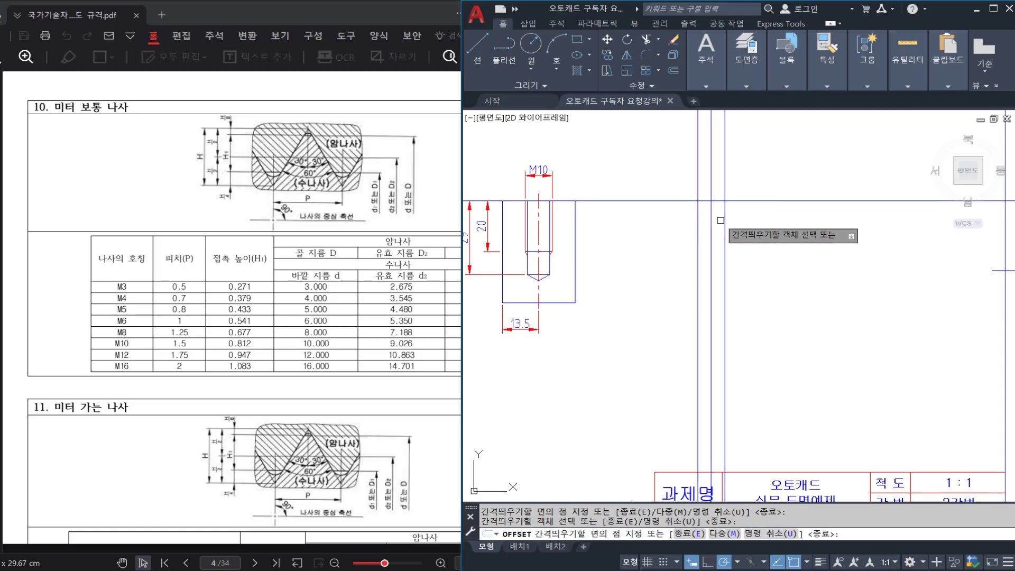
{"action": "key", "text": "space"}
Trim the two offset lines above the horizontal construction line along the block's upper edge.
{"action": "type", "text": "tr"}
{"action": "key", "text": "space"}
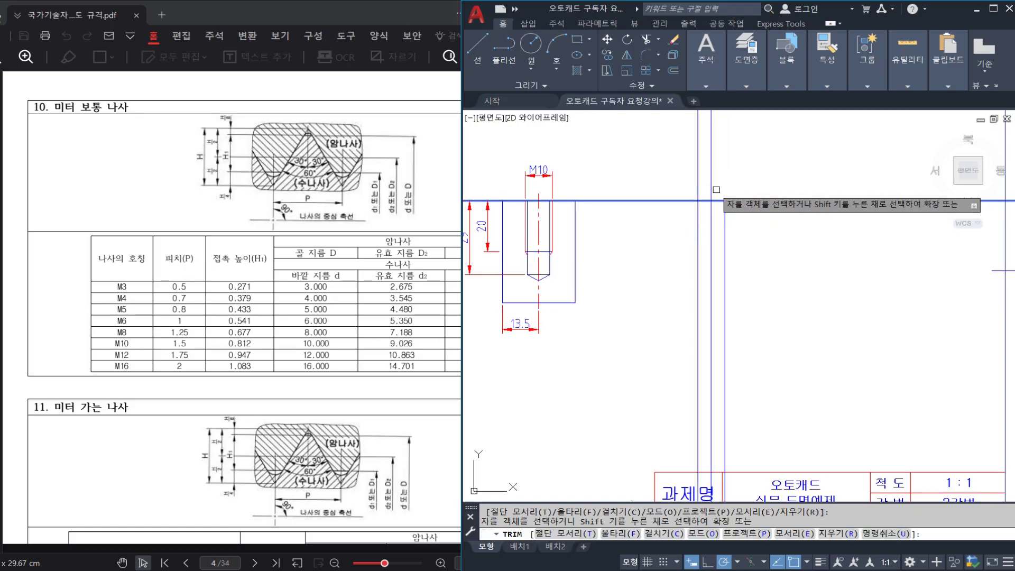
{"action": "key", "text": "Escape"}
{"action": "left_click", "coordinate": [697, 224]}
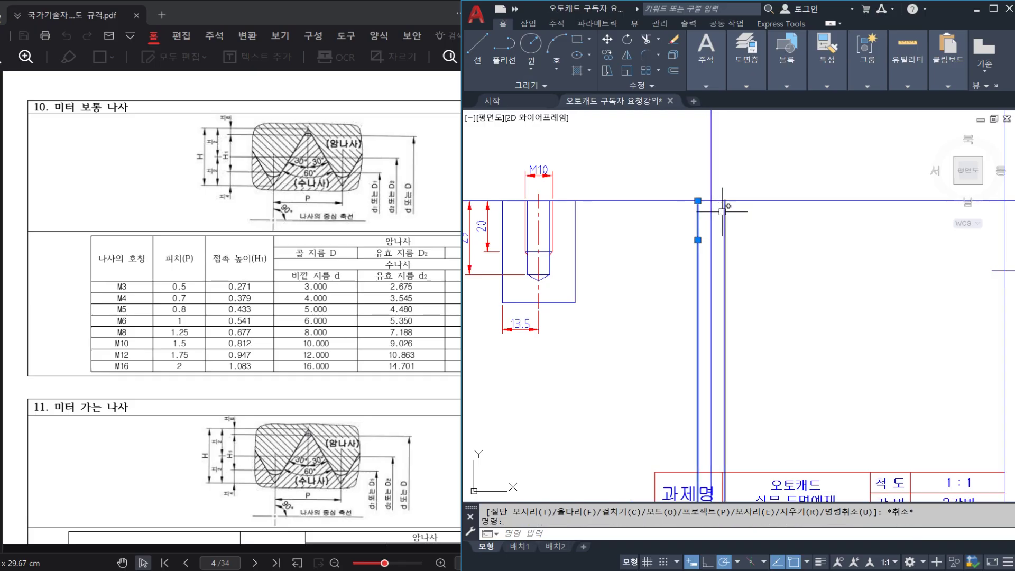
{"action": "left_click", "coordinate": [724, 213]}
{"action": "key", "text": "Escape"}
Add a linear dimension between the upper ends of the two offset lines, placed above the horizontal construction line.
{"action": "type", "text": "D"}
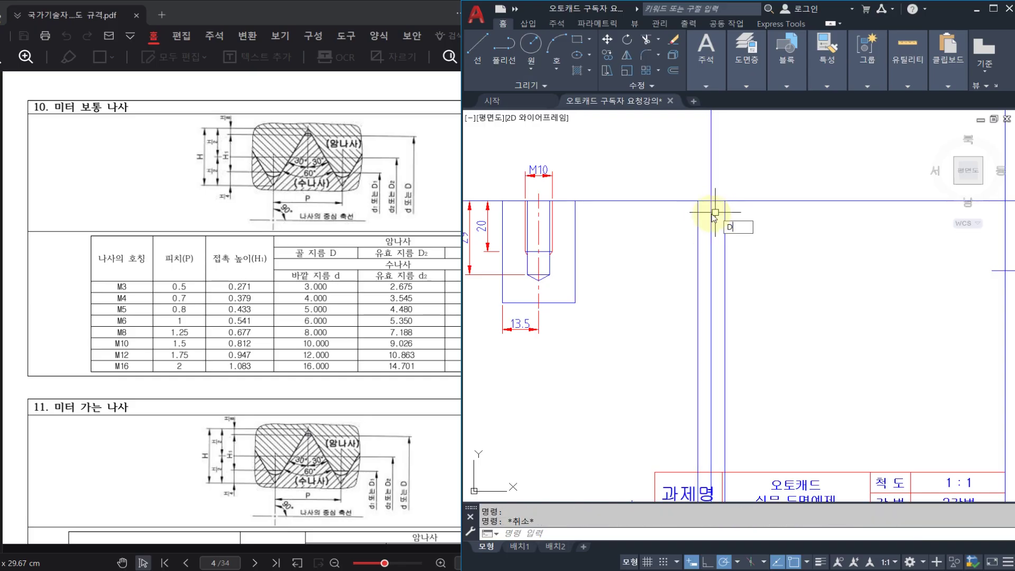
{"action": "type", "text": "IMLI"}
{"action": "key", "text": "space"}
{"action": "left_click", "coordinate": [698, 202]}
{"action": "left_click", "coordinate": [725, 201]}
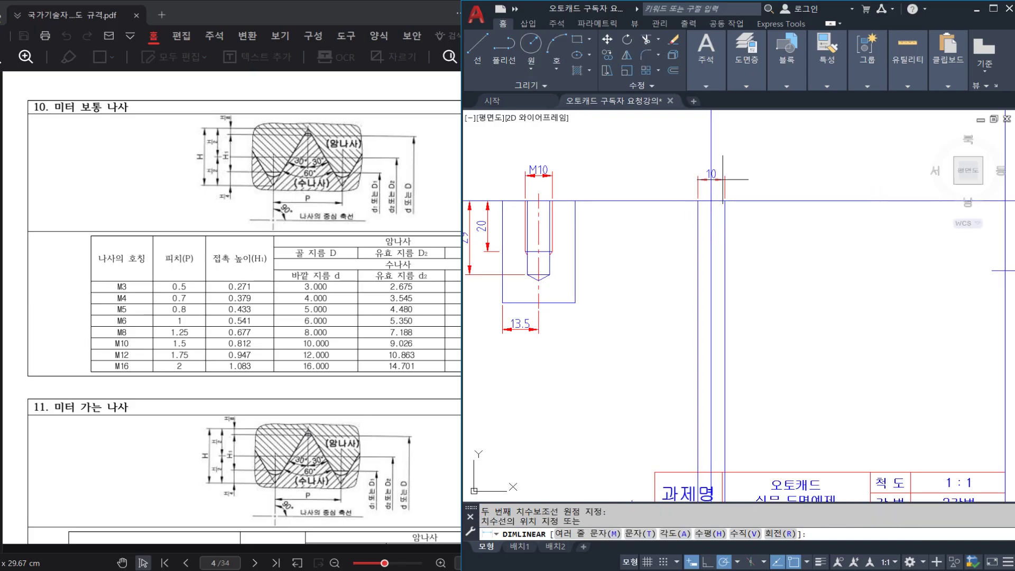
{"action": "left_click", "coordinate": [722, 180]}
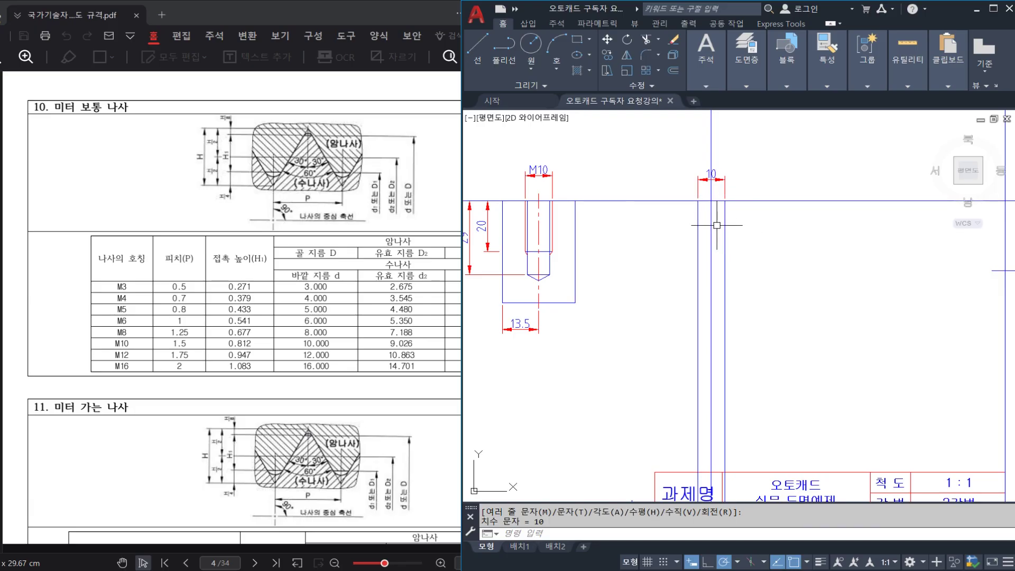
Draw a horizontal construction line through the lower end of the full thread in the section view.
{"action": "type", "text": "XL"}
{"action": "key", "text": "space"}
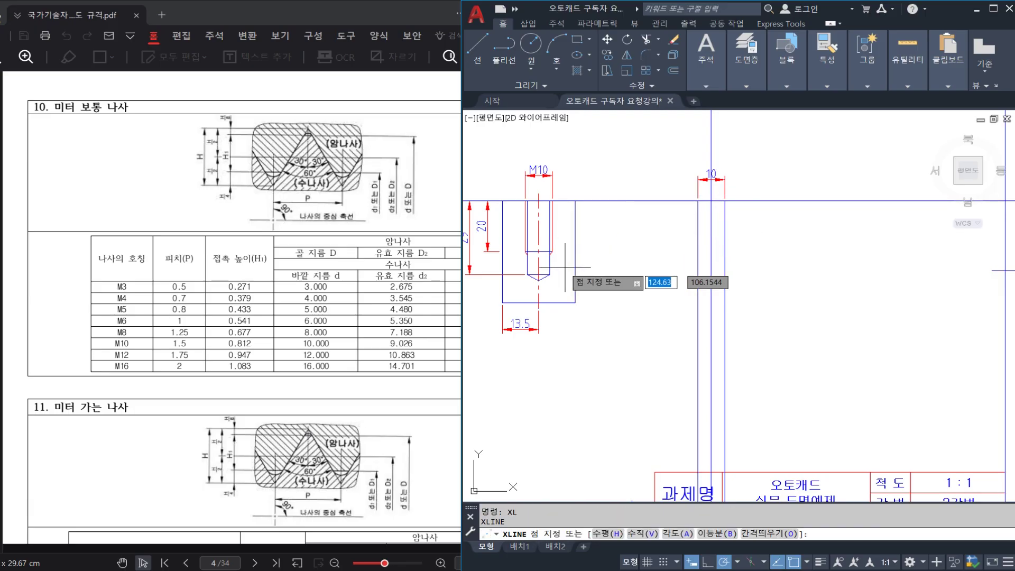
{"action": "scroll", "coordinate": [562, 264], "scroll_direction": "up", "scroll_amount": 2}
{"action": "left_click", "coordinate": [546, 245]}
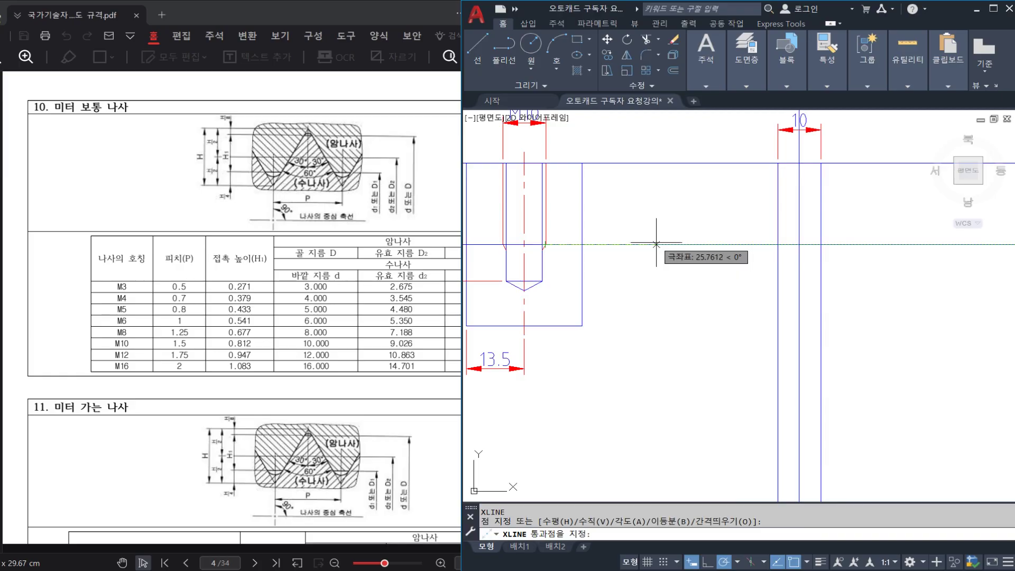
{"action": "left_click", "coordinate": [656, 244]}
{"action": "key", "text": "Escape"}
{"action": "scroll", "coordinate": [822, 222], "scroll_direction": "up", "scroll_amount": 2}
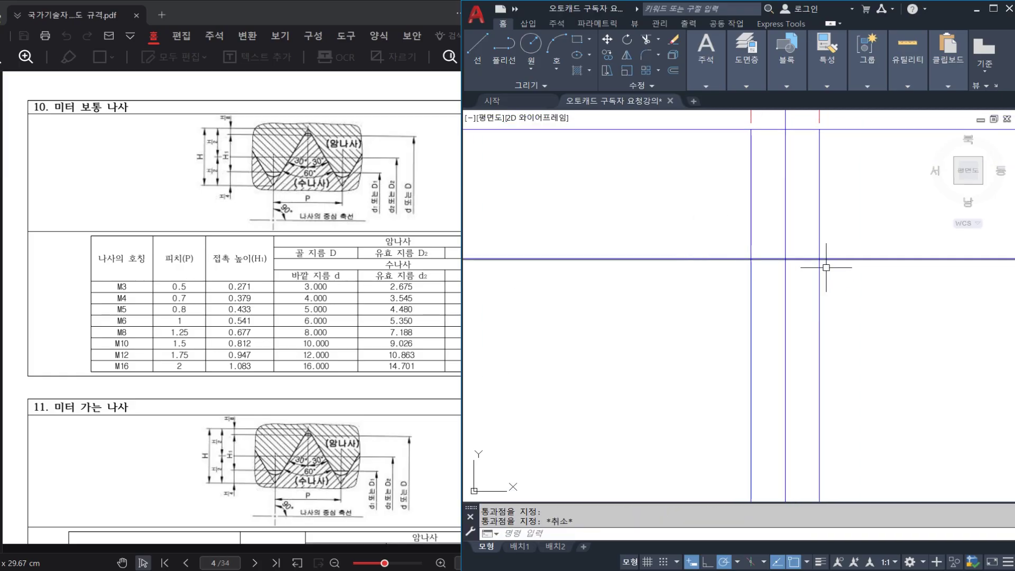
{"action": "type", "text": "TR"}
{"action": "key", "text": "space"}
{"action": "left_click", "coordinate": [832, 274]}
{"action": "key", "text": "Escape"}
{"action": "key", "text": "Escape"}
{"action": "scroll", "coordinate": [765, 259], "scroll_direction": "down", "scroll_amount": 2}
{"action": "middle_click_drag", "start_coordinate": [765, 259], "coordinate": [682, 283]}
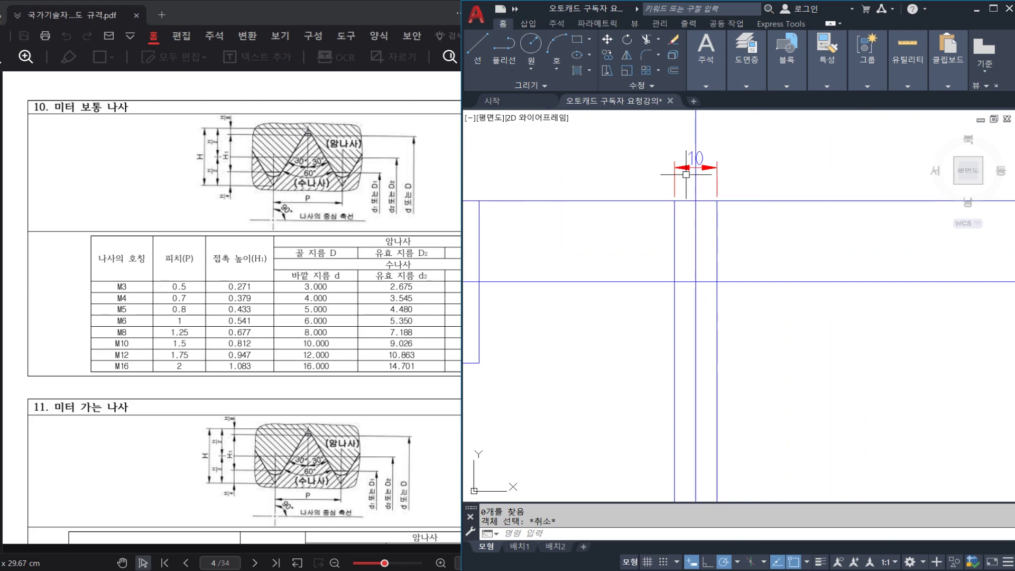
{"action": "scroll", "coordinate": [672, 227], "scroll_direction": "up", "scroll_amount": 2}
{"action": "left_click", "coordinate": [674, 220]}
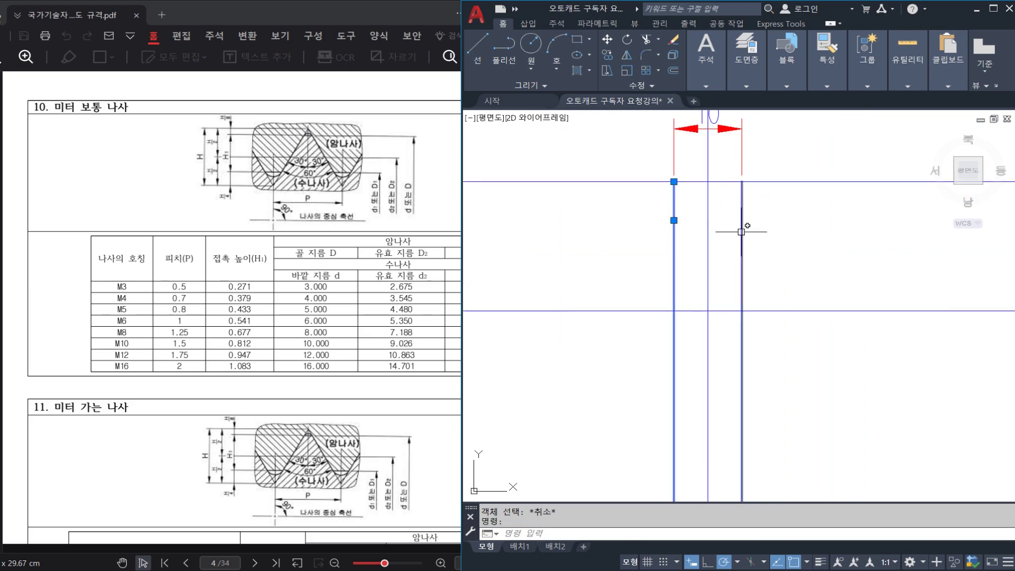
{"action": "key", "text": "Escape"}
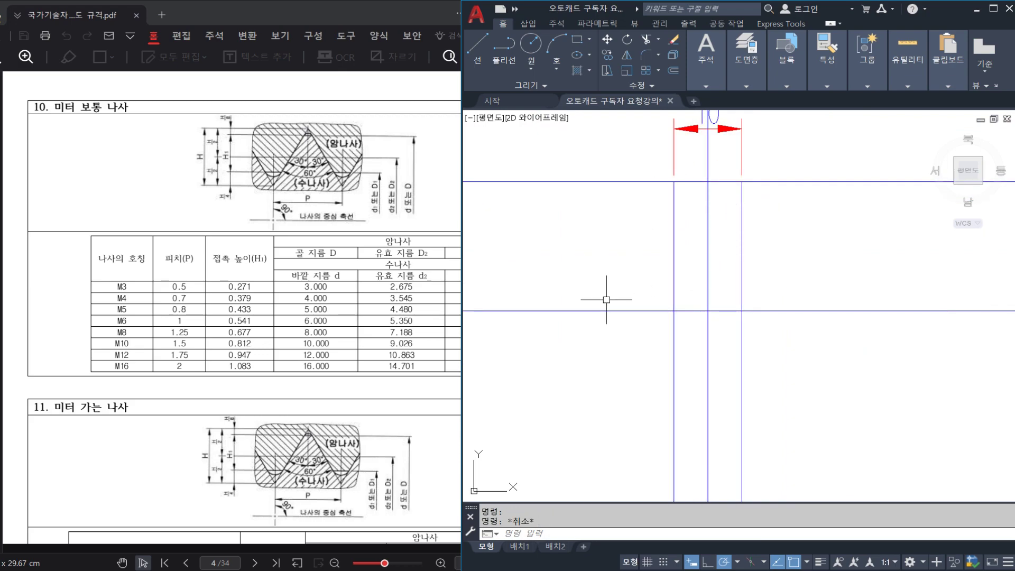
{"action": "left_click", "coordinate": [588, 188]}
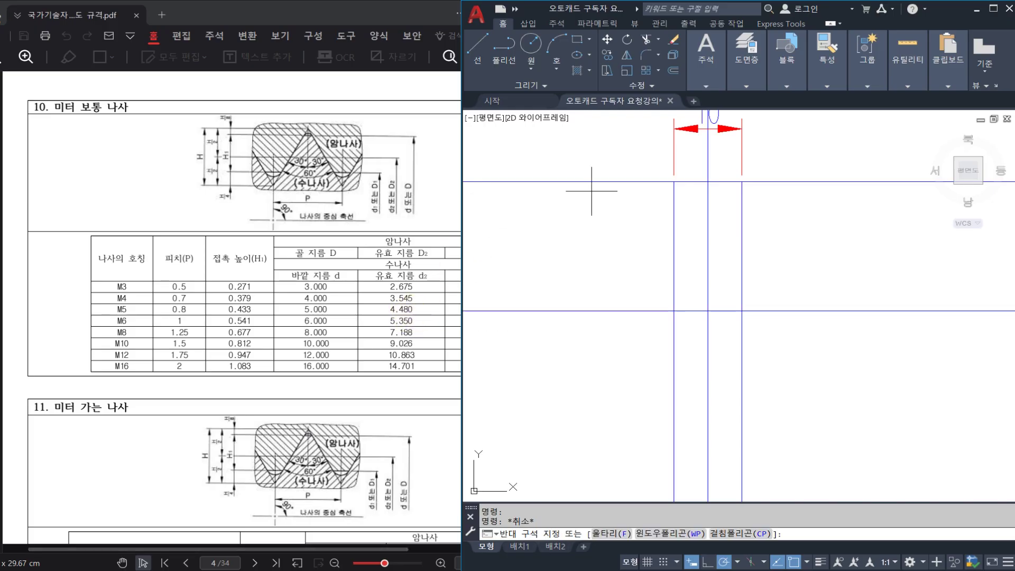
{"action": "key", "text": "Escape"}
Compare the inner hole lines of the section view with the M10 minor diameter in the PDF thread table and return to AutoCAD.
{"action": "scroll", "coordinate": [651, 237], "scroll_direction": "down", "scroll_amount": 4}
{"action": "scroll", "coordinate": [620, 231], "scroll_direction": "up", "scroll_amount": 3}
{"action": "scroll", "coordinate": [620, 231], "scroll_direction": "up", "scroll_amount": 2}
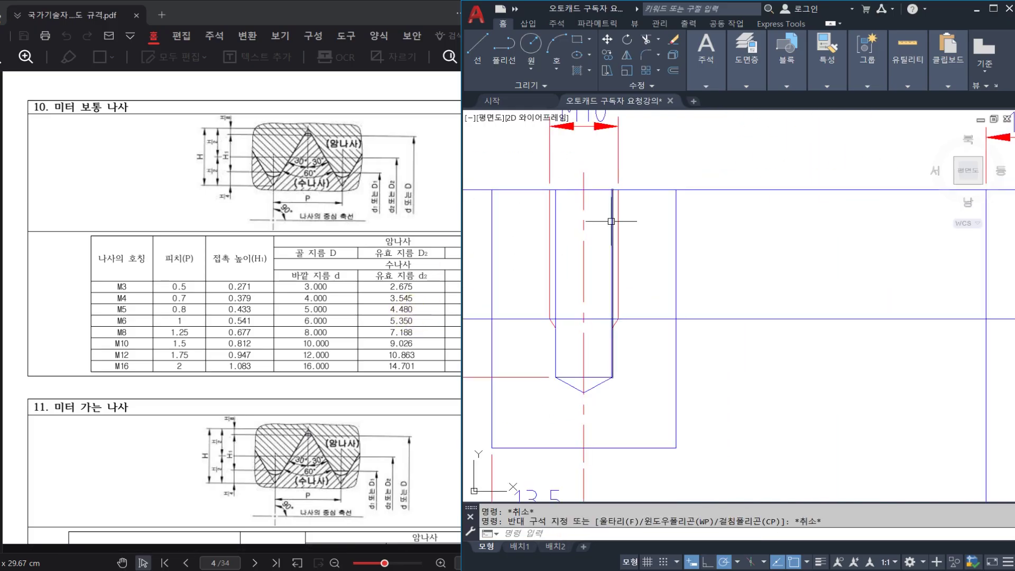
{"action": "left_click", "coordinate": [612, 220]}
{"action": "left_click", "coordinate": [559, 222]}
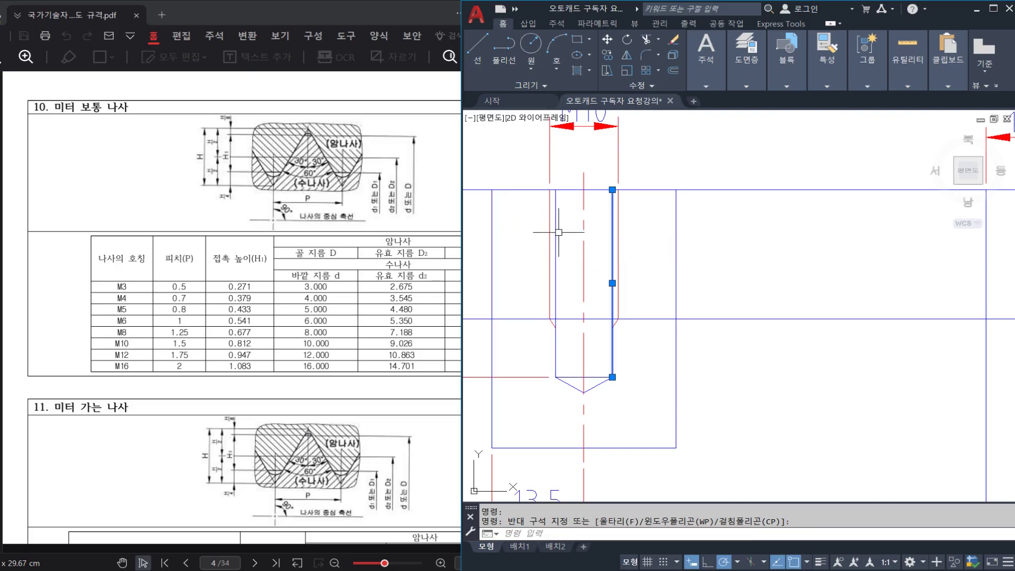
{"action": "left_click", "coordinate": [372, 272]}
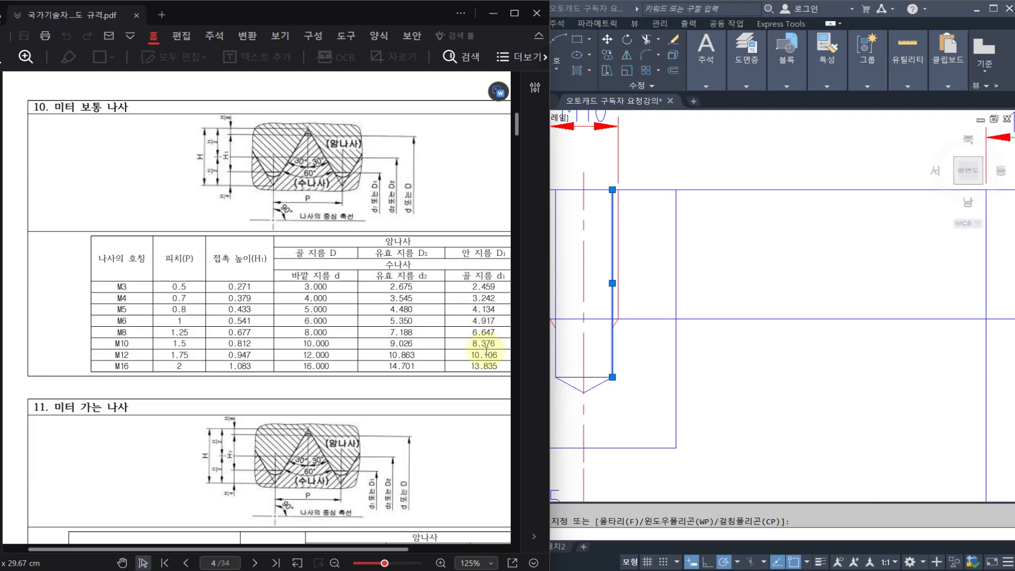
{"action": "left_click", "coordinate": [795, 277]}
{"action": "key", "text": "Escape"}
Offset the vertical centre construction line by 8376/2000 to both sides for the thread's minor diameter.
{"action": "middle_click_drag", "start_coordinate": [771, 267], "coordinate": [503, 280]}
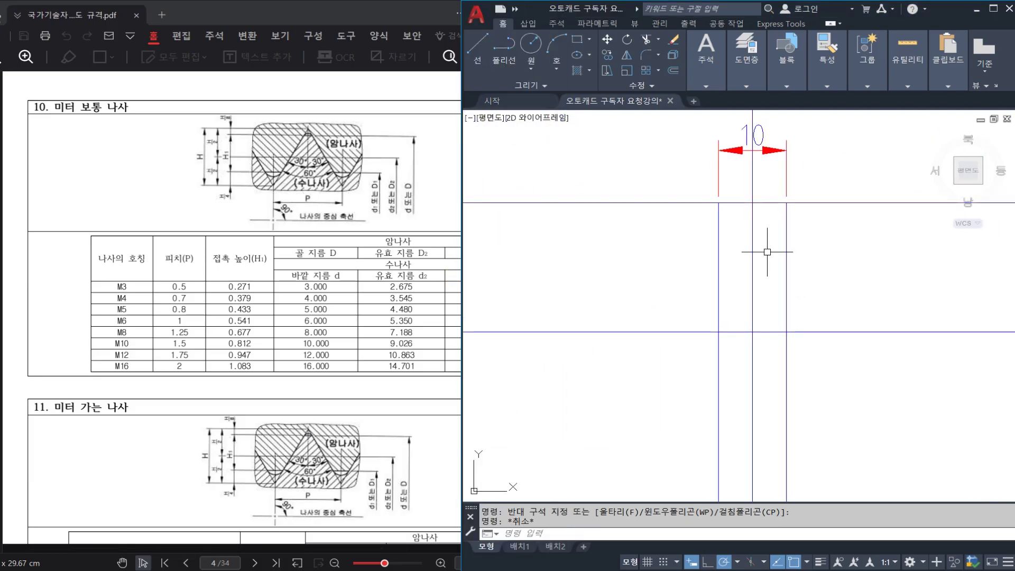
{"action": "type", "text": "o"}
{"action": "key", "text": "space"}
{"action": "type", "text": "8376/2000"}
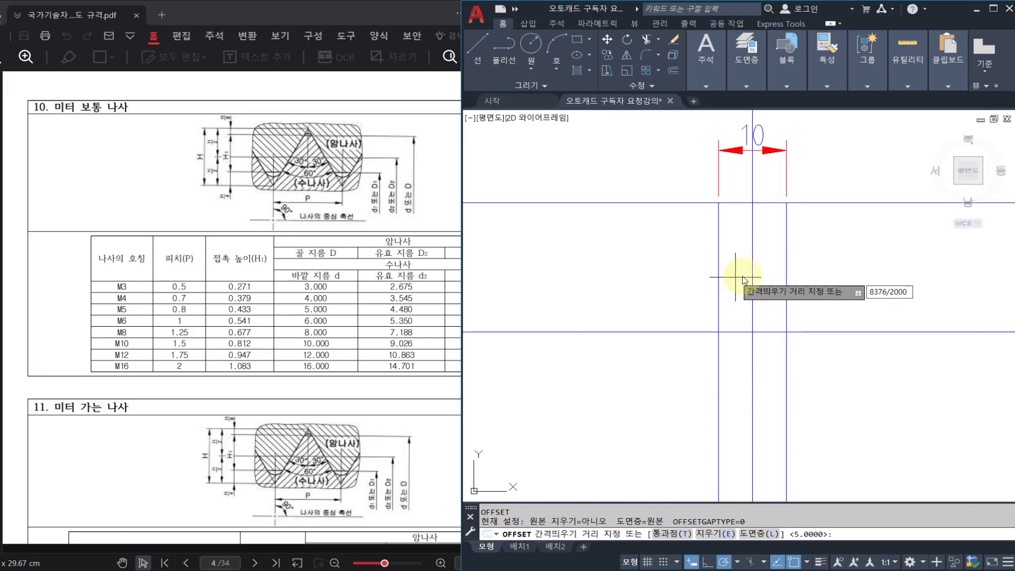
{"action": "key", "text": "space"}
{"action": "left_click", "coordinate": [750, 266]}
{"action": "left_click", "coordinate": [748, 267]}
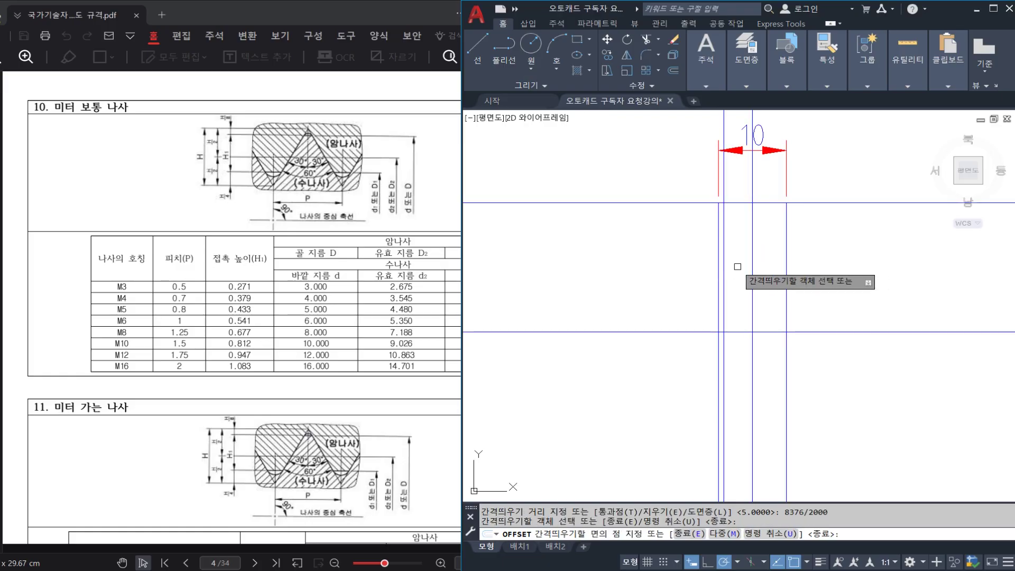
{"action": "left_click", "coordinate": [751, 265]}
{"action": "left_click", "coordinate": [766, 227]}
{"action": "key", "text": "space"}
Trim the two minor diameter lines above the upper horizontal construction line.
{"action": "type", "text": "tr"}
{"action": "key", "text": "space"}
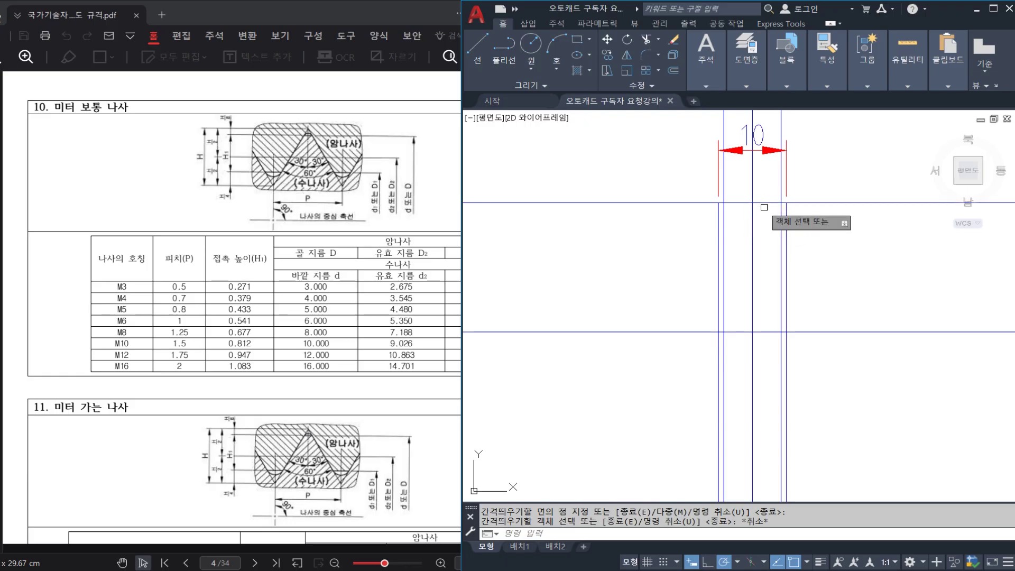
{"action": "key", "text": "space"}
{"action": "left_click", "coordinate": [780, 169]}
{"action": "left_click", "coordinate": [723, 169]}
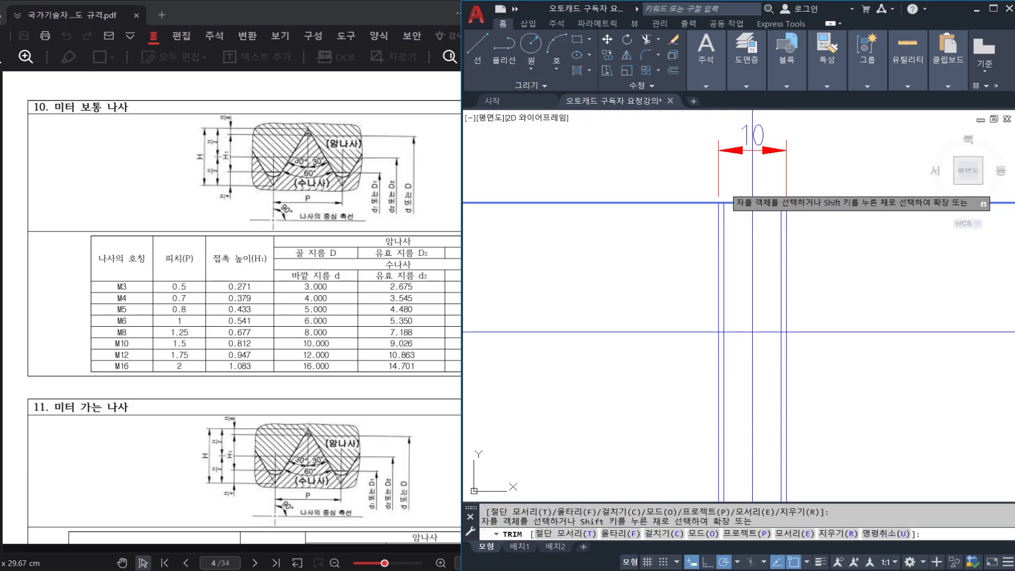
{"action": "key", "text": "Escape"}
Trim the two minor diameter lines below the lower horizontal construction line at the thread end.
{"action": "scroll", "coordinate": [768, 285], "scroll_direction": "down", "scroll_amount": 4}
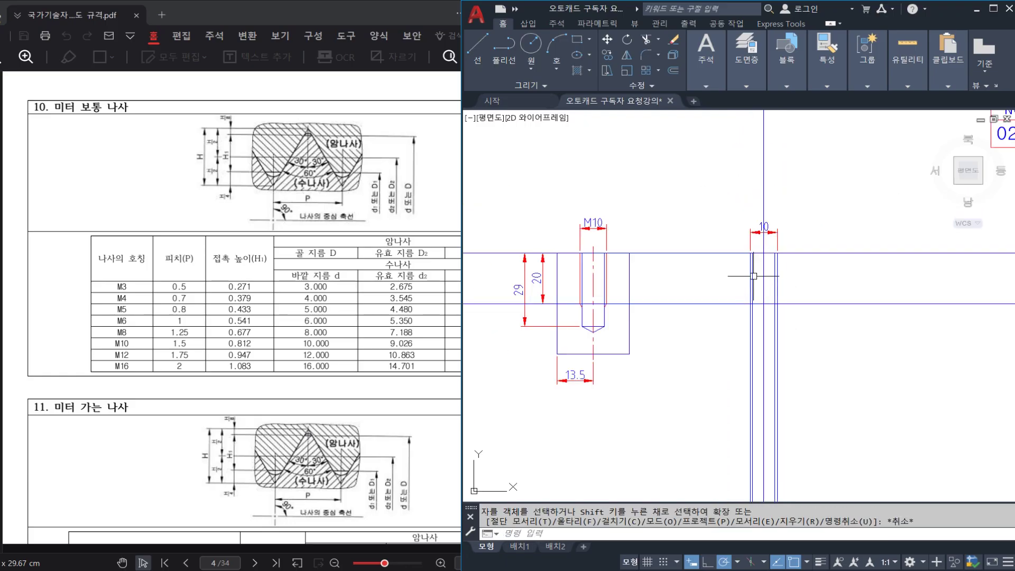
{"action": "scroll", "coordinate": [753, 275], "scroll_direction": "up", "scroll_amount": 4}
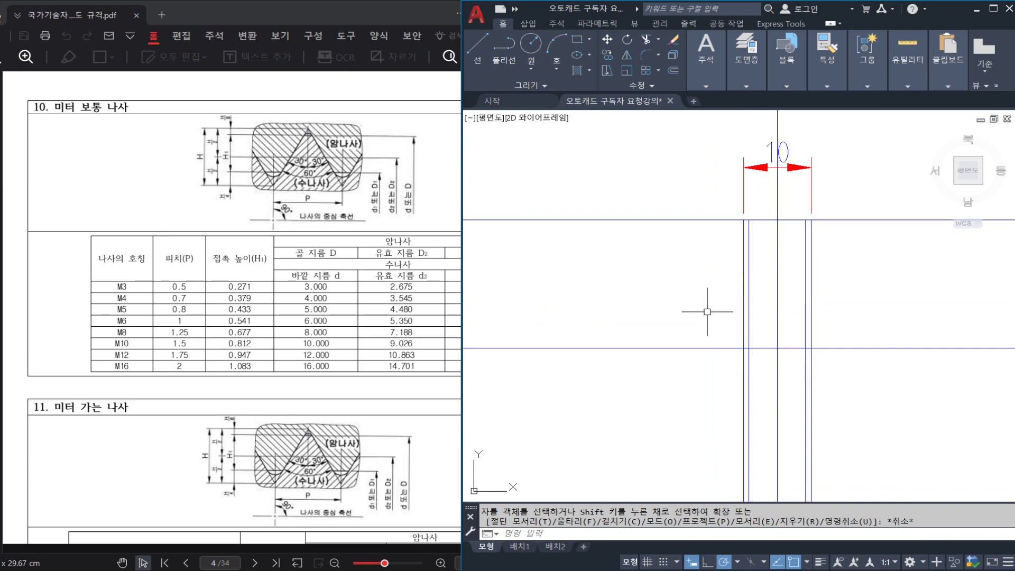
{"action": "scroll", "coordinate": [777, 354], "scroll_direction": "up", "scroll_amount": 2}
{"action": "key", "text": "space"}
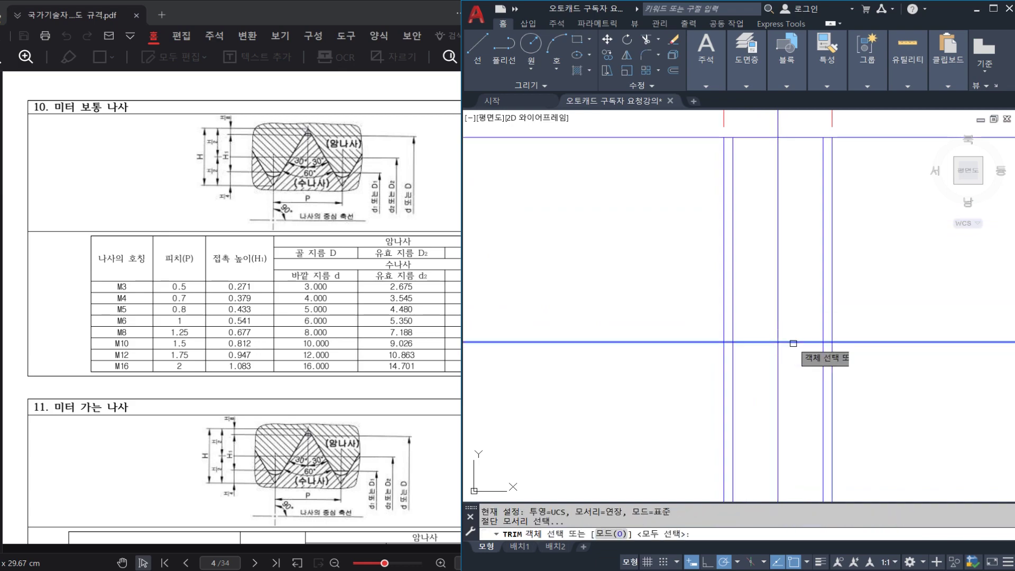
{"action": "key", "text": "space"}
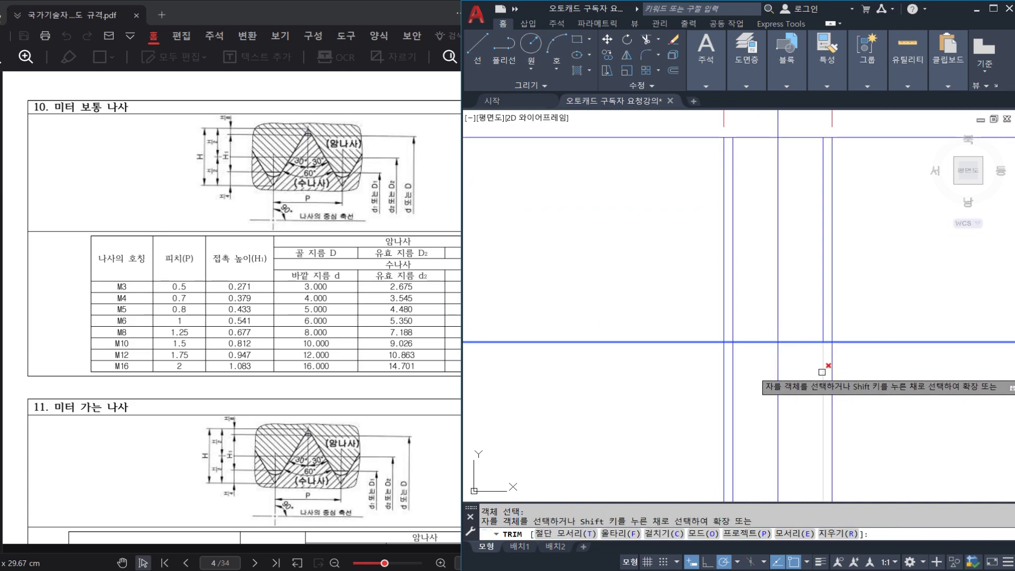
{"action": "left_click", "coordinate": [823, 371]}
{"action": "left_click", "coordinate": [733, 364]}
{"action": "key", "text": "Escape"}
{"action": "scroll", "coordinate": [746, 313], "scroll_direction": "down", "scroll_amount": 3}
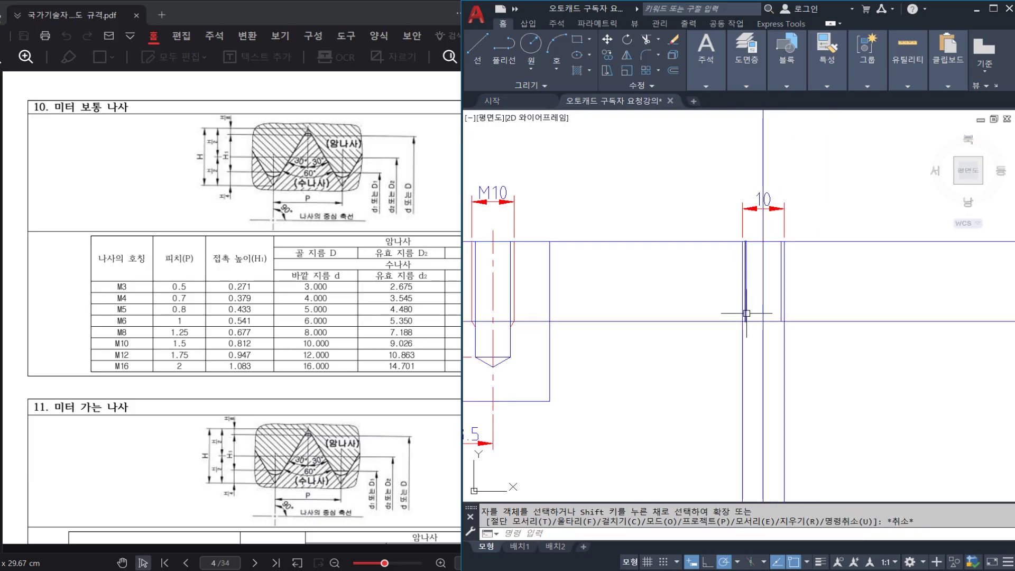
{"action": "scroll", "coordinate": [745, 292], "scroll_direction": "up", "scroll_amount": 2}
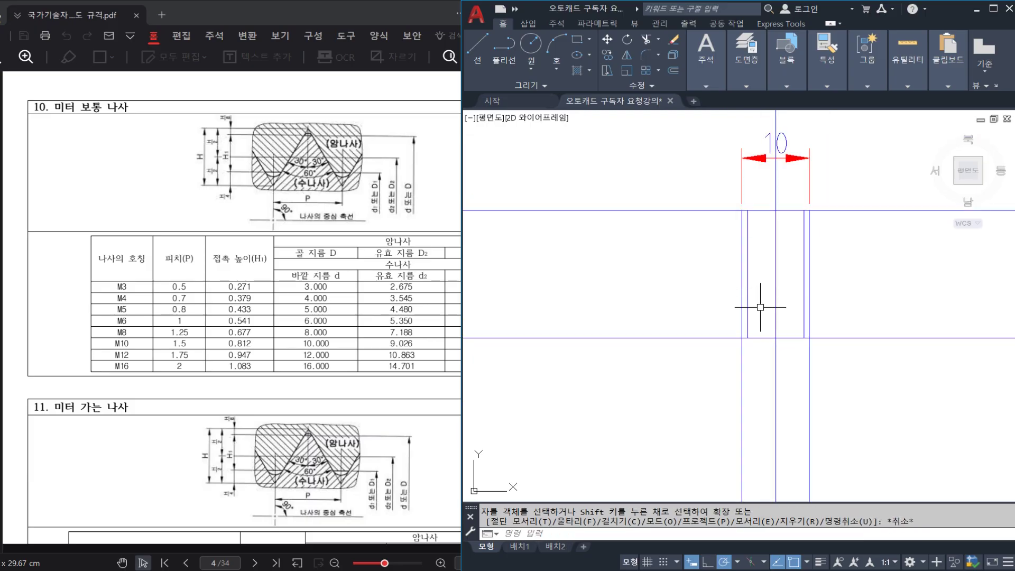
{"action": "middle_click_drag", "start_coordinate": [768, 335], "coordinate": [748, 355]}
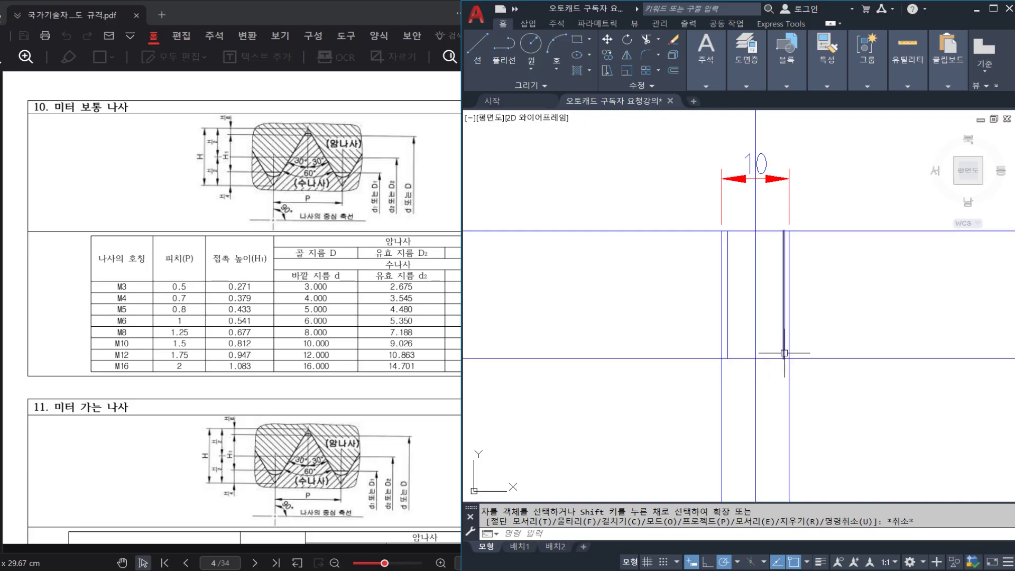
{"action": "key", "text": "Escape"}
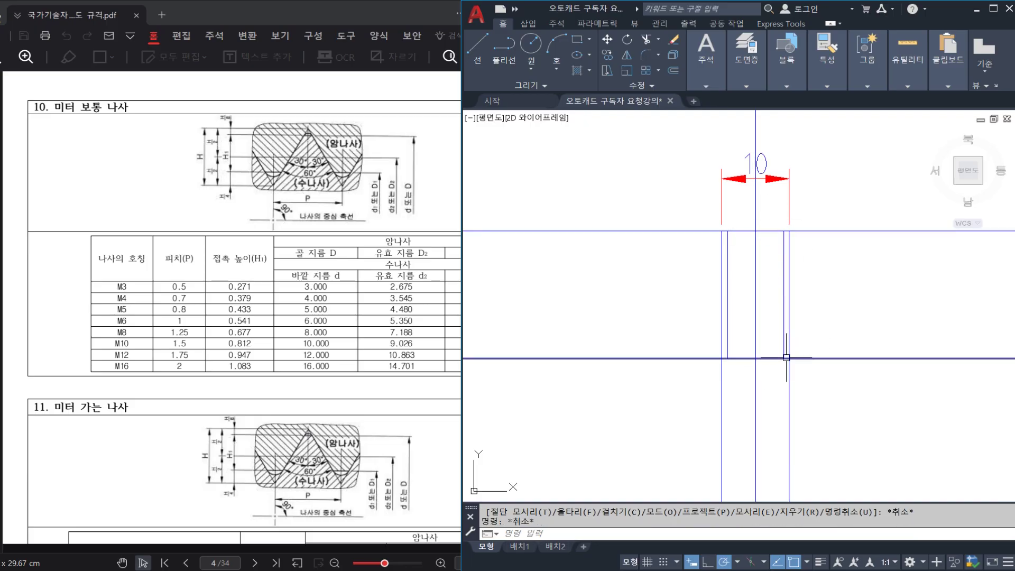
{"action": "scroll", "coordinate": [787, 356], "scroll_direction": "up", "scroll_amount": 4}
{"action": "type", "text": "X"}
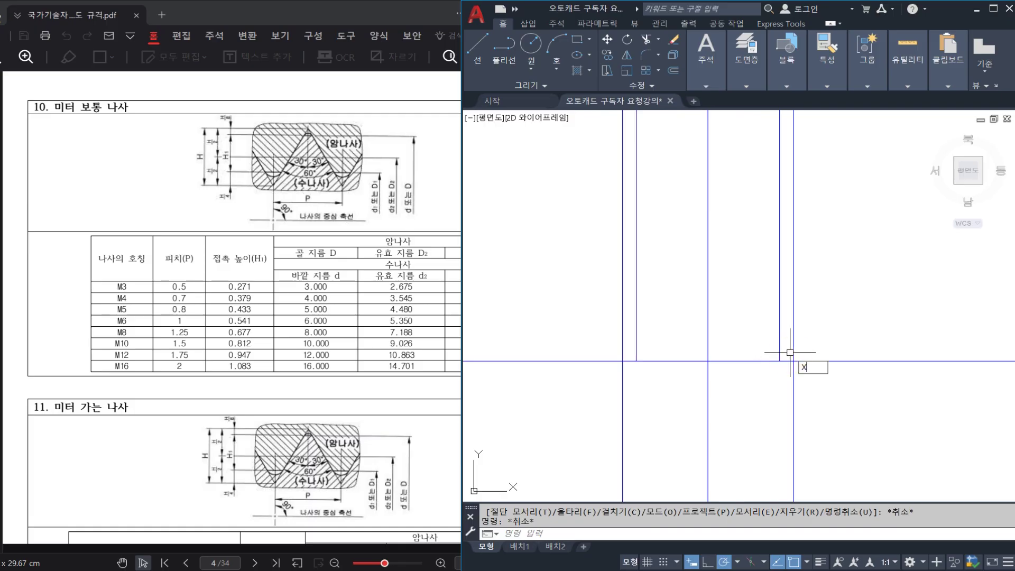
{"action": "type", "text": "L"}
{"action": "key", "text": "Return"}
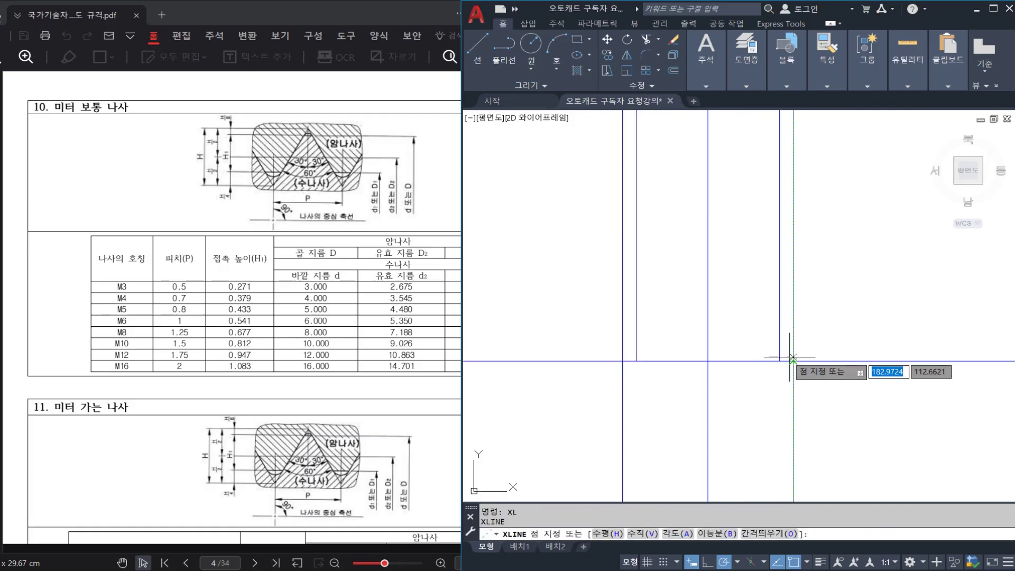
{"action": "key", "text": "Escape"}
{"action": "key", "text": "Escape"}
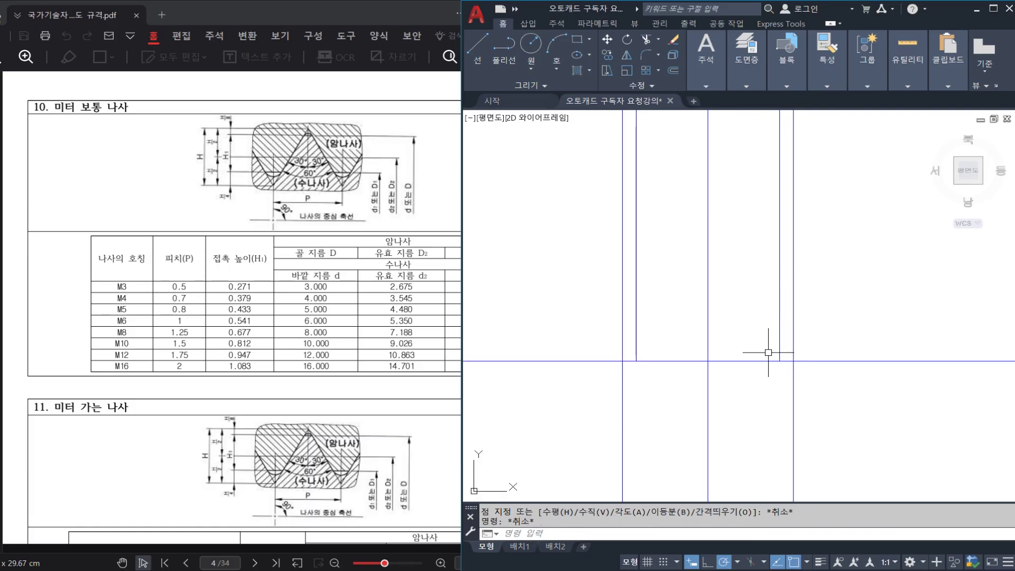
Draw a 45° construction line through the lower end of the right minor diameter line.
{"action": "key", "text": "Return"}
{"action": "type", "text": "A"}
{"action": "key", "text": "Return"}
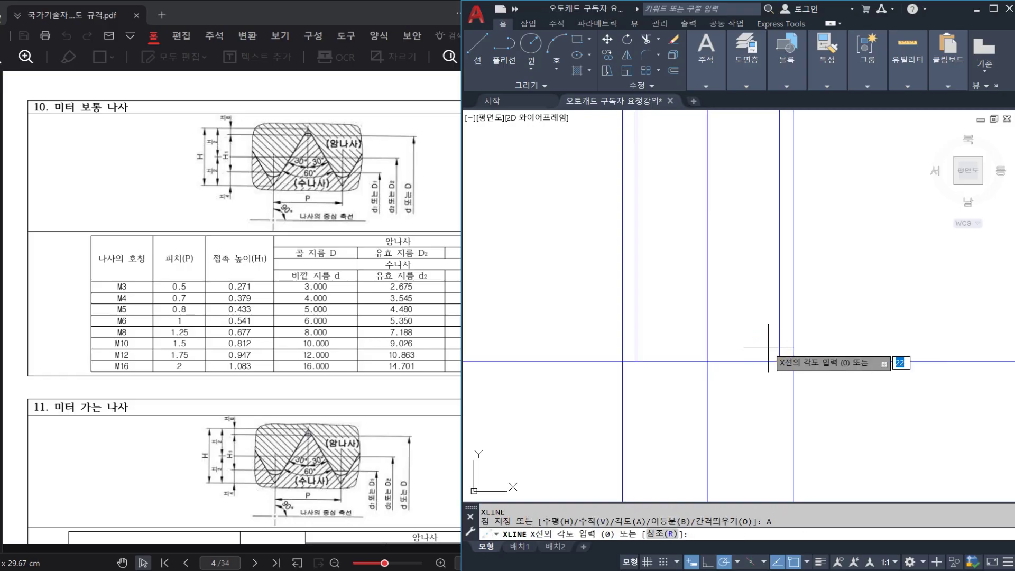
{"action": "type", "text": "15"}
{"action": "key", "text": "Return"}
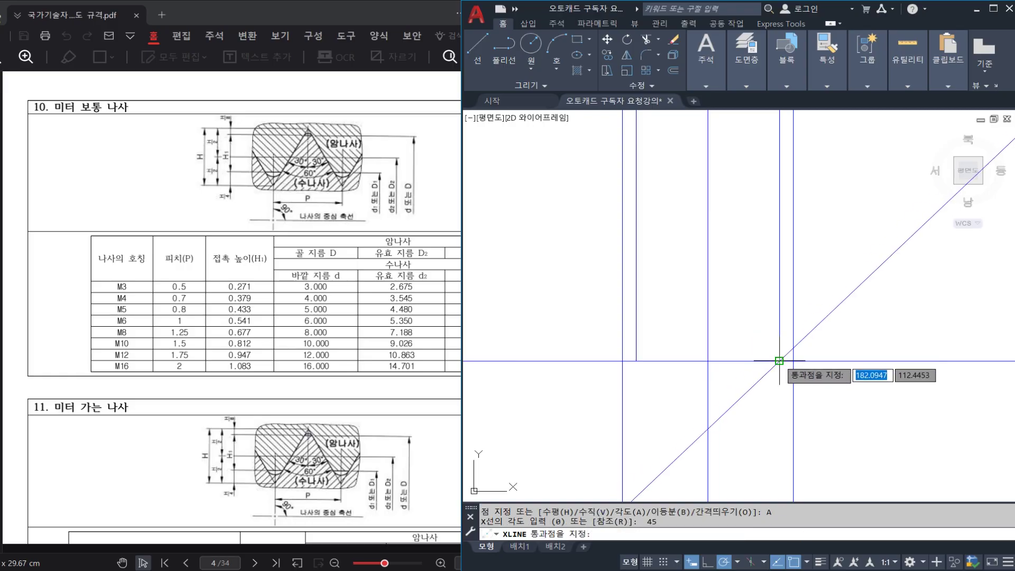
{"action": "left_click", "coordinate": [780, 361]}
{"action": "key", "text": "Escape"}
Trim the angled construction line and the right outer diameter line below the horizontal thread end line.
{"action": "type", "text": "TR"}
{"action": "key", "text": "Return"}
{"action": "left_click", "coordinate": [801, 369]}
{"action": "left_click", "coordinate": [771, 328]}
{"action": "key", "text": "Return"}
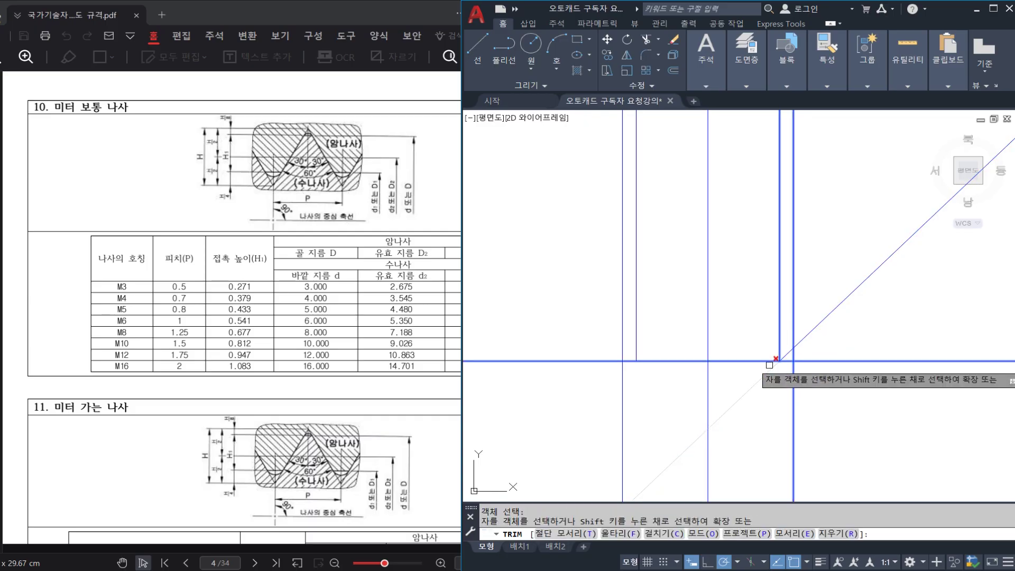
{"action": "left_click", "coordinate": [774, 365]}
{"action": "left_click", "coordinate": [797, 379]}
{"action": "left_click", "coordinate": [800, 370]}
{"action": "left_click", "coordinate": [793, 368]}
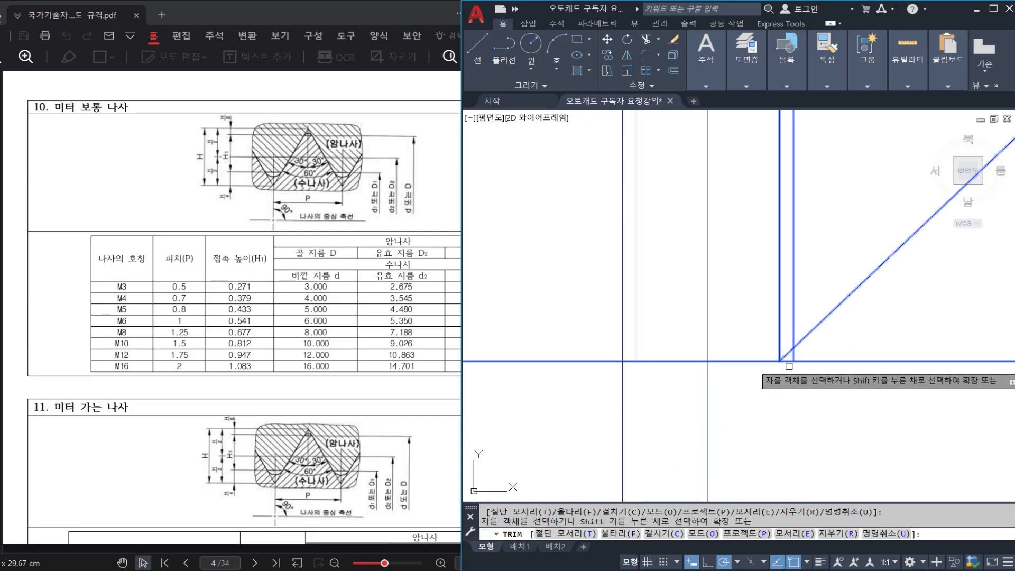
Trim the excess lines around the right chamfer corner and erase the leftover horizontal line outside it.
{"action": "left_click", "coordinate": [787, 361]}
{"action": "left_click", "coordinate": [793, 356]}
{"action": "left_click", "coordinate": [797, 344]}
{"action": "key", "text": "Escape"}
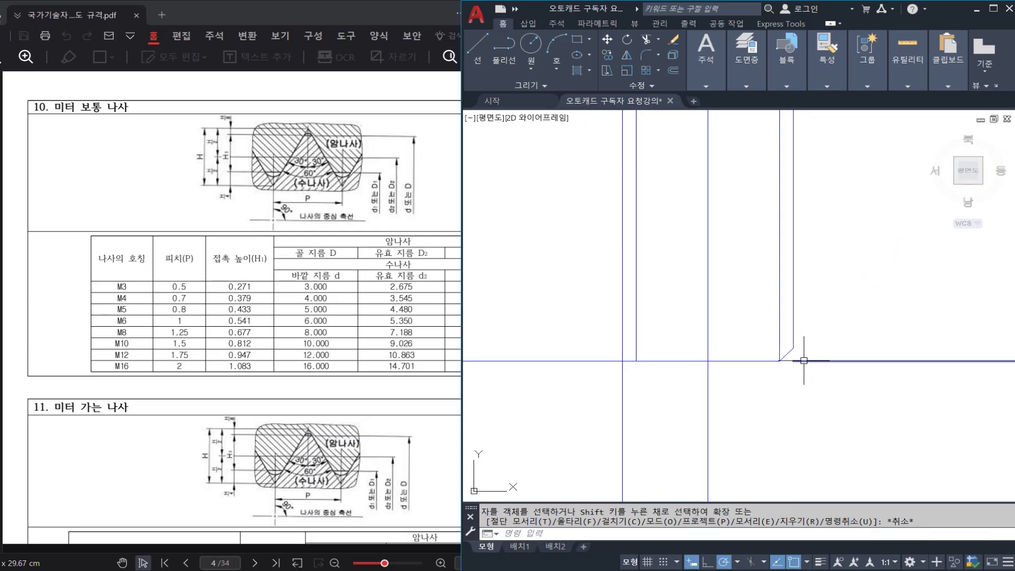
{"action": "left_click", "coordinate": [804, 361]}
{"action": "type", "text": "E"}
{"action": "key", "text": "Return"}
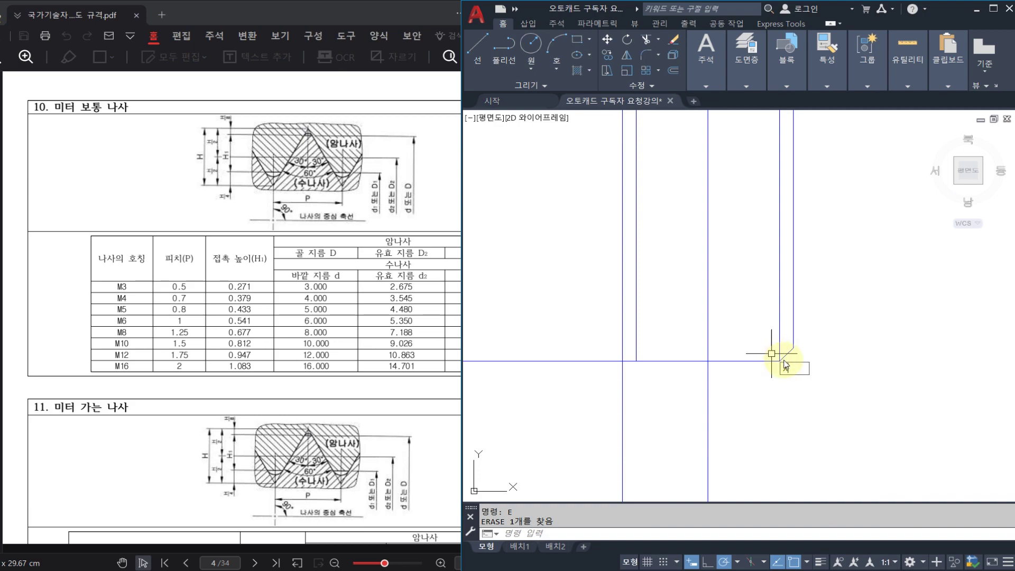
Draw a horizontal construction line through the upper end of the right chamfer line.
{"action": "type", "text": "XL"}
{"action": "key", "text": "Return"}
{"action": "left_click", "coordinate": [819, 350]}
{"action": "key", "text": "Escape"}
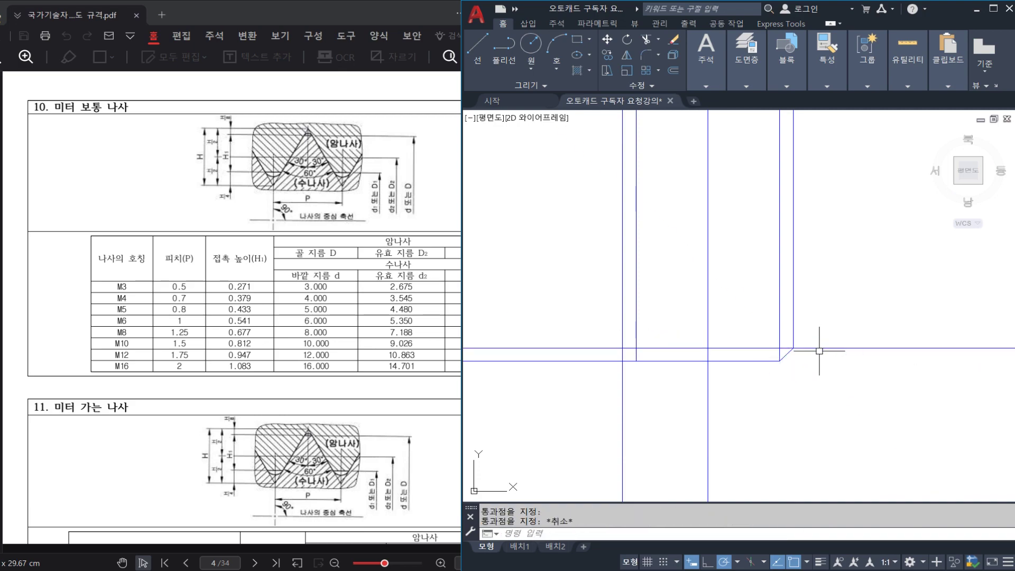
Mirror the right chamfer line about the vertical centre line, keeping the original.
{"action": "left_click", "coordinate": [787, 354]}
{"action": "type", "text": "MI"}
{"action": "key", "text": "Return"}
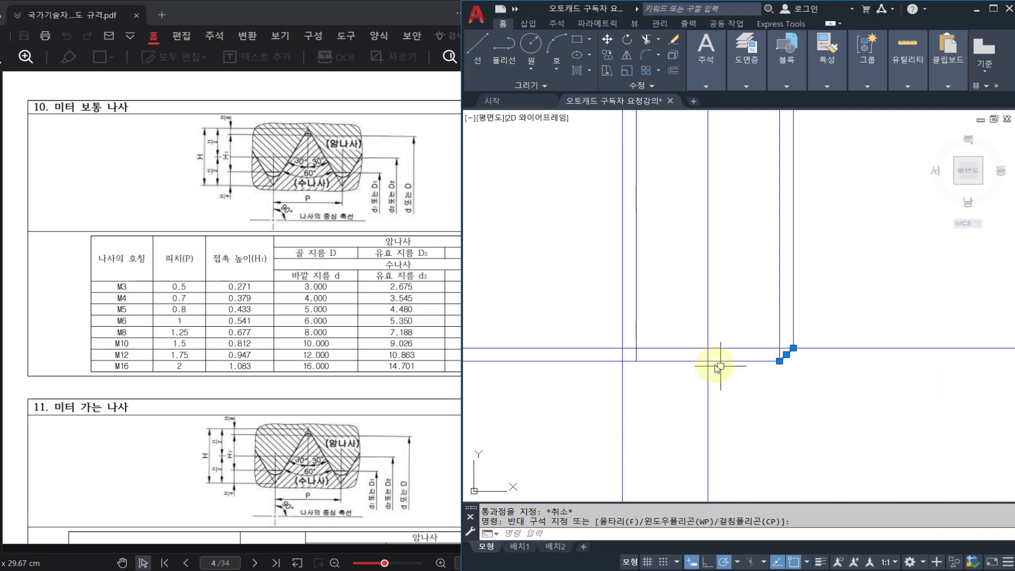
{"action": "left_click", "coordinate": [708, 361]}
{"action": "left_click", "coordinate": [708, 348]}
{"action": "key", "text": "Return"}
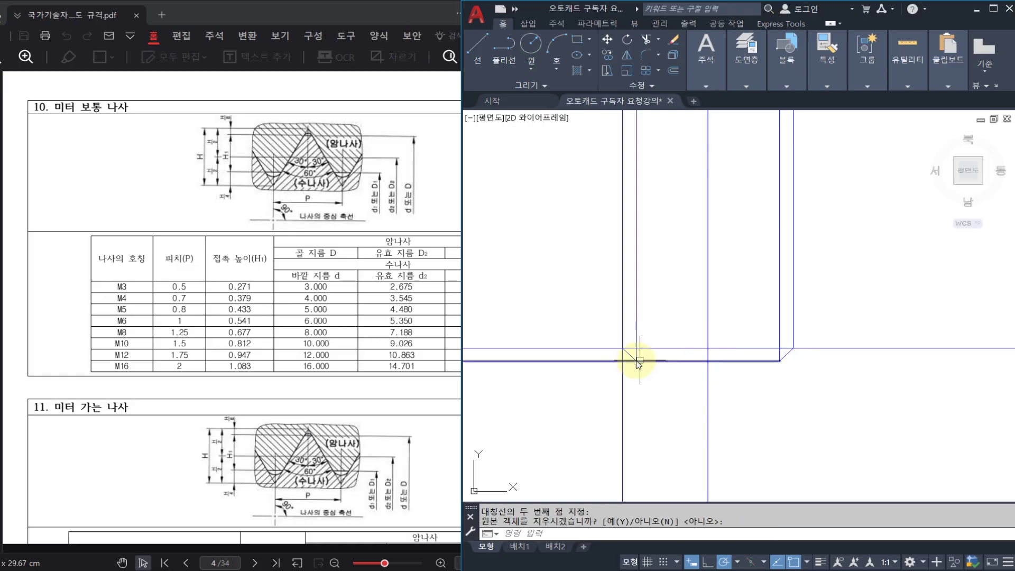
Trim the left outer diameter line below the chamfer and both horizontal end lines beyond the left side.
{"action": "type", "text": "TR"}
{"action": "key", "text": "Return"}
{"action": "key", "text": "Return"}
{"action": "left_click", "coordinate": [622, 370]}
{"action": "left_click", "coordinate": [608, 361]}
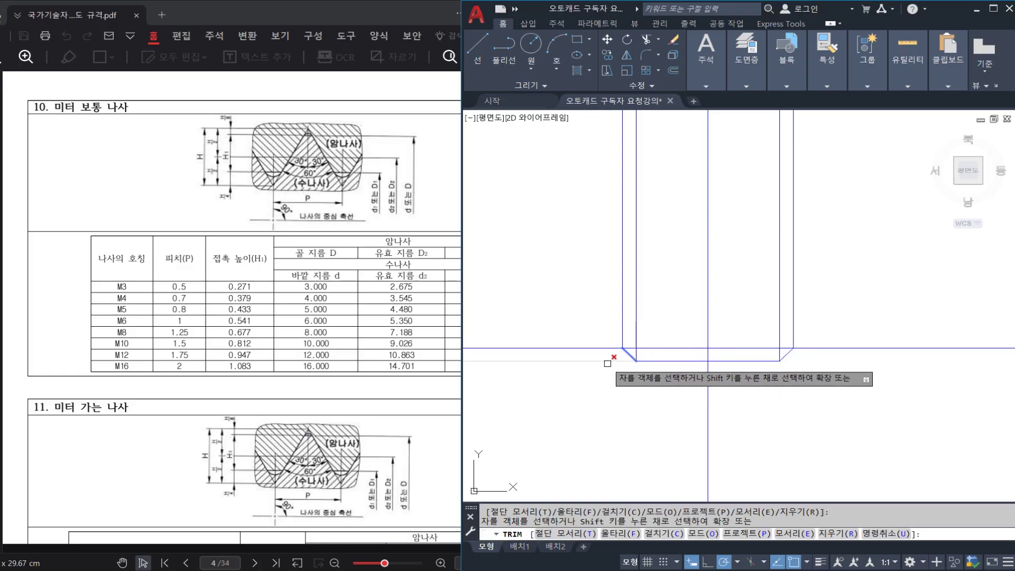
{"action": "left_click", "coordinate": [606, 349]}
{"action": "key", "text": "Escape"}
Trim the horizontal chamfer line beyond the right outer diameter line.
{"action": "type", "text": "TR"}
{"action": "key", "text": "Return"}
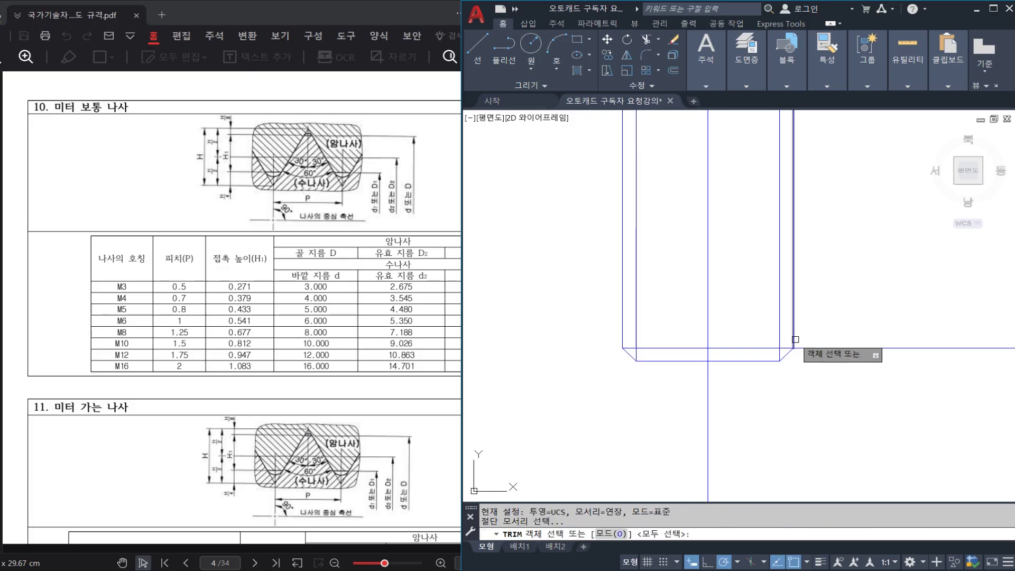
{"action": "left_click", "coordinate": [794, 340]}
{"action": "key", "text": "Return"}
{"action": "left_click", "coordinate": [811, 345]}
{"action": "key", "text": "Escape"}
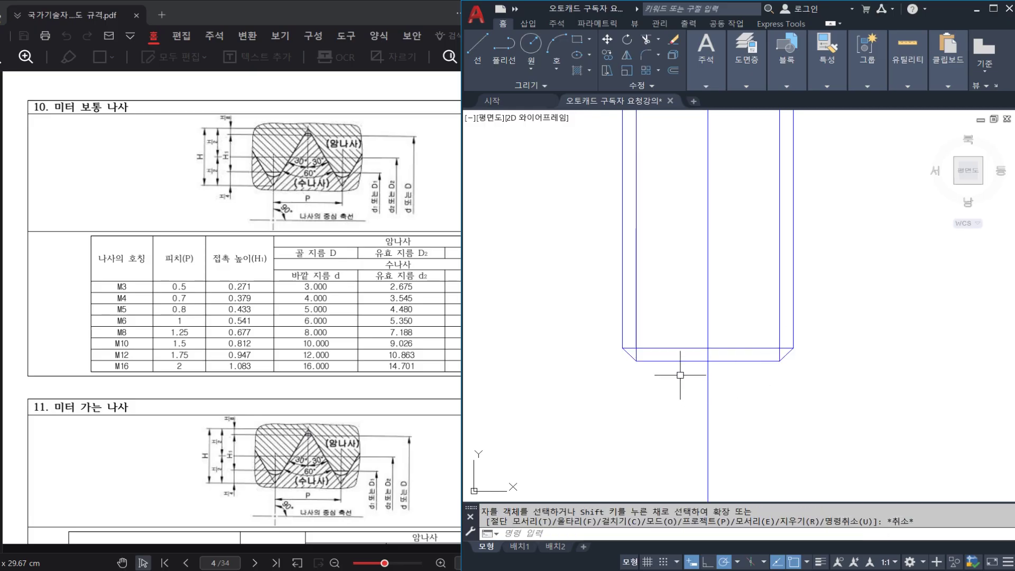
Move both minor diameter lines to the 가는실선 layer.
{"action": "scroll", "coordinate": [778, 315], "scroll_direction": "down", "scroll_amount": 2}
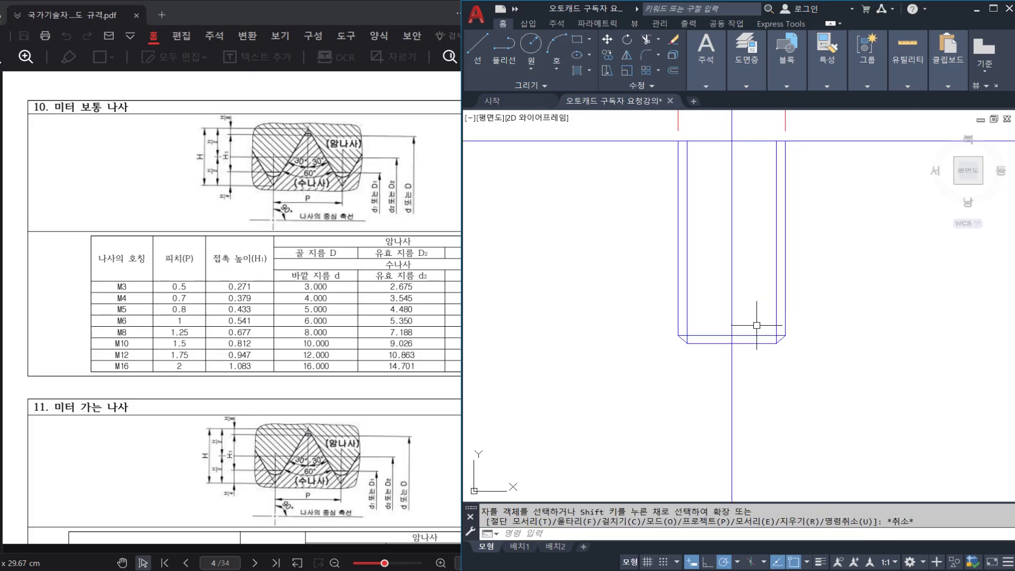
{"action": "scroll", "coordinate": [774, 300], "scroll_direction": "up", "scroll_amount": 2}
{"action": "left_click", "coordinate": [780, 294]}
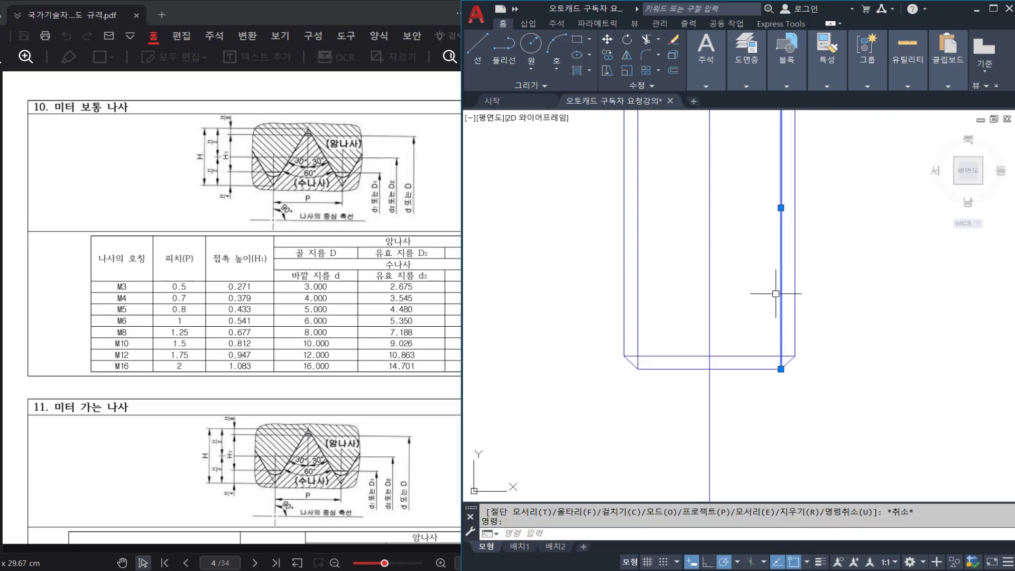
{"action": "left_click", "coordinate": [680, 283]}
{"action": "left_click", "coordinate": [632, 265]}
{"action": "mouse_move", "coordinate": [745, 62]}
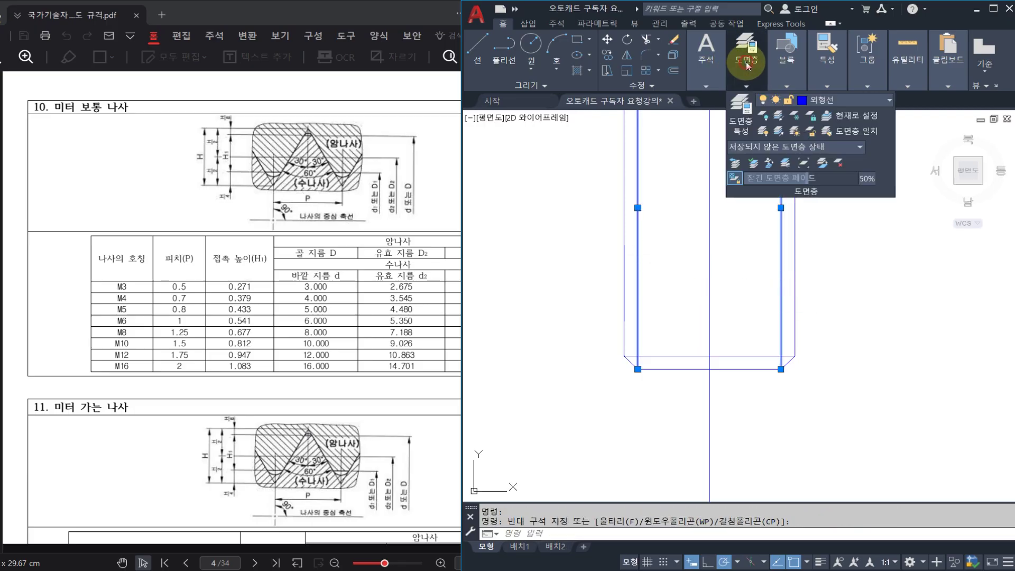
{"action": "left_click", "coordinate": [852, 101]}
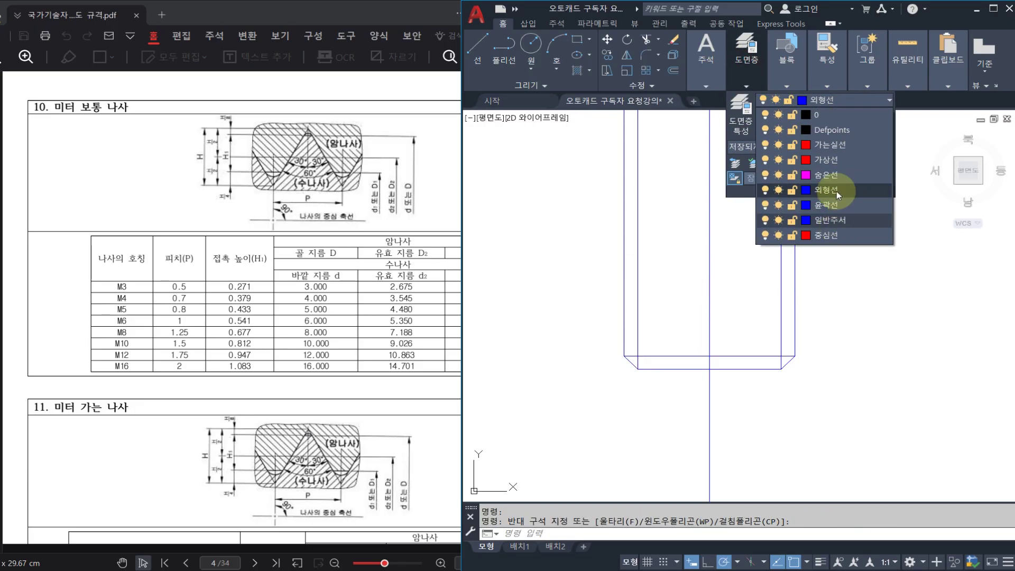
{"action": "left_click", "coordinate": [838, 150]}
{"action": "key", "text": "Escape"}
{"action": "key", "text": "Escape"}
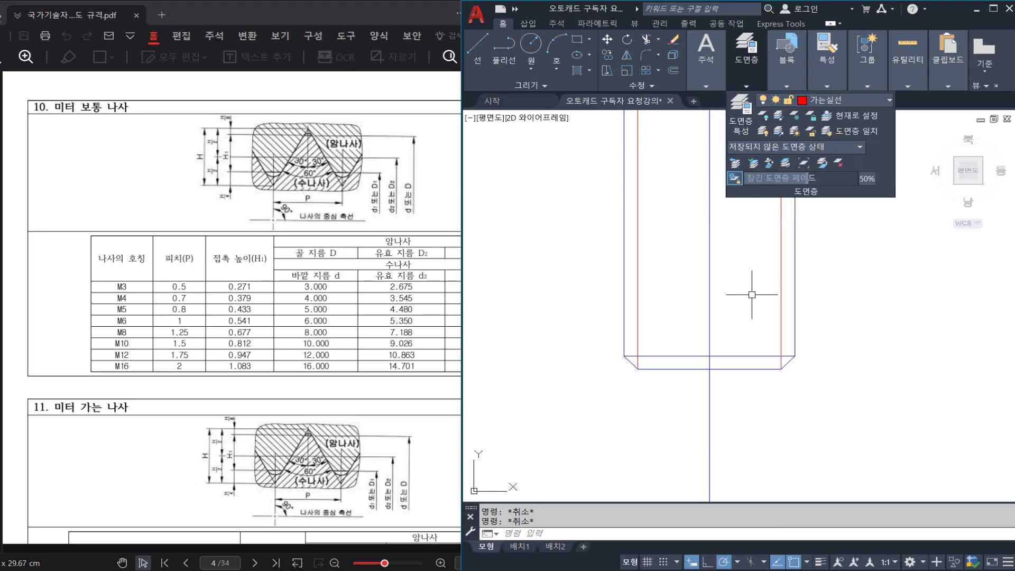
Compare the chamfered thread drawing with the M10 tapped hole in the section view.
{"action": "scroll", "coordinate": [752, 295], "scroll_direction": "down", "scroll_amount": 5}
{"action": "mouse_move", "coordinate": [752, 295]}
{"action": "middle_mouse_down"}
{"action": "mouse_move", "coordinate": [754, 302]}
{"action": "mouse_move", "coordinate": [738, 287]}
{"action": "middle_mouse_up"}
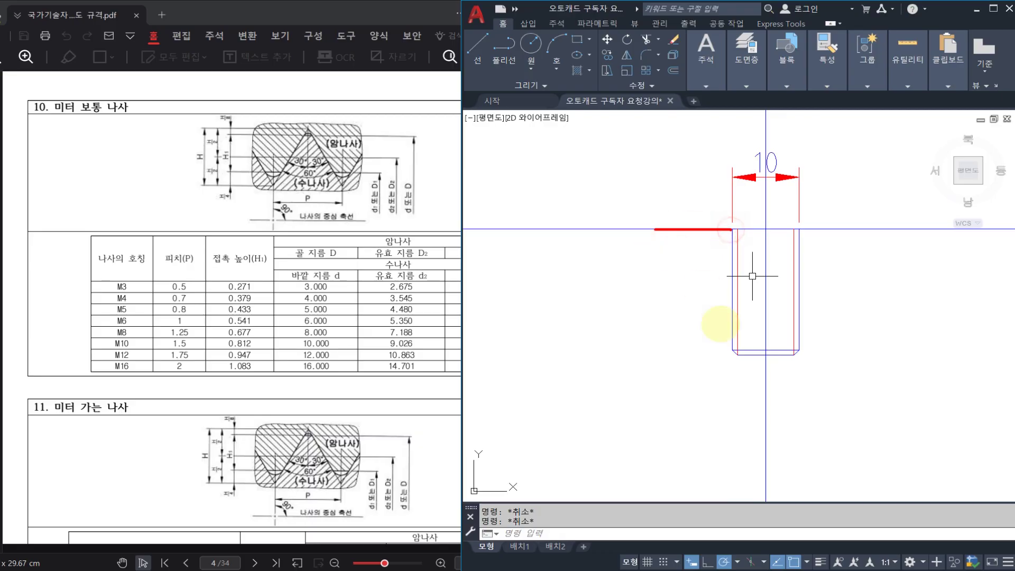
{"action": "left_click_drag", "start_coordinate": [739, 354], "coordinate": [668, 358]}
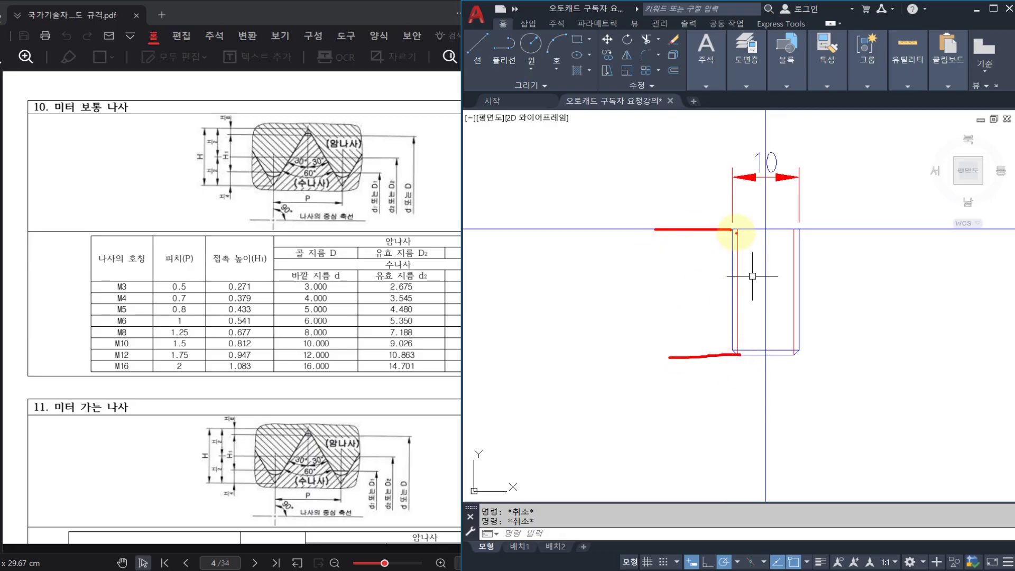
{"action": "mouse_move", "coordinate": [715, 228]}
{"action": "left_mouse_down"}
{"action": "mouse_move", "coordinate": [829, 182]}
{"action": "mouse_move", "coordinate": [824, 216]}
{"action": "mouse_move", "coordinate": [790, 227]}
{"action": "left_mouse_up"}
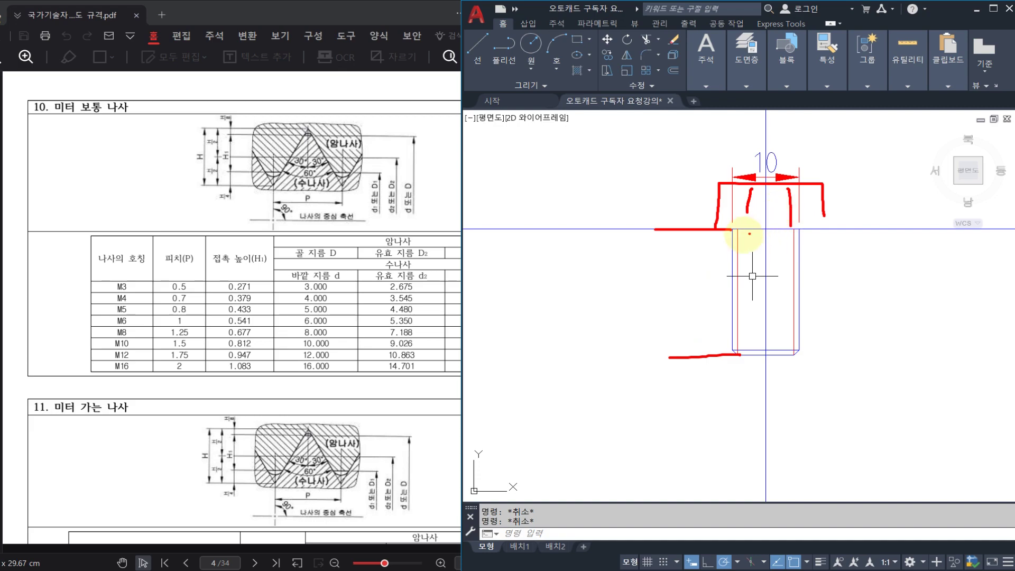
{"action": "mouse_move", "coordinate": [746, 250]}
{"action": "left_mouse_down"}
{"action": "mouse_move", "coordinate": [715, 224]}
{"action": "mouse_move", "coordinate": [740, 246]}
{"action": "left_mouse_up"}
{"action": "key", "text": "Escape"}
{"action": "middle_click_drag", "start_coordinate": [757, 289], "coordinate": [744, 288]}
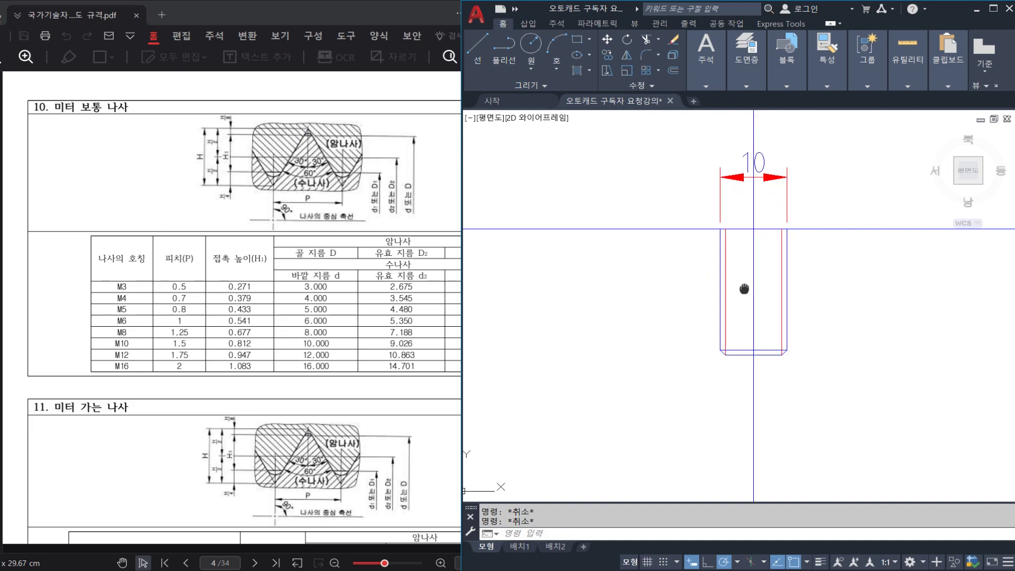
{"action": "left_click", "coordinate": [721, 353]}
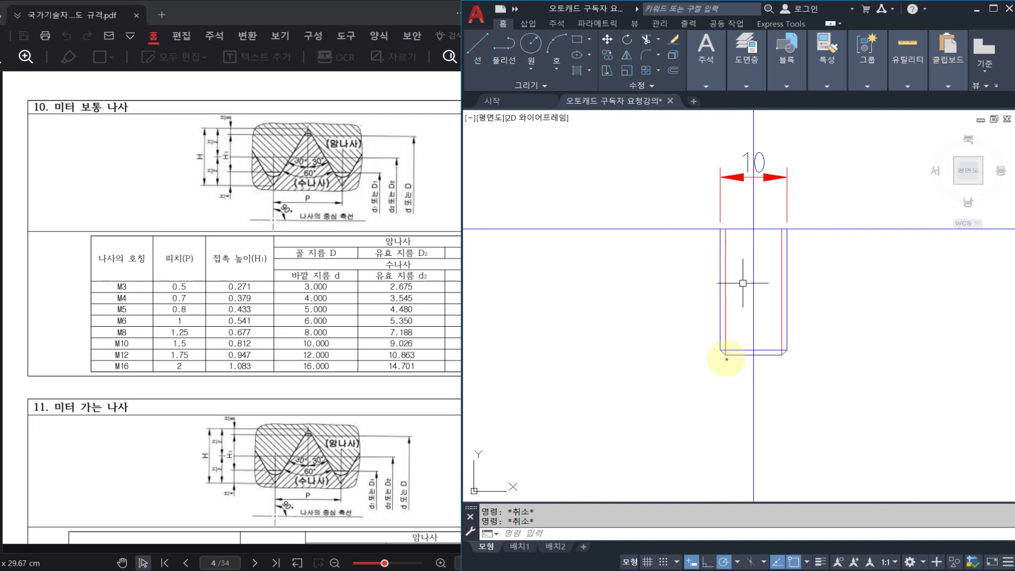
{"action": "left_click_drag", "start_coordinate": [706, 269], "coordinate": [794, 269]}
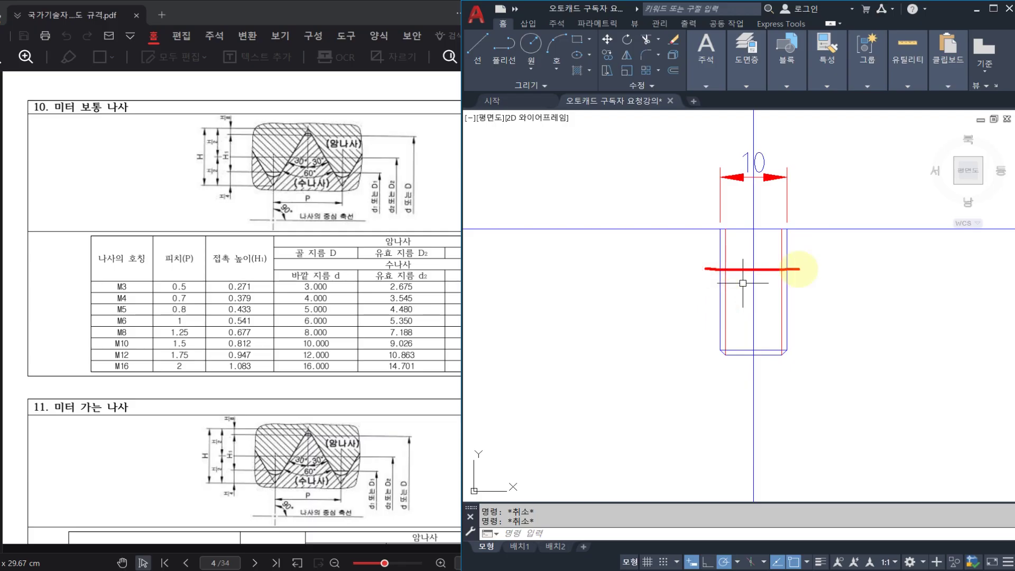
{"action": "left_click", "coordinate": [750, 262]}
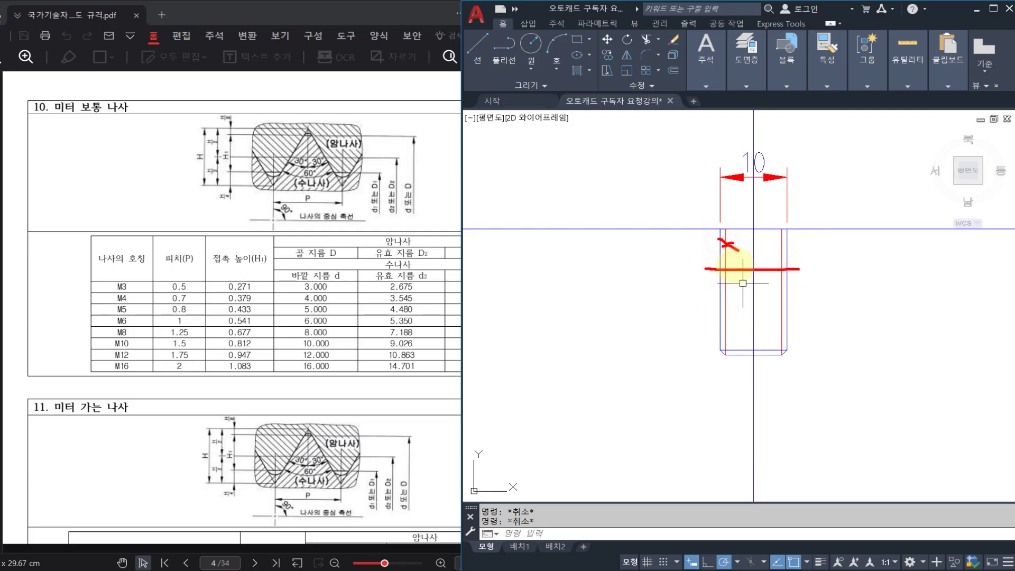
{"action": "middle_click_drag", "start_coordinate": [680, 288], "coordinate": [796, 287]}
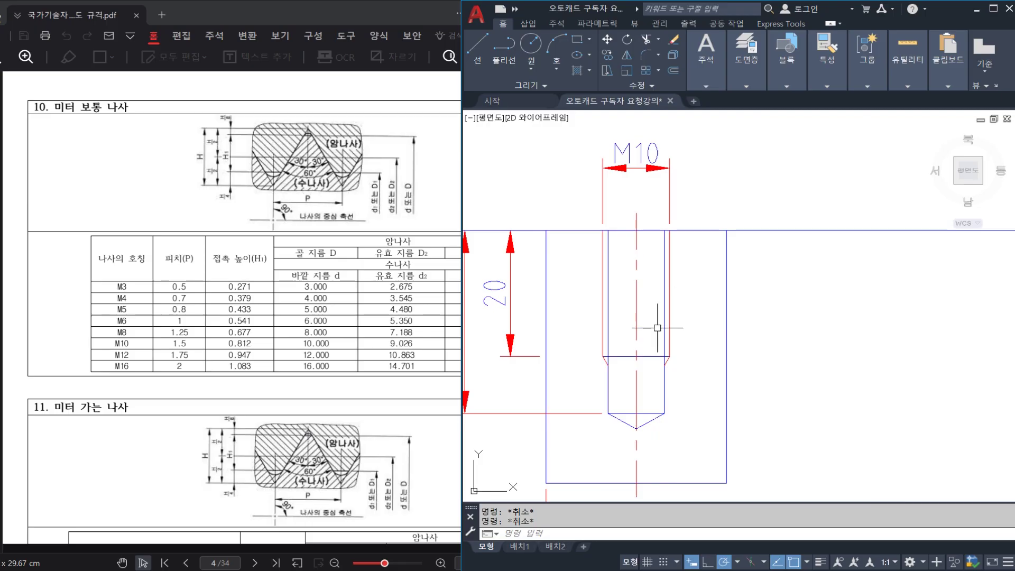
{"action": "mouse_move", "coordinate": [670, 370]}
{"action": "left_mouse_down"}
{"action": "mouse_move", "coordinate": [589, 355]}
{"action": "mouse_move", "coordinate": [690, 244]}
{"action": "mouse_move", "coordinate": [655, 384]}
{"action": "mouse_move", "coordinate": [668, 403]}
{"action": "mouse_move", "coordinate": [687, 402]}
{"action": "left_mouse_up"}
{"action": "key", "text": "Escape"}
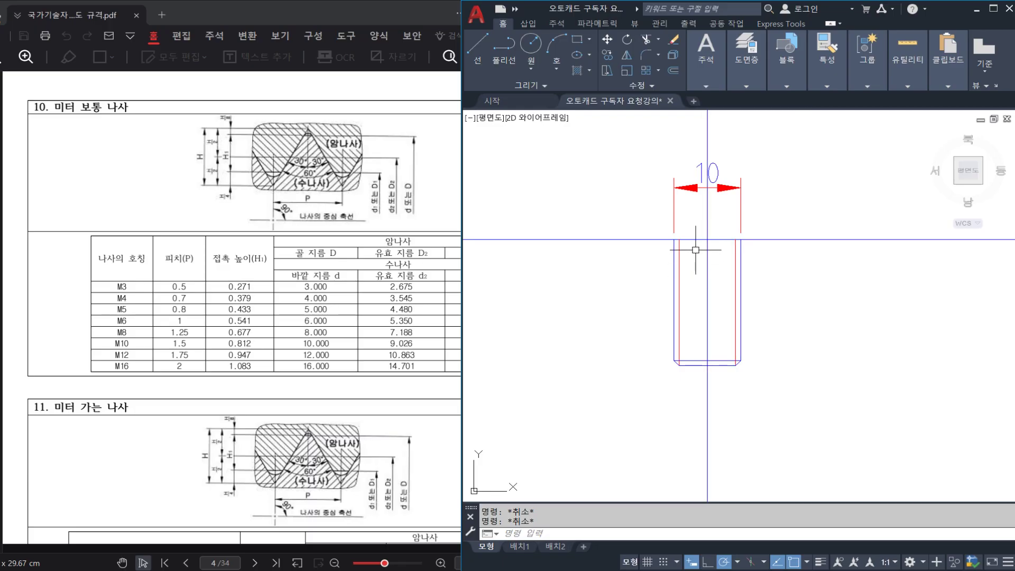
Offset the upper horizontal construction line 5 downward across the thread.
{"action": "scroll", "coordinate": [691, 346], "scroll_direction": "down", "scroll_amount": 2}
{"action": "mouse_move", "coordinate": [669, 354]}
{"action": "middle_mouse_down"}
{"action": "mouse_move", "coordinate": [802, 343]}
{"action": "mouse_move", "coordinate": [743, 356]}
{"action": "middle_mouse_up"}
{"action": "scroll", "coordinate": [766, 311], "scroll_direction": "up", "scroll_amount": 2}
{"action": "type", "text": "o"}
{"action": "key", "text": "Return"}
{"action": "type", "text": "5"}
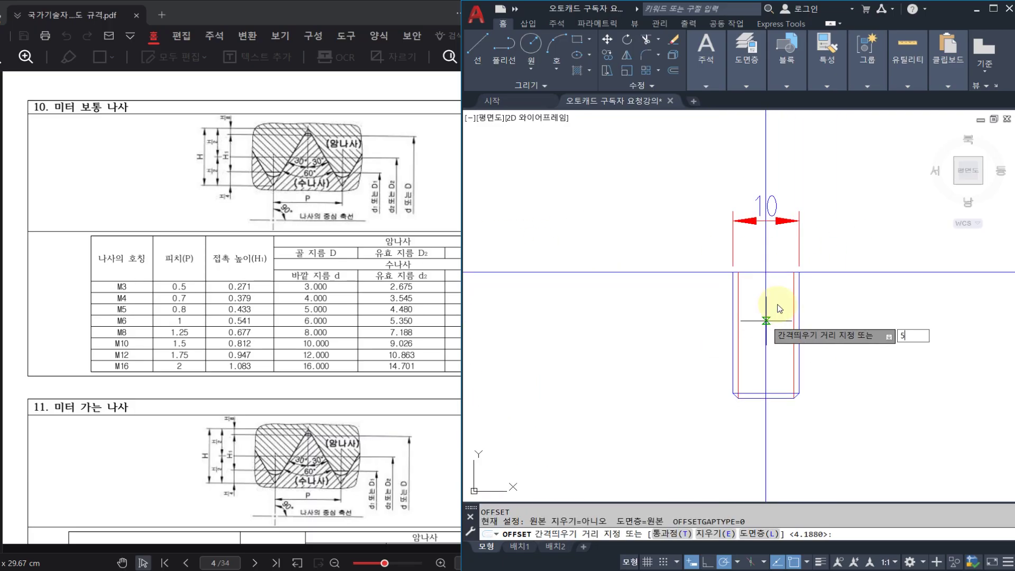
{"action": "key", "text": "Return"}
{"action": "left_click", "coordinate": [775, 273]}
{"action": "left_click", "coordinate": [773, 312]}
{"action": "key", "text": "Escape"}
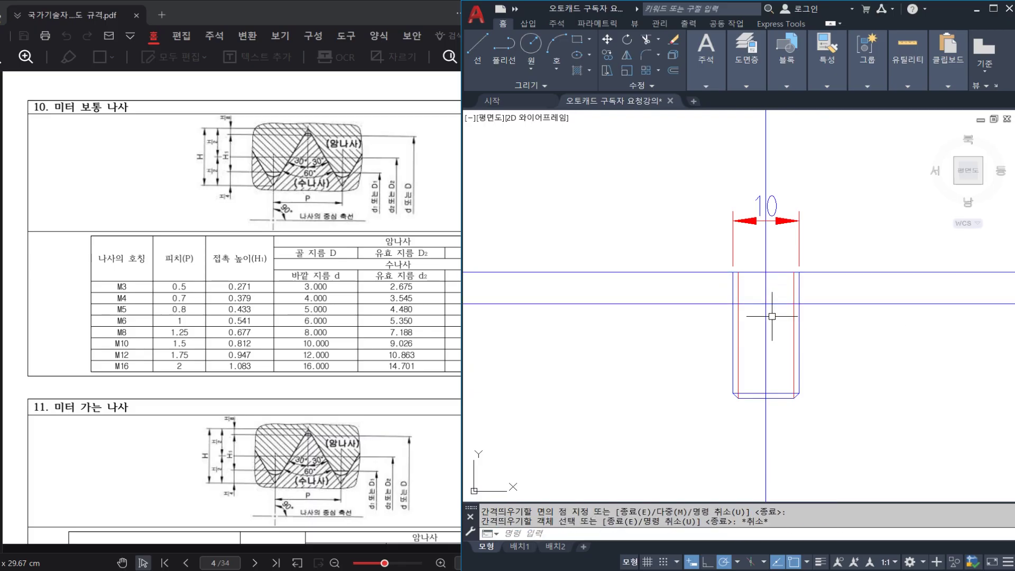
{"action": "mouse_move", "coordinate": [810, 426]}
{"action": "left_mouse_down"}
{"action": "mouse_move", "coordinate": [720, 317]}
{"action": "mouse_move", "coordinate": [810, 351]}
{"action": "mouse_move", "coordinate": [747, 420]}
{"action": "left_mouse_up"}
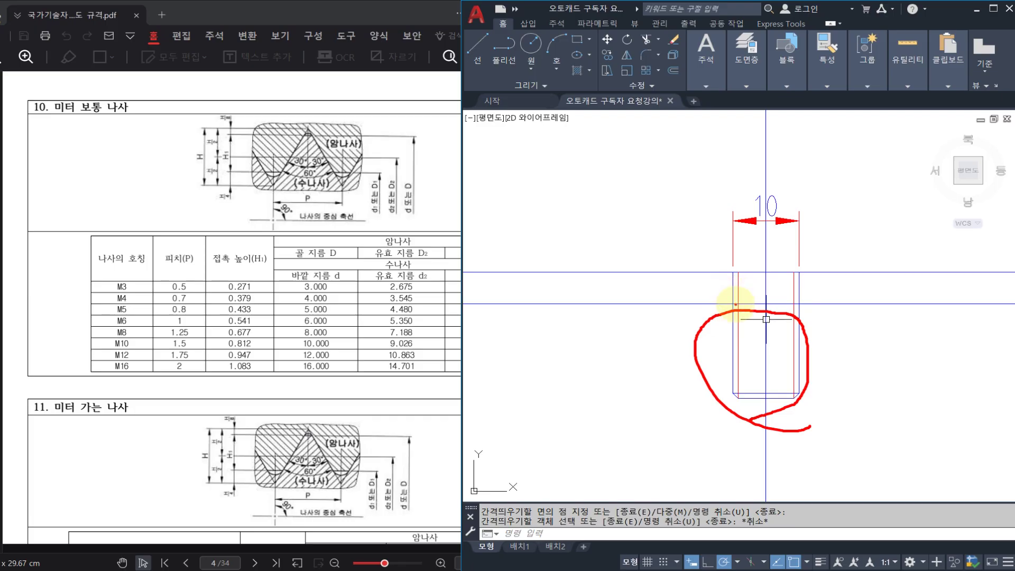
{"action": "mouse_move", "coordinate": [742, 323]}
{"action": "left_mouse_down"}
{"action": "mouse_move", "coordinate": [731, 317]}
{"action": "mouse_move", "coordinate": [738, 349]}
{"action": "mouse_move", "coordinate": [729, 371]}
{"action": "left_mouse_up"}
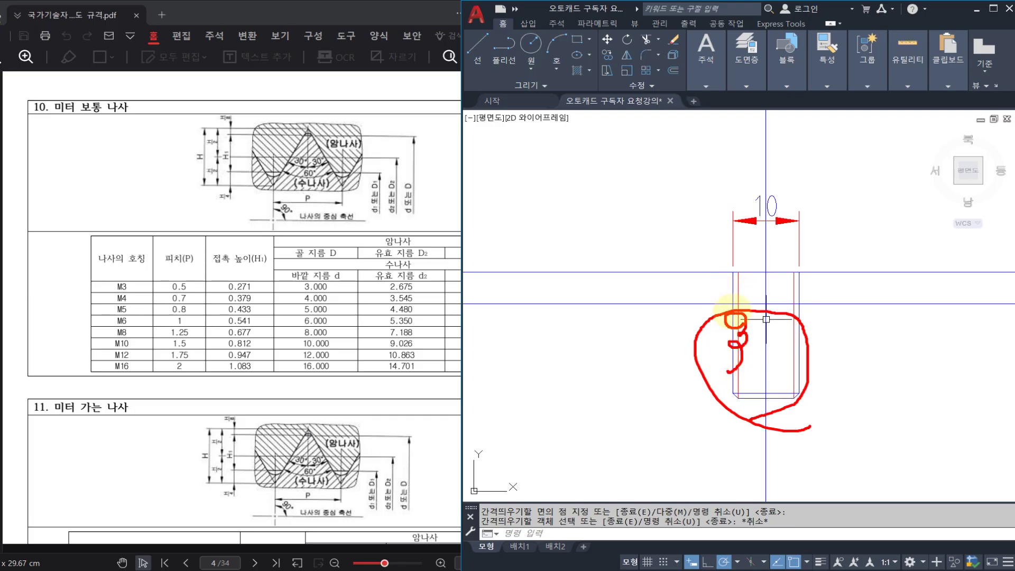
{"action": "mouse_move", "coordinate": [738, 306]}
{"action": "left_mouse_down"}
{"action": "mouse_move", "coordinate": [779, 285]}
{"action": "mouse_move", "coordinate": [782, 297]}
{"action": "mouse_move", "coordinate": [715, 309]}
{"action": "left_mouse_up"}
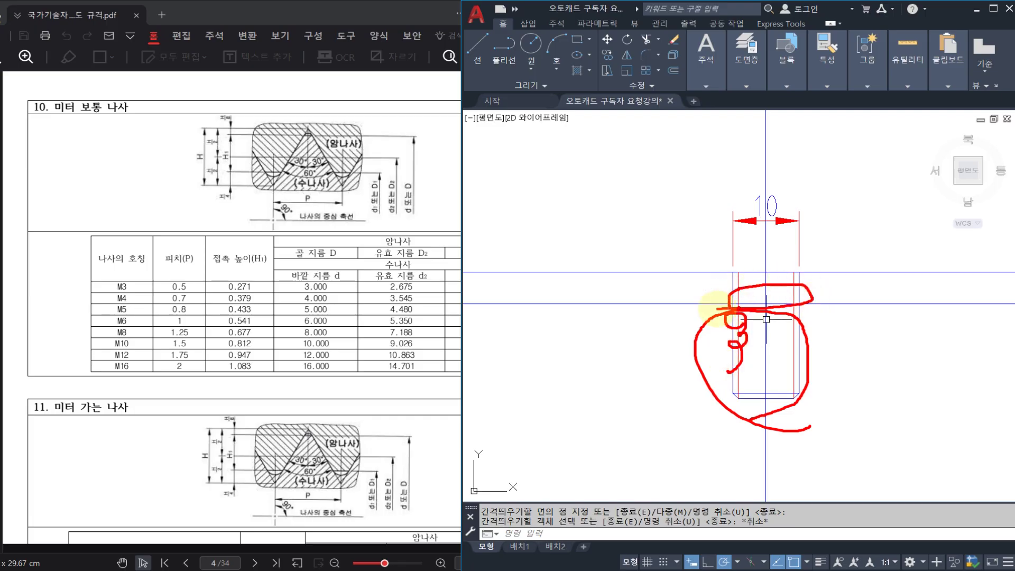
{"action": "key", "text": "Escape"}
{"action": "scroll", "coordinate": [792, 301], "scroll_direction": "up", "scroll_amount": 4}
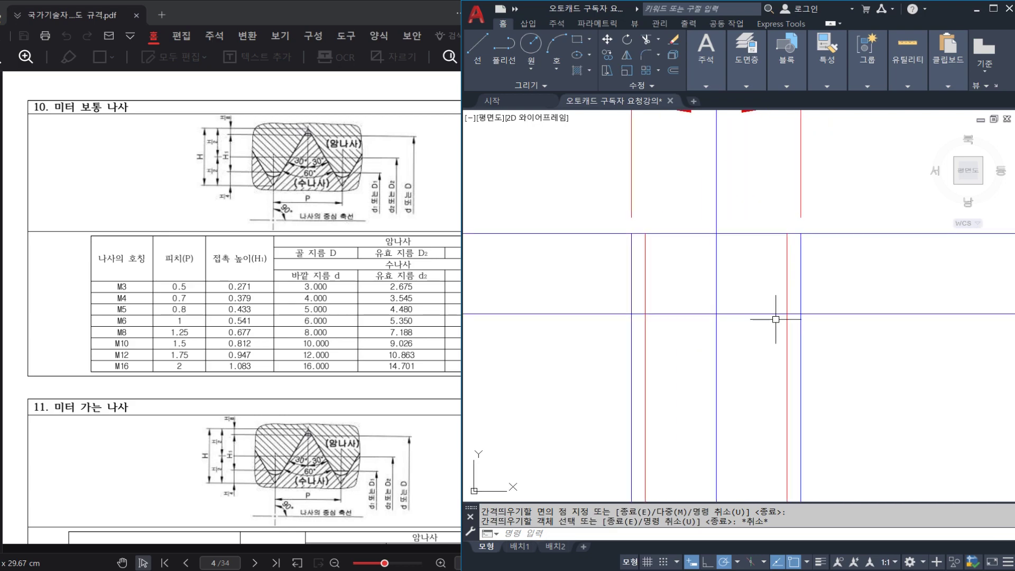
Draw a 60° construction line through the intersection of the right minor diameter line and the lower horizontal line.
{"action": "type", "text": "XL"}
{"action": "key", "text": "Return"}
{"action": "type", "text": "A"}
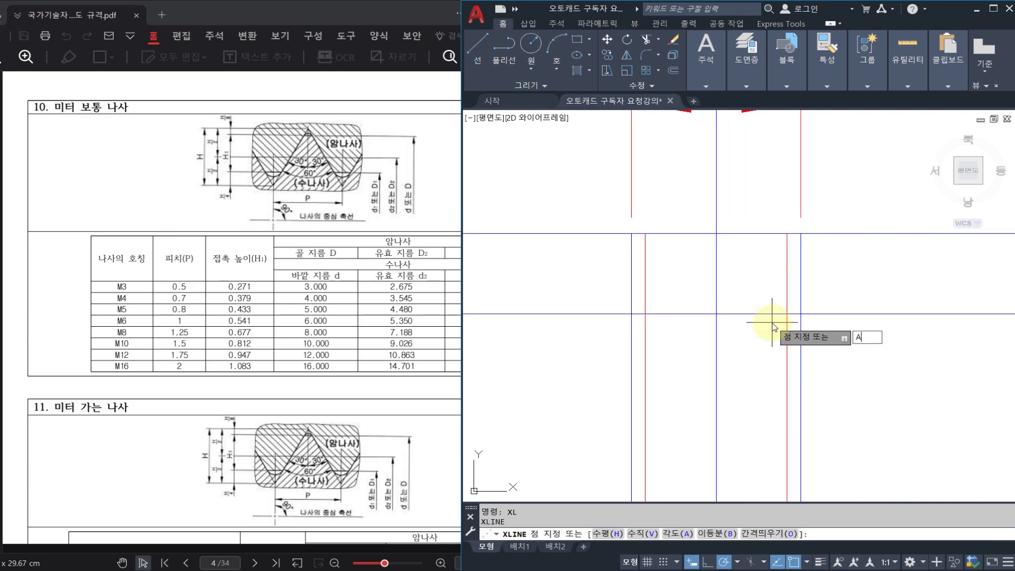
{"action": "key", "text": "Return"}
{"action": "type", "text": "60"}
{"action": "key", "text": "Return"}
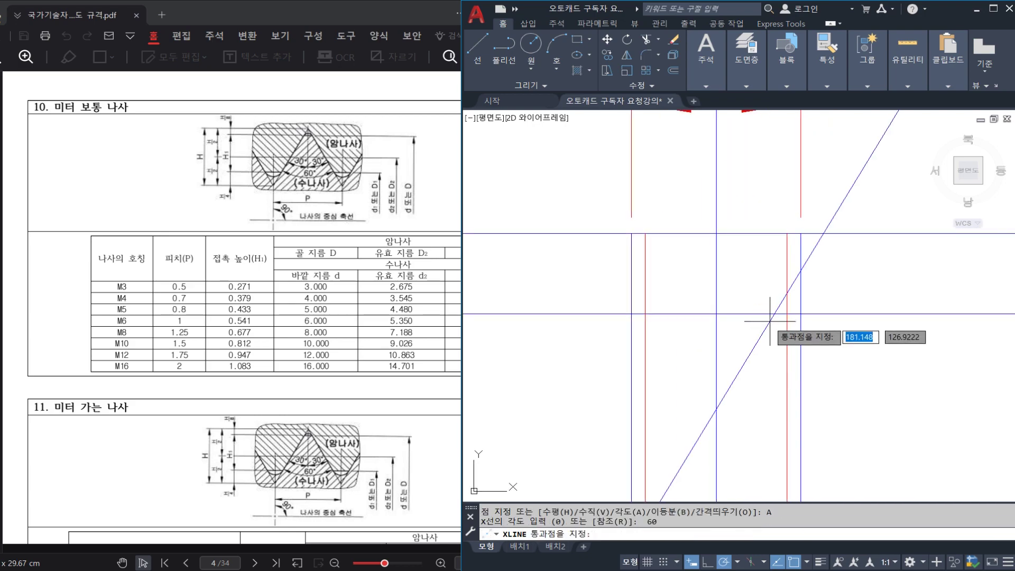
{"action": "left_click", "coordinate": [787, 314]}
{"action": "key", "text": "Return"}
Trim the 60° line to the short segment between the right outer and minor diameter lines.
{"action": "type", "text": "tr"}
{"action": "key", "text": "Return"}
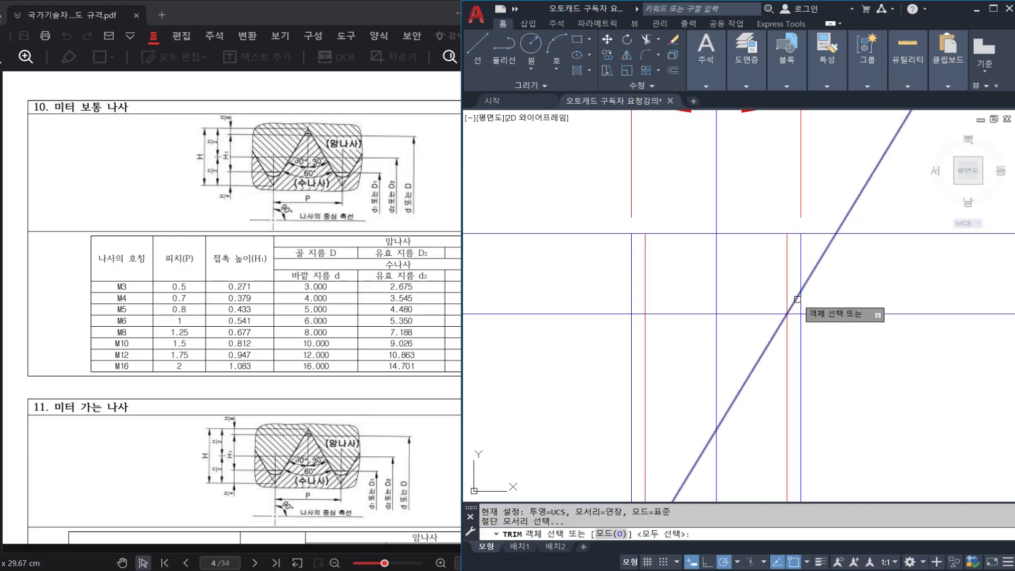
{"action": "left_click", "coordinate": [806, 279]}
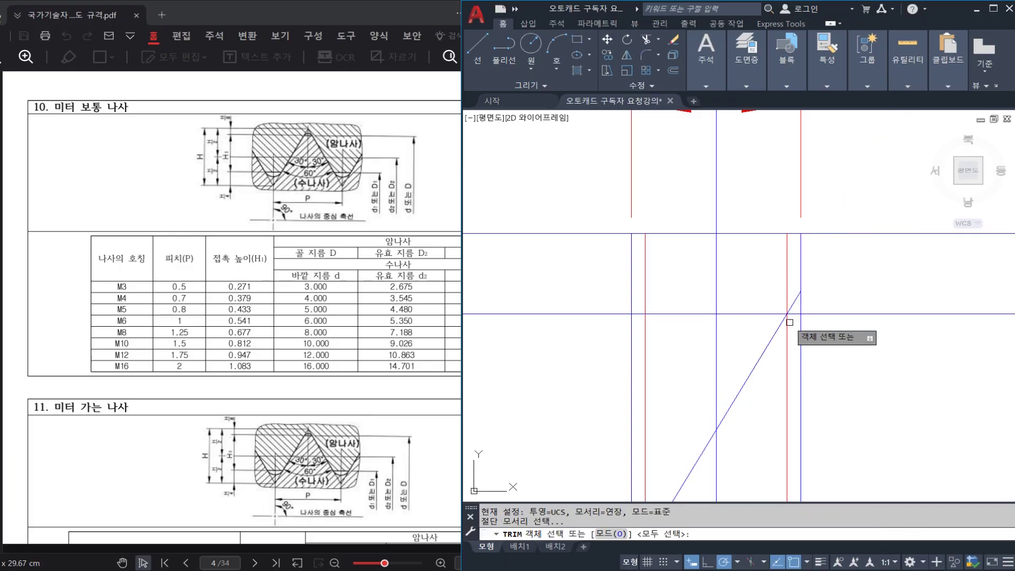
{"action": "left_click", "coordinate": [778, 327]}
{"action": "key", "text": "Escape"}
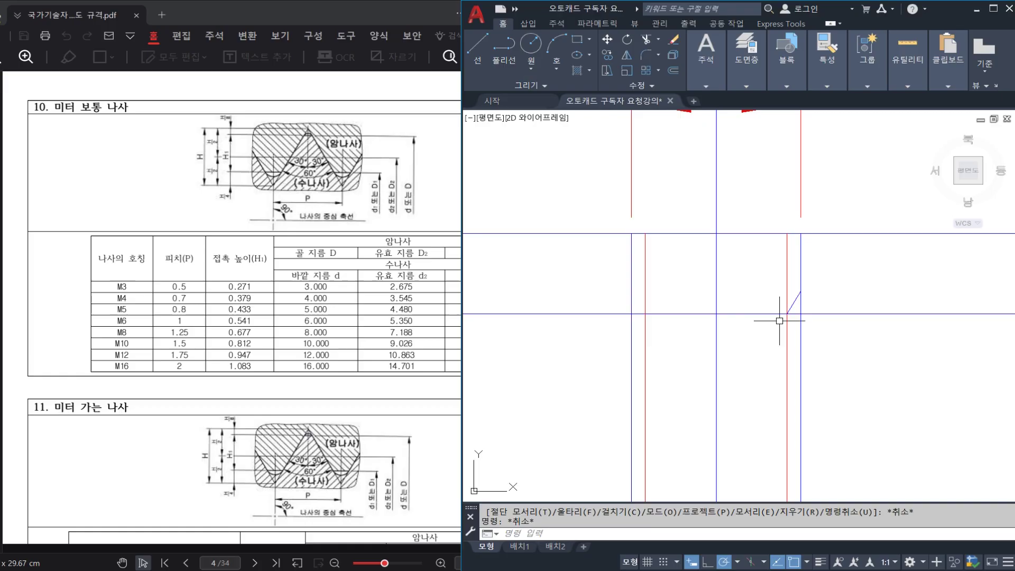
Mirror the short slanted line about the vertical centre line, keeping the original.
{"action": "left_click", "coordinate": [771, 284]}
{"action": "left_click", "coordinate": [815, 339]}
{"action": "type", "text": "mi"}
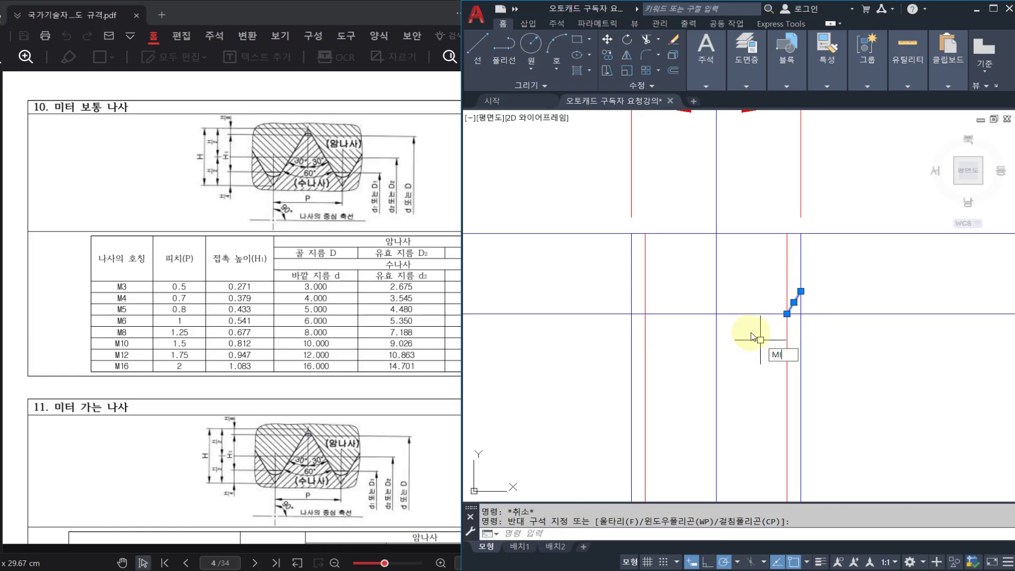
{"action": "key", "text": "Return"}
{"action": "left_click", "coordinate": [716, 313]}
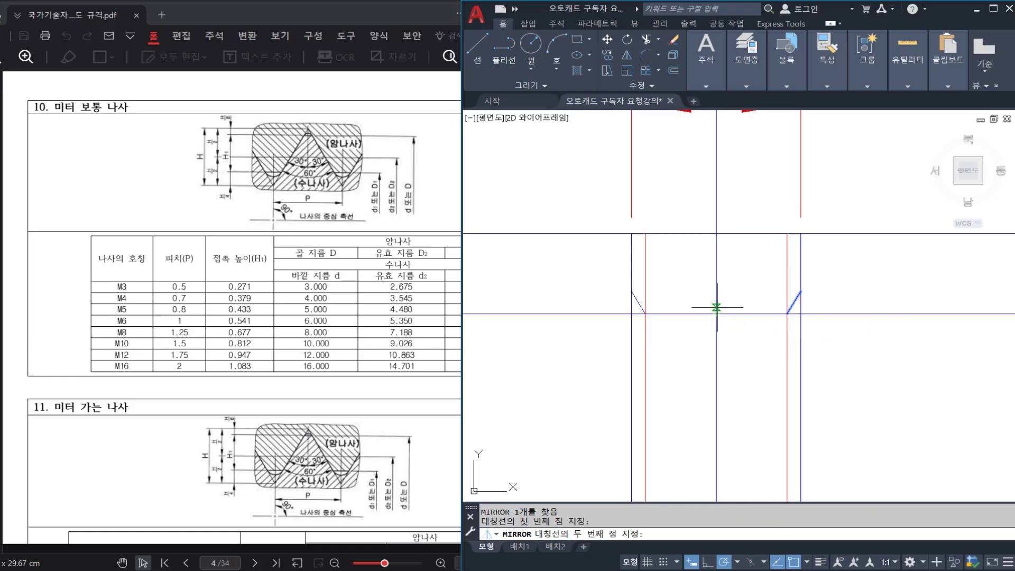
{"action": "left_click", "coordinate": [716, 227]}
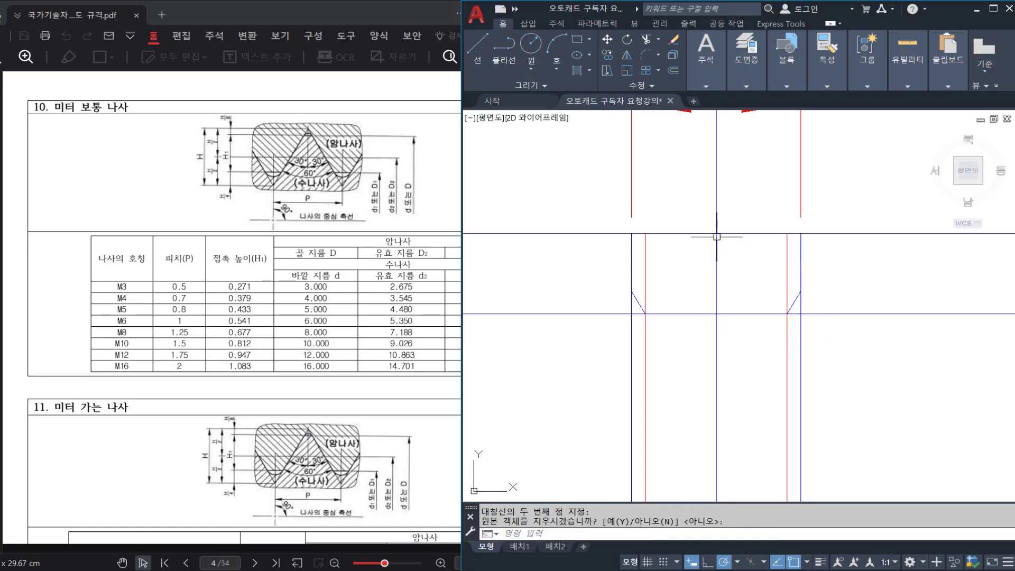
{"action": "key", "text": "Return"}
Match the properties of the thin minor diameter line onto both slanted run-out lines.
{"action": "left_click", "coordinate": [787, 331]}
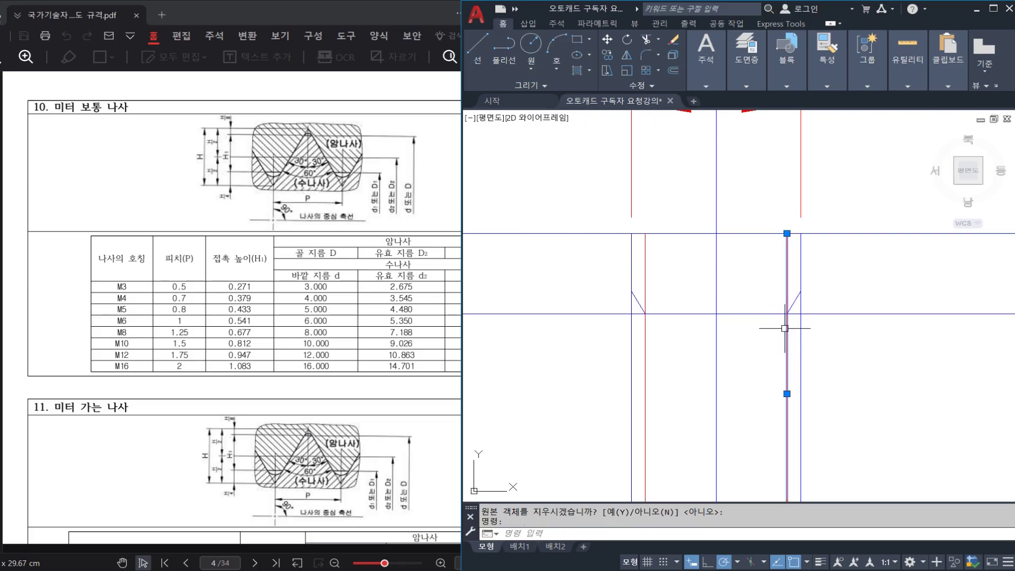
{"action": "key", "text": "Escape"}
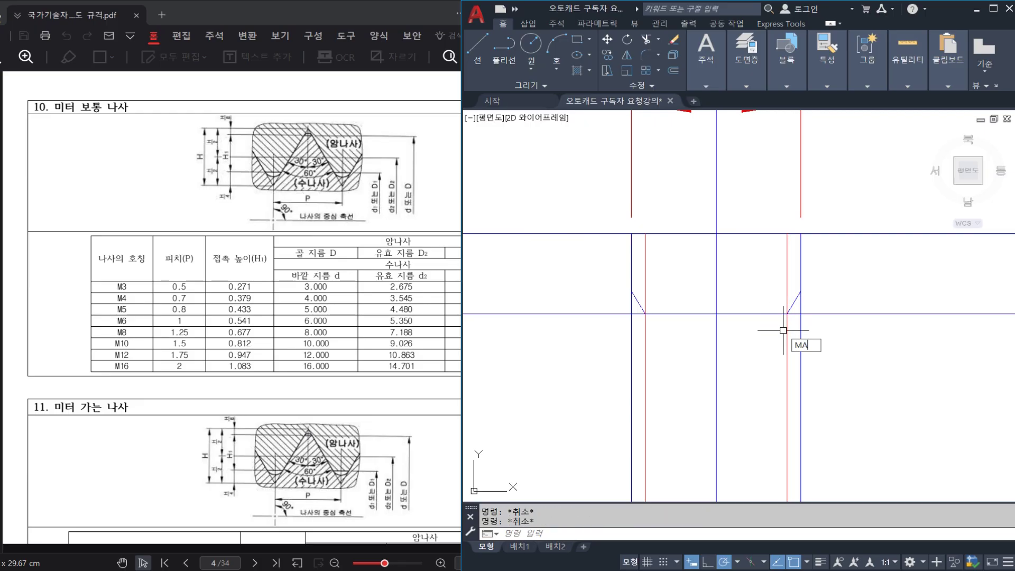
{"action": "key", "text": "Return"}
{"action": "left_click", "coordinate": [786, 331]}
{"action": "left_click", "coordinate": [795, 300]}
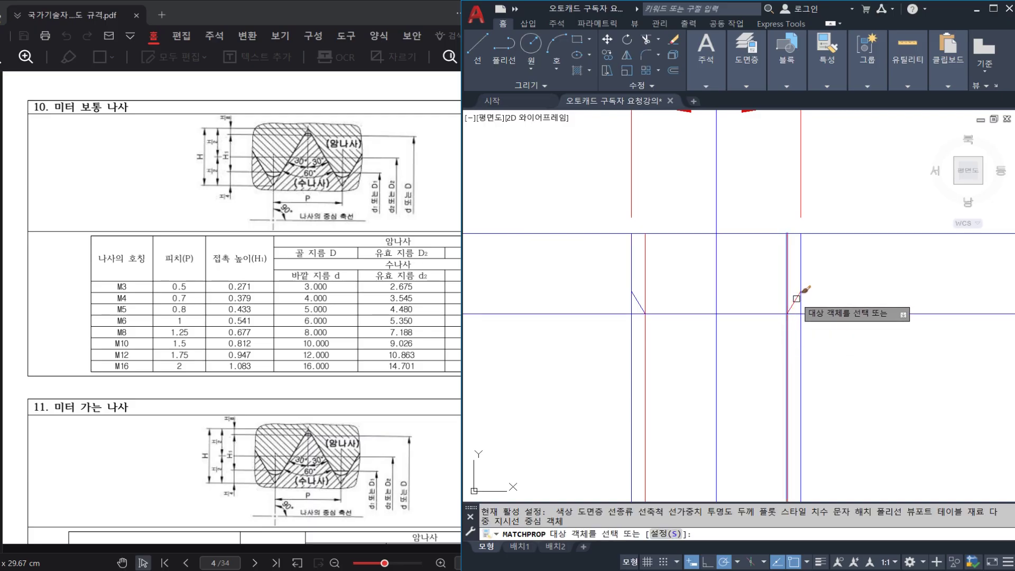
{"action": "key", "text": "Return"}
Trim both minor diameter lines above the lower horizontal line, using that line as the cutting edge.
{"action": "type", "text": "tr"}
{"action": "key", "text": "Return"}
{"action": "left_click", "coordinate": [657, 312]}
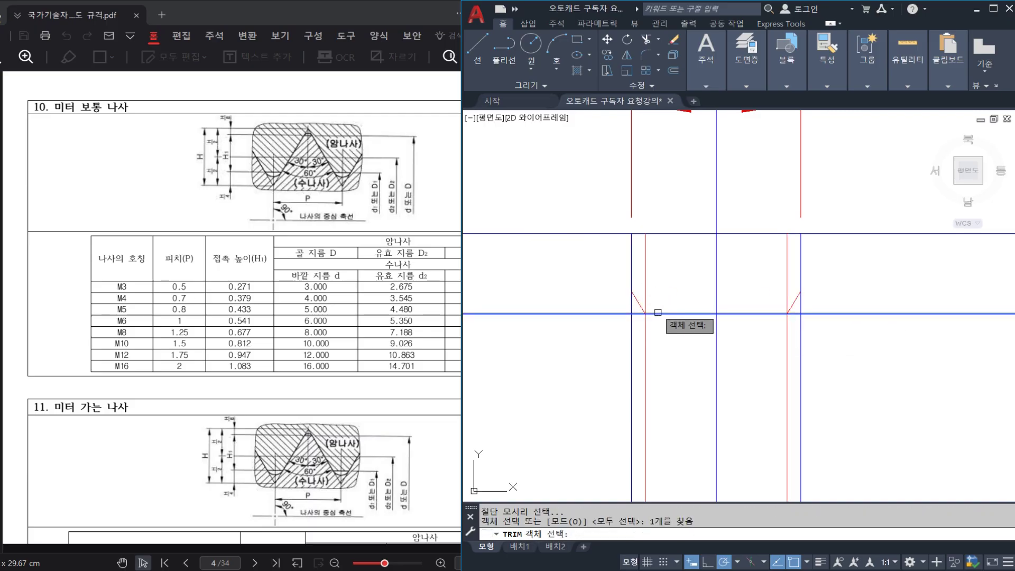
{"action": "key", "text": "Return"}
{"action": "left_click", "coordinate": [645, 280]}
{"action": "left_click", "coordinate": [787, 289]}
{"action": "key", "text": "Escape"}
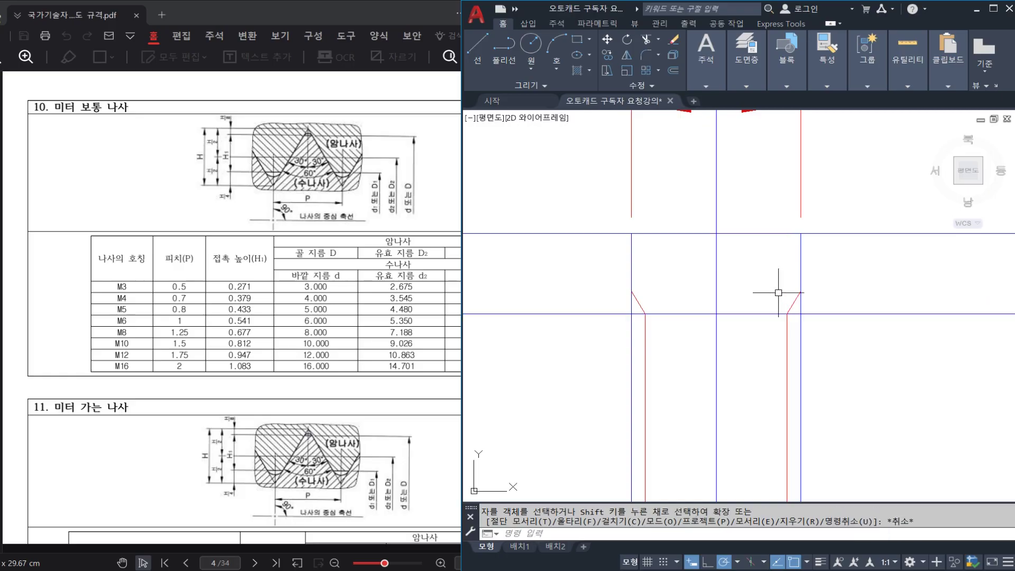
Trim the lower horizontal line on both sides outside the outer diameter lines.
{"action": "scroll", "coordinate": [778, 292], "scroll_direction": "down", "scroll_amount": 2}
{"action": "key", "text": "Return"}
{"action": "key", "text": "Return"}
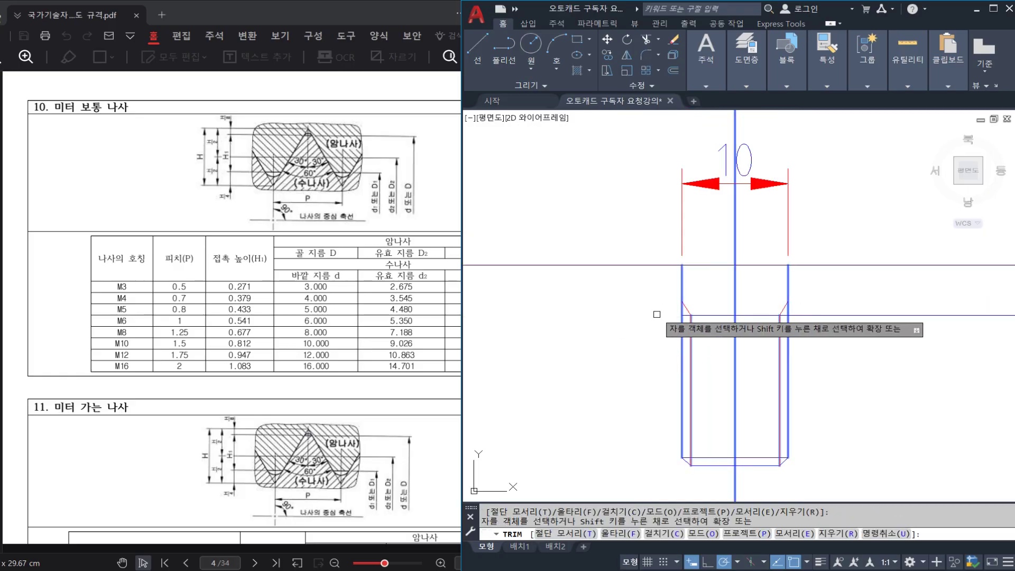
{"action": "key", "text": "Escape"}
{"action": "scroll", "coordinate": [790, 317], "scroll_direction": "down", "scroll_amount": 3}
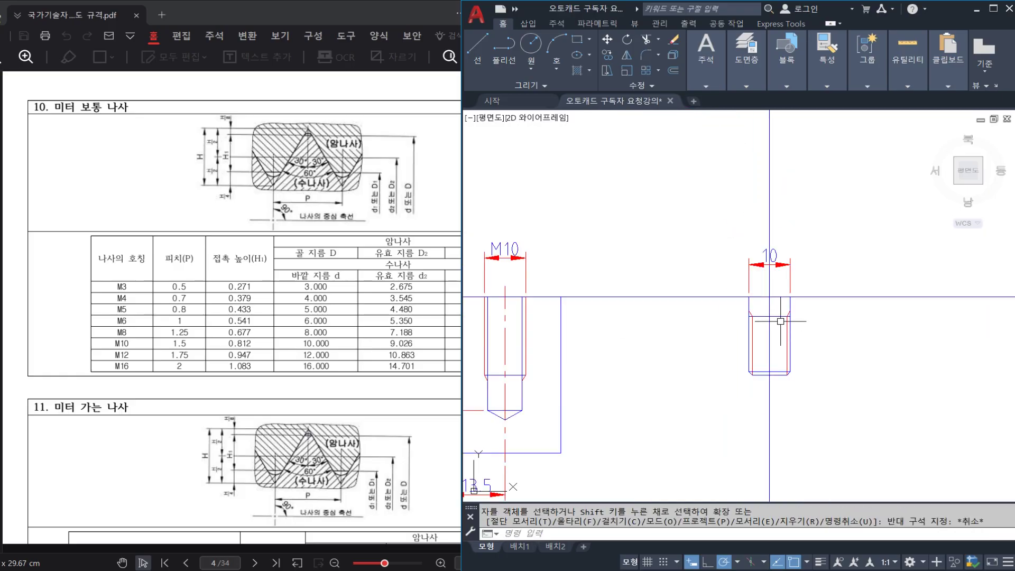
Break the vertical centre construction line just above and just below the external thread.
{"action": "scroll", "coordinate": [783, 323], "scroll_direction": "up", "scroll_amount": 2}
{"action": "type", "text": "br"}
{"action": "key", "text": "Return"}
{"action": "left_click", "coordinate": [762, 265]}
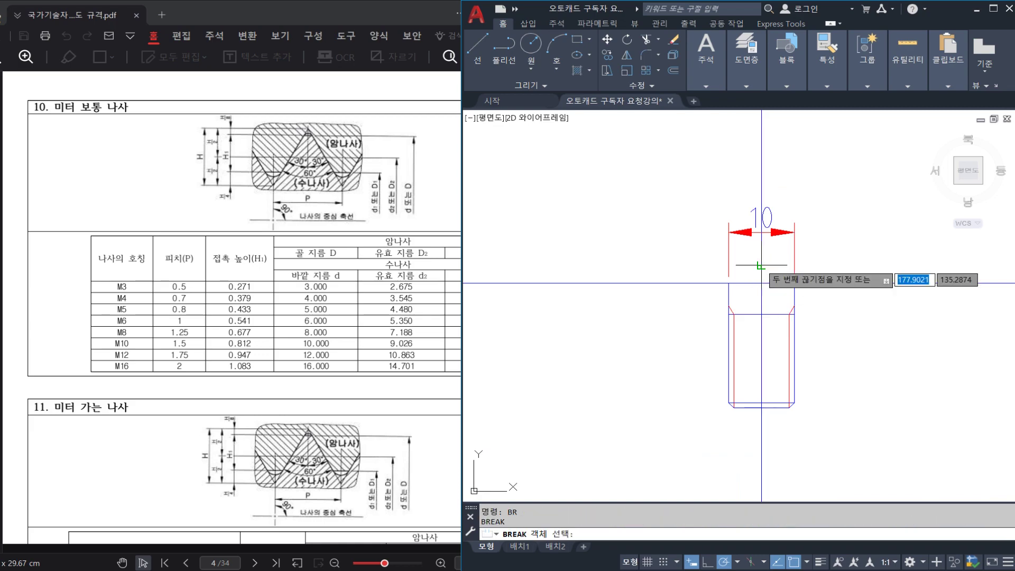
{"action": "left_click", "coordinate": [761, 178]}
{"action": "key", "text": "Escape"}
{"action": "scroll", "coordinate": [753, 227], "scroll_direction": "down", "scroll_amount": 2}
{"action": "middle_click_drag", "start_coordinate": [743, 280], "coordinate": [811, 290]}
{"action": "key", "text": "Return"}
{"action": "left_click", "coordinate": [829, 352]}
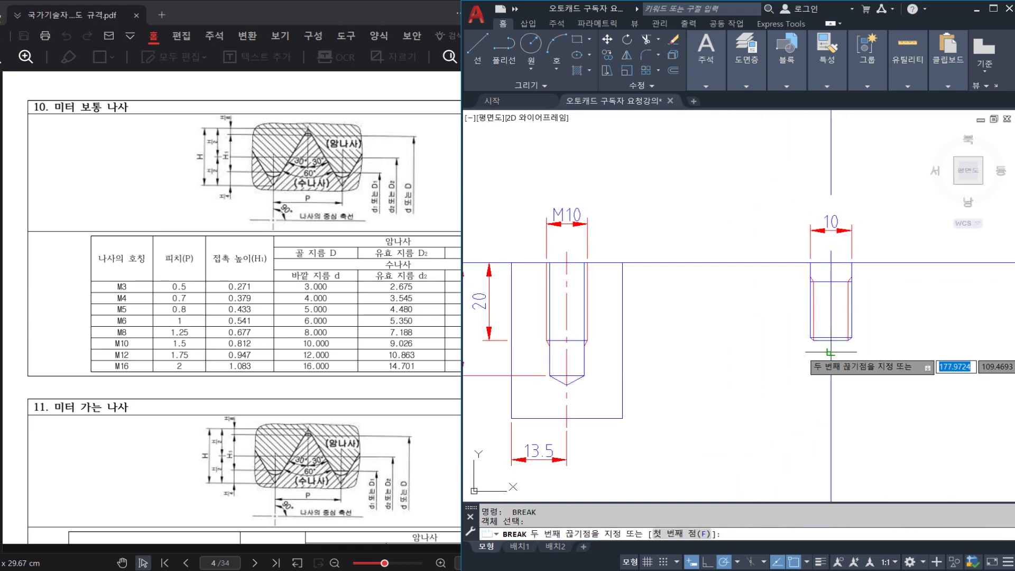
{"action": "left_click", "coordinate": [831, 381]}
{"action": "key", "text": "Escape"}
Match the properties of the tapped hole's centre line onto the external thread's centre line.
{"action": "type", "text": "MA"}
{"action": "key", "text": "Return"}
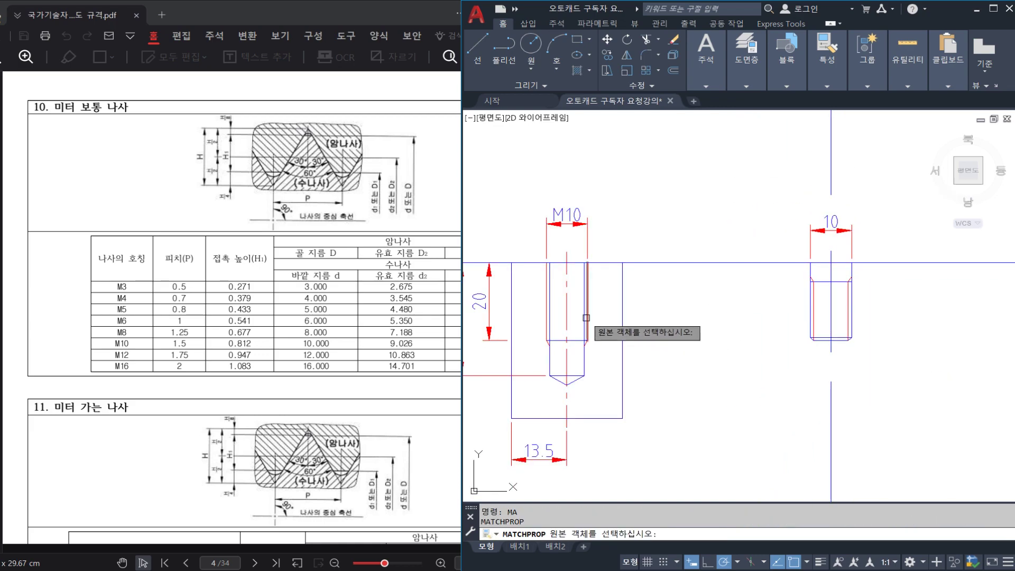
{"action": "left_click", "coordinate": [567, 315]}
{"action": "left_click", "coordinate": [832, 307]}
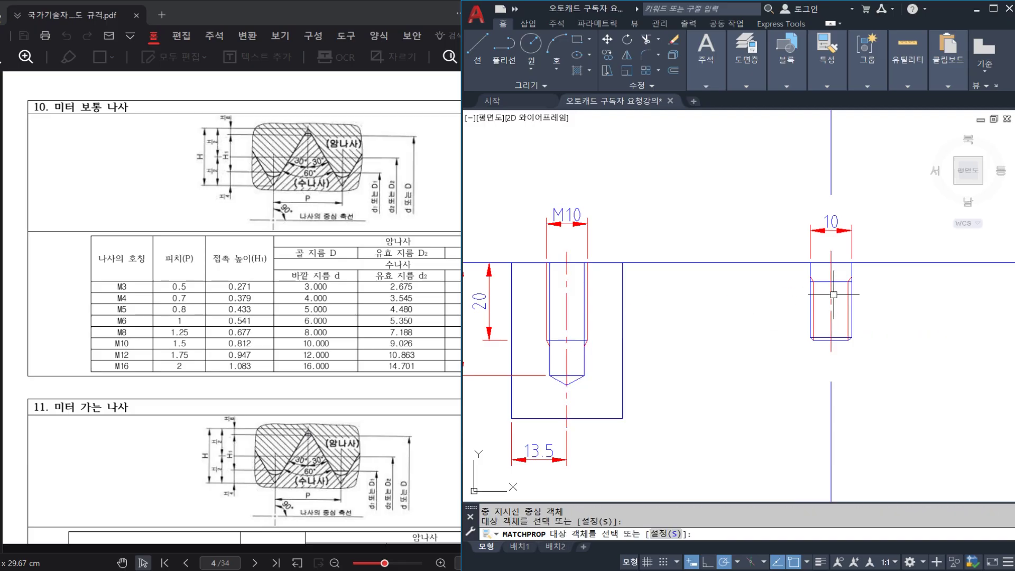
{"action": "key", "text": "Escape"}
Erase the leftover vertical construction line pieces above and below the external thread.
{"action": "left_click", "coordinate": [856, 148]}
{"action": "left_click", "coordinate": [791, 168]}
{"action": "key", "text": "e"}
{"action": "key", "text": "Return"}
{"action": "left_click", "coordinate": [847, 423]}
{"action": "left_click", "coordinate": [786, 407]}
{"action": "key", "text": "e"}
{"action": "key", "text": "Return"}
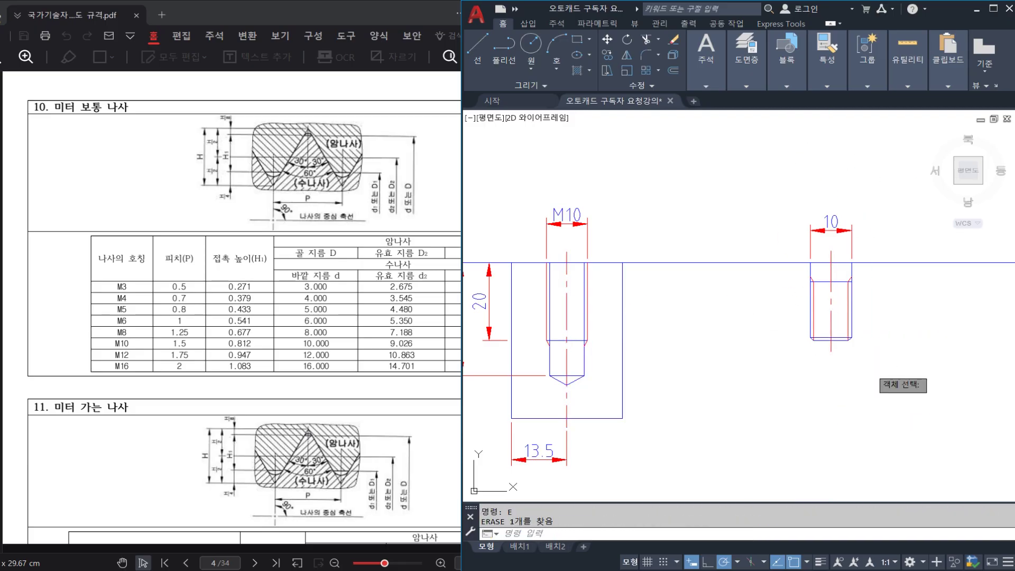
Try to stretch the external thread with its 10 dimension toward the tapped hole section, and undo it.
{"action": "left_click", "coordinate": [777, 181]}
{"action": "key", "text": "s"}
{"action": "key", "text": "Return"}
{"action": "left_click", "coordinate": [782, 192]}
{"action": "left_click", "coordinate": [652, 193]}
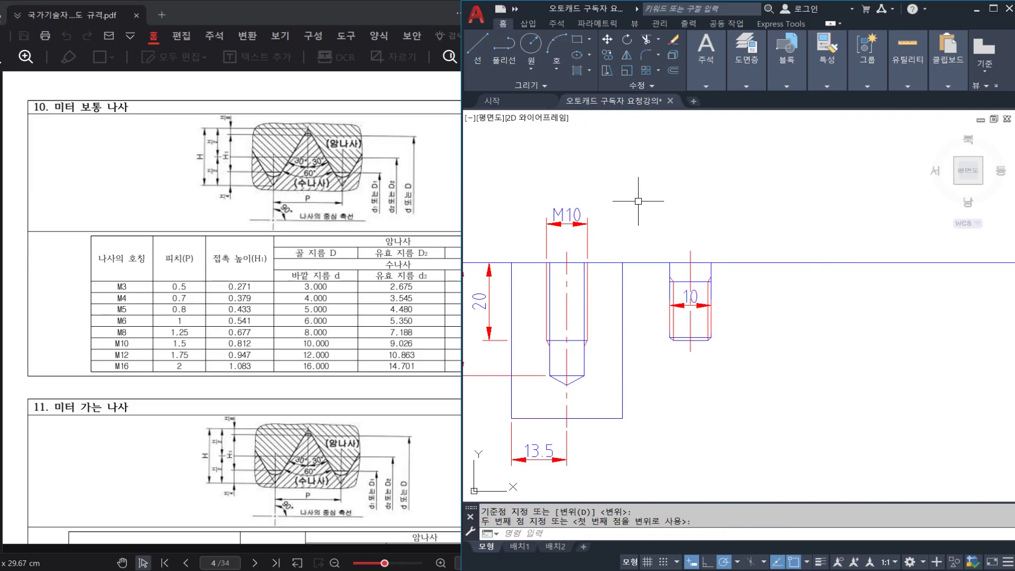
{"action": "key", "text": "Escape"}
{"action": "key", "text": "ctrl+z"}
Use Stretch to move the external thread with its 10 dimension horizontally to just beside the tapped hole section.
{"action": "key", "text": "s"}
{"action": "key", "text": "Return"}
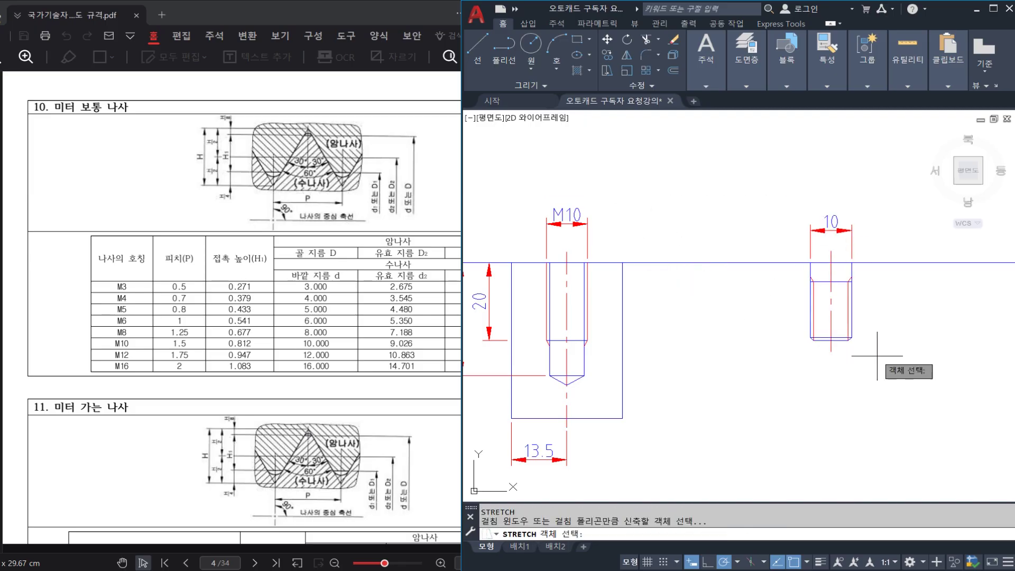
{"action": "left_click", "coordinate": [877, 355]}
{"action": "left_click", "coordinate": [793, 191]}
{"action": "key", "text": "Return"}
{"action": "left_click", "coordinate": [811, 171]}
{"action": "left_click", "coordinate": [654, 171]}
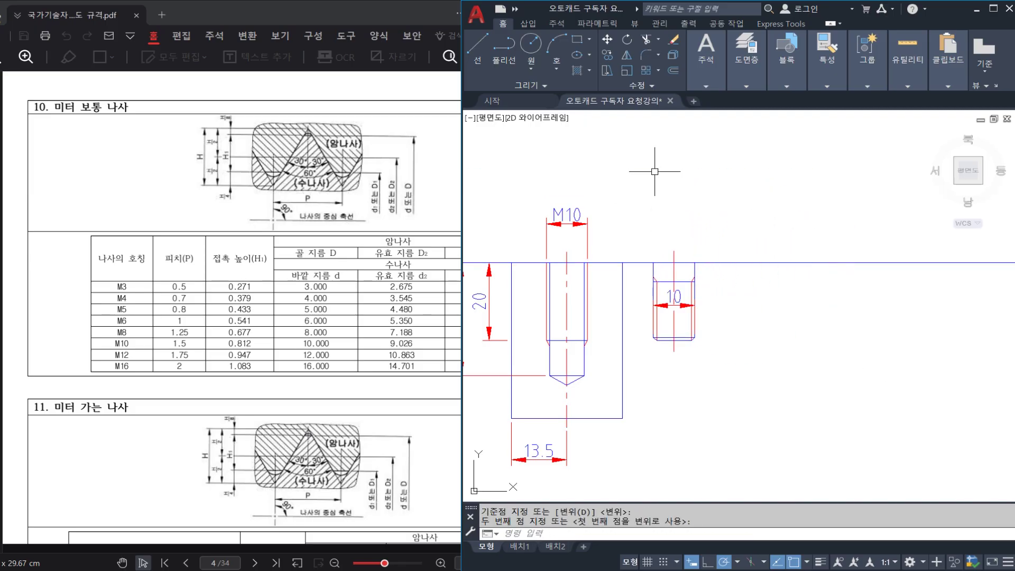
{"action": "key", "text": "Escape"}
Move the 10 diameter dimension below the chamfered end of the external thread.
{"action": "left_click", "coordinate": [688, 301]}
{"action": "left_click", "coordinate": [673, 297]}
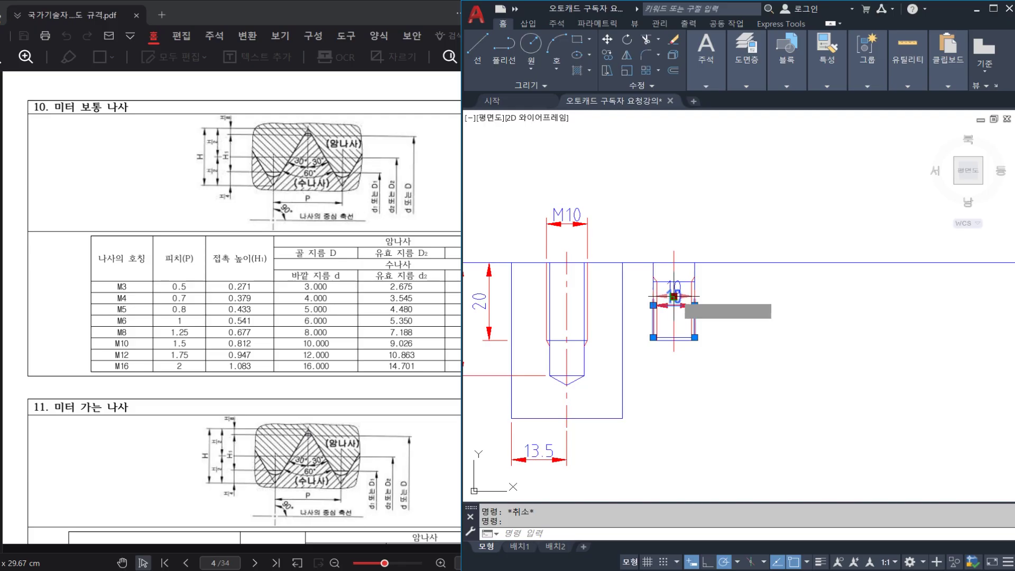
{"action": "left_click", "coordinate": [673, 367]}
{"action": "key", "text": "Escape"}
Examine the outer diameter, minor diameter, run-out and thread end lines of the external thread.
{"action": "scroll", "coordinate": [648, 290], "scroll_direction": "up", "scroll_amount": 4}
{"action": "middle_click_drag", "start_coordinate": [645, 294], "coordinate": [647, 270]}
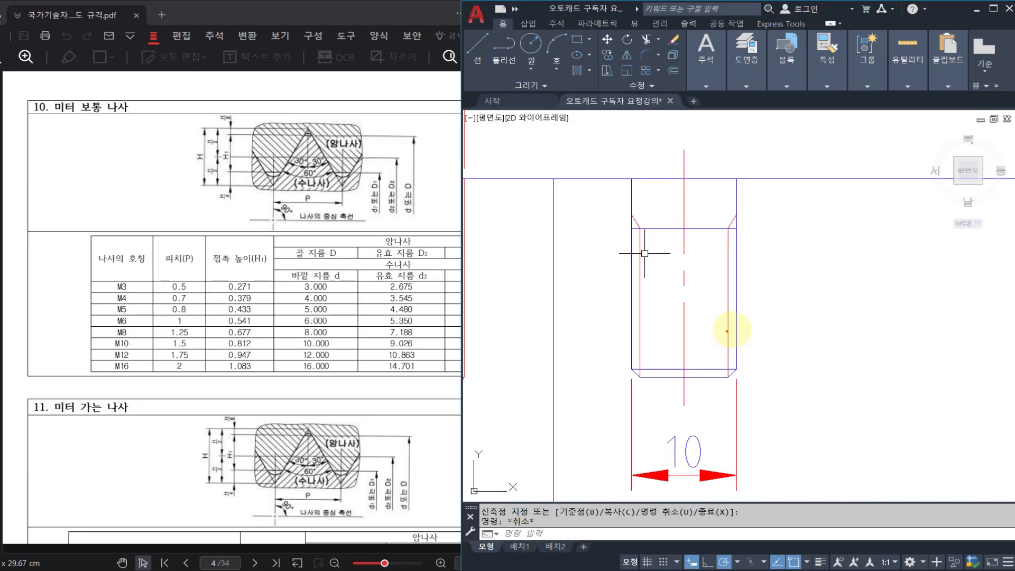
{"action": "left_click_drag", "start_coordinate": [738, 336], "coordinate": [739, 371]}
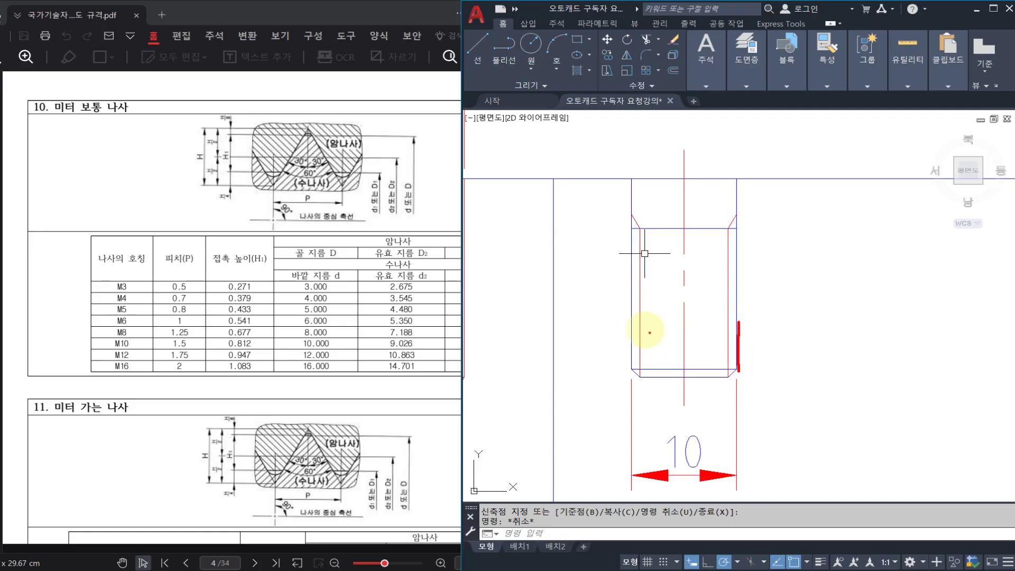
{"action": "mouse_move", "coordinate": [630, 322]}
{"action": "left_mouse_down"}
{"action": "mouse_move", "coordinate": [624, 359]}
{"action": "mouse_move", "coordinate": [645, 361]}
{"action": "left_mouse_up"}
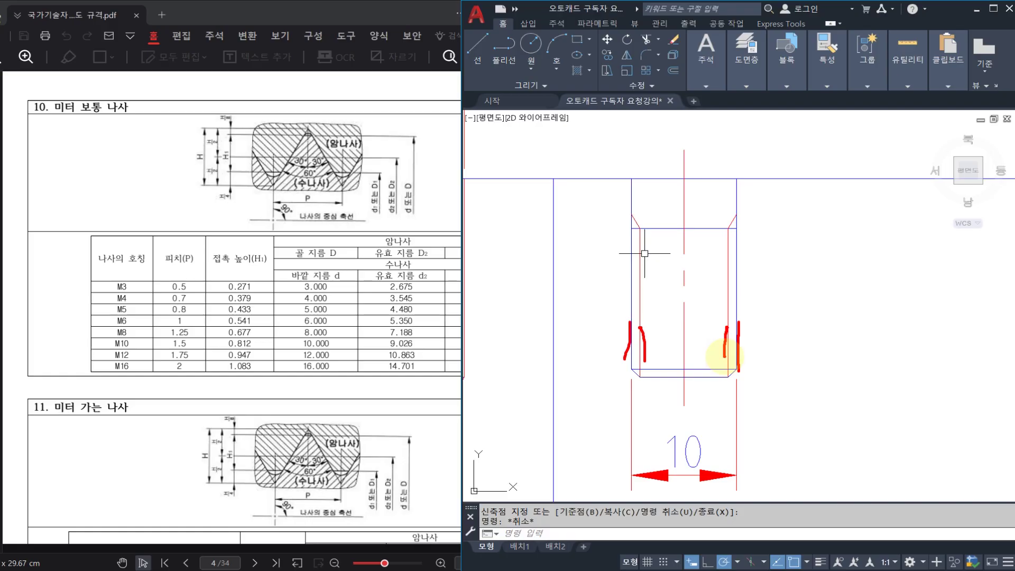
{"action": "left_click_drag", "start_coordinate": [734, 281], "coordinate": [736, 309]}
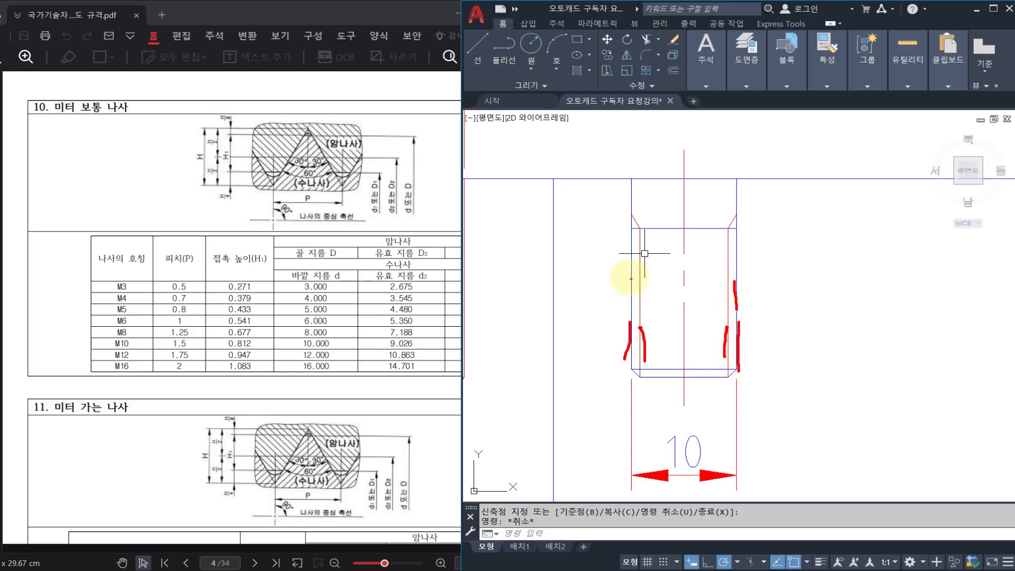
{"action": "left_click_drag", "start_coordinate": [628, 277], "coordinate": [628, 312]}
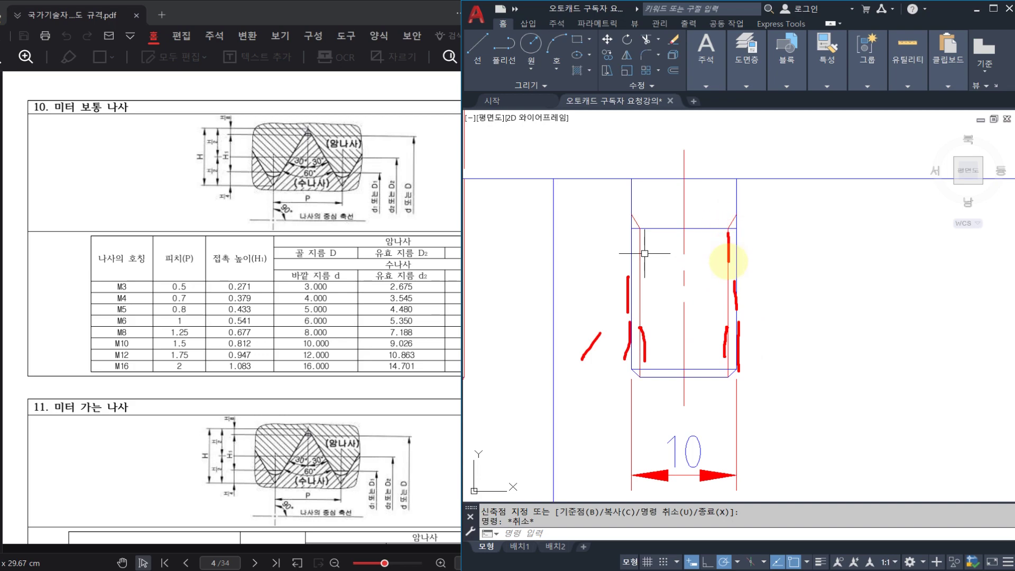
{"action": "mouse_move", "coordinate": [708, 229]}
{"action": "left_mouse_down"}
{"action": "mouse_move", "coordinate": [730, 231]}
{"action": "mouse_move", "coordinate": [699, 294]}
{"action": "mouse_move", "coordinate": [706, 245]}
{"action": "left_mouse_up"}
{"action": "left_click_drag", "start_coordinate": [715, 205], "coordinate": [733, 226]}
{"action": "mouse_move", "coordinate": [736, 200]}
{"action": "left_mouse_down"}
{"action": "mouse_move", "coordinate": [755, 211]}
{"action": "mouse_move", "coordinate": [738, 224]}
{"action": "left_mouse_up"}
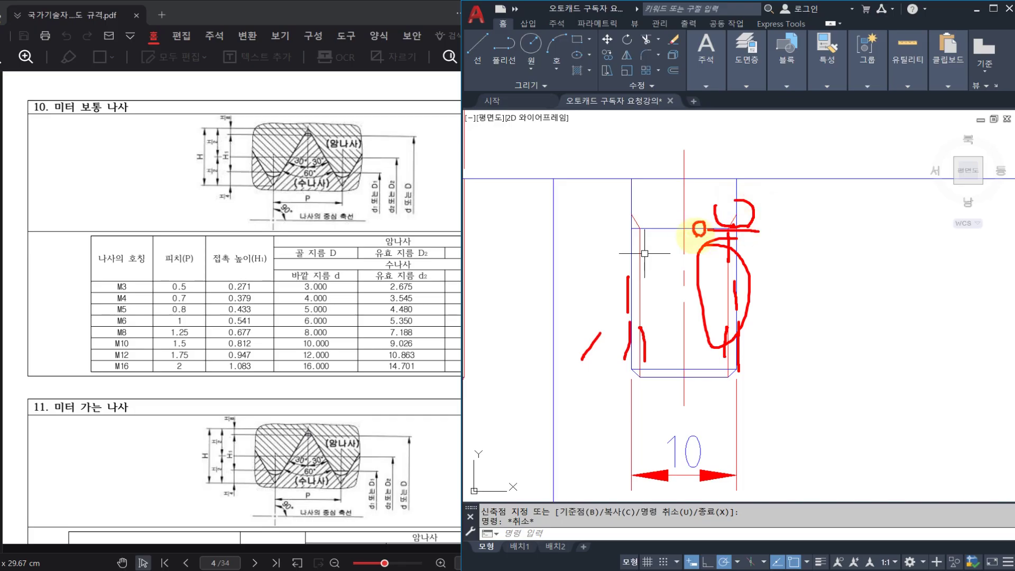
{"action": "key", "text": "Escape"}
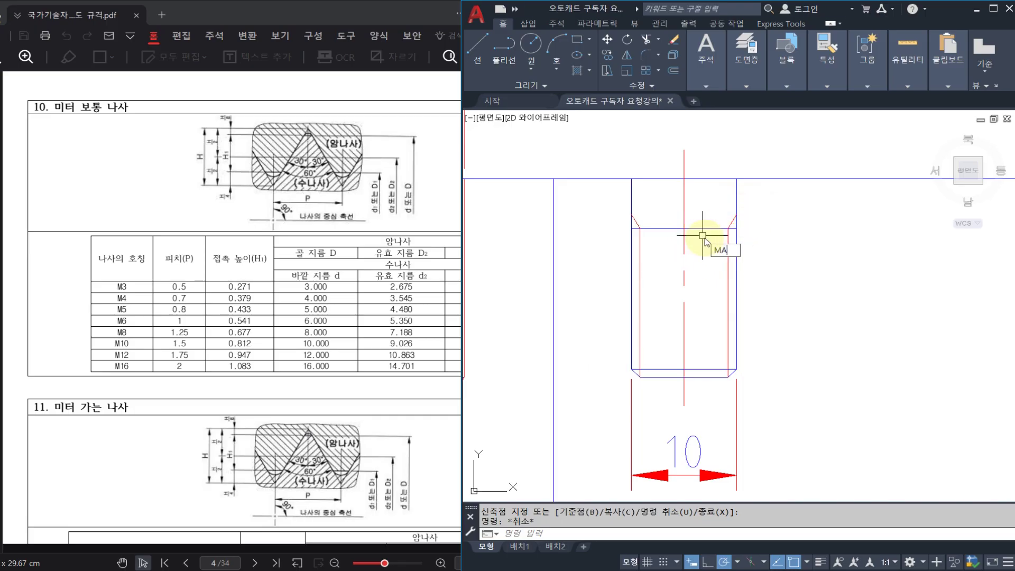
Match the thin line properties onto the horizontal line at the end of the complete thread.
{"action": "type", "text": "MA"}
{"action": "key", "text": "Return"}
{"action": "left_click", "coordinate": [719, 228]}
{"action": "key", "text": "Escape"}
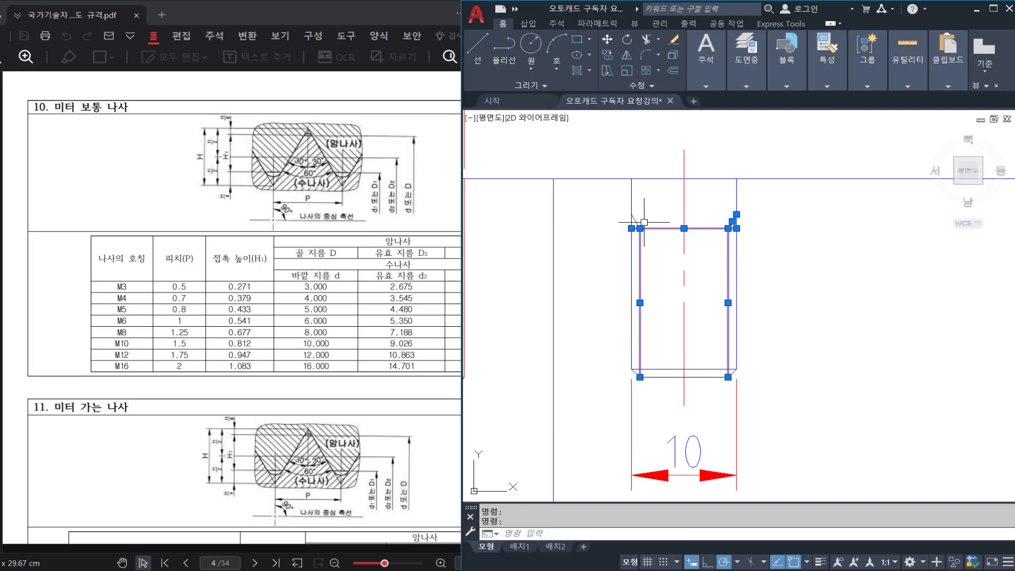
{"action": "key", "text": "Escape"}
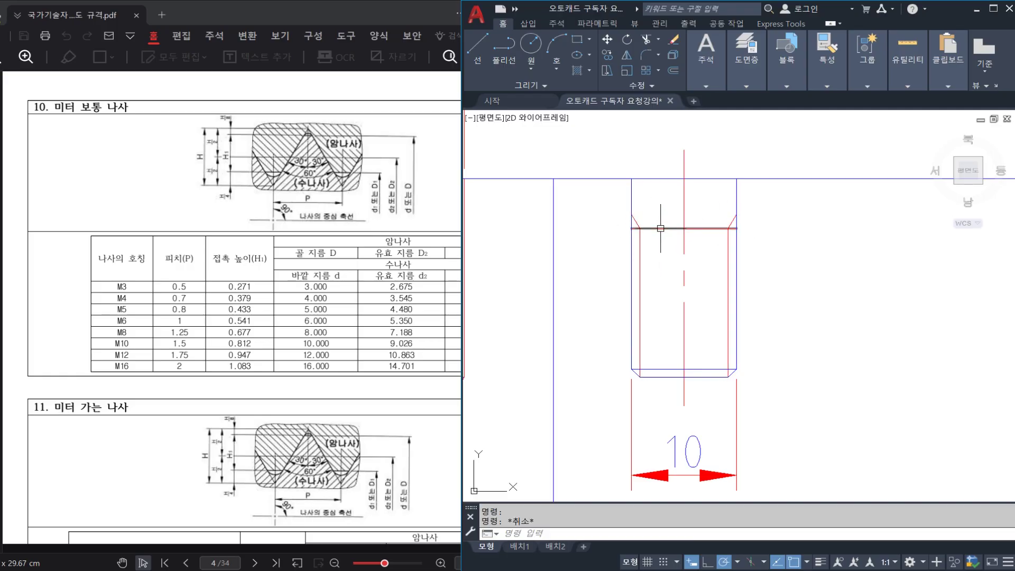
Match the properties of the outer diameter line onto the horizontal line at the end of the complete thread.
{"action": "type", "text": "ma"}
{"action": "key", "text": "Return"}
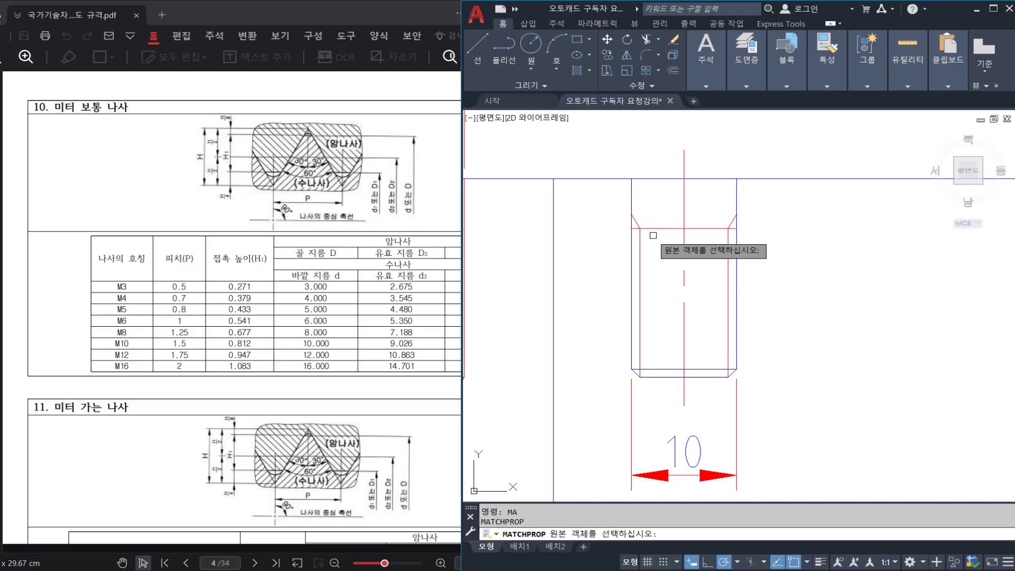
{"action": "left_click", "coordinate": [631, 245]}
{"action": "left_click", "coordinate": [667, 229]}
{"action": "key", "text": "Escape"}
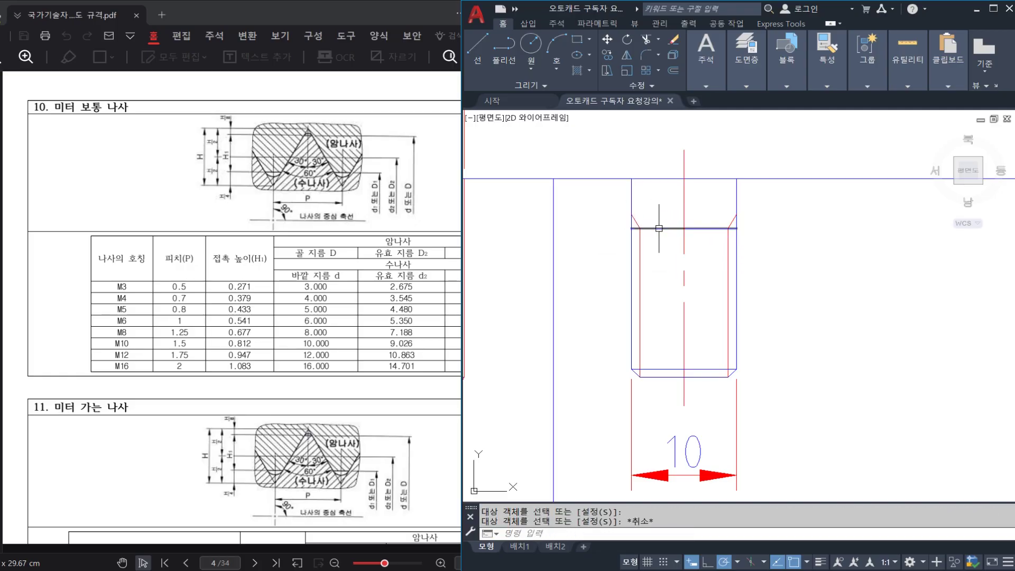
Examine the slanted run-out lines and both end chamfer lines of the external thread.
{"action": "scroll", "coordinate": [740, 217], "scroll_direction": "up", "scroll_amount": 2}
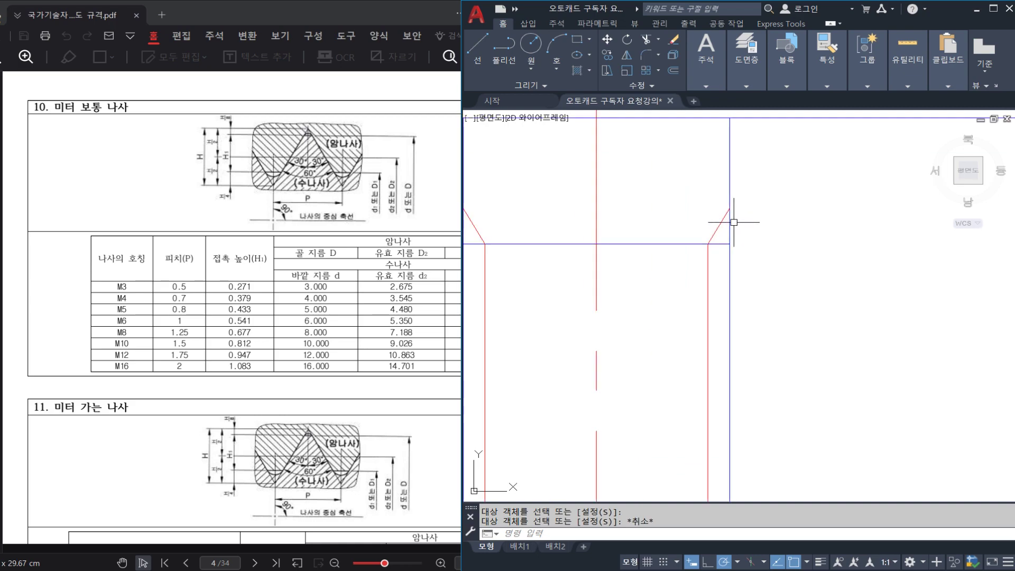
{"action": "mouse_move", "coordinate": [731, 207]}
{"action": "left_mouse_down"}
{"action": "mouse_move", "coordinate": [757, 154]}
{"action": "mouse_move", "coordinate": [739, 174]}
{"action": "mouse_move", "coordinate": [795, 172]}
{"action": "mouse_move", "coordinate": [814, 151]}
{"action": "left_mouse_up"}
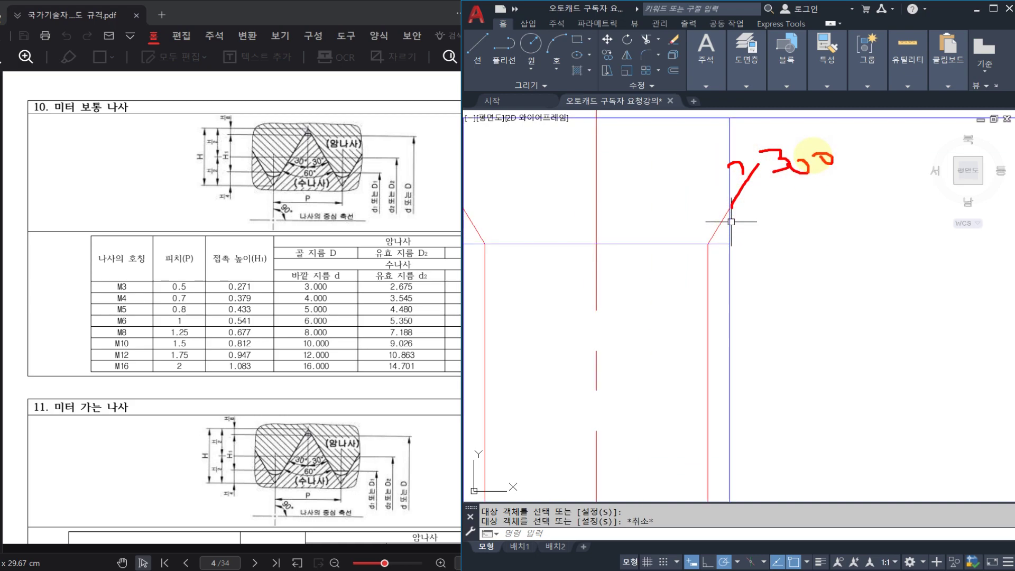
{"action": "key", "text": "Escape"}
{"action": "scroll", "coordinate": [777, 245], "scroll_direction": "down", "scroll_amount": 2}
{"action": "mouse_move", "coordinate": [777, 245]}
{"action": "middle_mouse_down"}
{"action": "mouse_move", "coordinate": [742, 302]}
{"action": "mouse_move", "coordinate": [747, 285]}
{"action": "middle_mouse_up"}
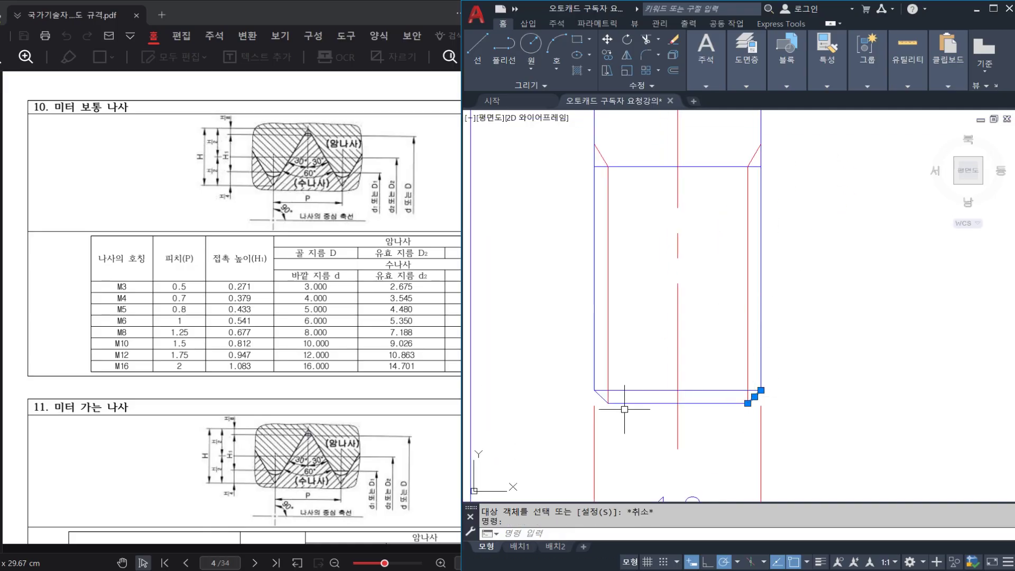
{"action": "key", "text": "Escape"}
{"action": "left_click", "coordinate": [601, 397]}
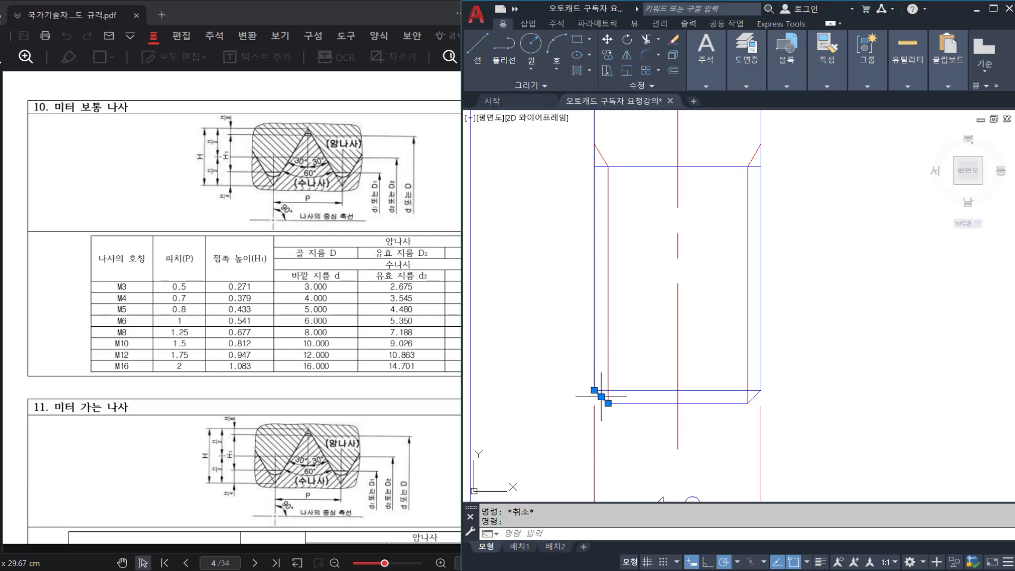
{"action": "key", "text": "Escape"}
{"action": "scroll", "coordinate": [661, 371], "scroll_direction": "down", "scroll_amount": 3}
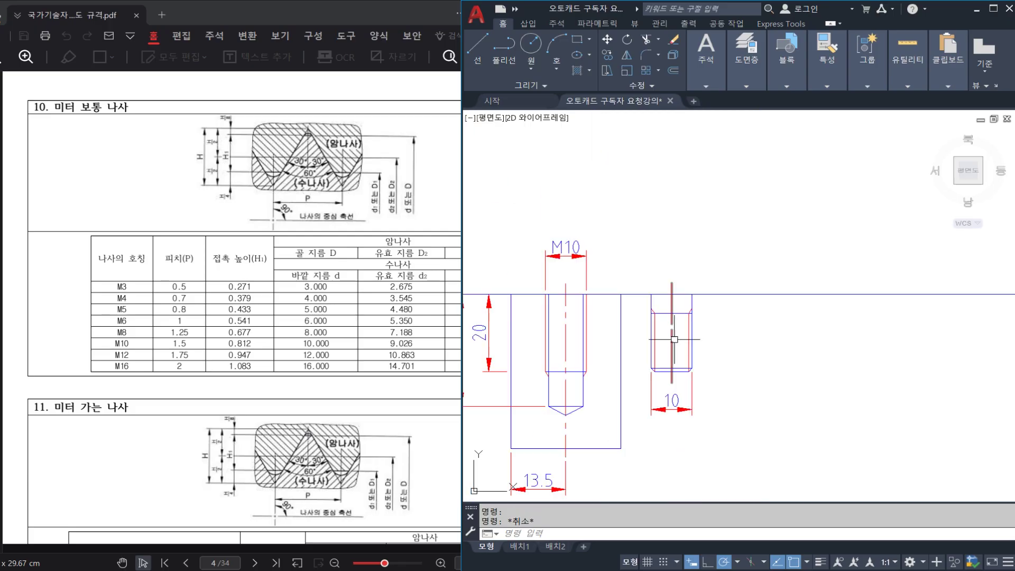
Delete the 10 diameter dimension below the chamfered end of the external thread.
{"action": "scroll", "coordinate": [682, 360], "scroll_direction": "up", "scroll_amount": 2}
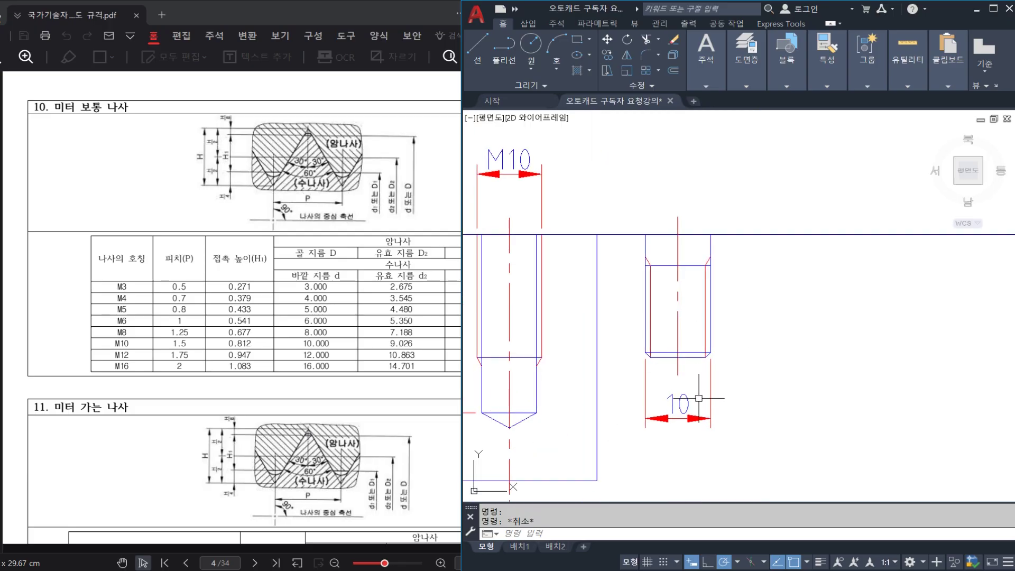
{"action": "left_click", "coordinate": [698, 421]}
{"action": "type", "text": "e"}
{"action": "key", "text": "space"}
Add a horizontal linear dimension across the external thread's outer diameter, above its upper end and level with the tapped hole's M10 dimension.
{"action": "type", "text": "dli"}
{"action": "key", "text": "space"}
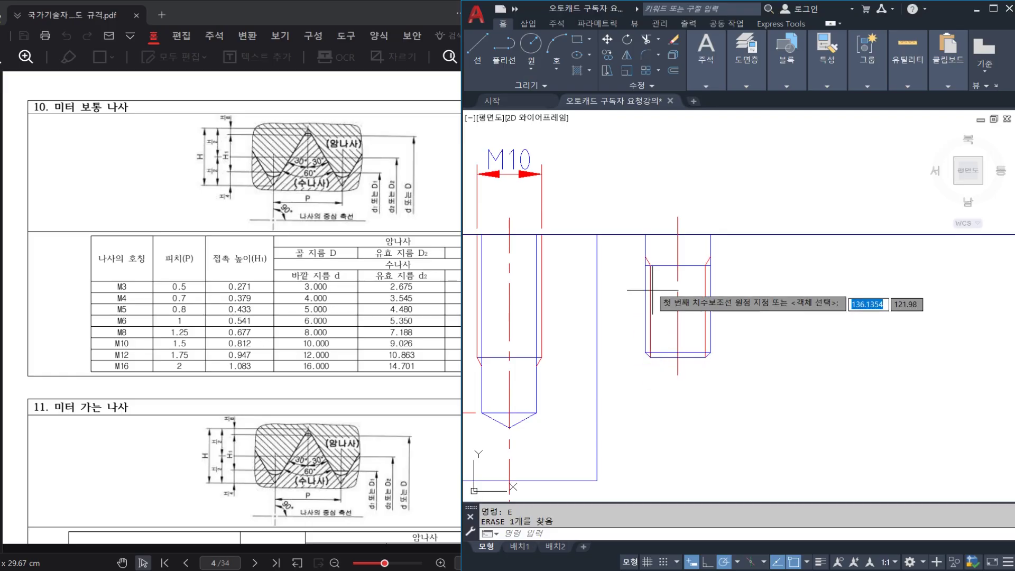
{"action": "left_click", "coordinate": [646, 235]}
{"action": "left_click", "coordinate": [710, 234]}
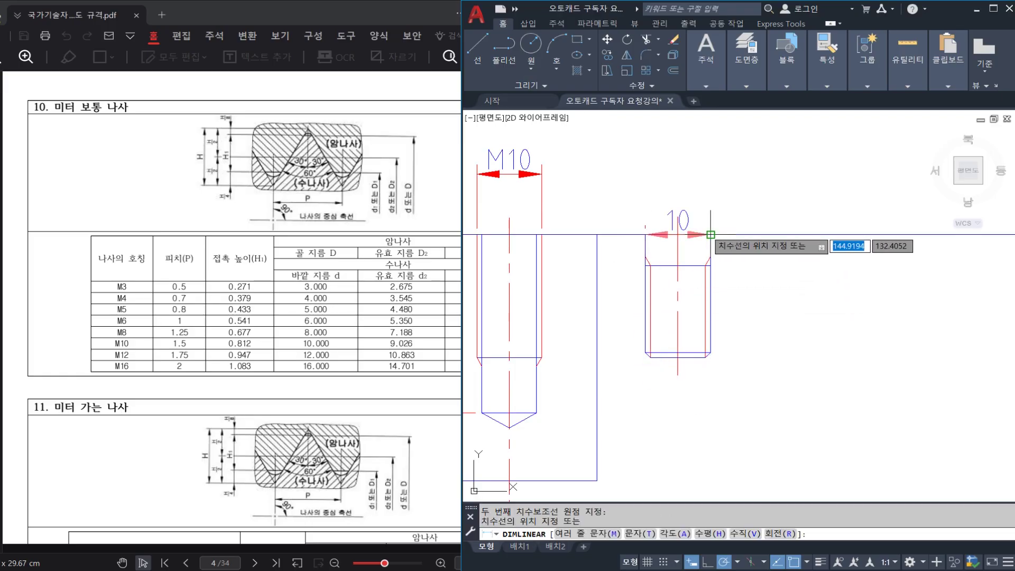
{"action": "left_click", "coordinate": [565, 175]}
Add the prefix M to the external thread's diameter dimension so the text reads M10.
{"action": "double_click", "coordinate": [667, 159]}
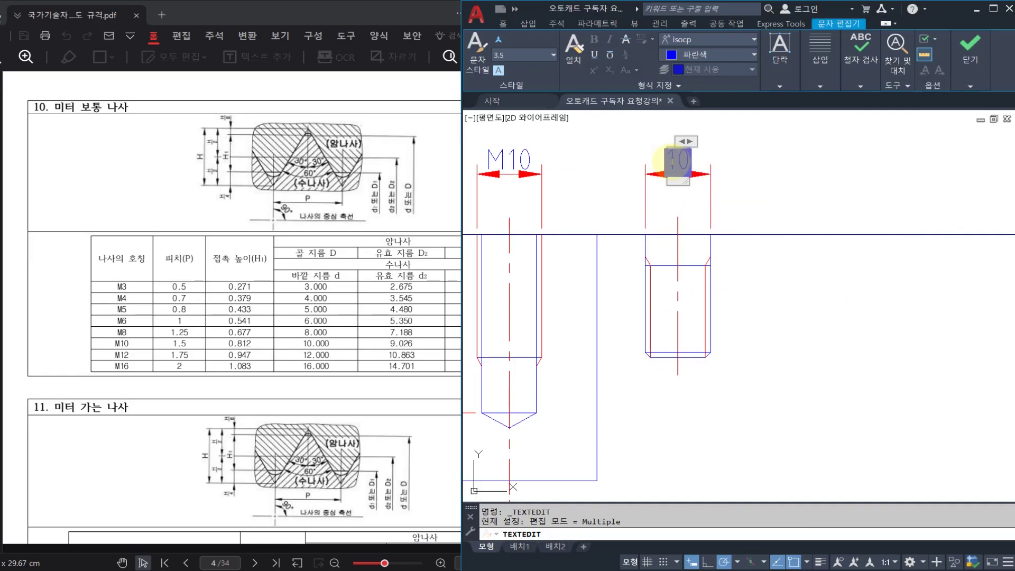
{"action": "left_click_drag", "start_coordinate": [665, 160], "coordinate": [704, 184]}
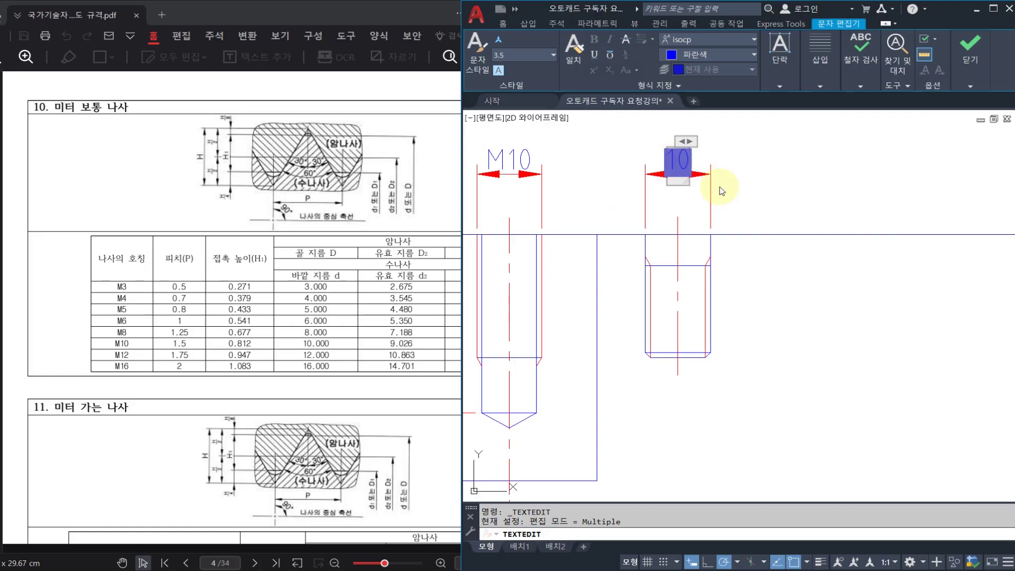
{"action": "type", "text": "M"}
{"action": "left_click", "coordinate": [788, 185]}
{"action": "key", "text": "Escape"}
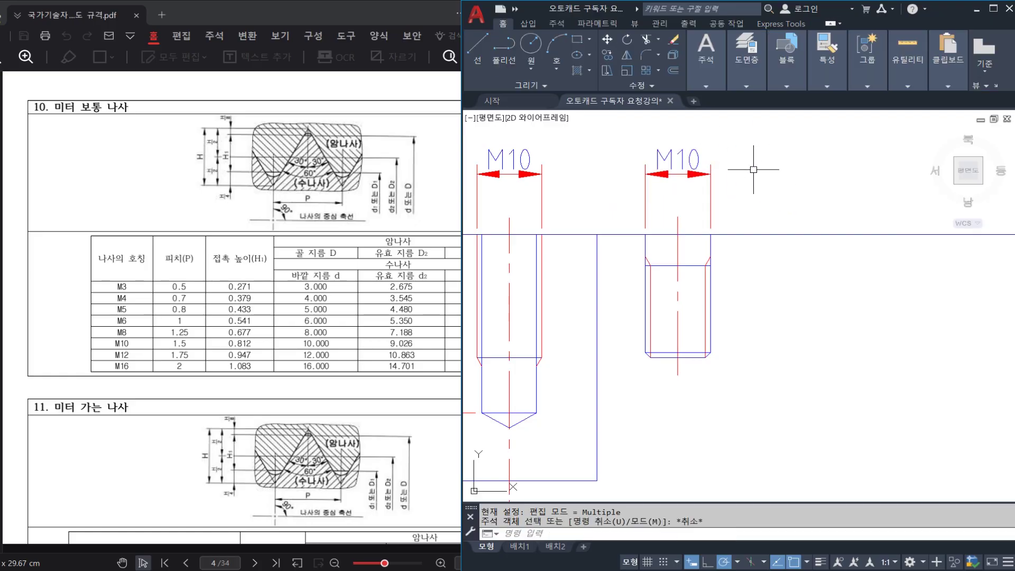
Dimension the full length of the external thread part vertically, from the chamfered end to the upper horizontal line.
{"action": "type", "text": "dli"}
{"action": "key", "text": "space"}
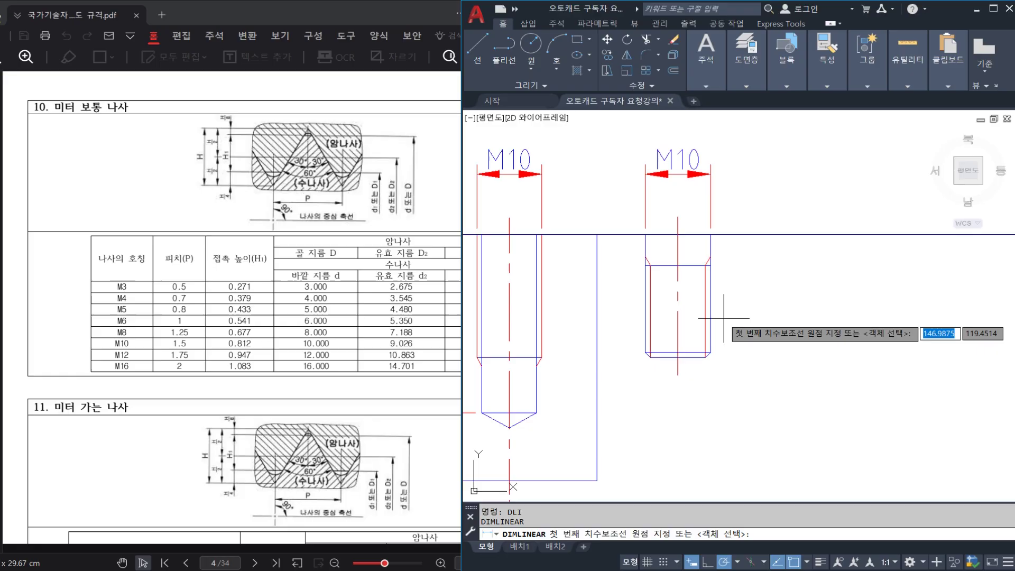
{"action": "key", "text": "Escape"}
{"action": "key", "text": "space"}
{"action": "left_click", "coordinate": [706, 357]}
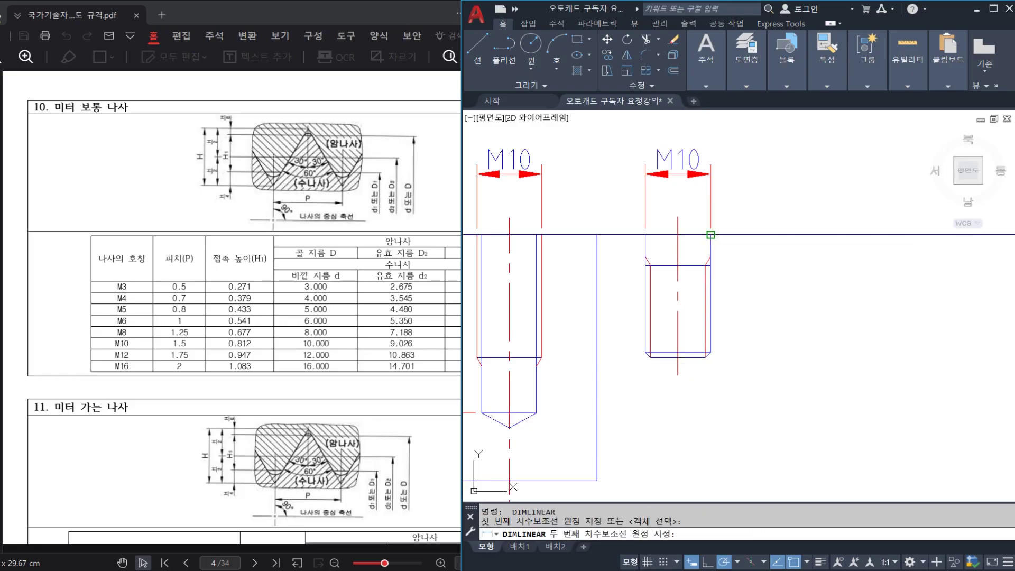
{"action": "left_click", "coordinate": [710, 235]}
{"action": "left_click", "coordinate": [810, 272]}
Dimension the complete thread length vertically, from the thread end line to the chamfered end, inside the full-length dimension.
{"action": "key", "text": "space"}
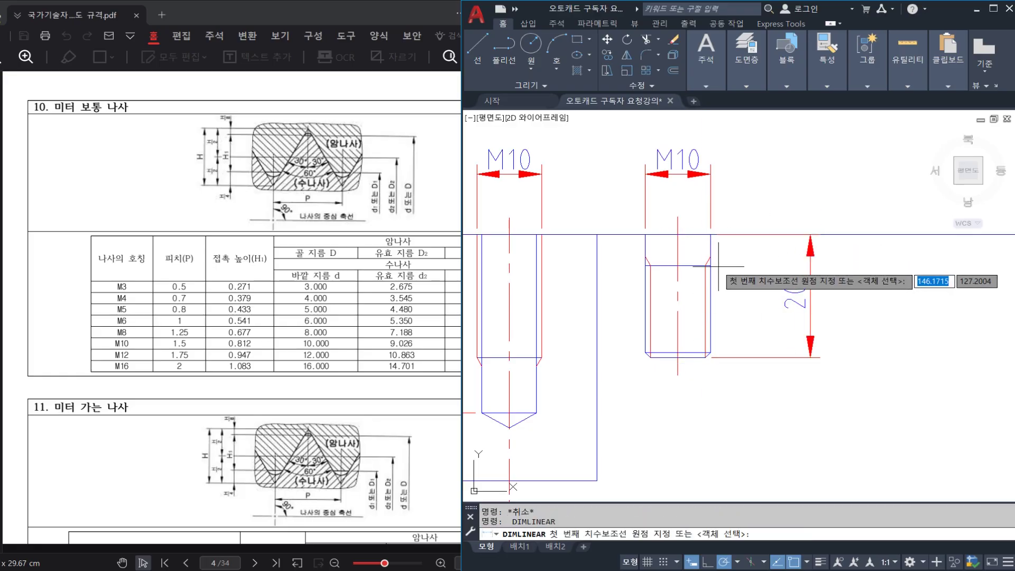
{"action": "left_click", "coordinate": [711, 265]}
{"action": "left_click", "coordinate": [707, 356]}
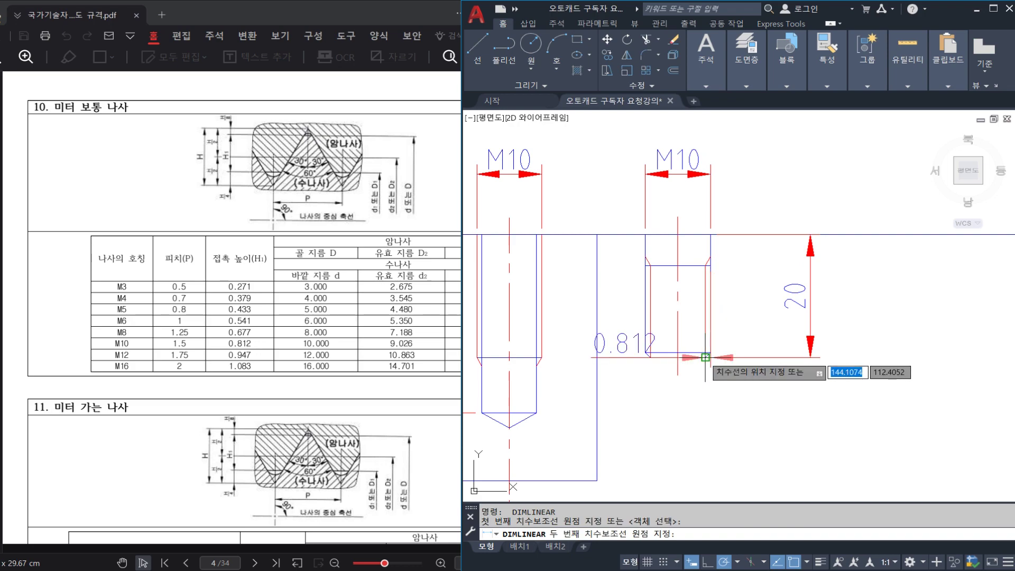
{"action": "left_click", "coordinate": [764, 323]}
{"action": "key", "text": "Escape"}
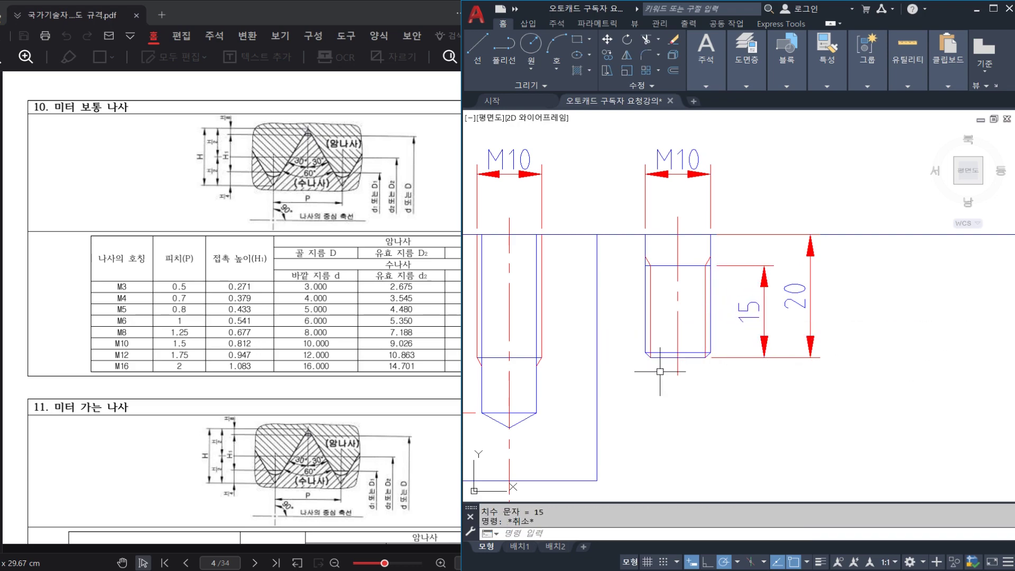
Examine the flat chamfered end of the external thread in comparison with the conical drill point of the tapped hole.
{"action": "middle_click_drag", "start_coordinate": [685, 270], "coordinate": [732, 270]}
{"action": "key", "text": "ctrl+2"}
{"action": "mouse_move", "coordinate": [755, 263]}
{"action": "left_mouse_down"}
{"action": "mouse_move", "coordinate": [740, 247]}
{"action": "mouse_move", "coordinate": [759, 273]}
{"action": "left_mouse_up"}
{"action": "left_click_drag", "start_coordinate": [763, 360], "coordinate": [757, 370]}
{"action": "mouse_move", "coordinate": [777, 380]}
{"action": "left_mouse_down"}
{"action": "mouse_move", "coordinate": [746, 398]}
{"action": "mouse_move", "coordinate": [763, 390]}
{"action": "left_mouse_up"}
{"action": "key", "text": "Escape"}
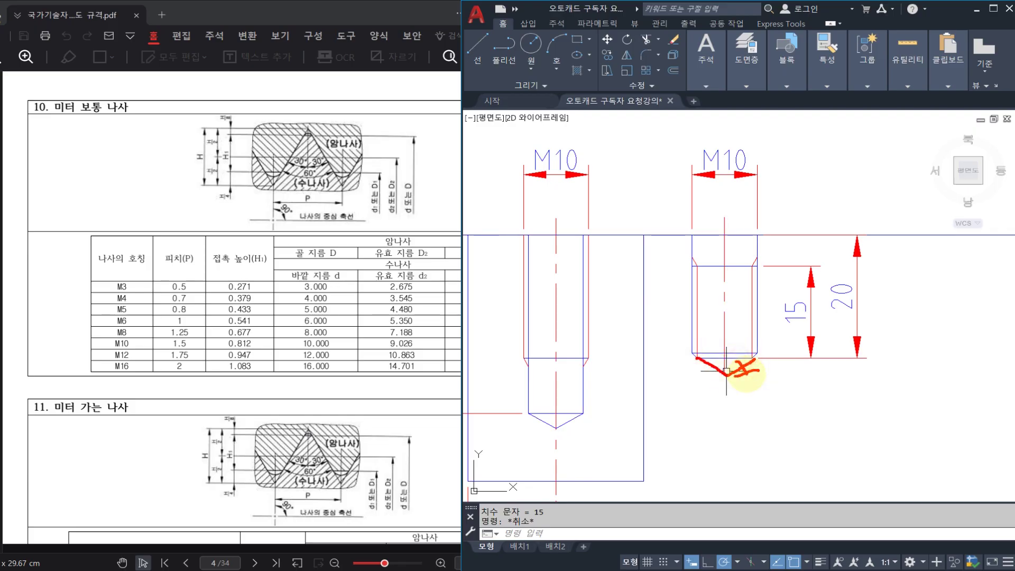
{"action": "mouse_move", "coordinate": [746, 374]}
{"action": "left_mouse_down"}
{"action": "mouse_move", "coordinate": [769, 377]}
{"action": "mouse_move", "coordinate": [756, 380]}
{"action": "left_mouse_up"}
{"action": "key", "text": "Escape"}
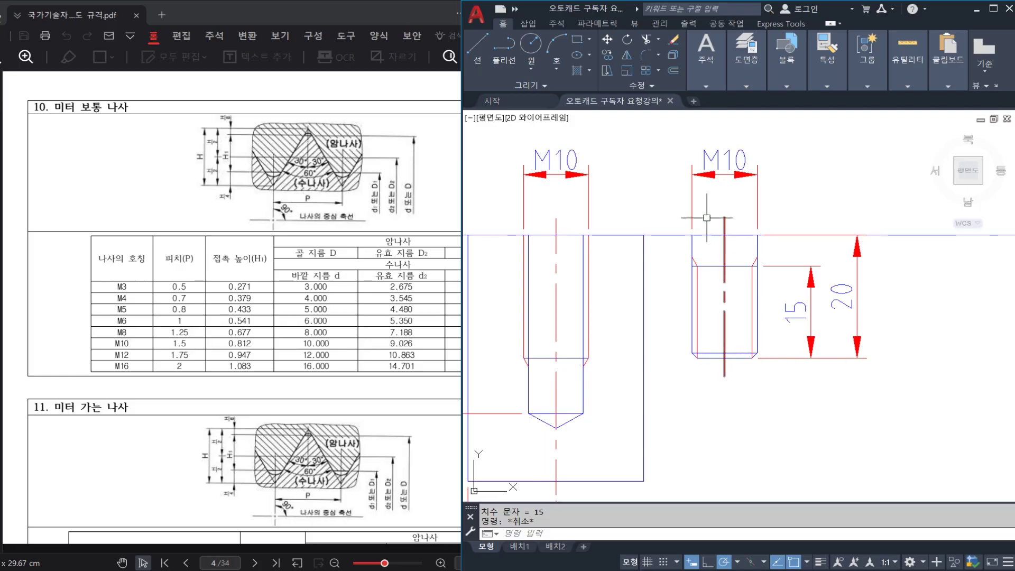
Try moving the external thread with its dimensions onto the centre line of the tapped hole, and undo the move.
{"action": "left_click", "coordinate": [668, 129]}
{"action": "left_click", "coordinate": [877, 397]}
{"action": "type", "text": "m"}
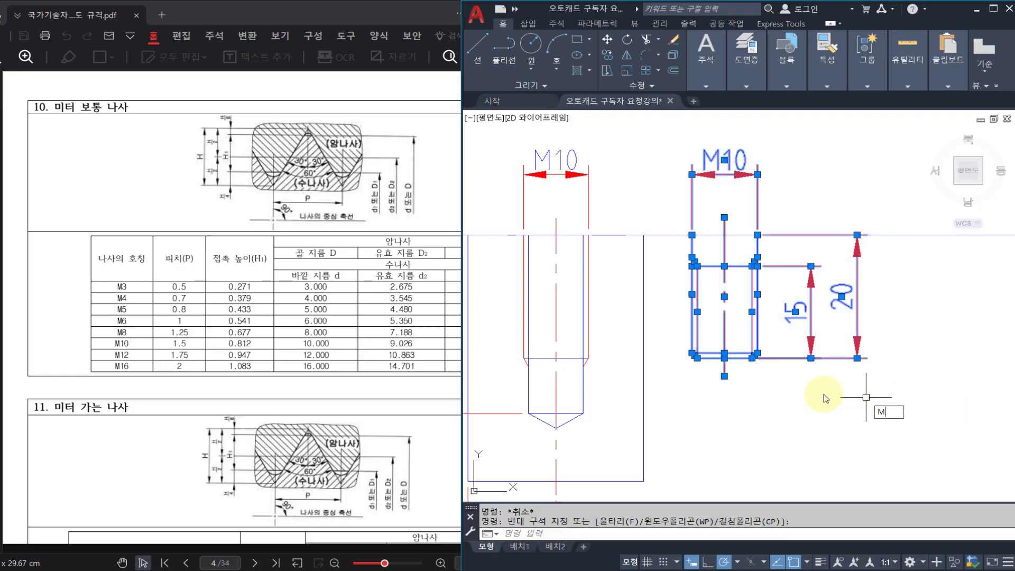
{"action": "key", "text": "Return"}
{"action": "left_click", "coordinate": [724, 357]}
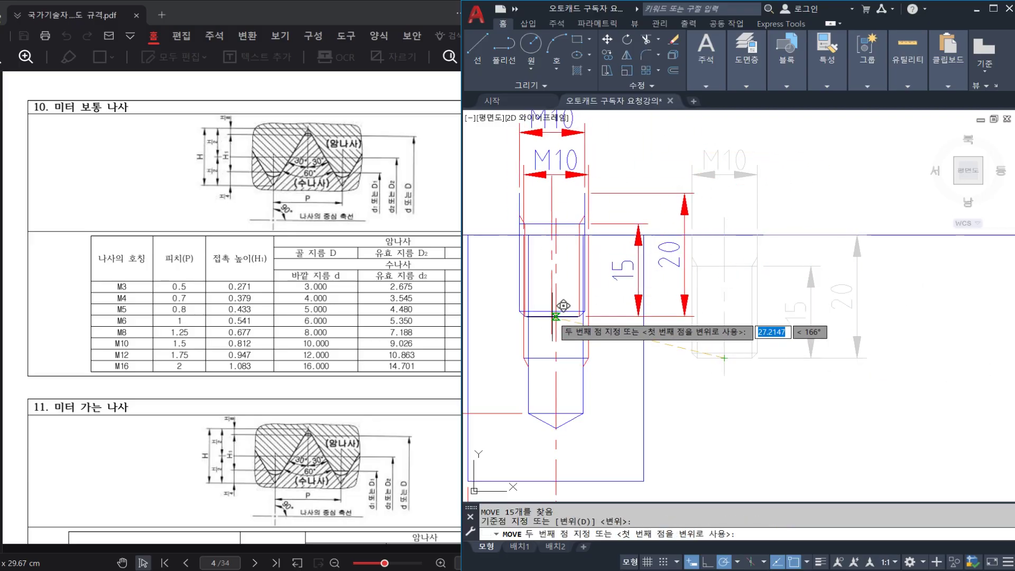
{"action": "left_click", "coordinate": [555, 326]}
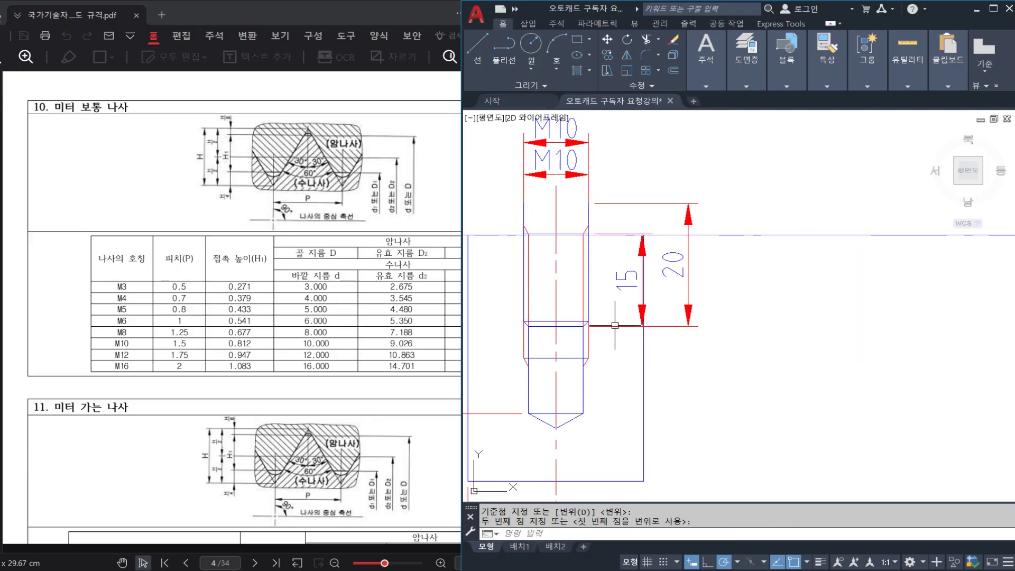
{"action": "key", "text": "ctrl+z"}
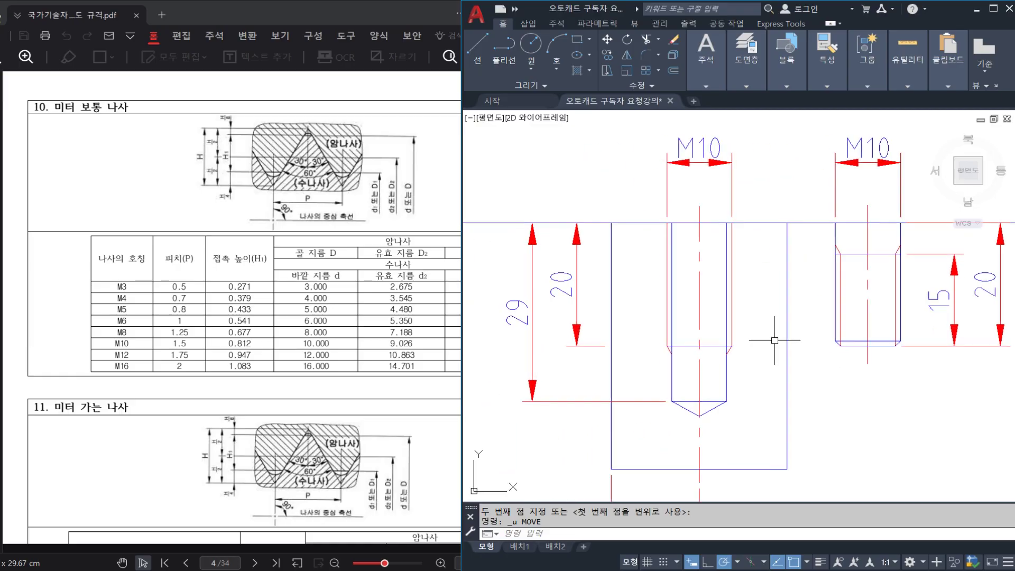
Examine the finished tapped hole section and the external thread side by side, including their line types, run-outs and depth dimensions.
{"action": "middle_click_drag", "start_coordinate": [628, 438], "coordinate": [771, 427]}
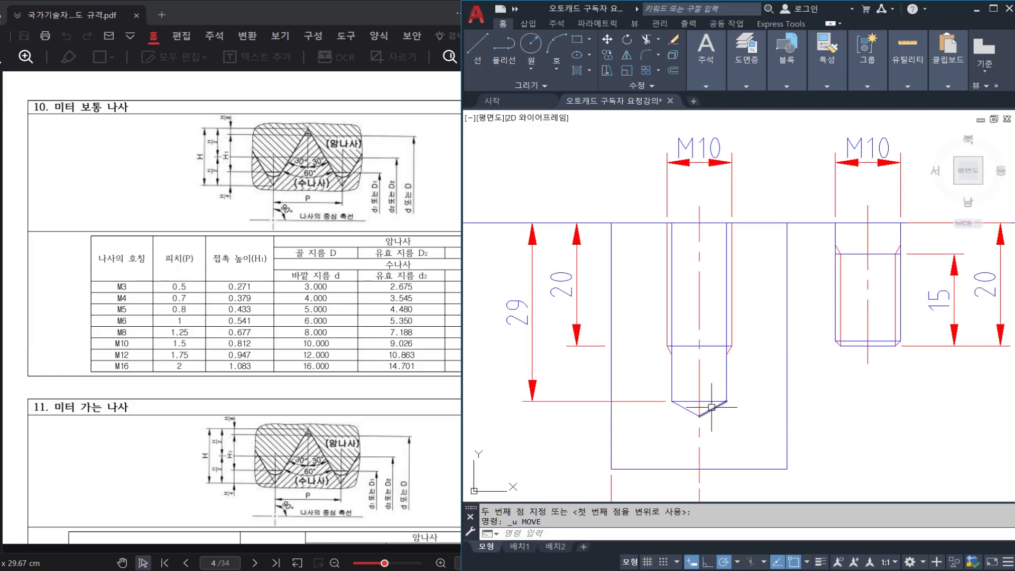
{"action": "middle_click_drag", "start_coordinate": [770, 343], "coordinate": [655, 338]}
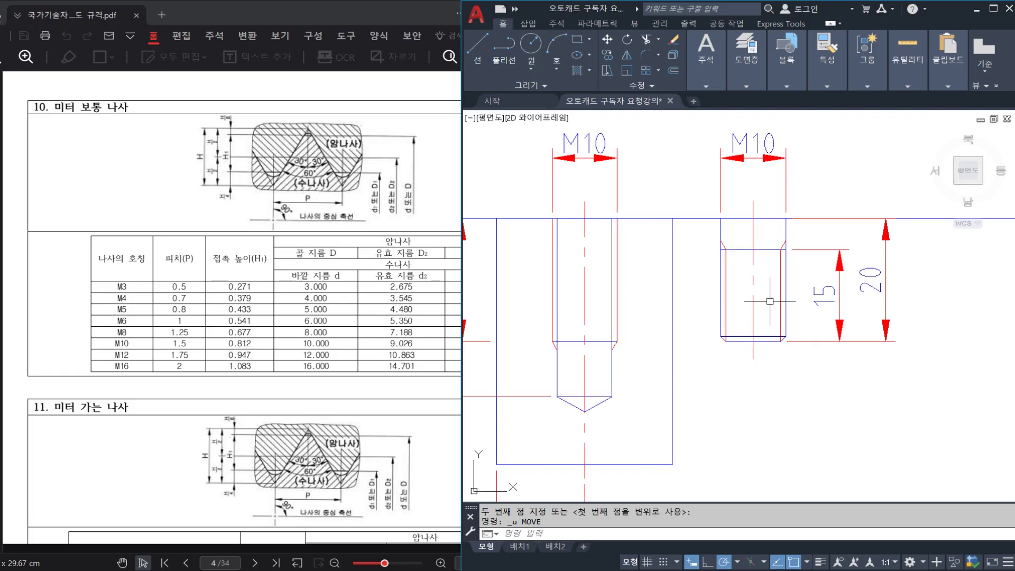
{"action": "scroll", "coordinate": [769, 301], "scroll_direction": "down", "scroll_amount": 2}
{"action": "scroll", "coordinate": [733, 359], "scroll_direction": "up", "scroll_amount": 2}
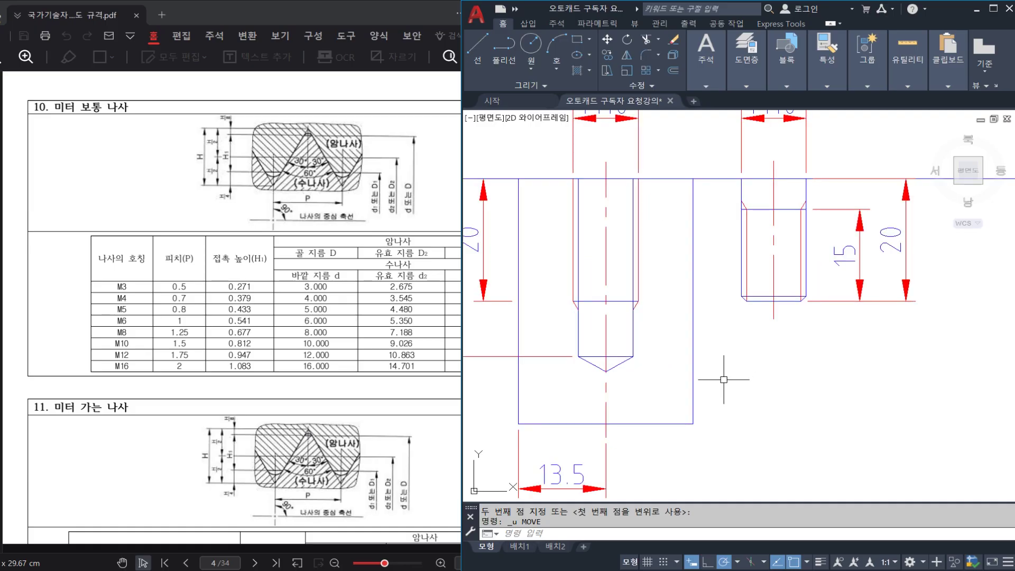
{"action": "middle_click_drag", "start_coordinate": [725, 380], "coordinate": [749, 358]}
{"action": "scroll", "coordinate": [749, 352], "scroll_direction": "down", "scroll_amount": 4}
{"action": "scroll", "coordinate": [759, 294], "scroll_direction": "up", "scroll_amount": 2}
{"action": "scroll", "coordinate": [734, 330], "scroll_direction": "up", "scroll_amount": 2}
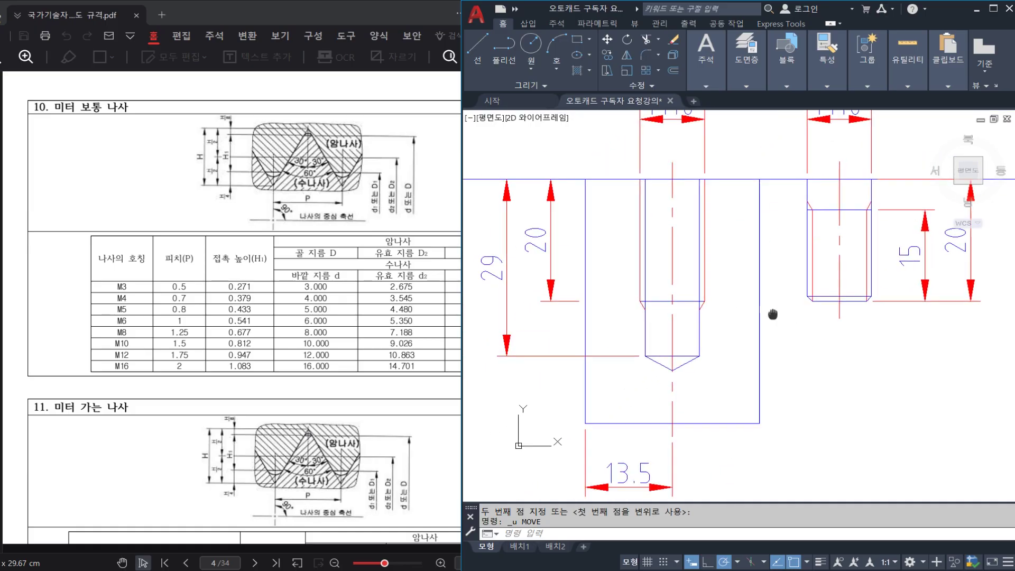
{"action": "mouse_move", "coordinate": [759, 328]}
{"action": "middle_mouse_down"}
{"action": "mouse_move", "coordinate": [738, 344]}
{"action": "mouse_move", "coordinate": [765, 352]}
{"action": "middle_mouse_up"}
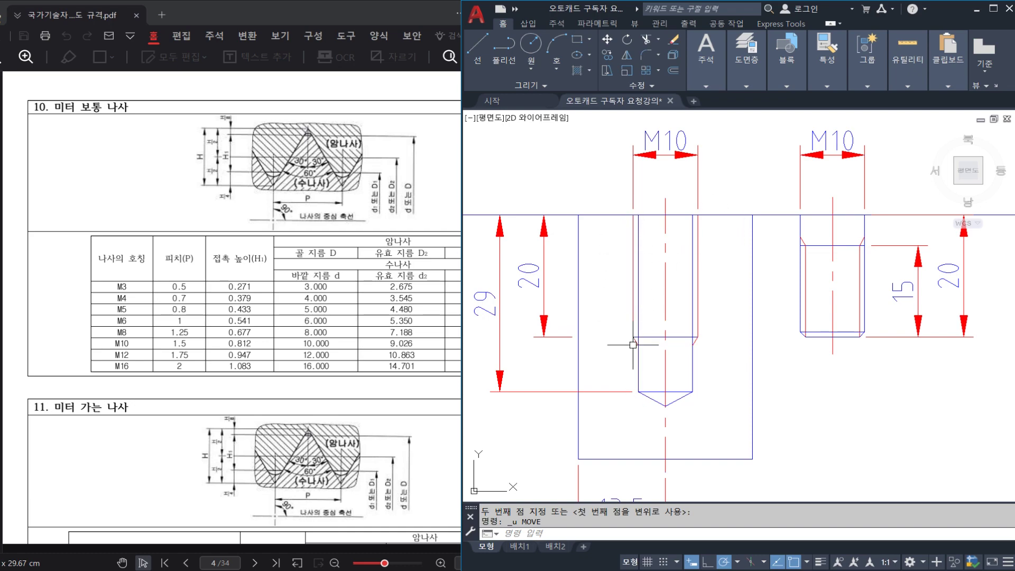
{"action": "middle_click_drag", "start_coordinate": [741, 372], "coordinate": [748, 358]}
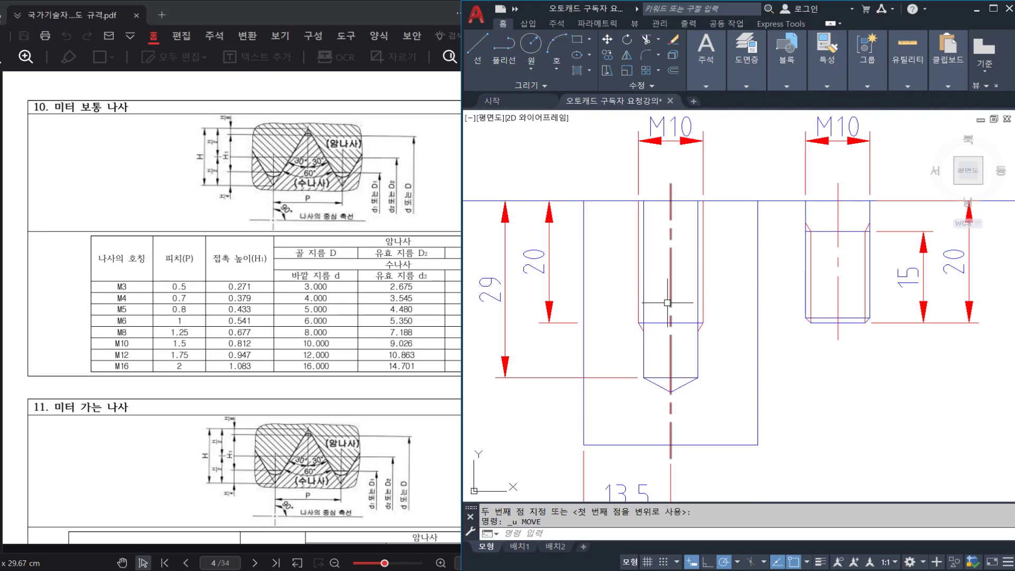
{"action": "middle_click_drag", "start_coordinate": [794, 361], "coordinate": [791, 362]}
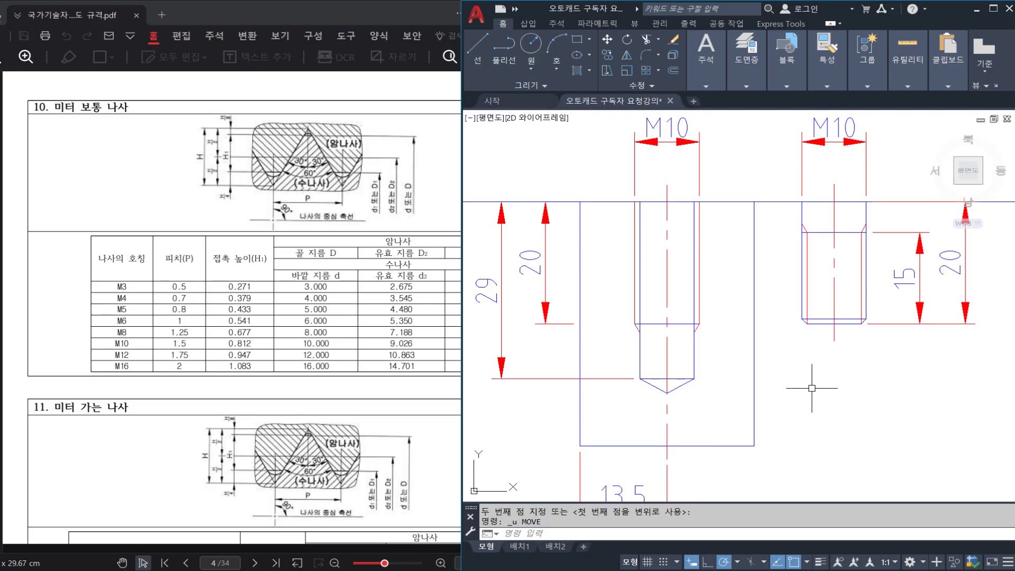